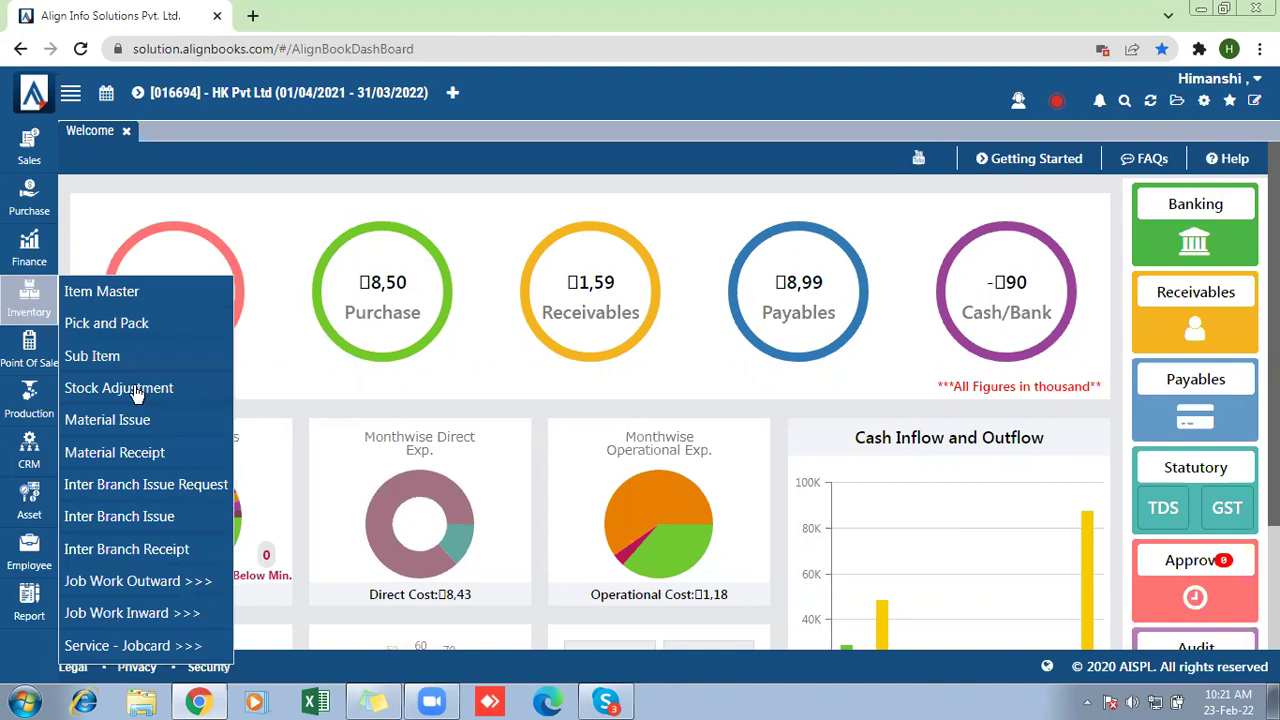
Open a new Stock Adjustment voucher from the Inventory module.
left_click(137, 392)
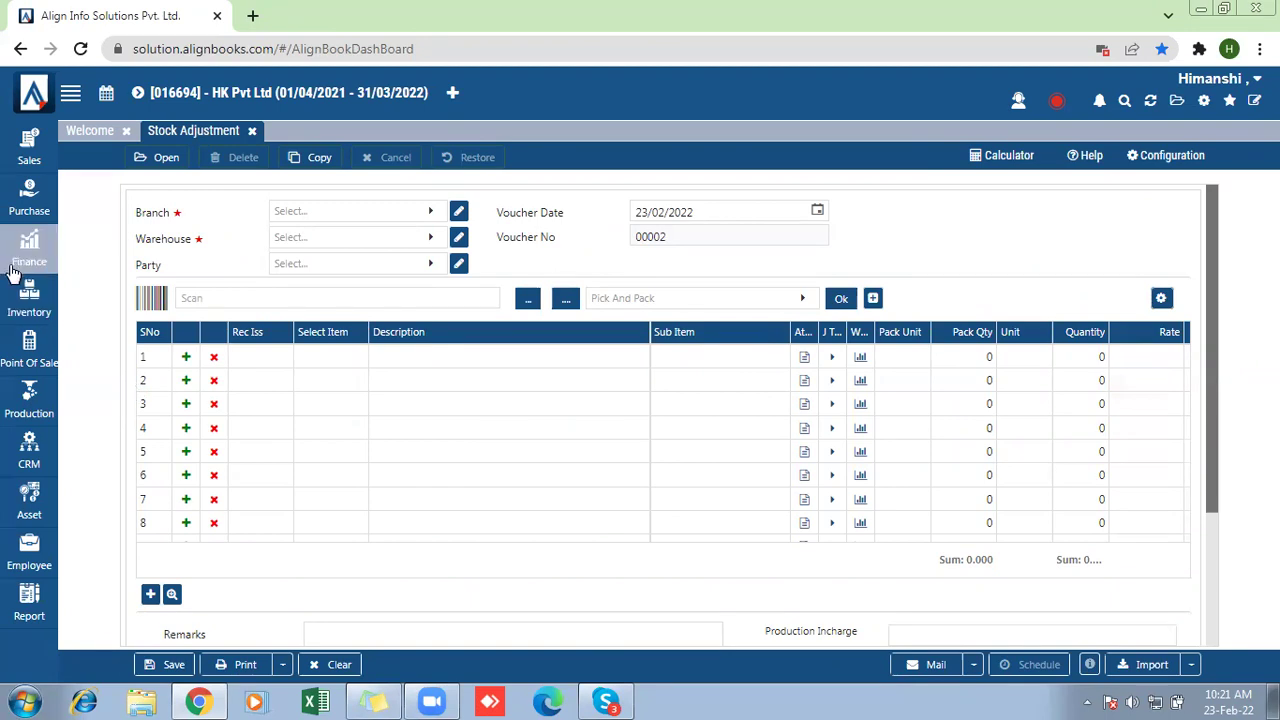
left_click(29, 296)
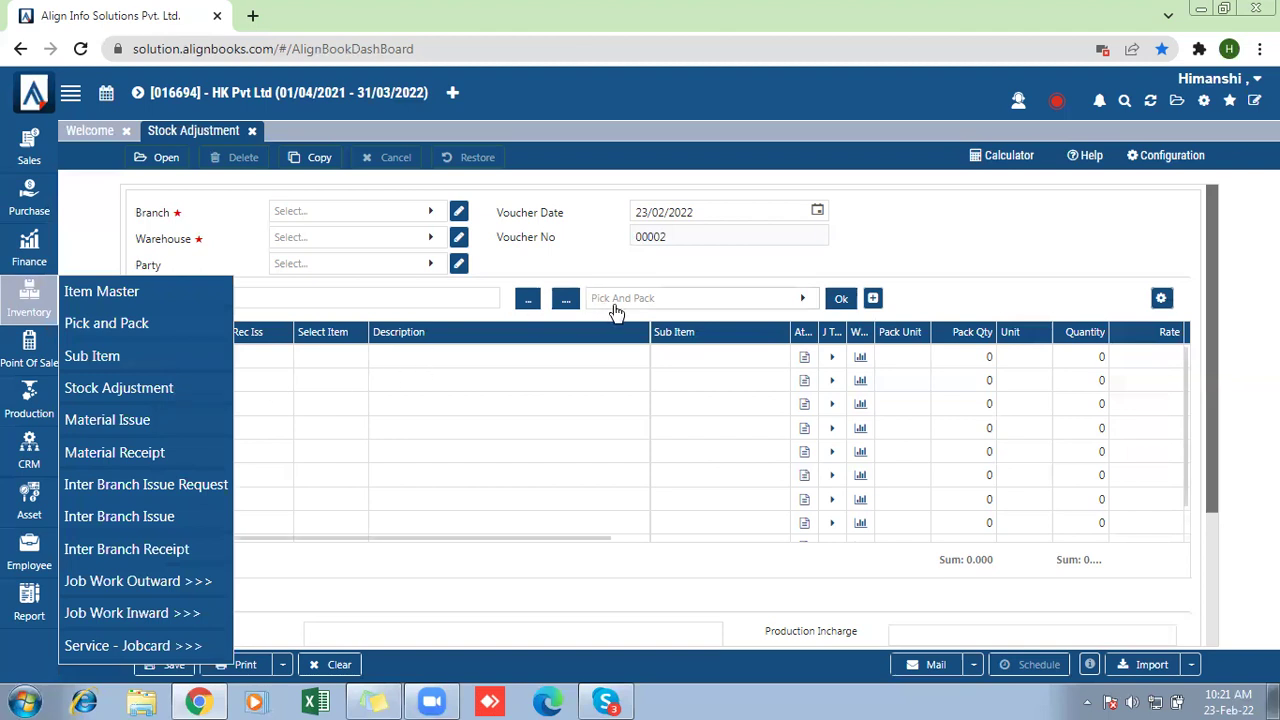
left_click(578, 248)
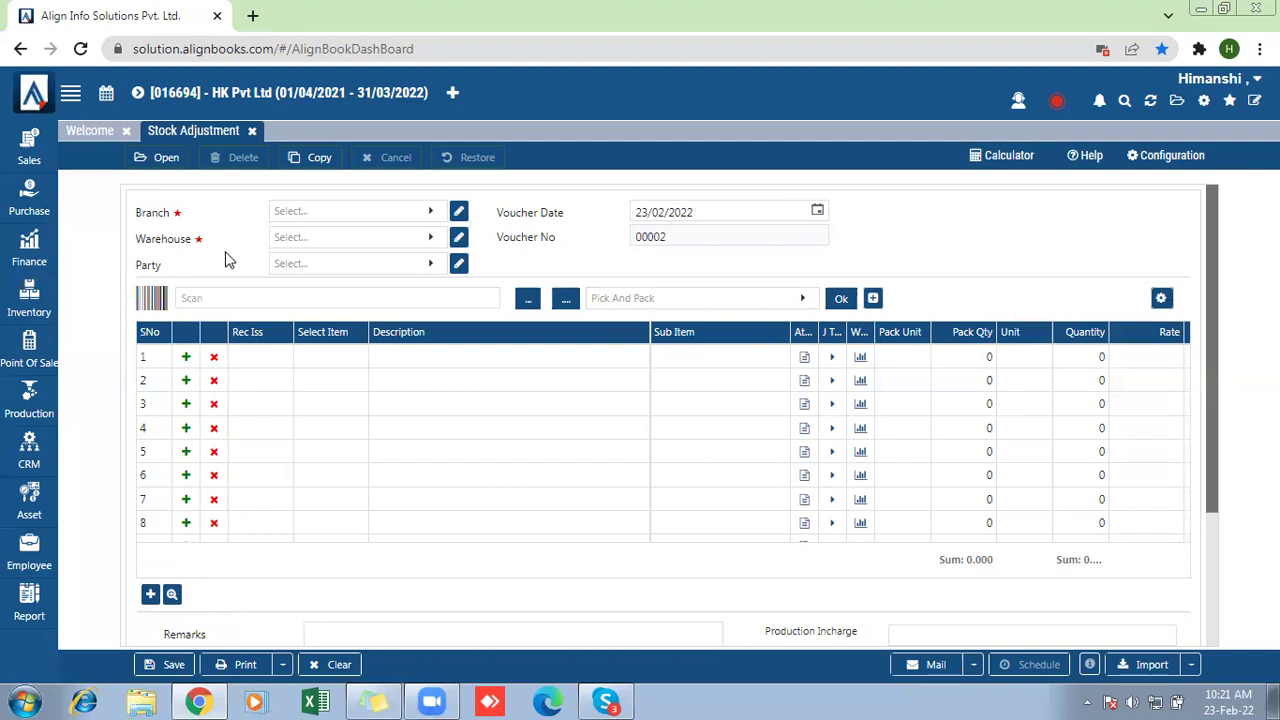
left_click(276, 364)
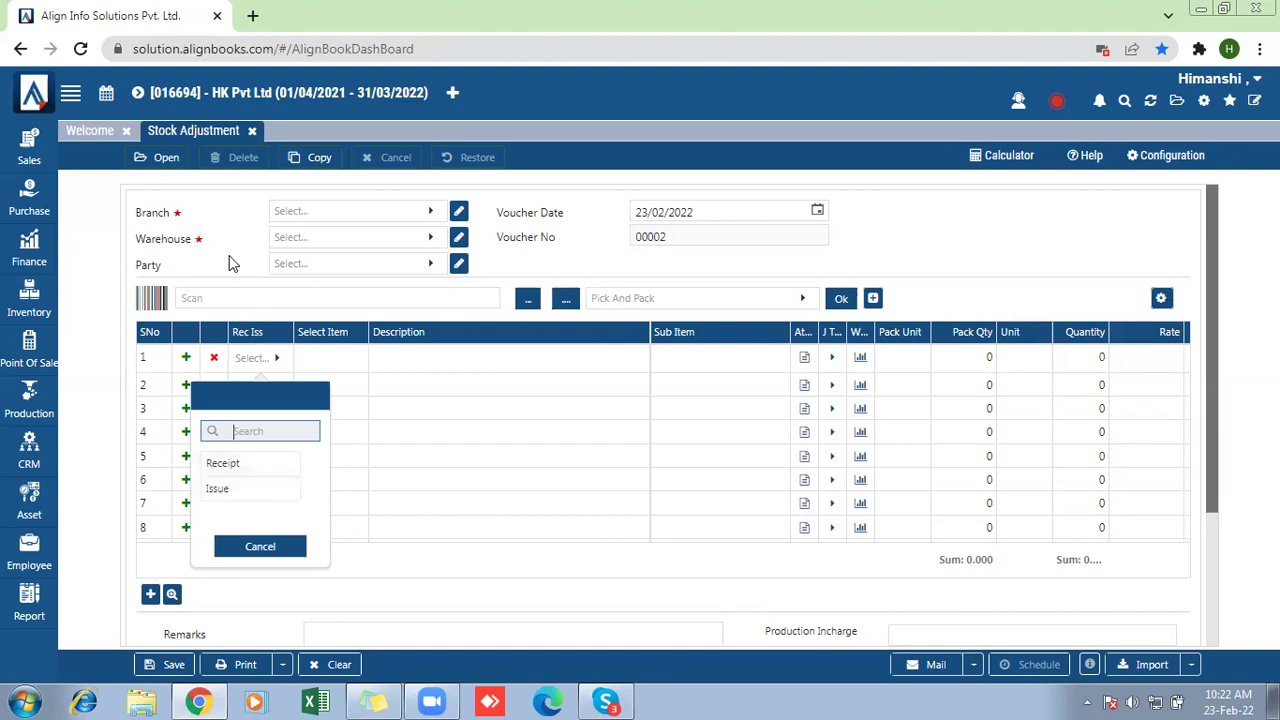
left_click(124, 261)
left_click_drag(126, 270, 165, 271)
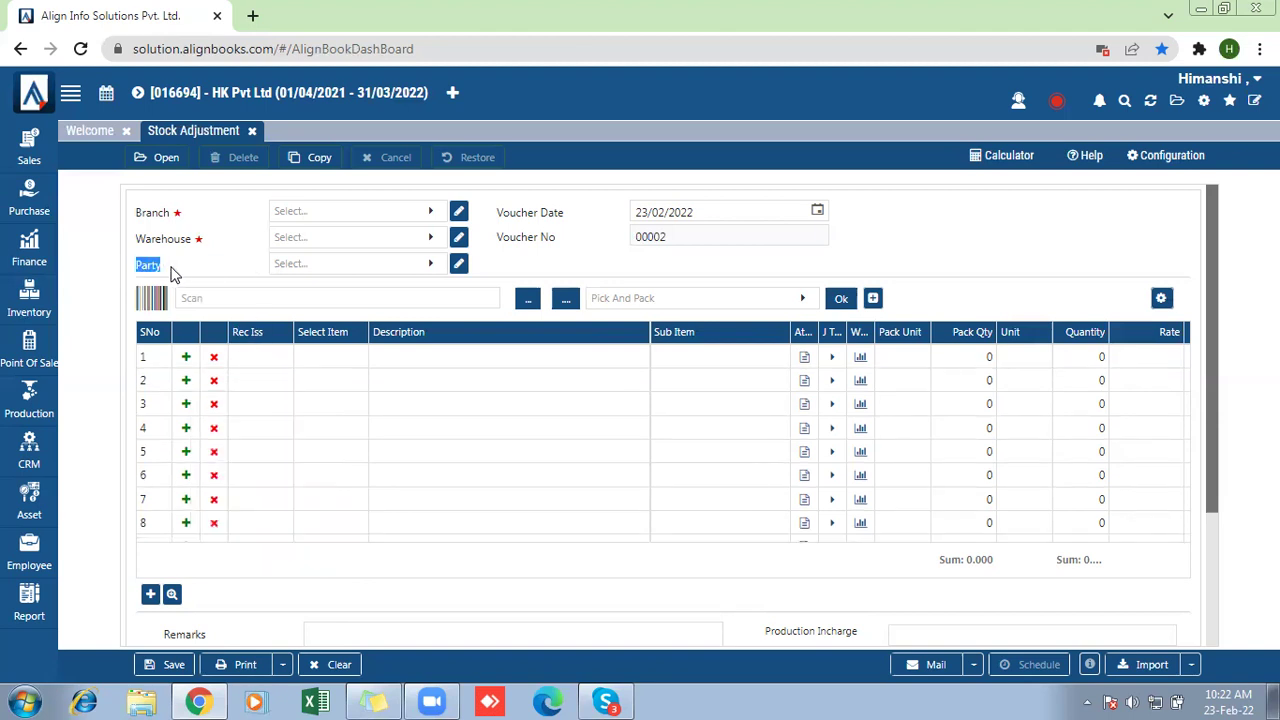
left_click(289, 267)
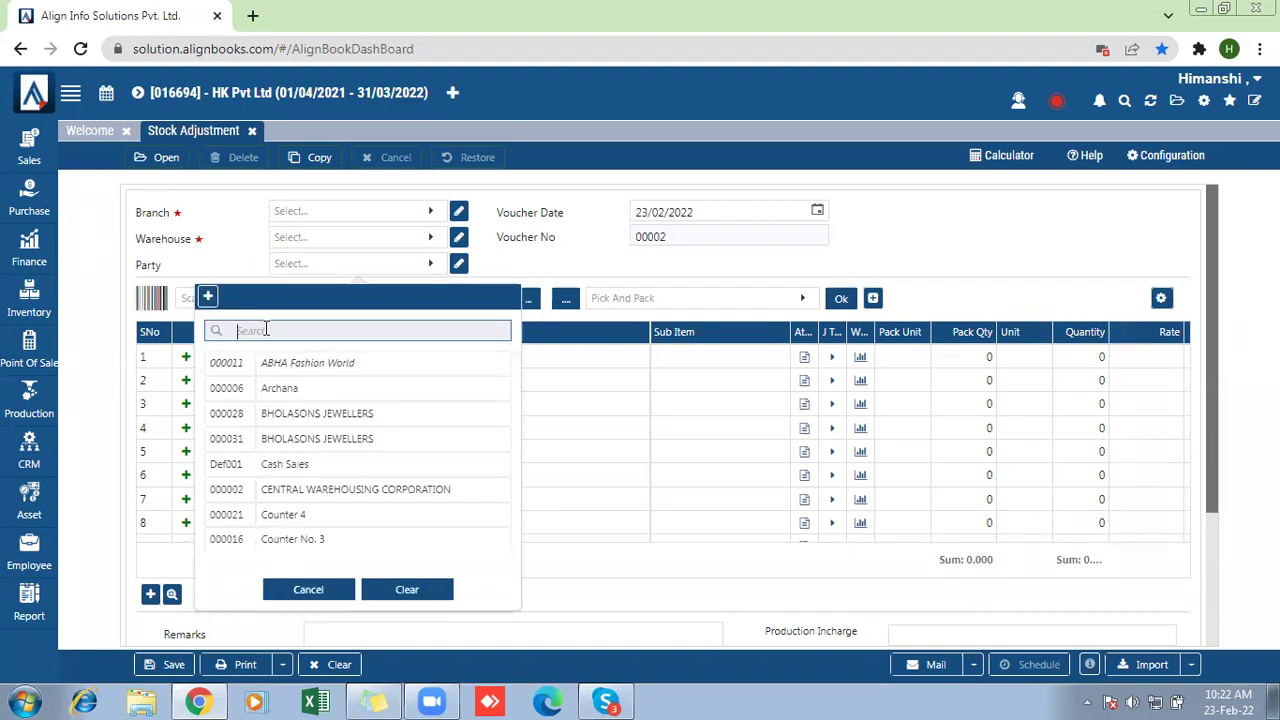
left_click(224, 237)
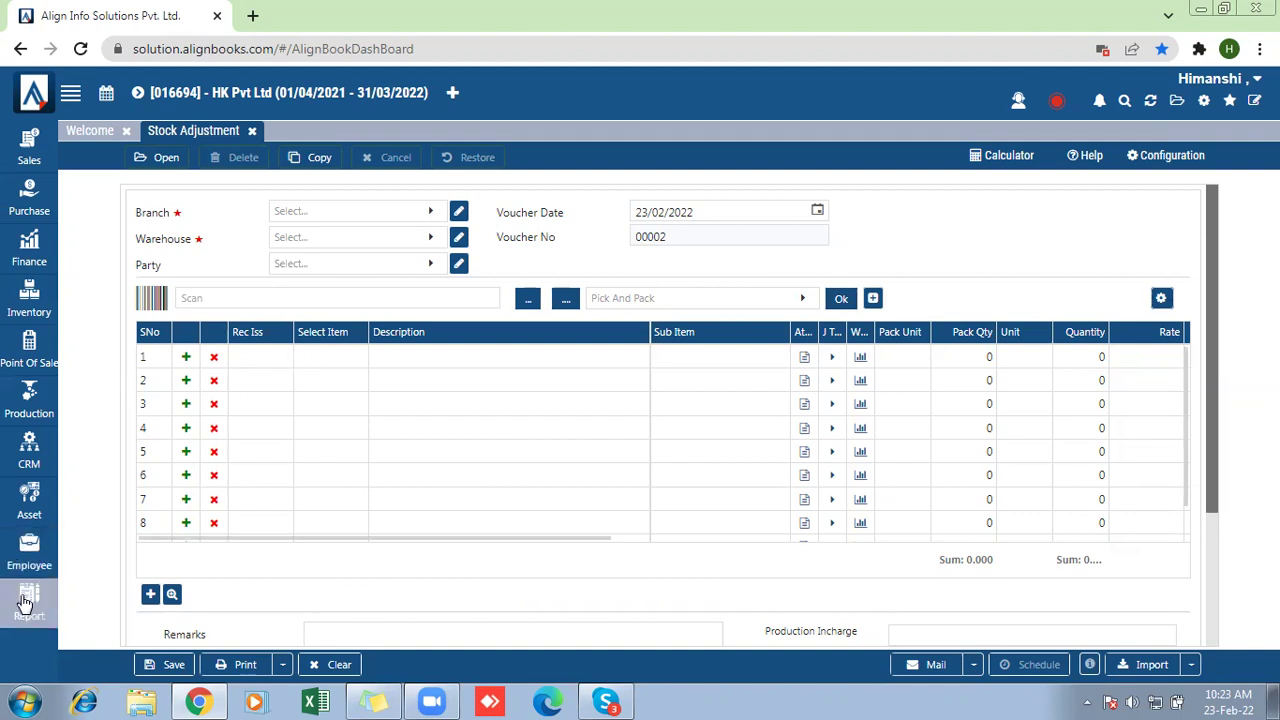
Open the Stock Trial report, search for "white shirt" and check the item's closing quantity.
mouse_move(27, 603)
left_click(95, 609)
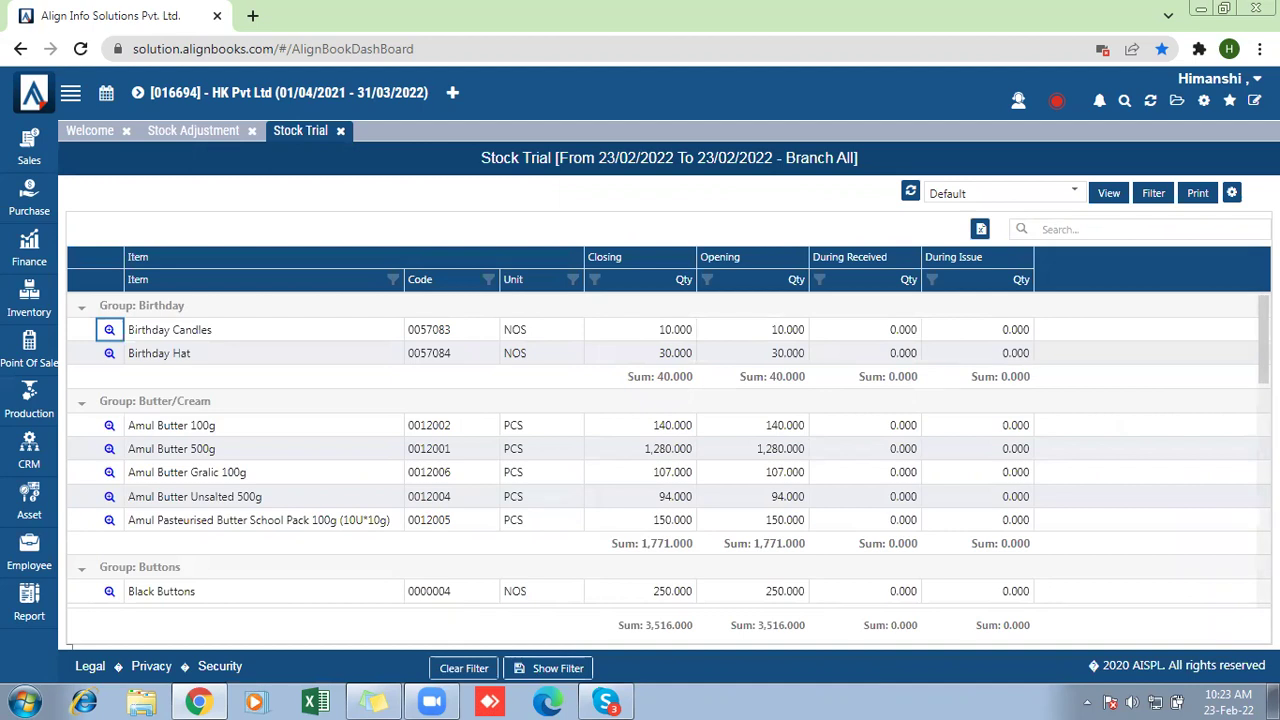
scroll(668, 450, "down", 3)
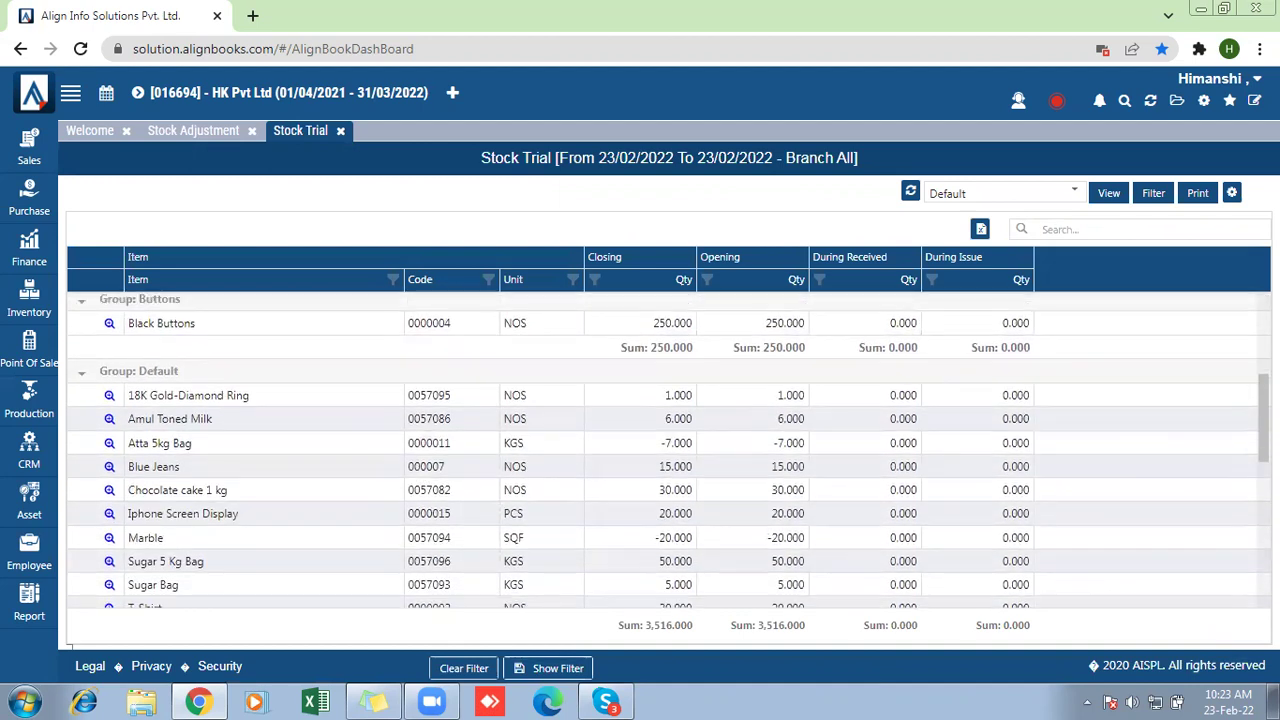
left_click(1044, 229)
type("white shirt")
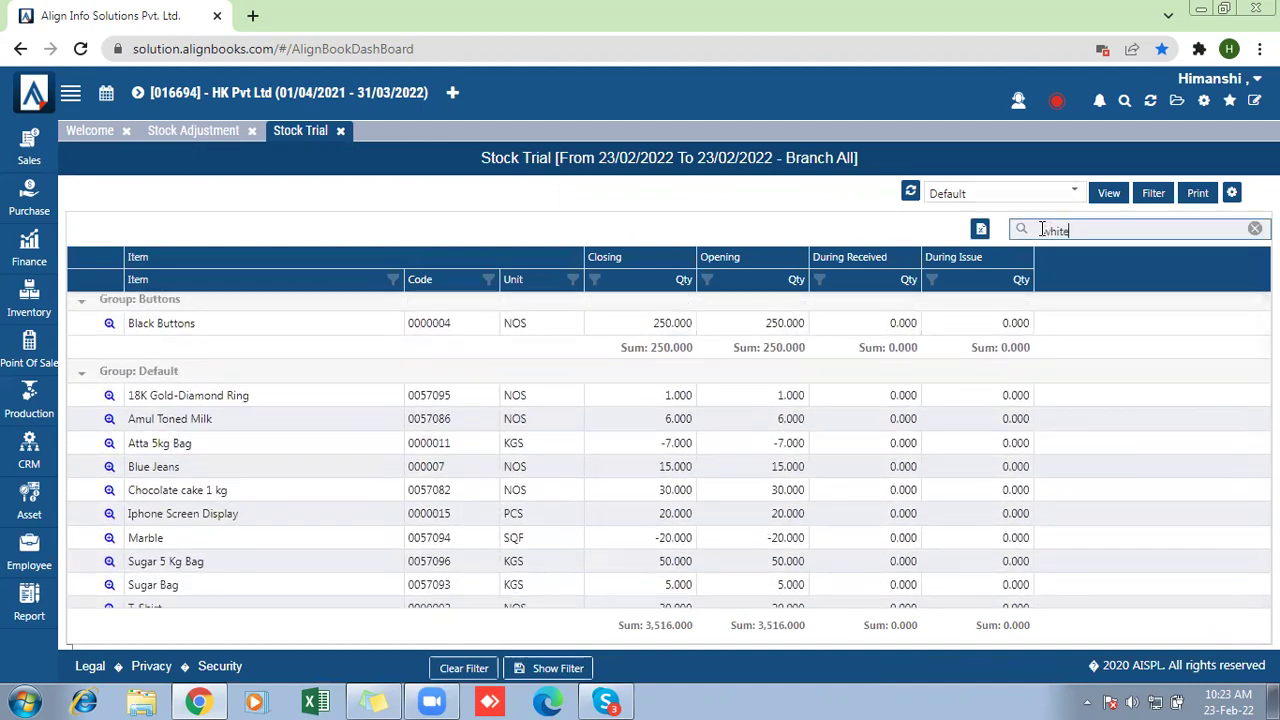
left_click(150, 333)
left_click_drag(657, 331, 688, 333)
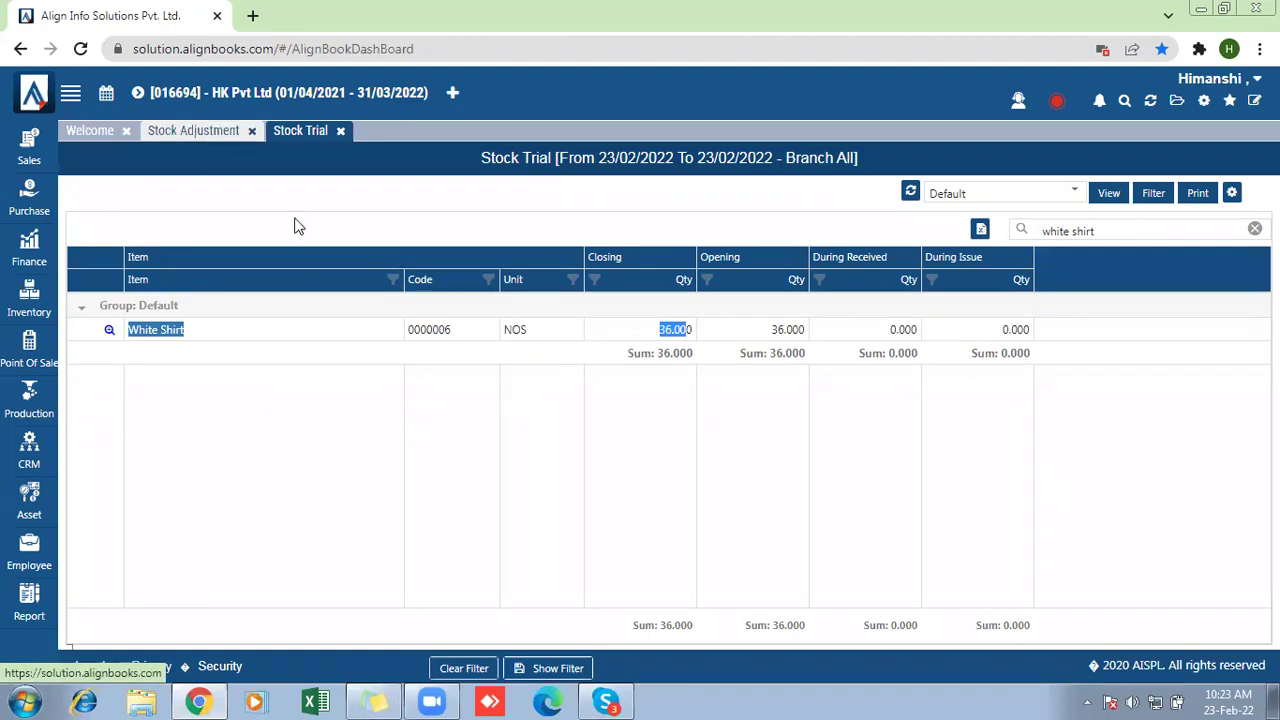
Return to the stock adjustment voucher, set Branch and Warehouse to Default, and choose the second listed party.
left_click(200, 131)
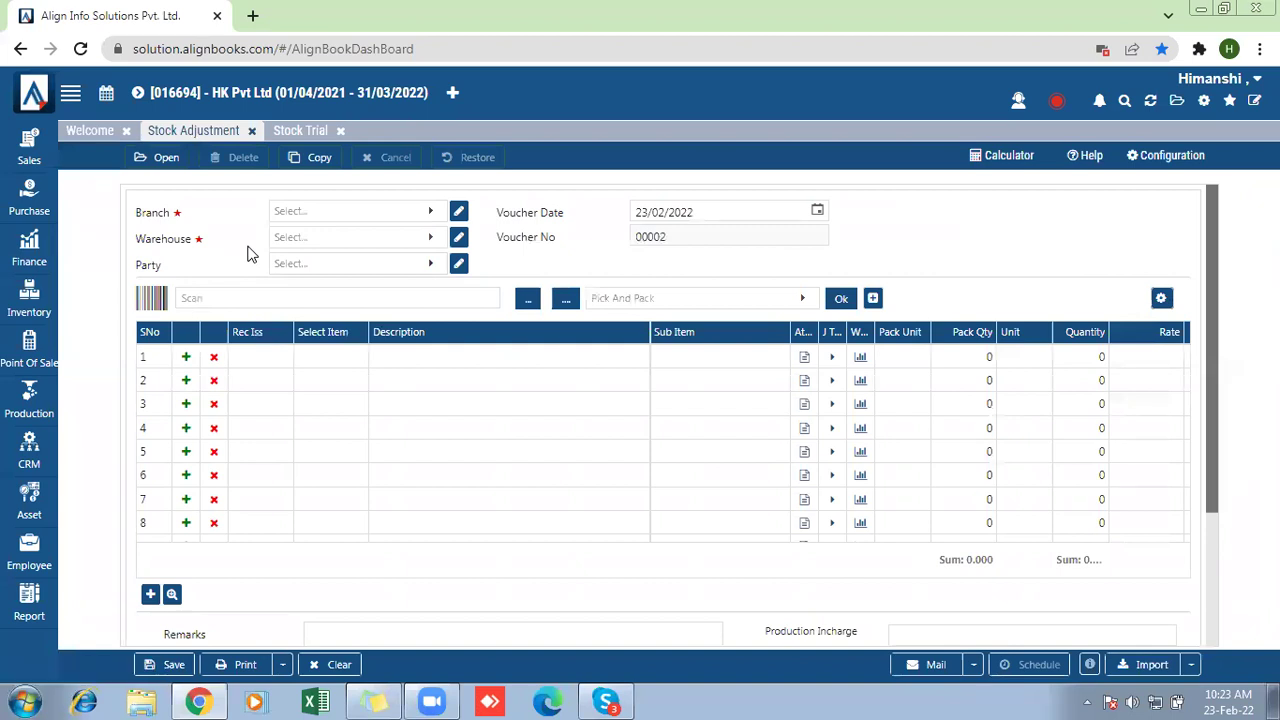
left_click(305, 214)
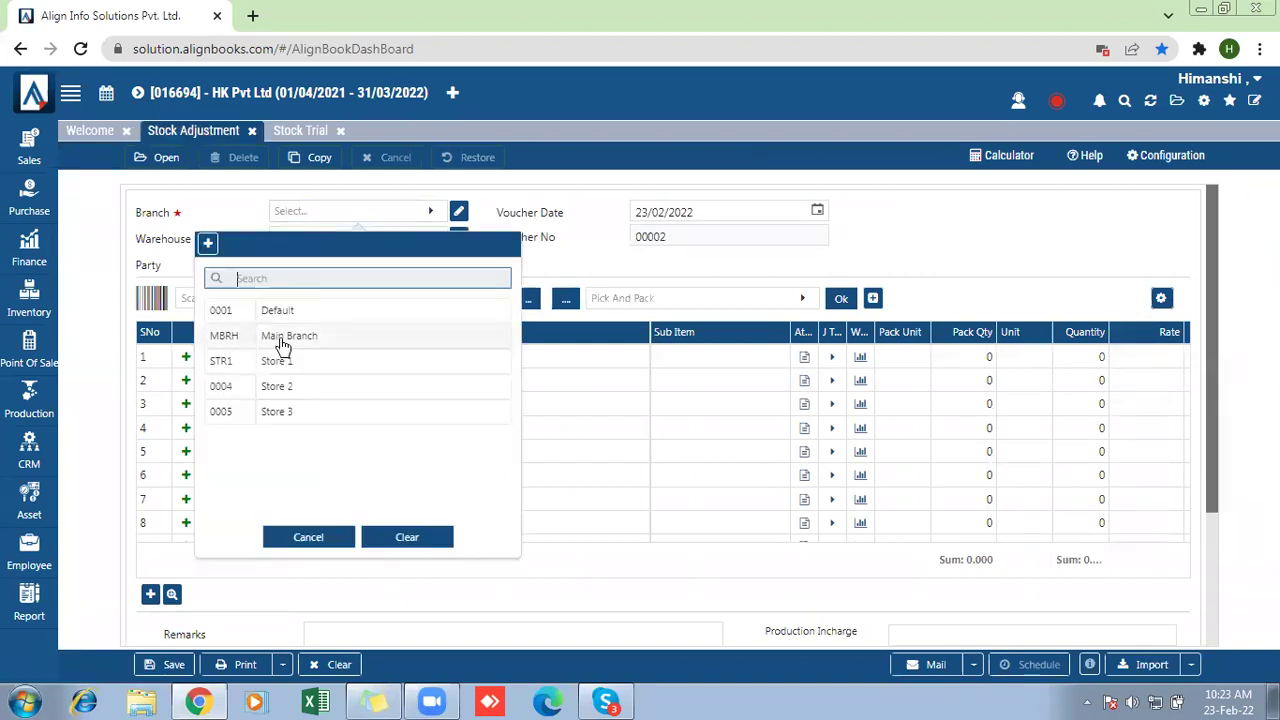
left_click(278, 314)
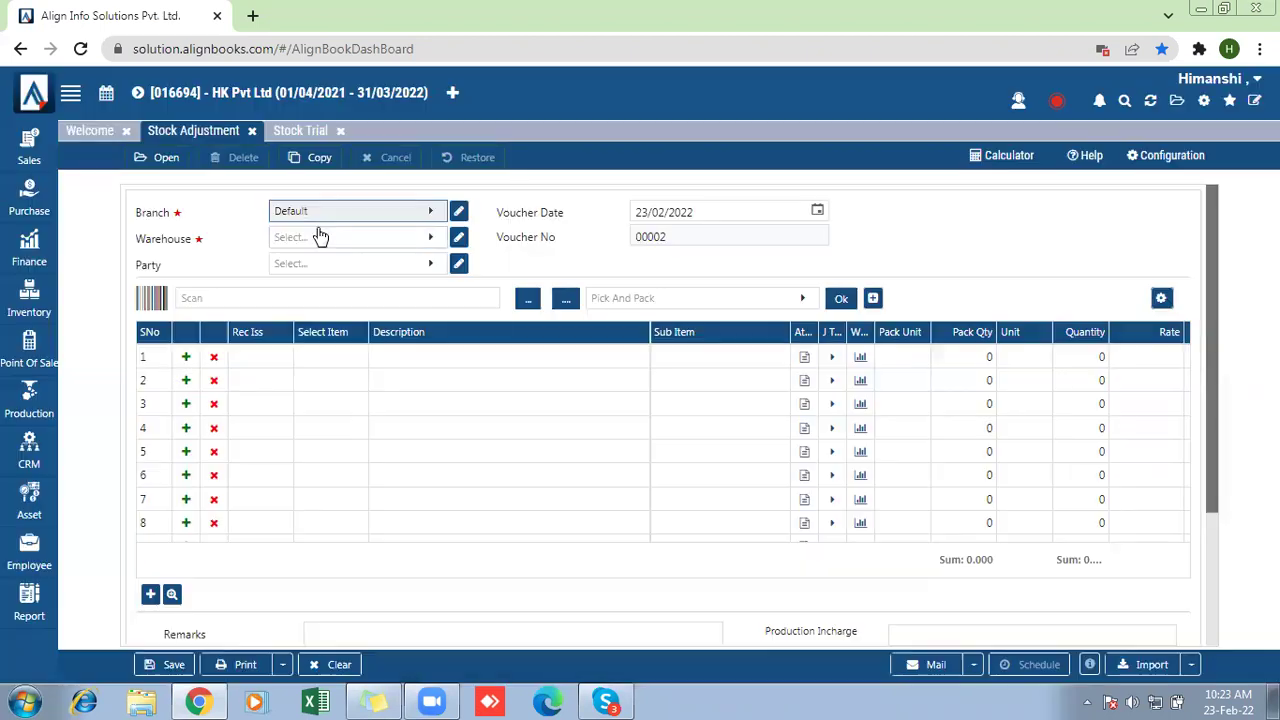
left_click(320, 238)
left_click(277, 336)
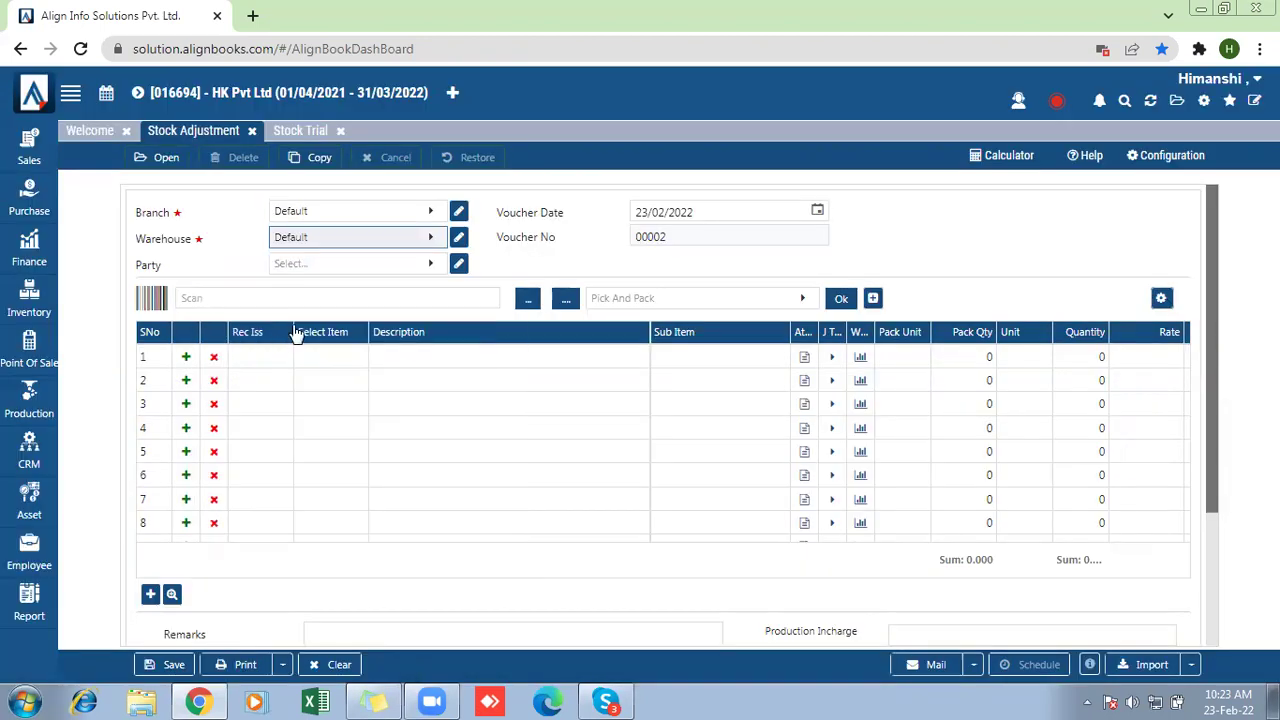
left_click(316, 277)
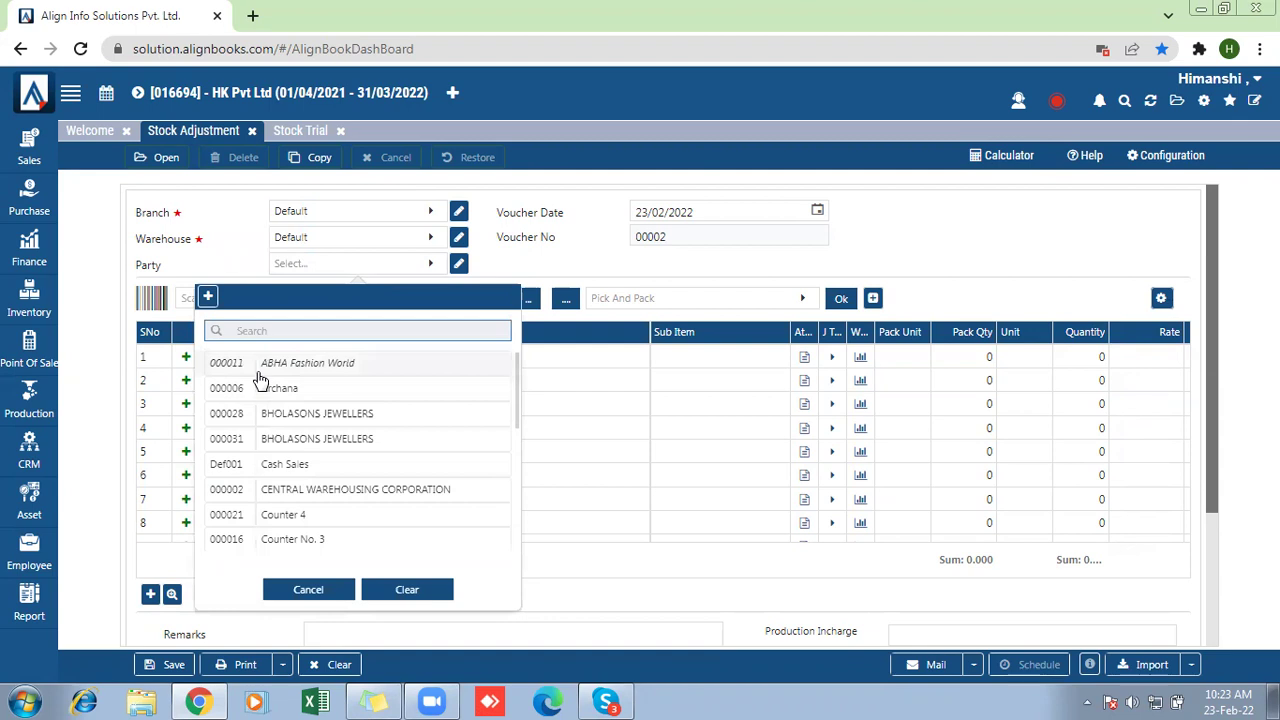
left_click(330, 388)
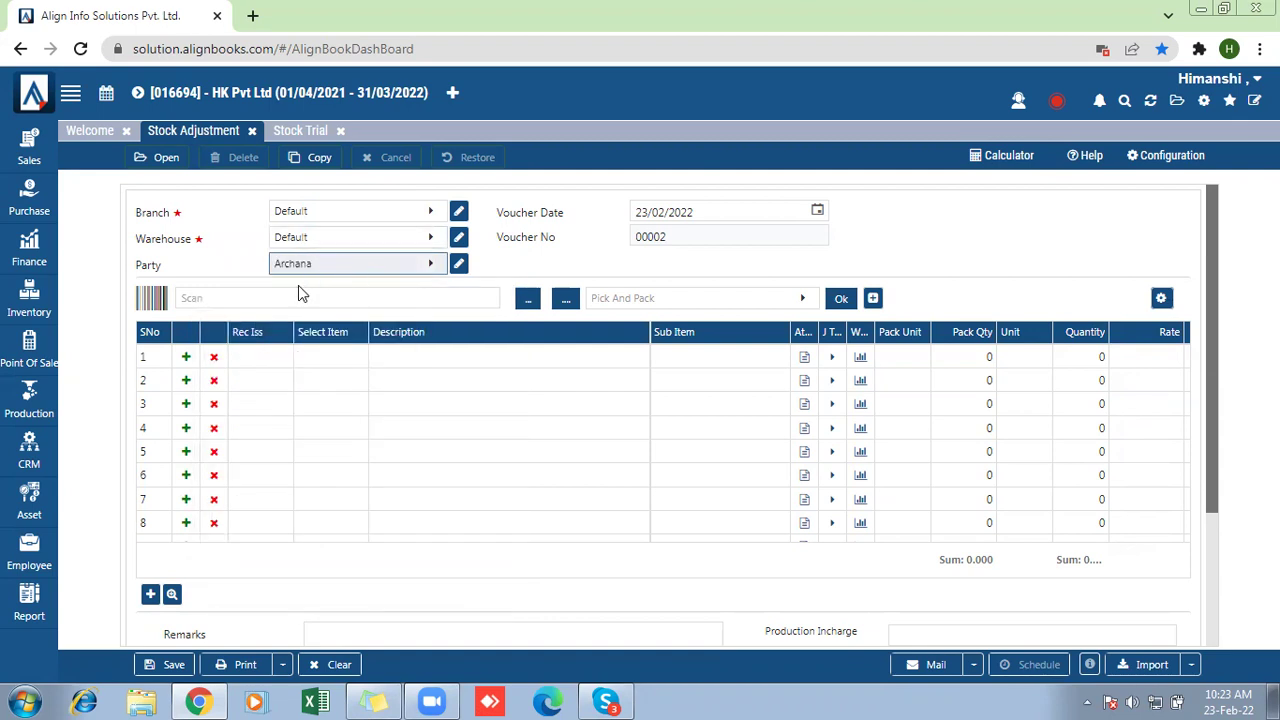
Set the first line to Issue and select the White Shirt item, leaving its attributes unset.
left_click(268, 360)
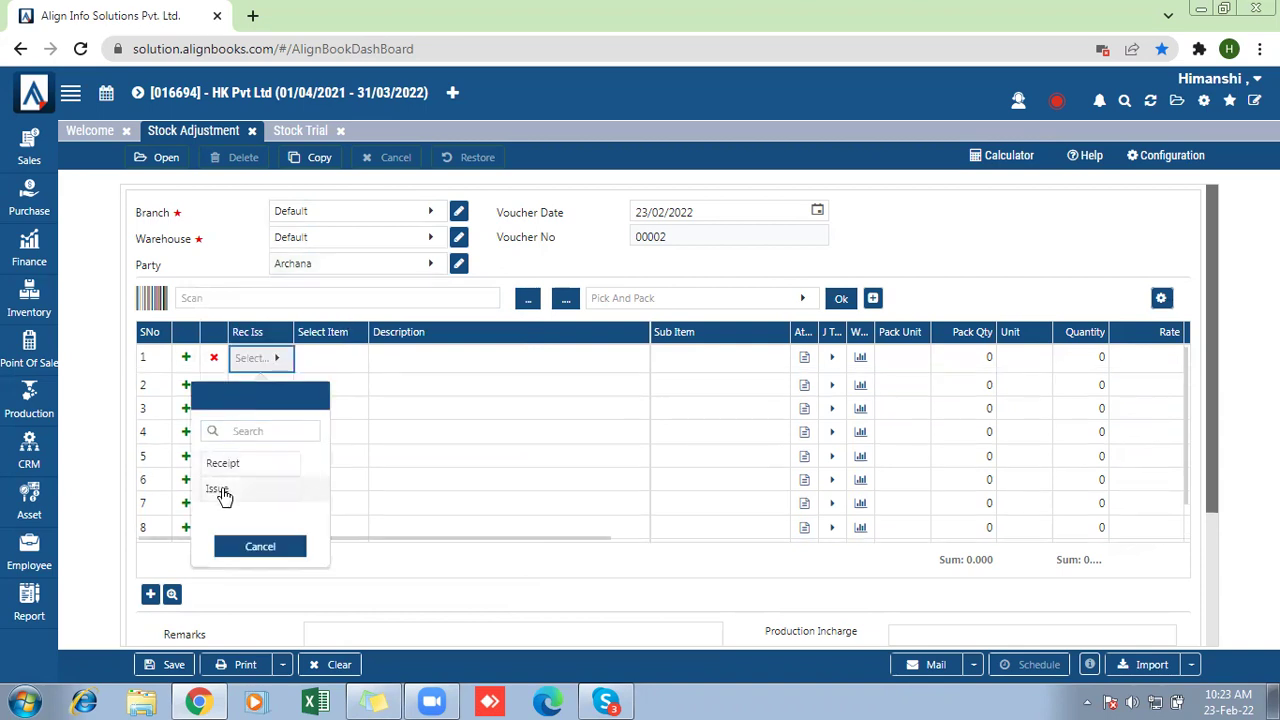
left_click(330, 357)
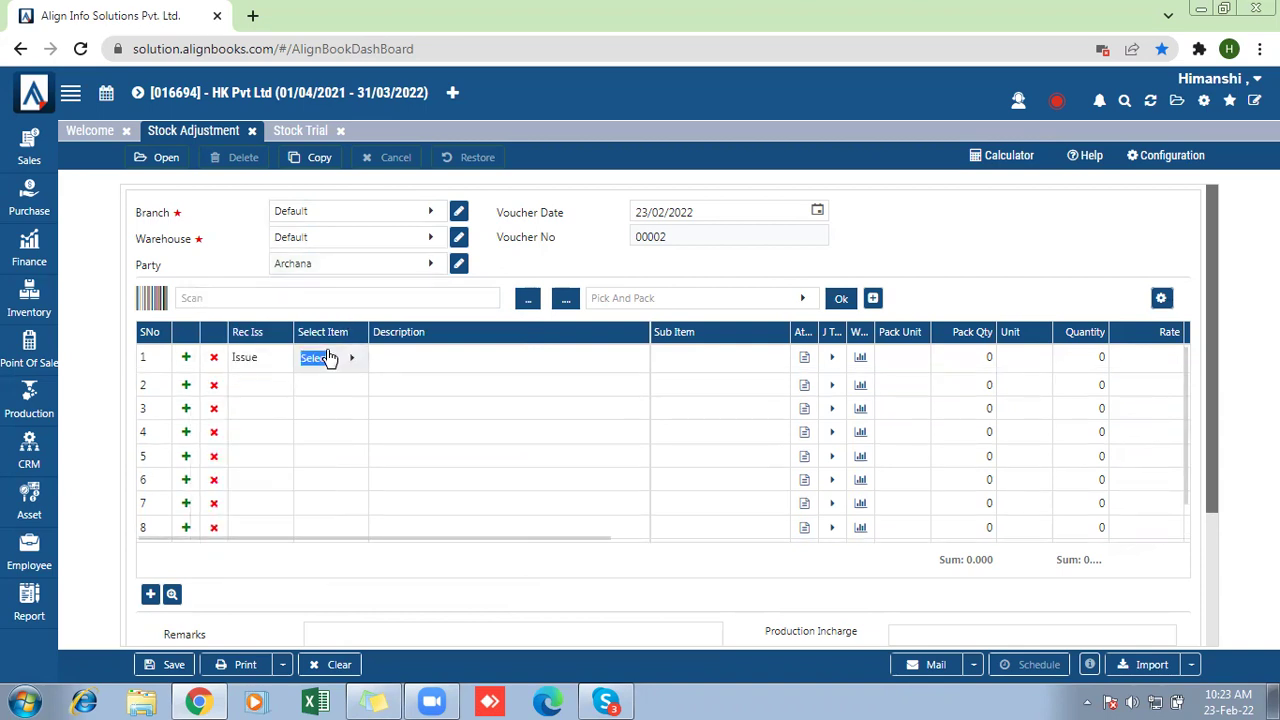
left_click(112, 428)
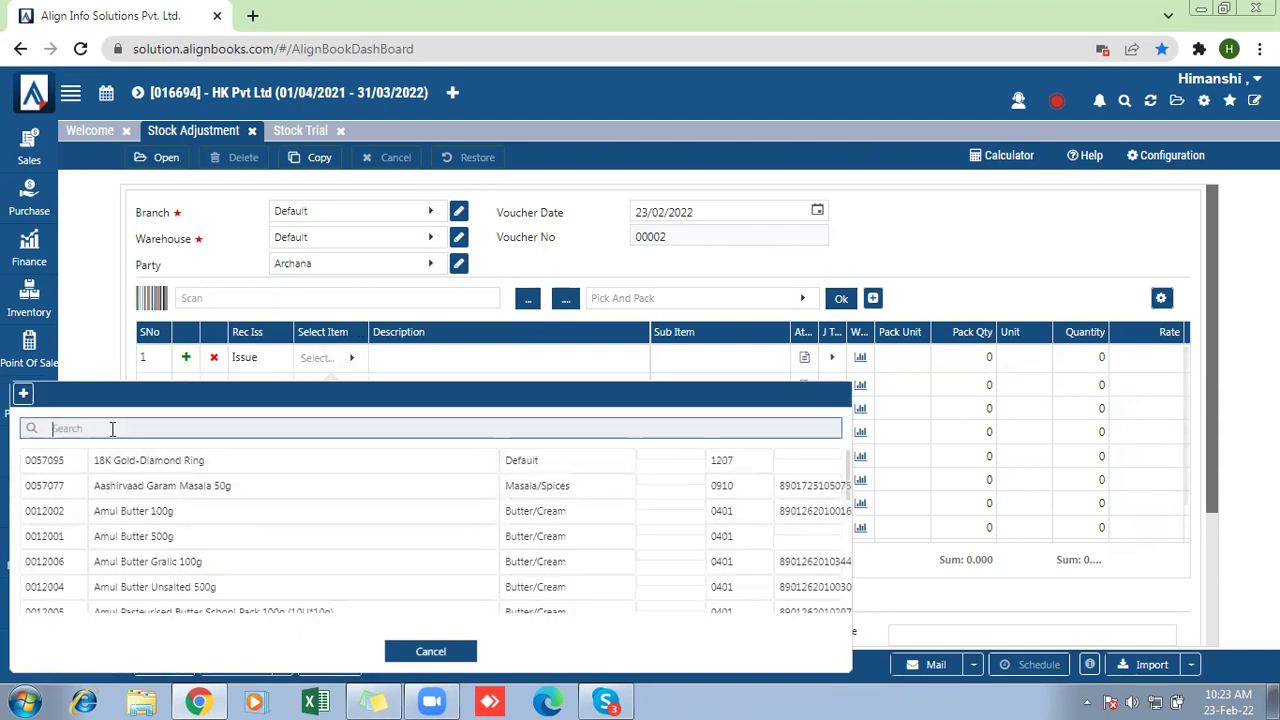
type("white")
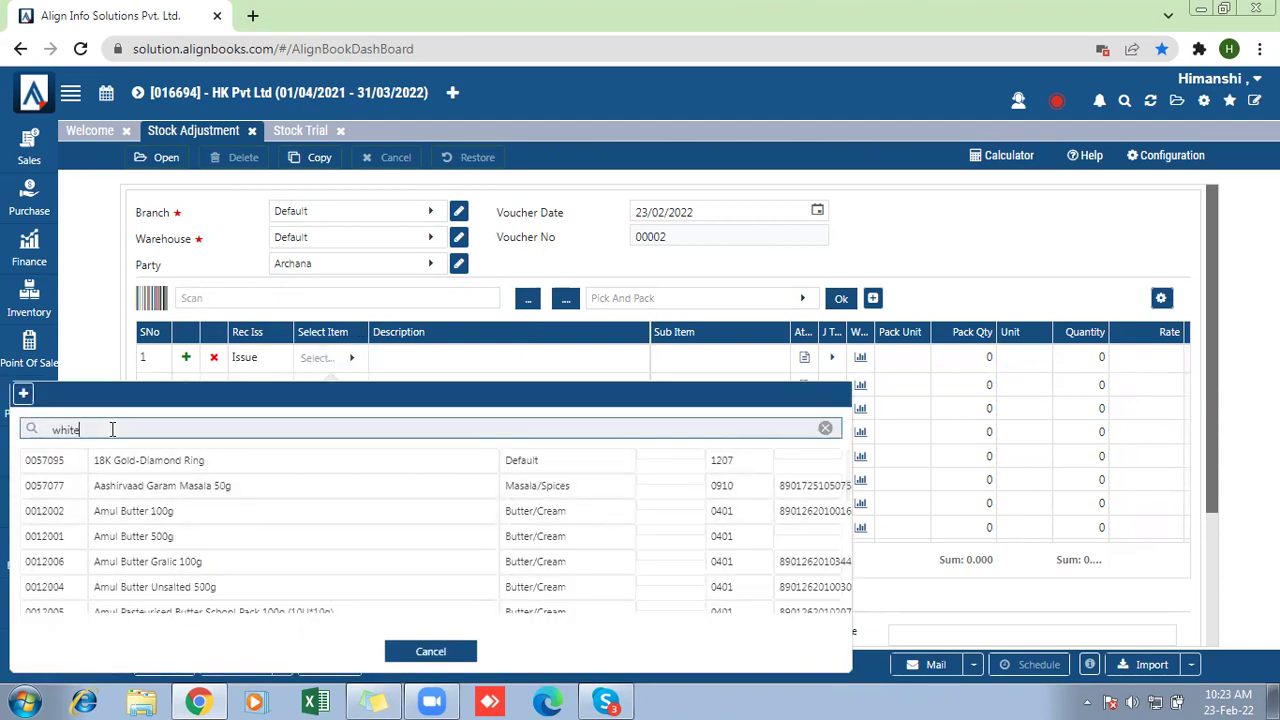
left_click(140, 511)
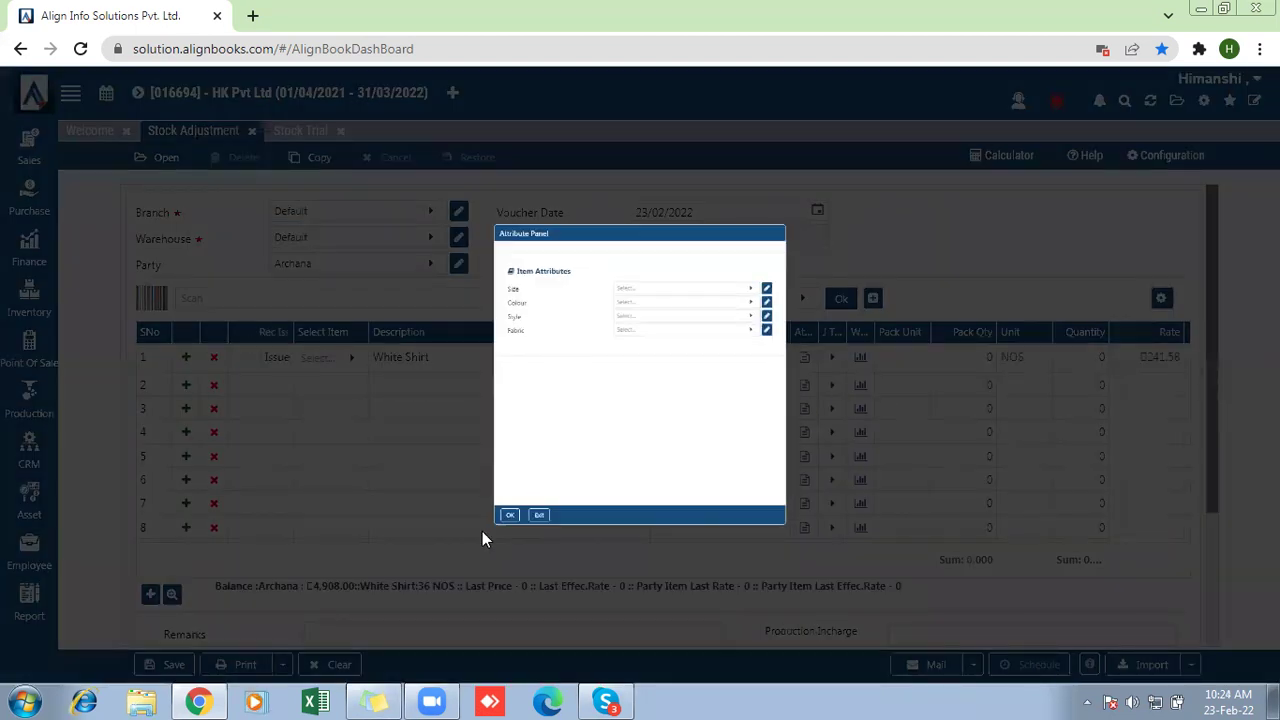
left_click(411, 621)
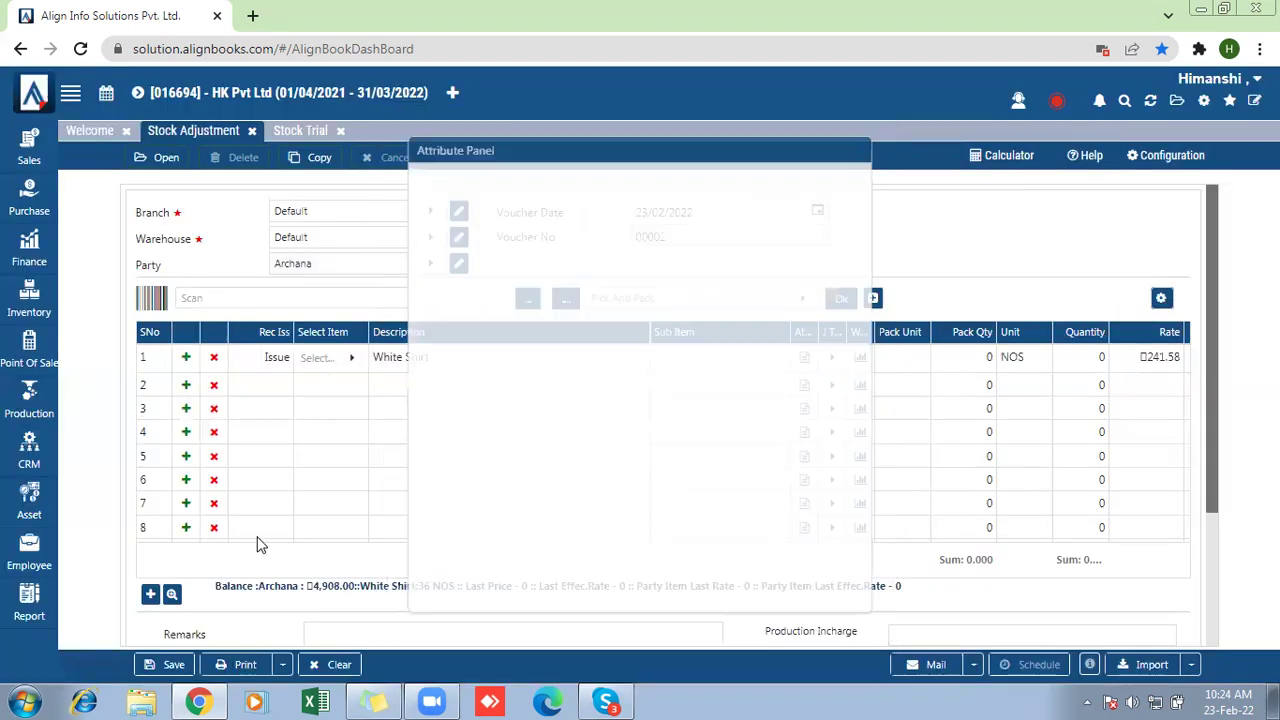
Set the White Shirt line's quantity to 3.
left_click_drag(370, 538, 389, 538)
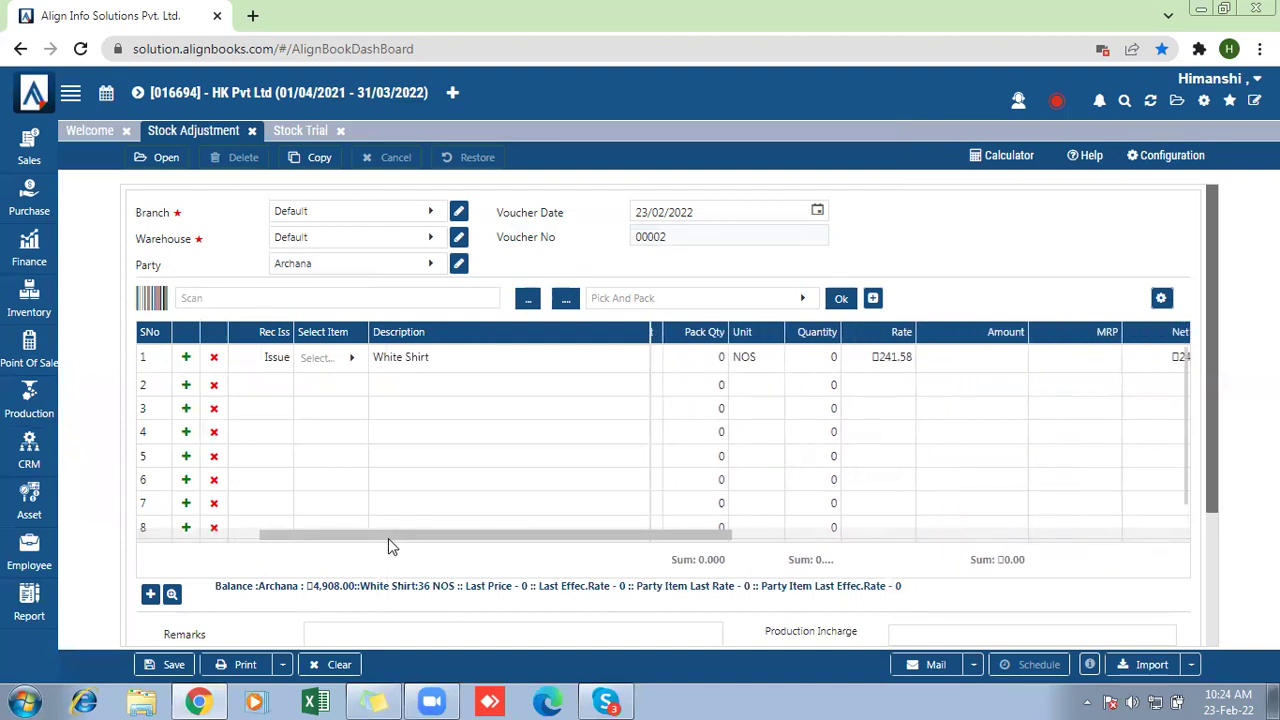
left_click(820, 362)
type("3")
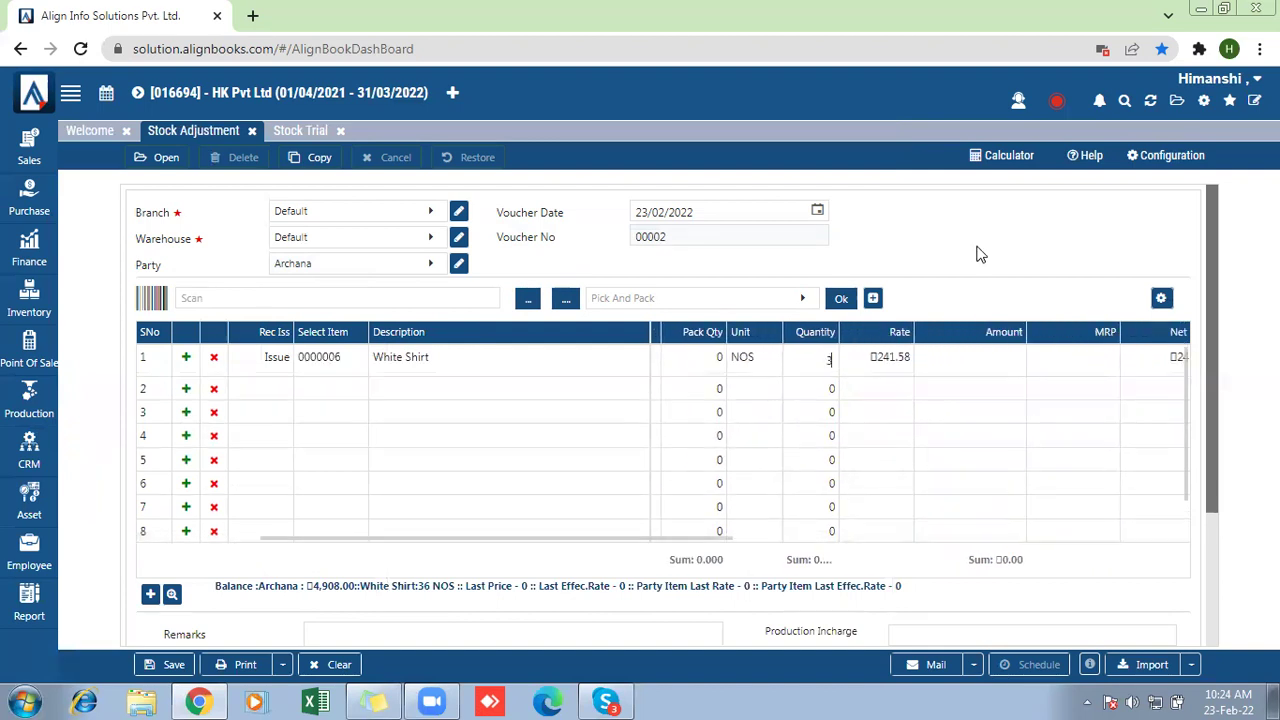
left_click(1000, 360)
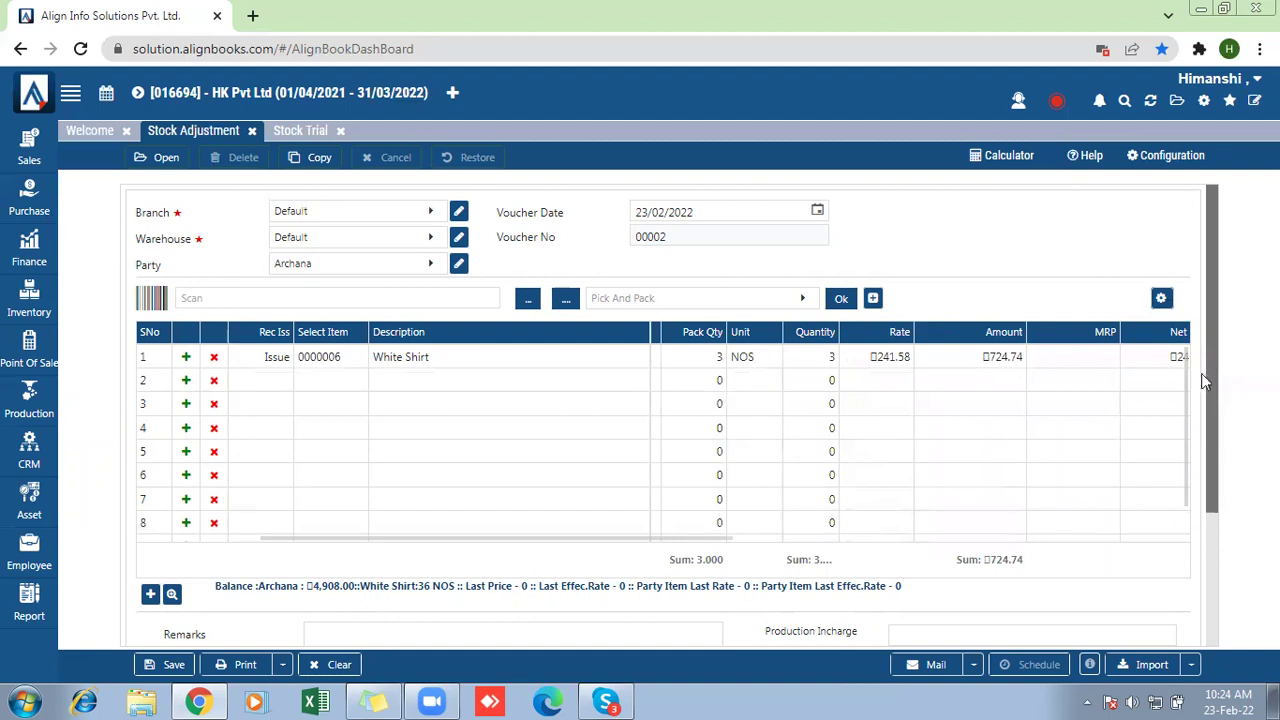
left_click_drag(1209, 386, 1205, 530)
left_click(375, 442)
type("Being Material Adjustment as per voucher")
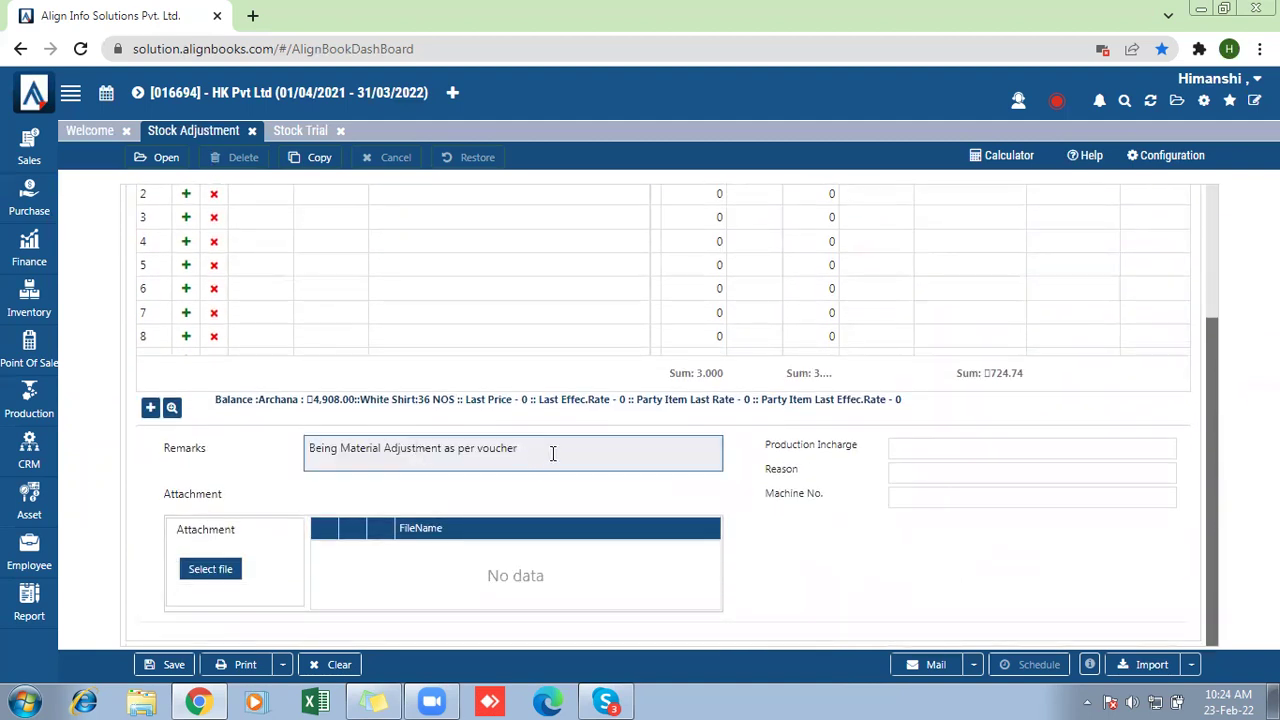
key("ctrl+a")
key("ctrl+c")
key("BackSpace")
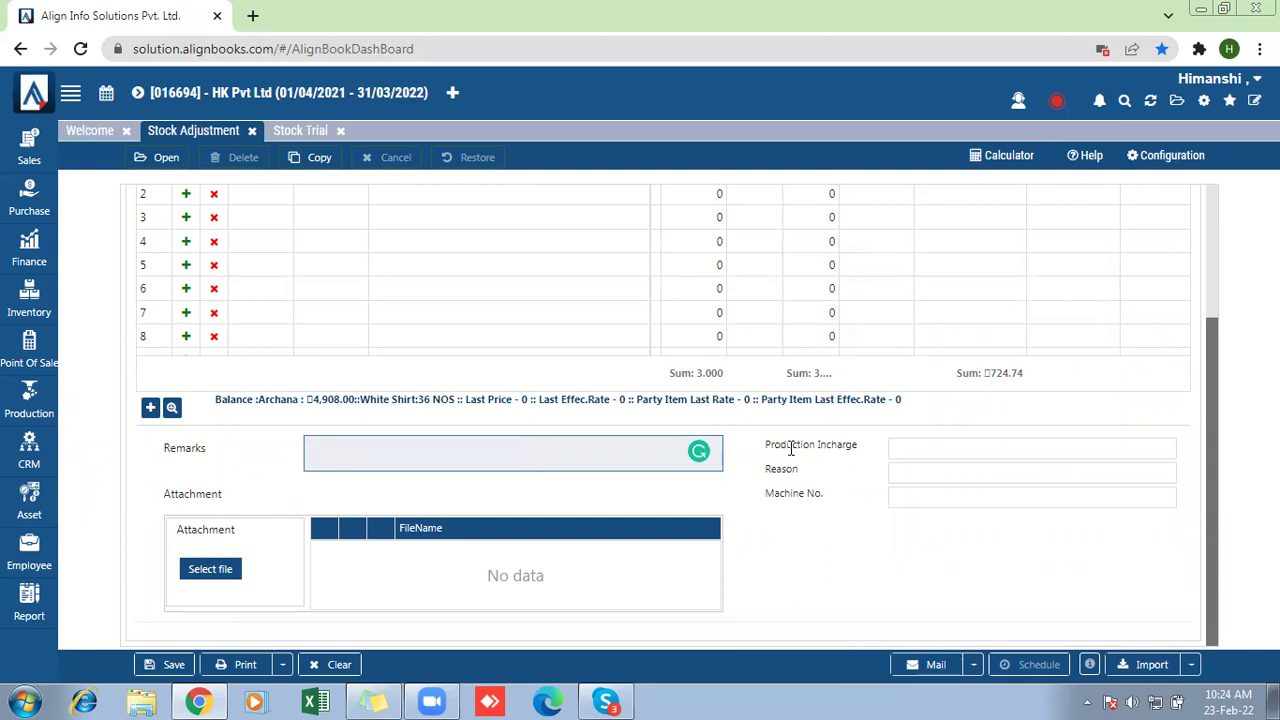
Enter "Sent as free samples/gifts" as the voucher's remark, replacing any other remark text.
left_click_drag(767, 453, 840, 505)
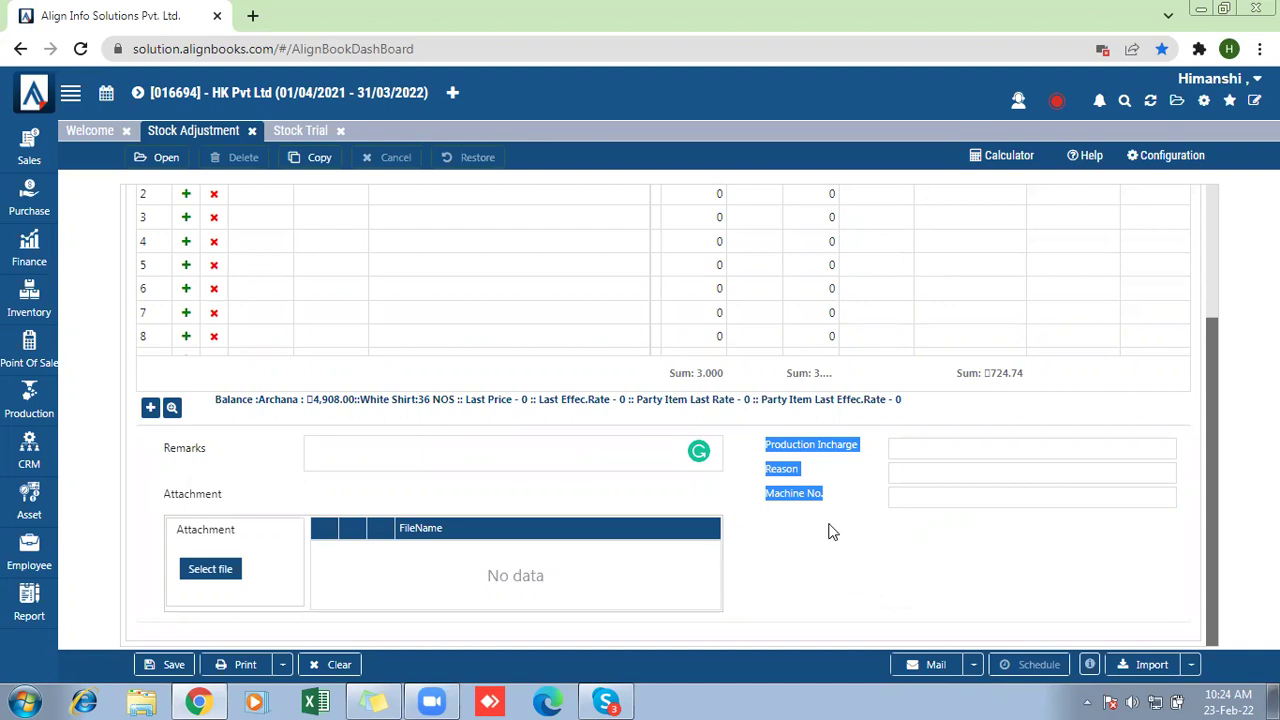
left_click(427, 453)
key("ctrl+v")
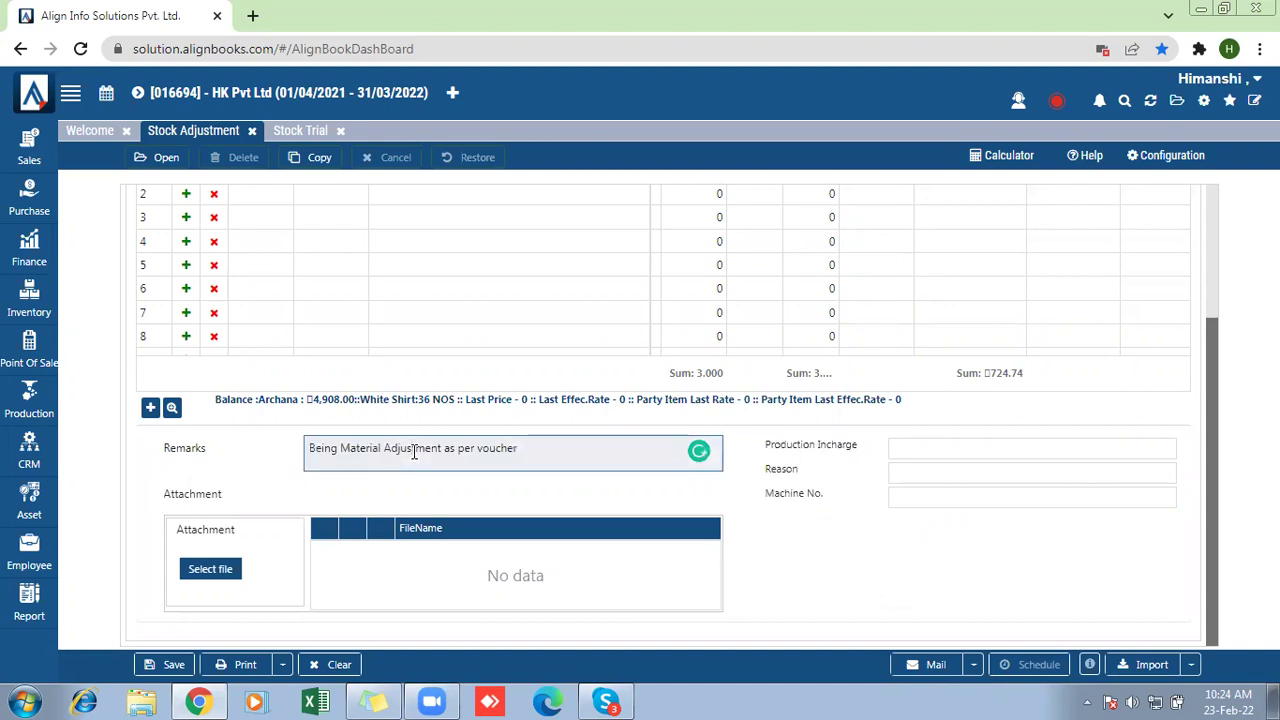
key("BackSpace")
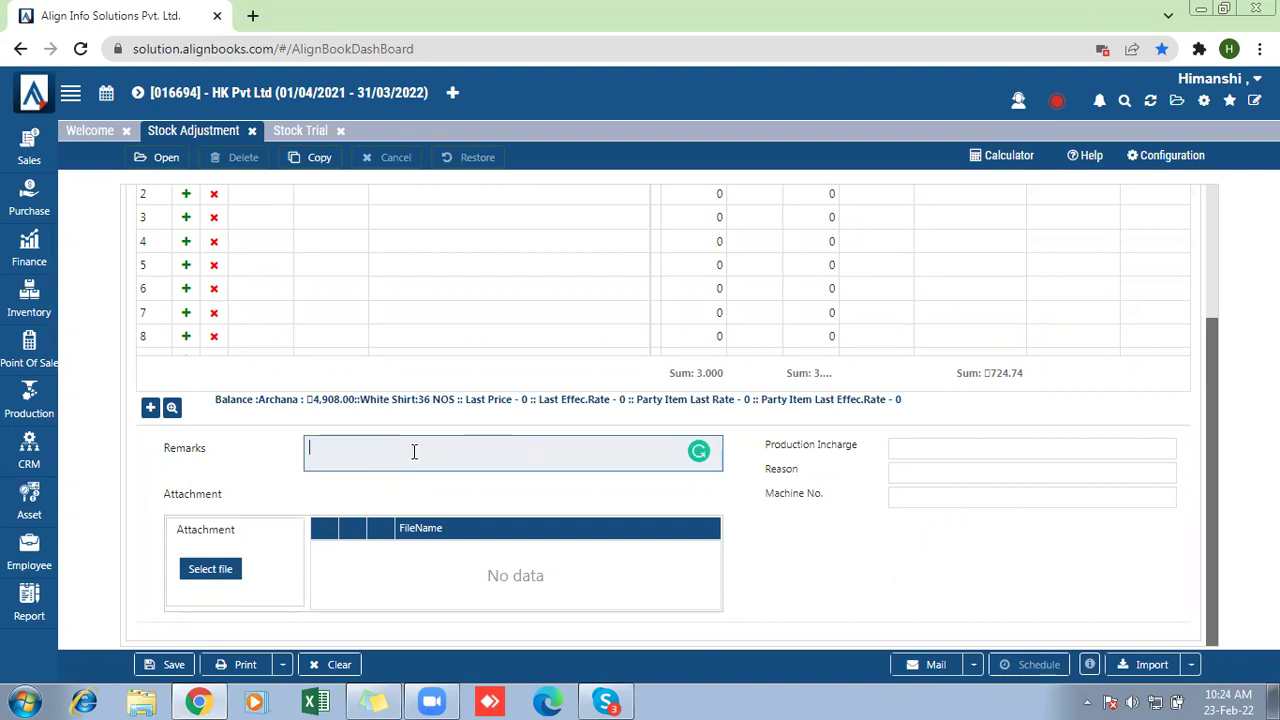
type("Sent as free samples/gifts")
Set the second line of the stock adjustment voucher to Receipt.
left_click_drag(1216, 370, 1217, 212)
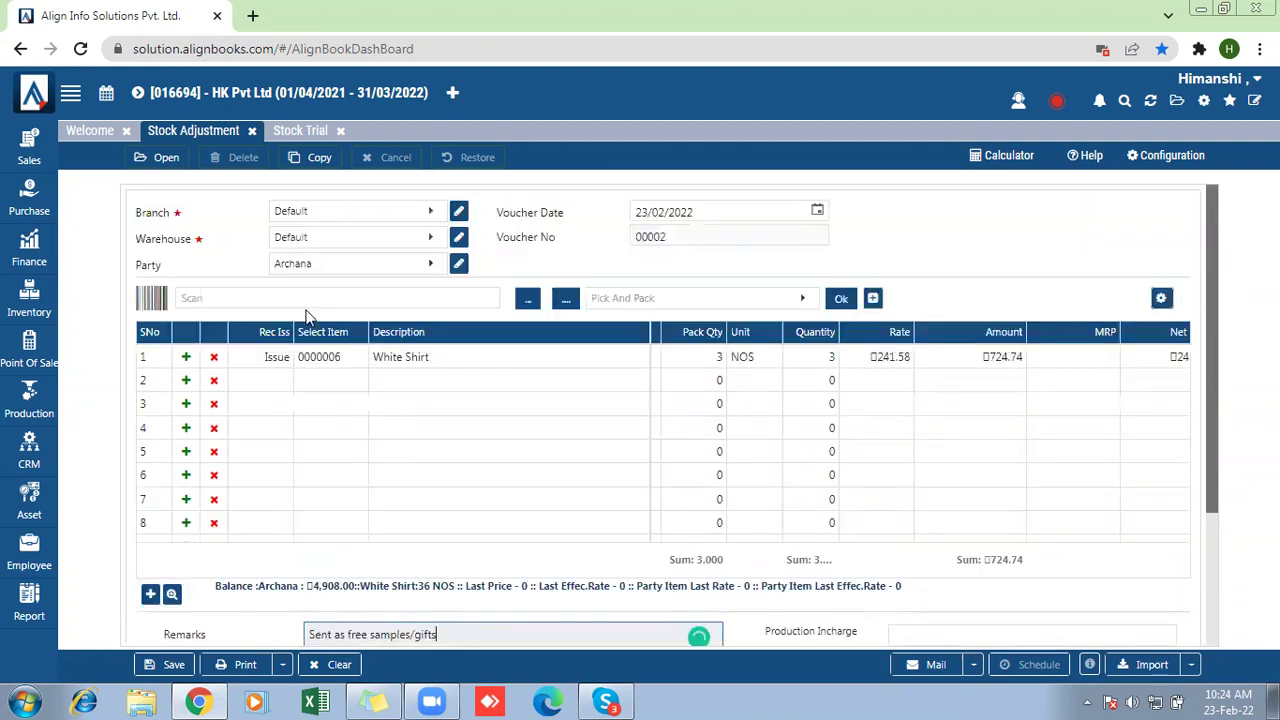
left_click(272, 378)
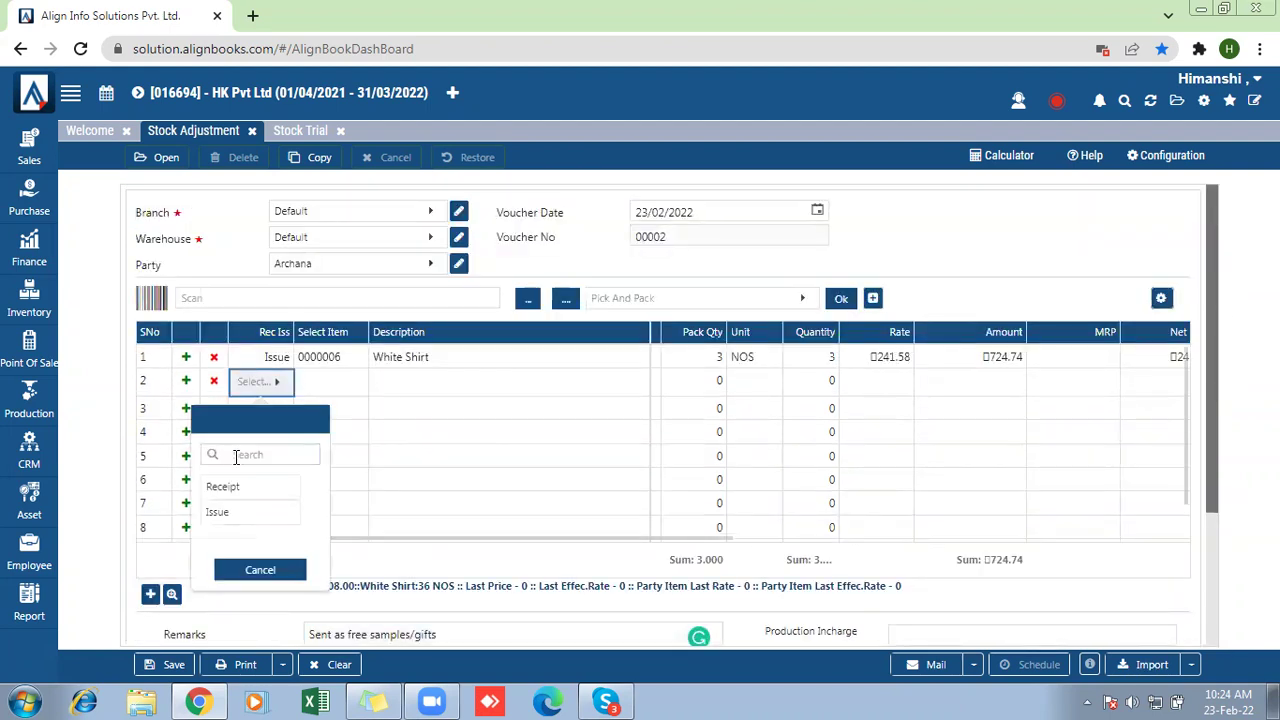
Clear the item search in the Stock Trial report and look up the Blue Jeans stock quantity.
left_click(297, 133)
left_click_drag(1117, 229, 931, 234)
key("BackSpace")
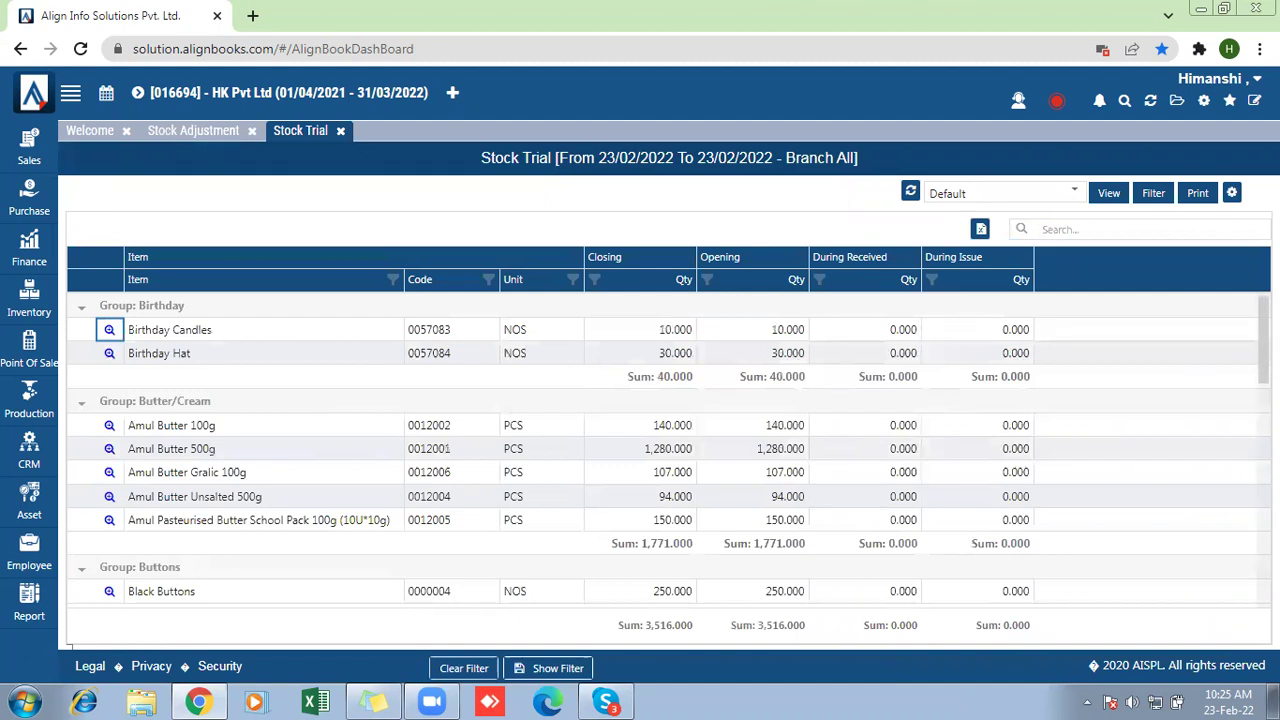
scroll(669, 475, "down", 3)
scroll(669, 475, "down", 2)
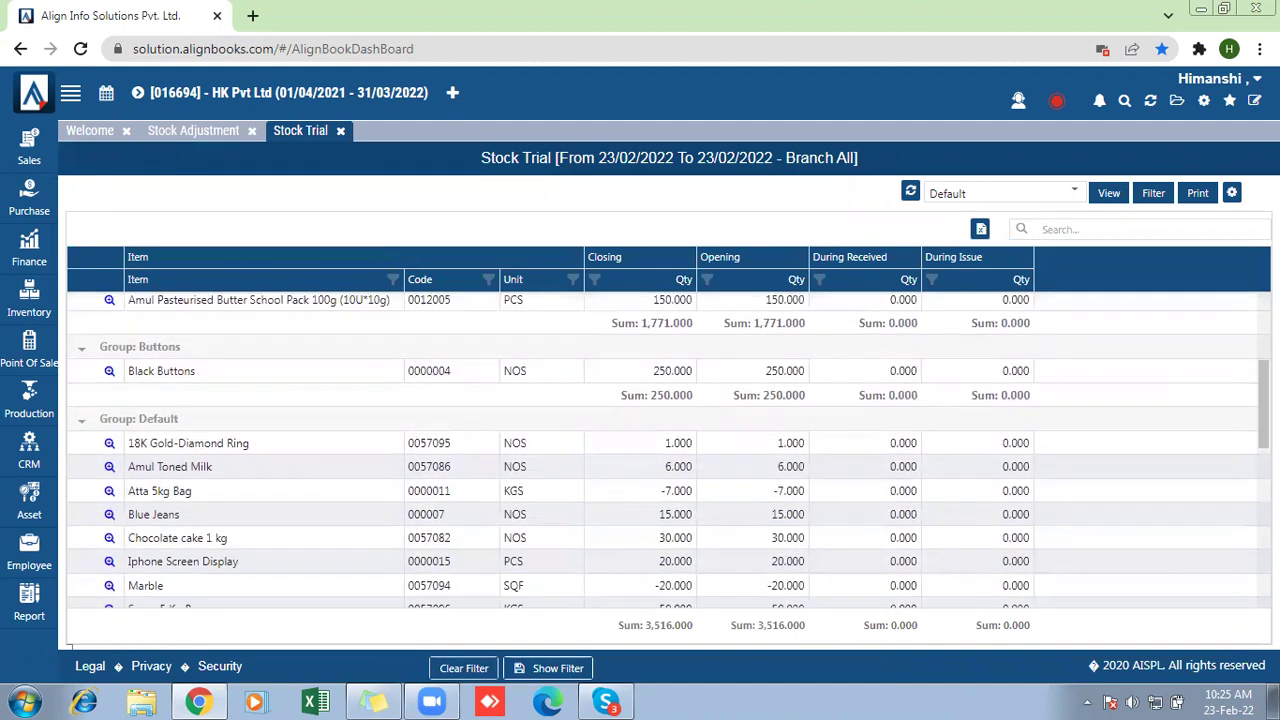
scroll(430, 393, "down", 1)
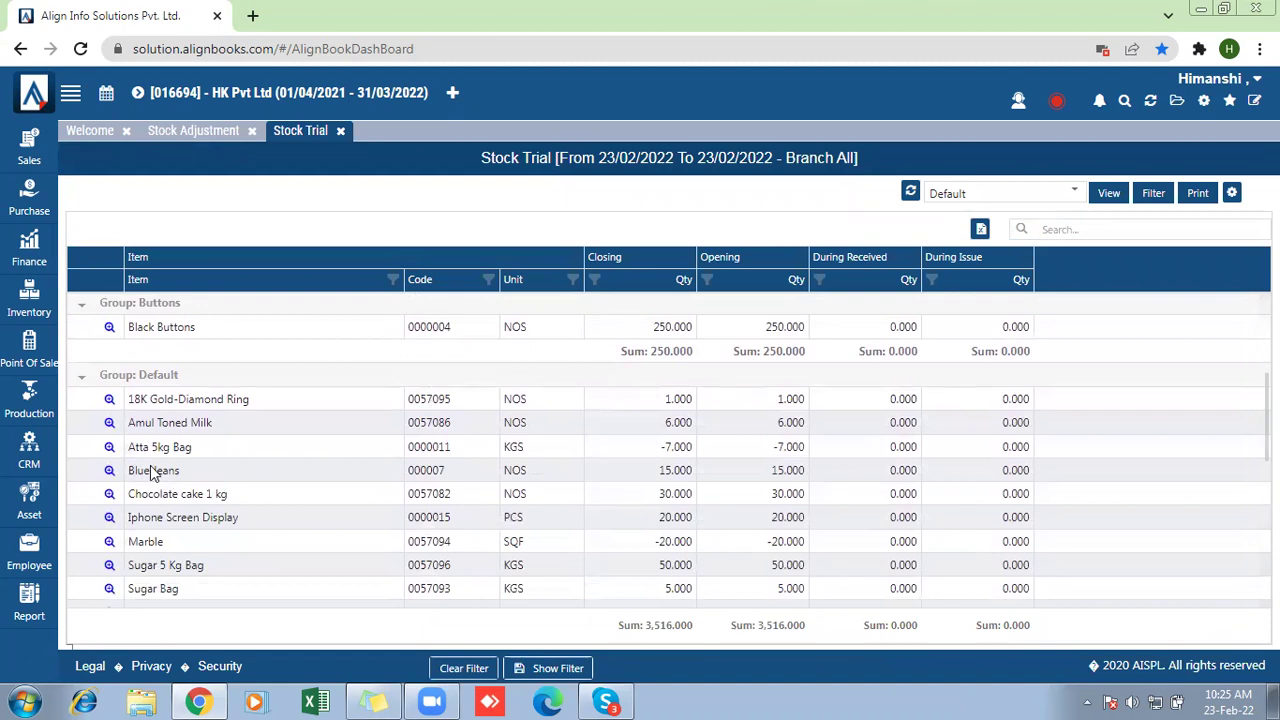
Return to the stock adjustment voucher and select the Blue Jeans item for the second line, leaving its attributes unset.
left_click(200, 132)
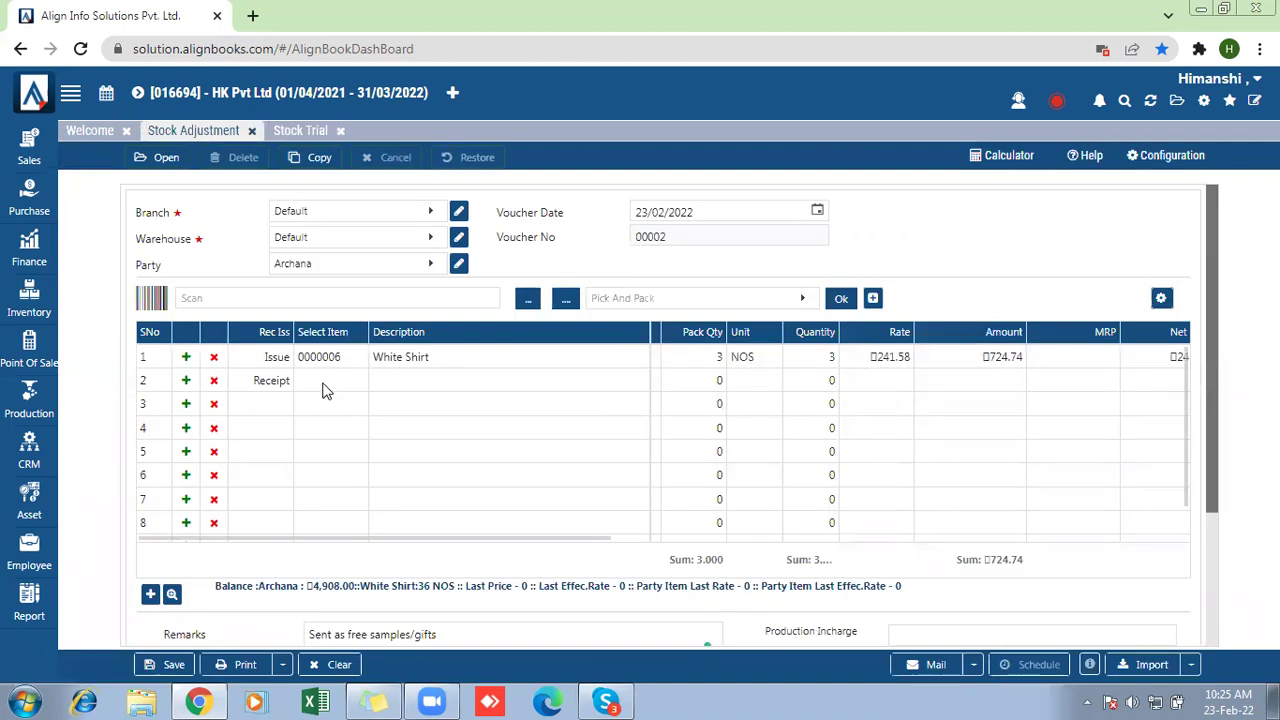
left_click(322, 388)
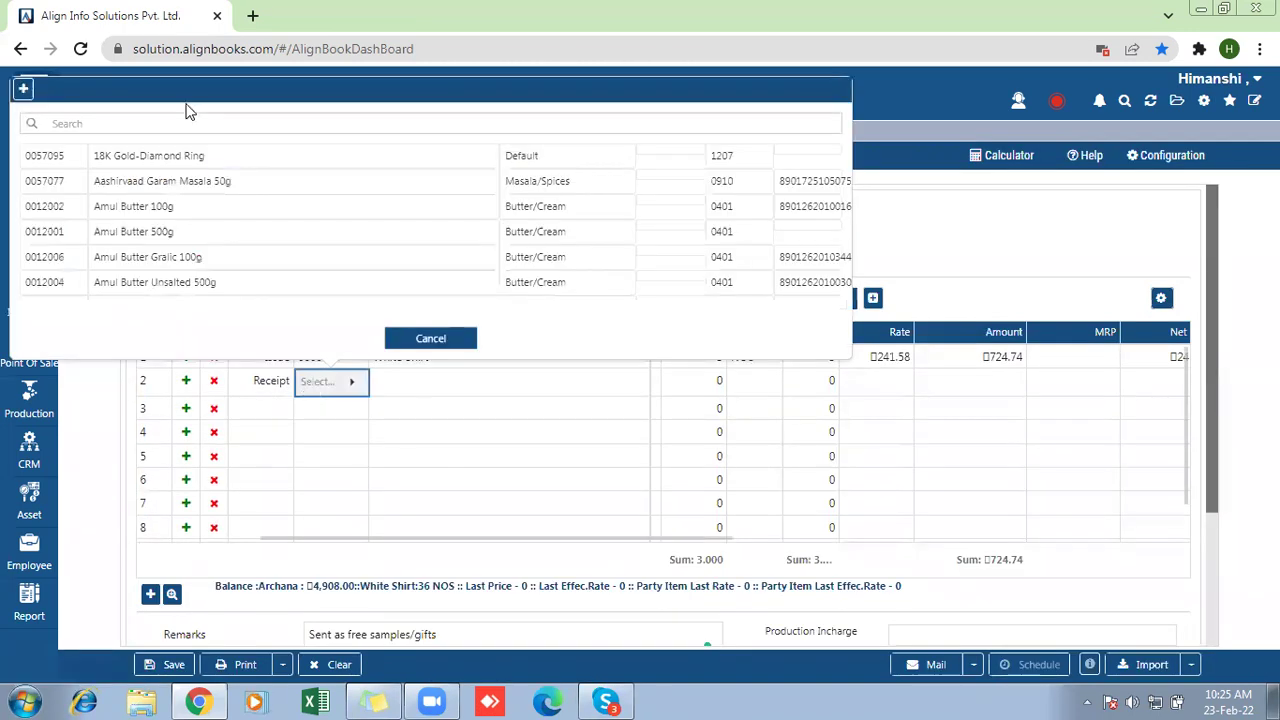
type("Blue j")
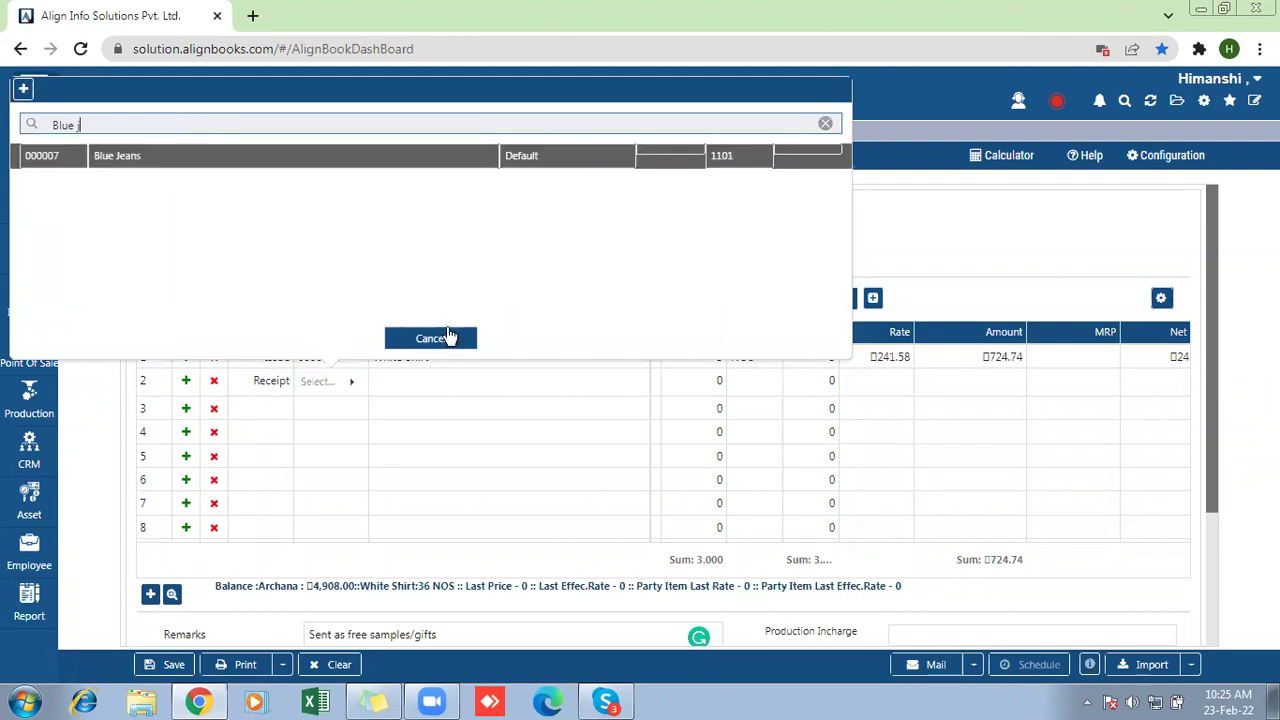
key("Return")
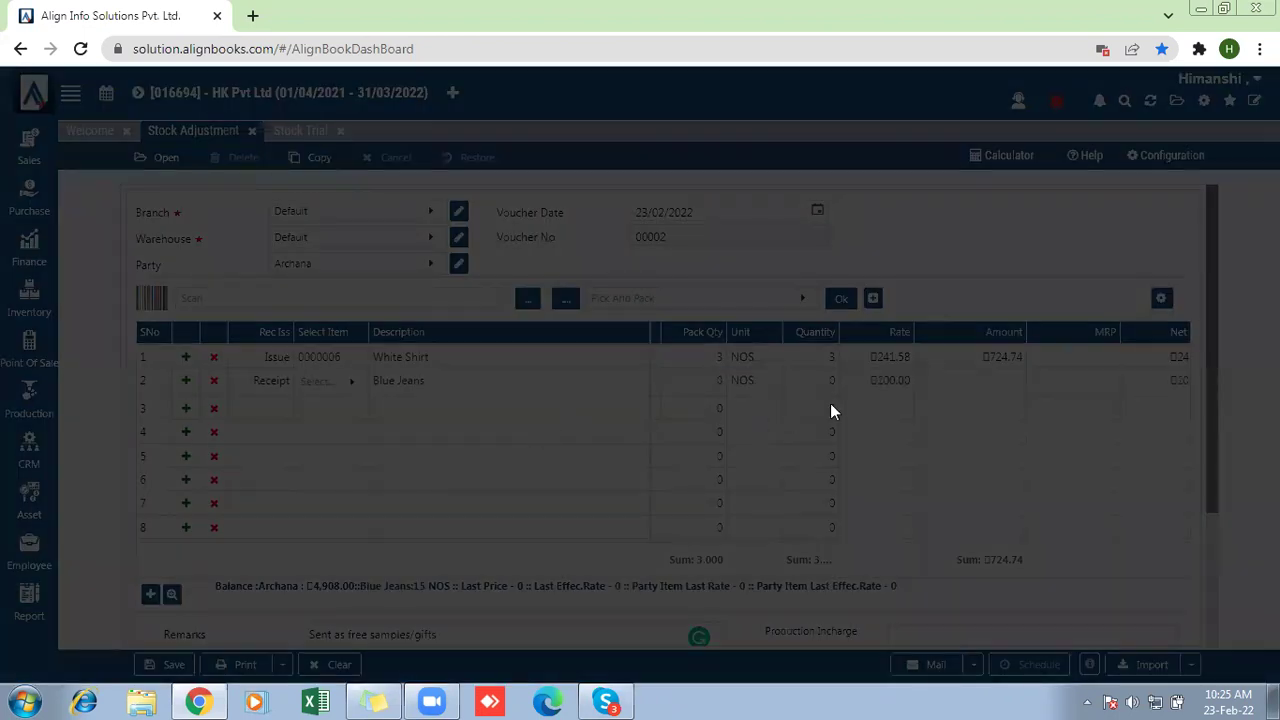
left_click(405, 625)
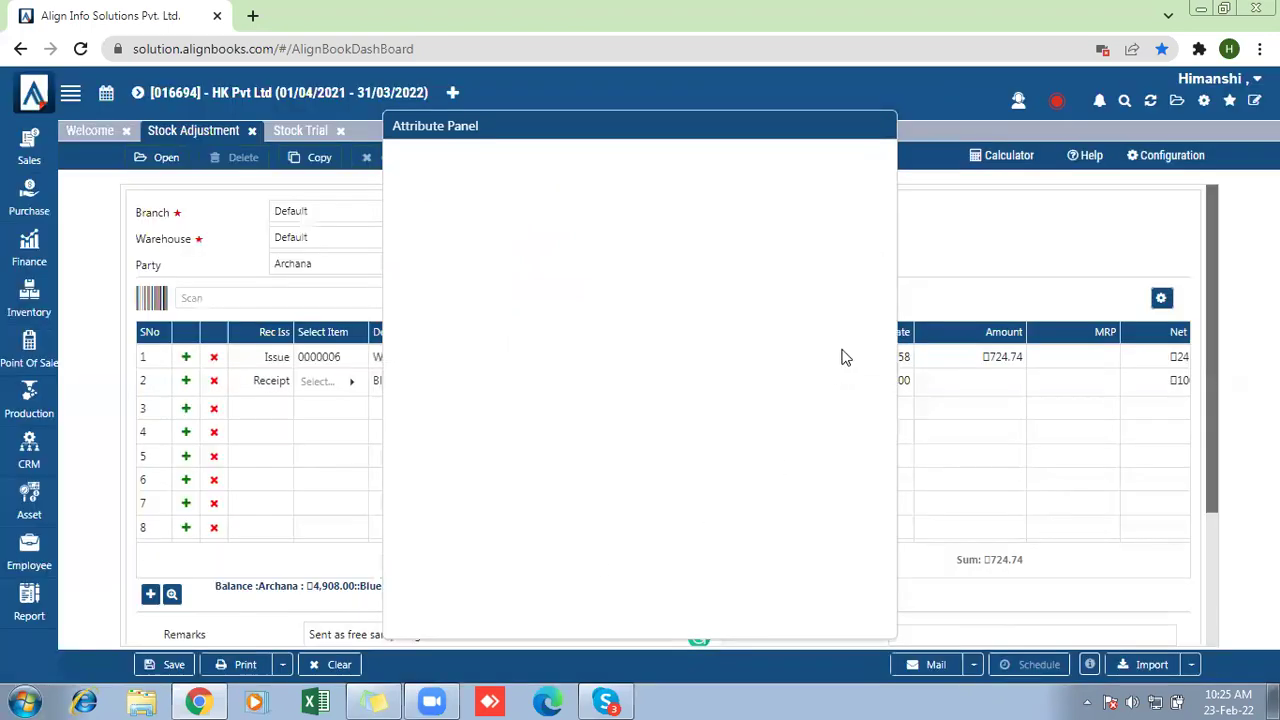
Set the Blue Jeans line's quantity to 5 and try to save the voucher.
left_click(819, 380)
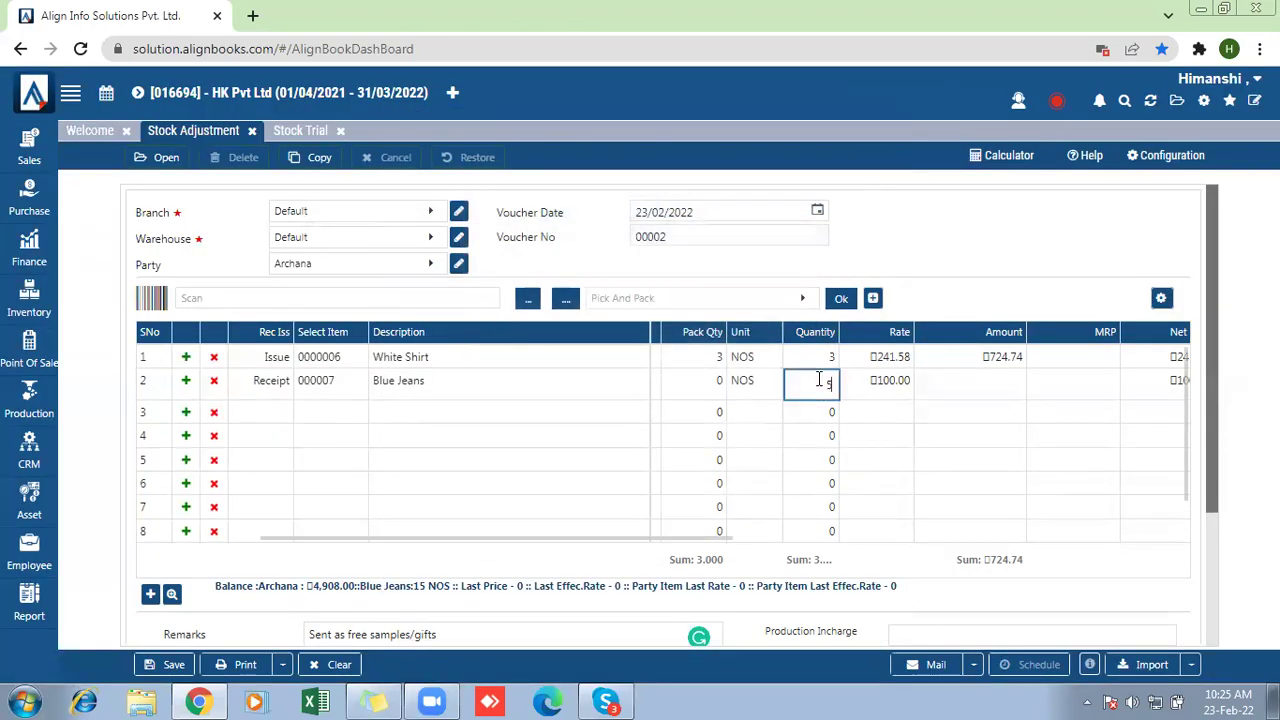
left_click(985, 221)
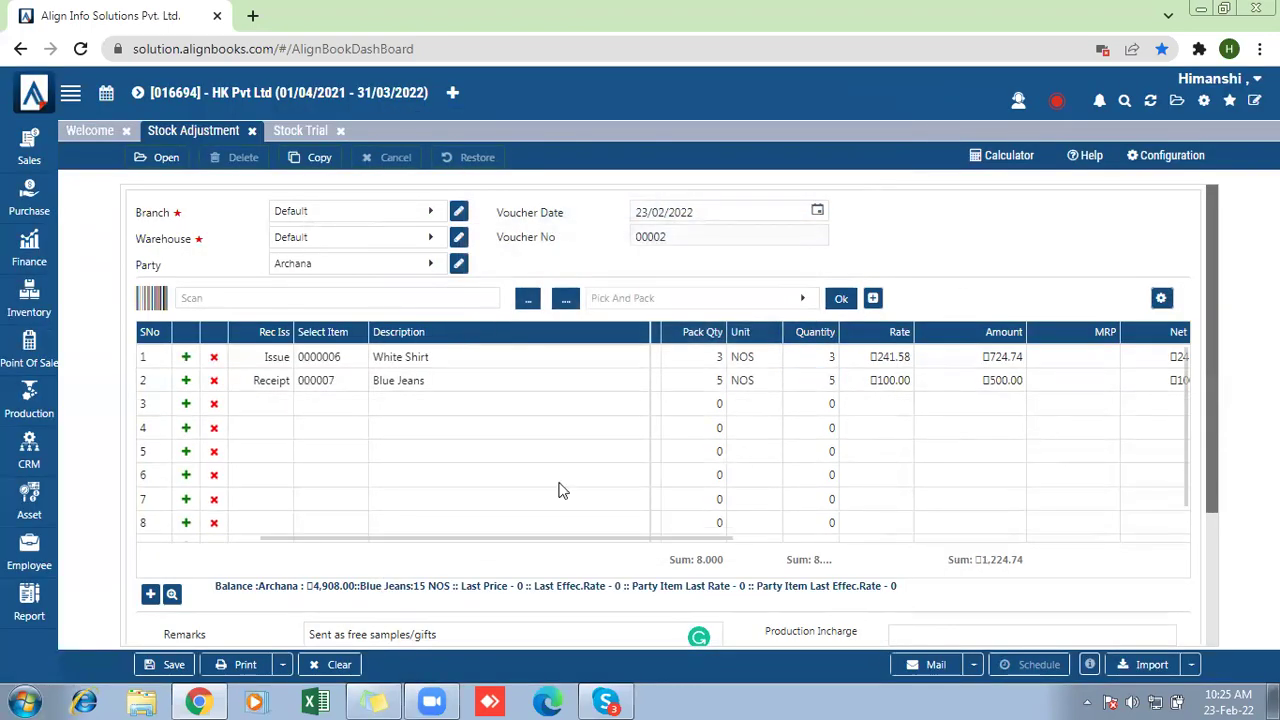
left_click(170, 666)
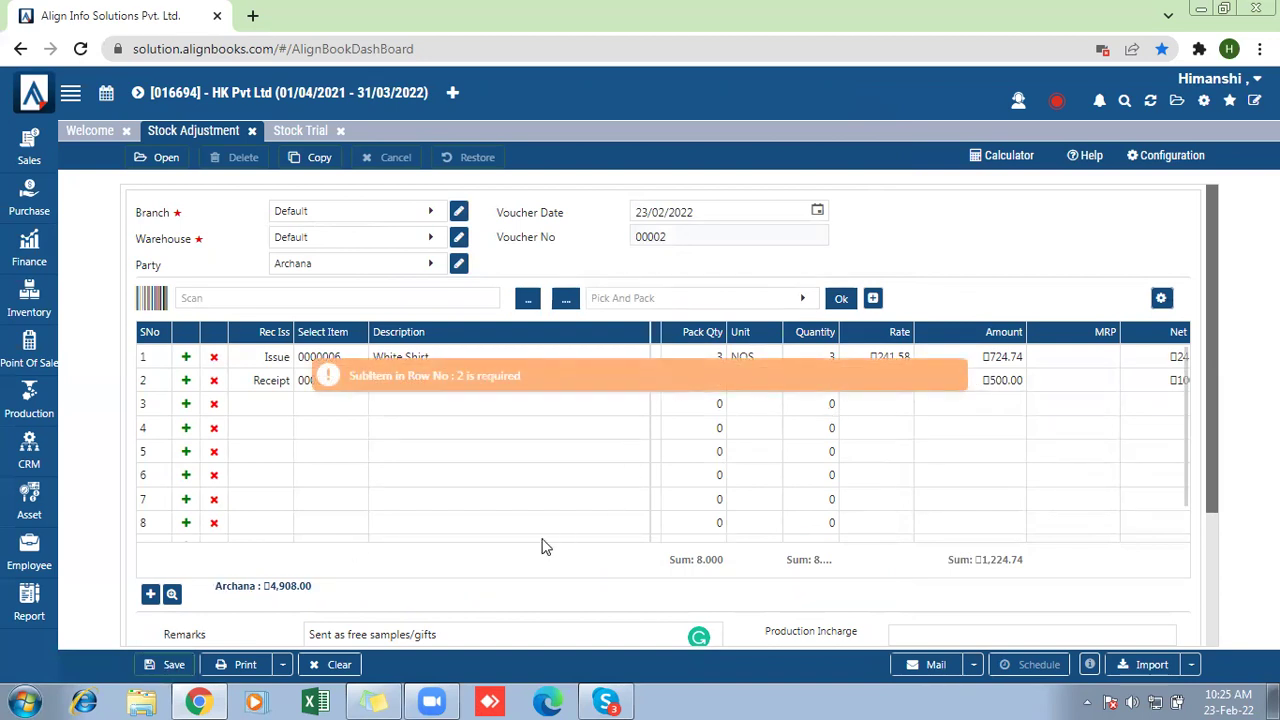
Choose L as the sub item of the Blue Jeans line and save the voucher.
left_click_drag(519, 538, 397, 538)
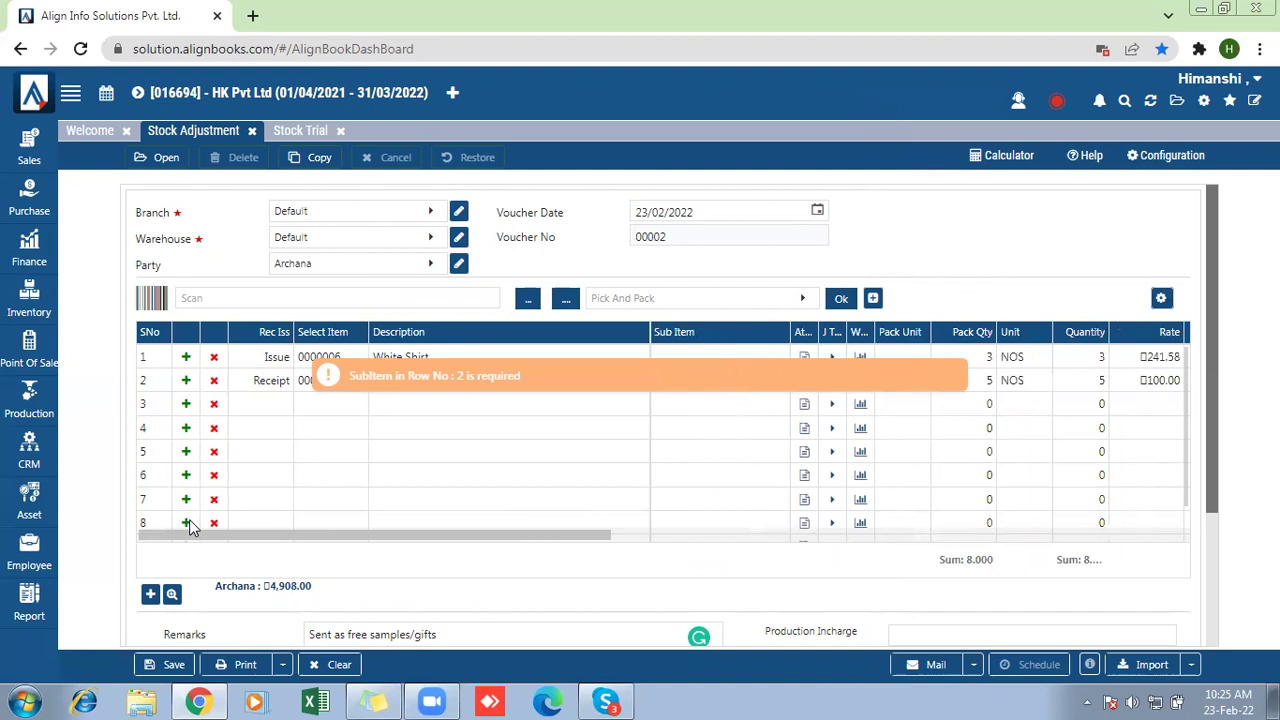
left_click(678, 385)
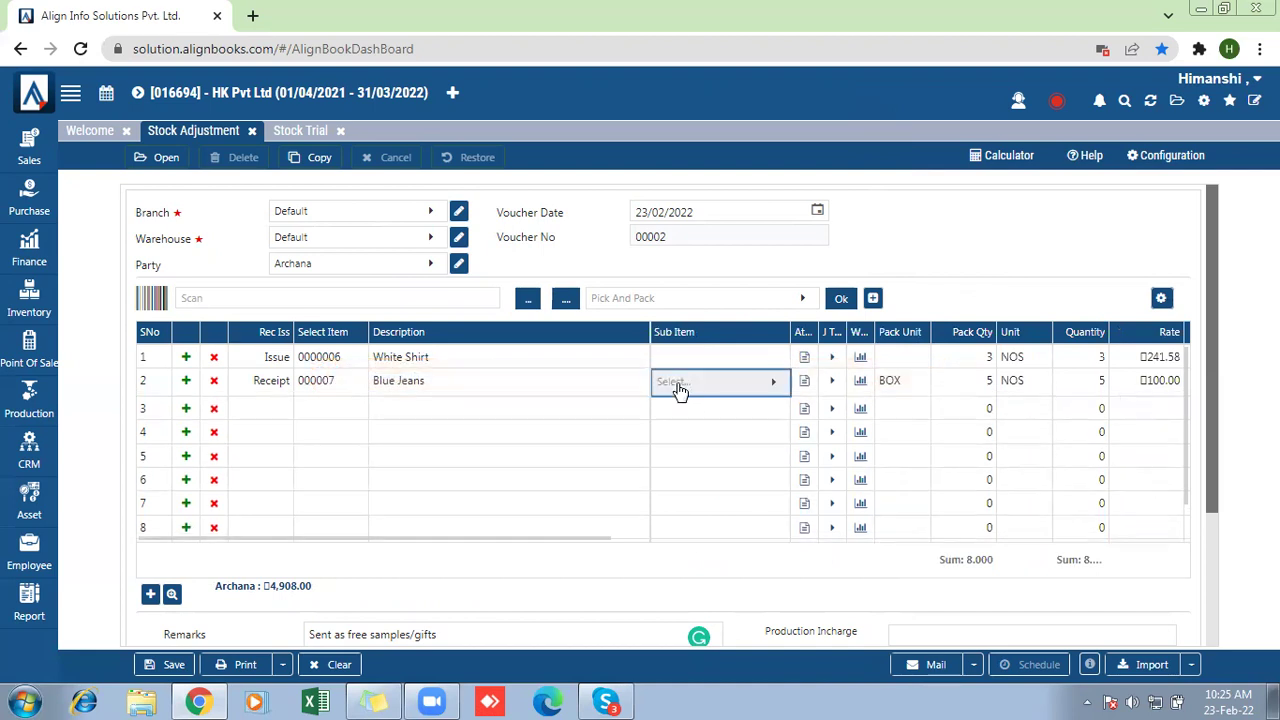
left_click(678, 390)
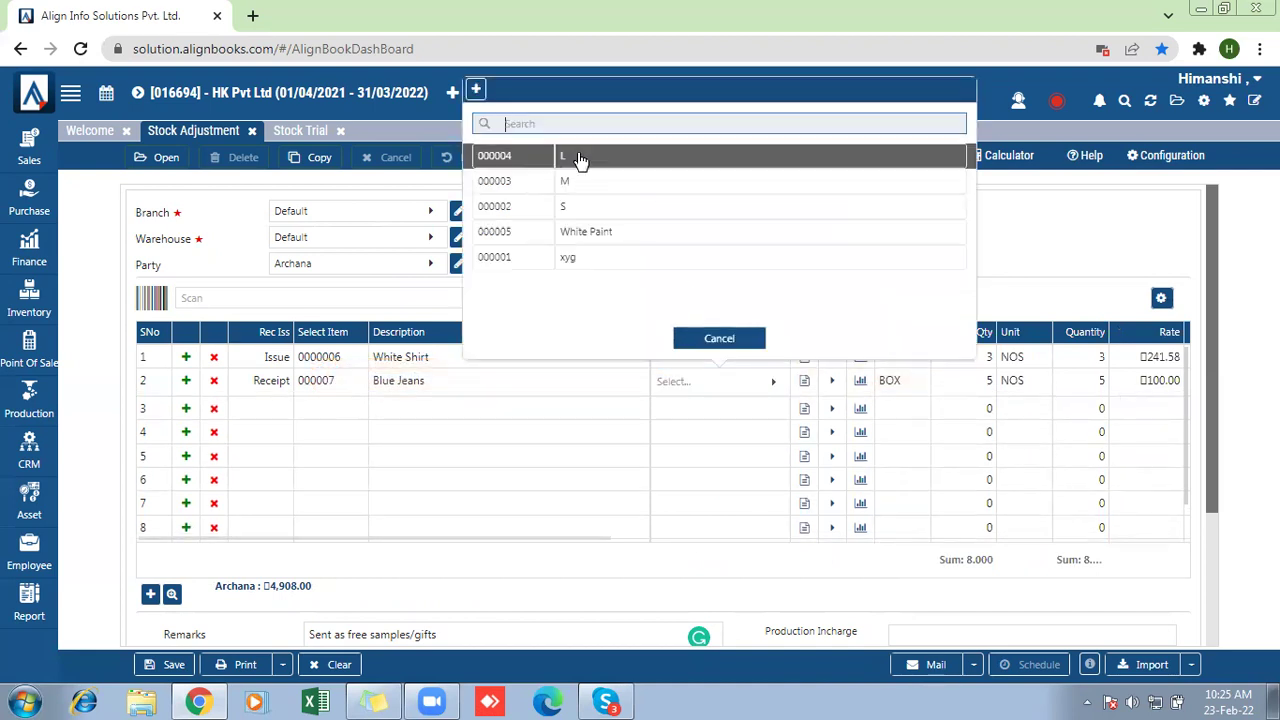
left_click(290, 558)
left_click(174, 664)
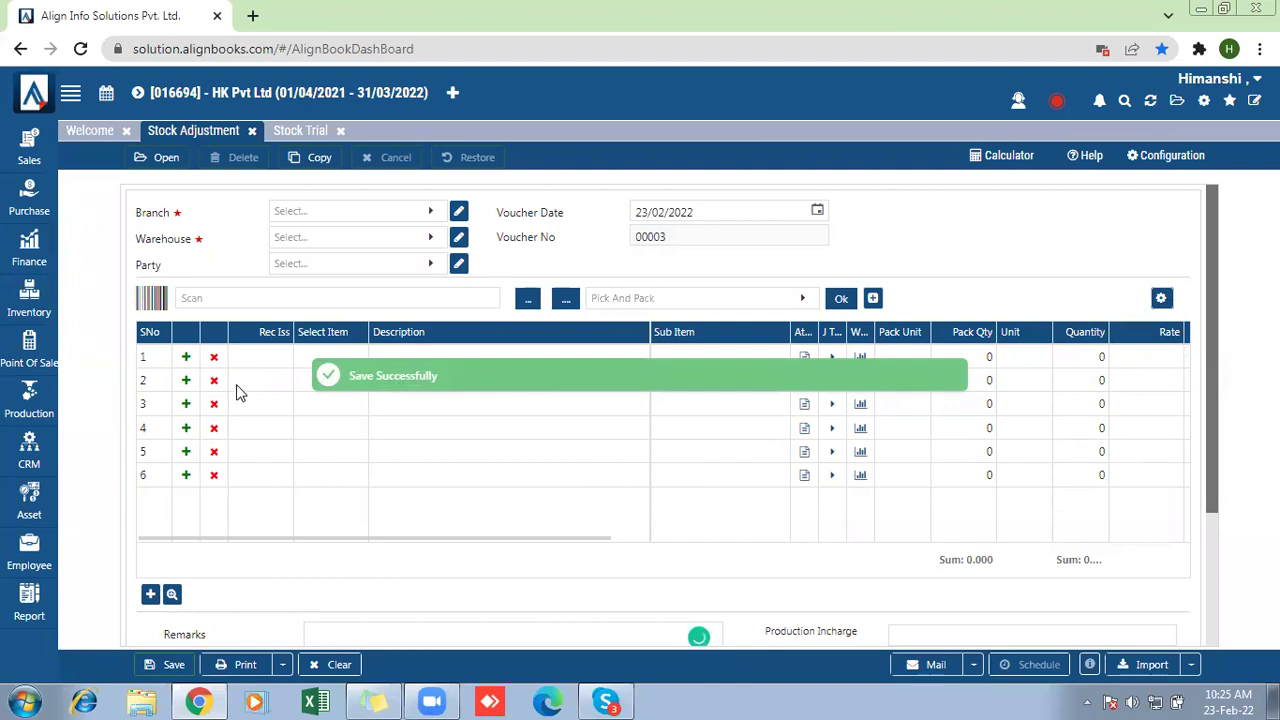
Refresh the Stock Trial report and check the closing quantity of Blue Jeans.
left_click(299, 130)
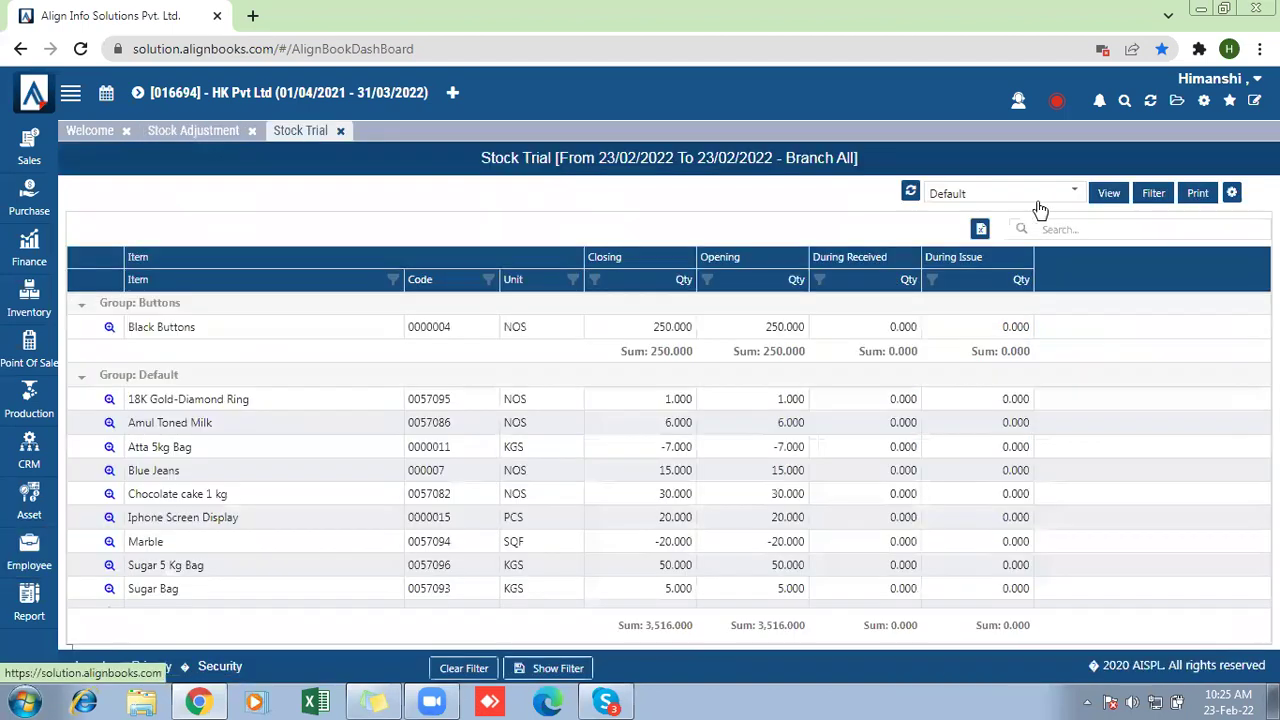
left_click(910, 195)
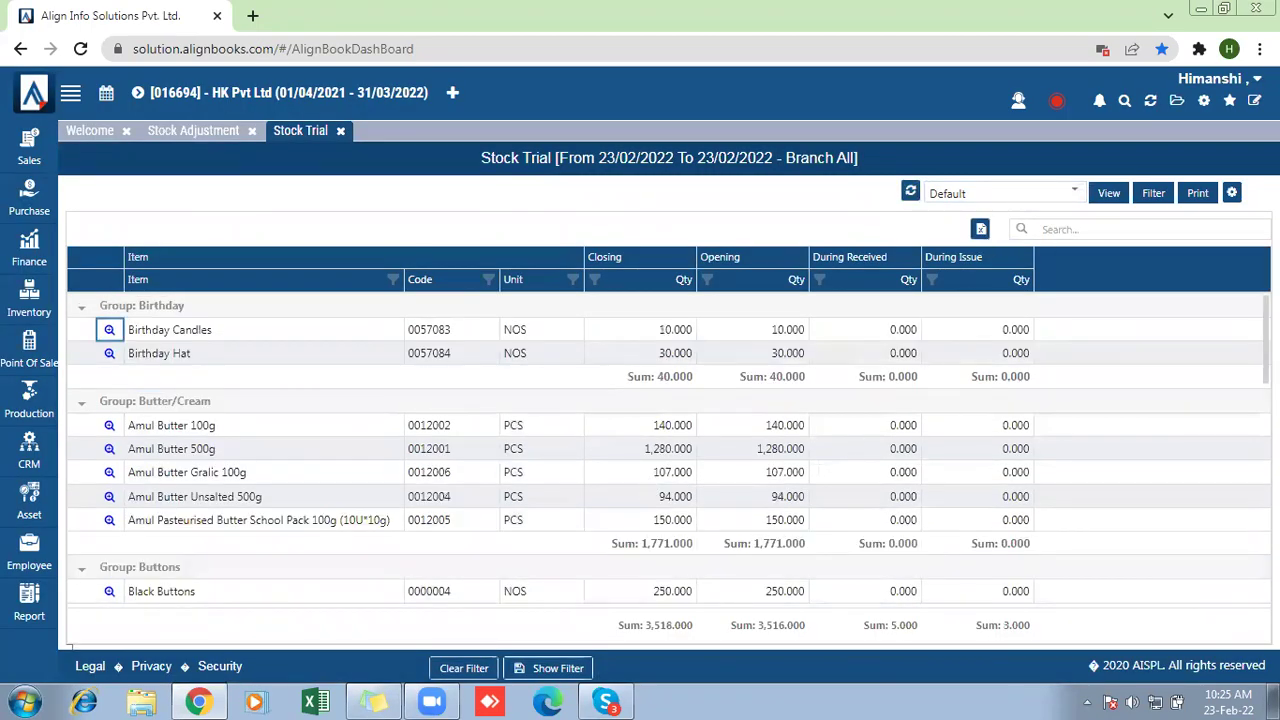
scroll(669, 450, "down", 3)
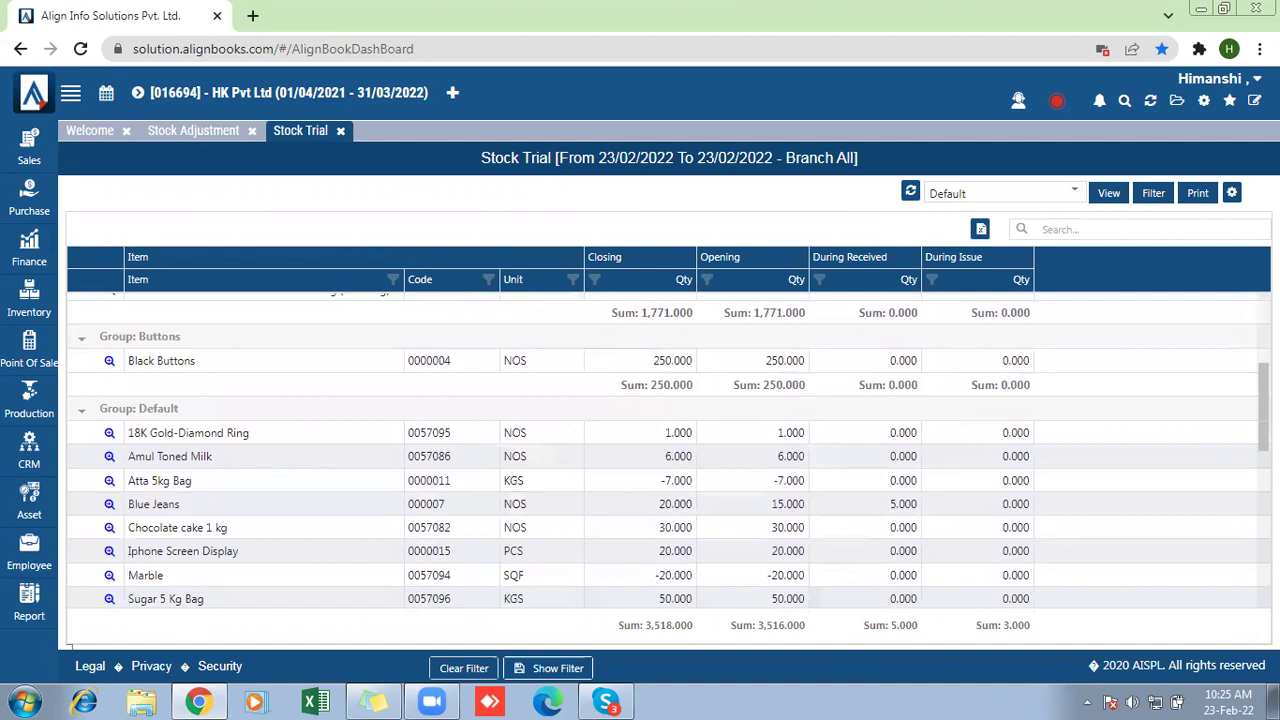
left_click_drag(650, 512, 697, 510)
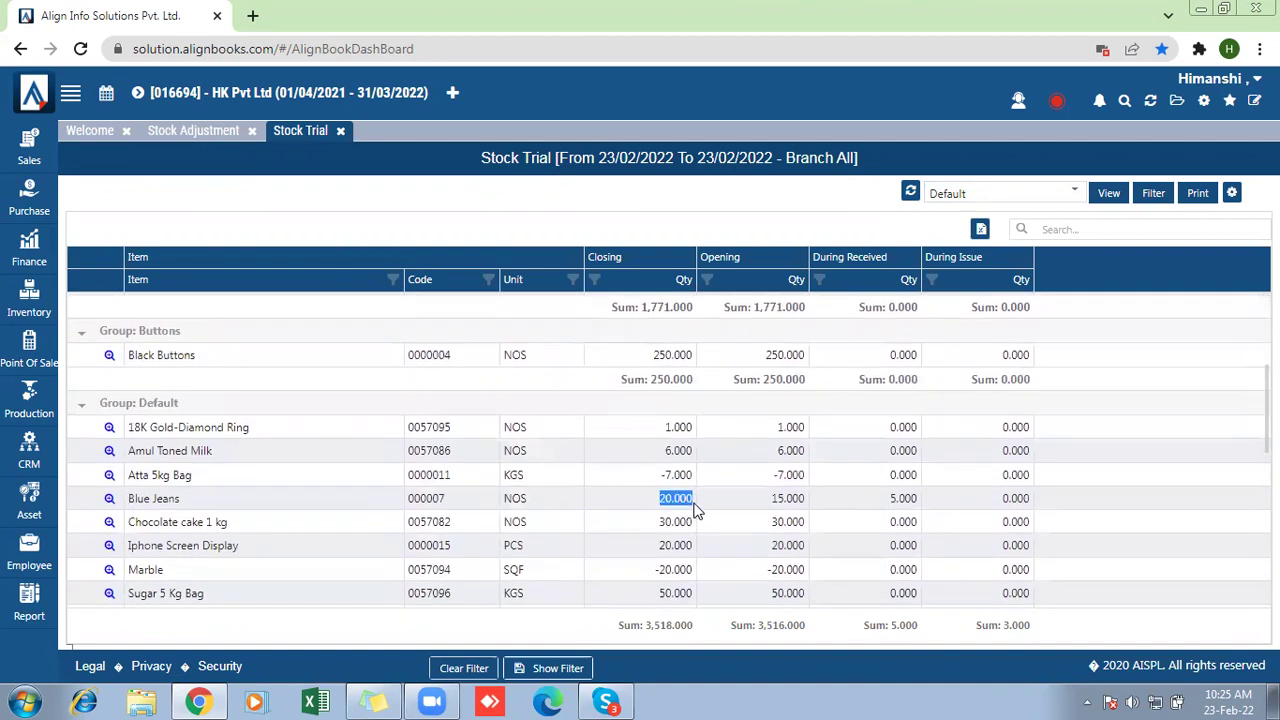
Search the Stock Trial report for "White" to check the White Shirt quantities.
left_click(1096, 236)
type("White")
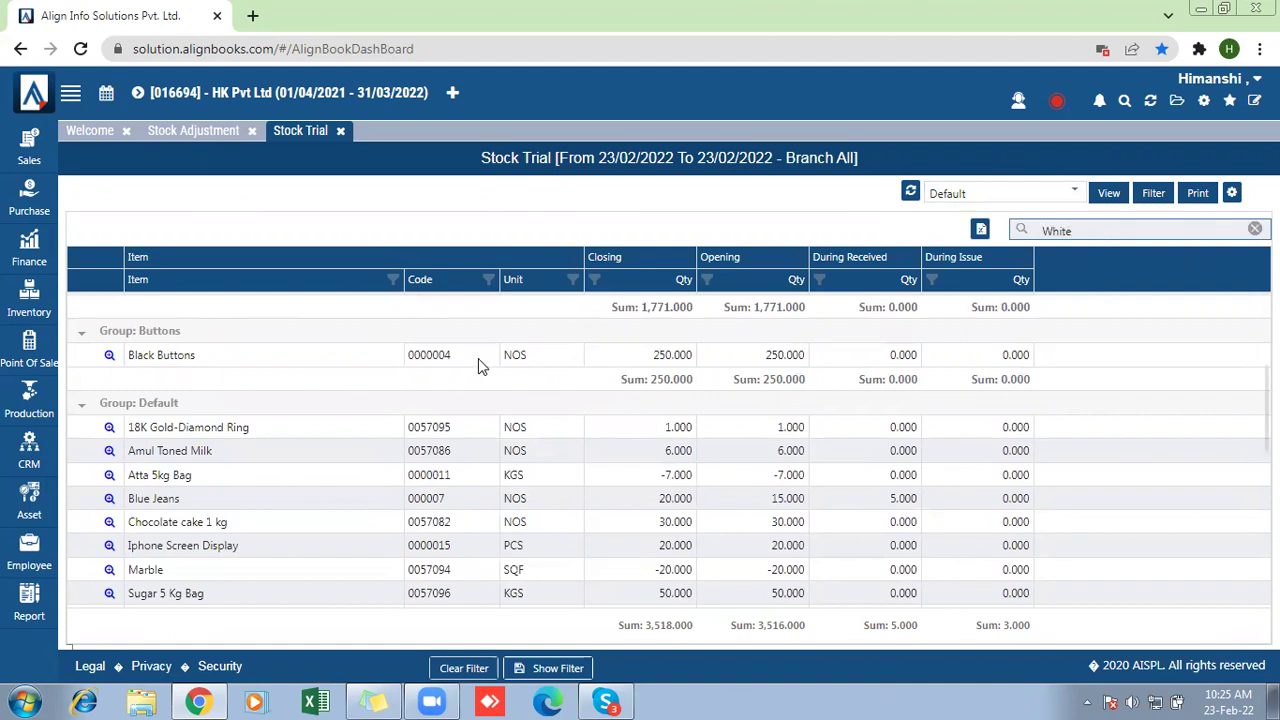
key("Tab")
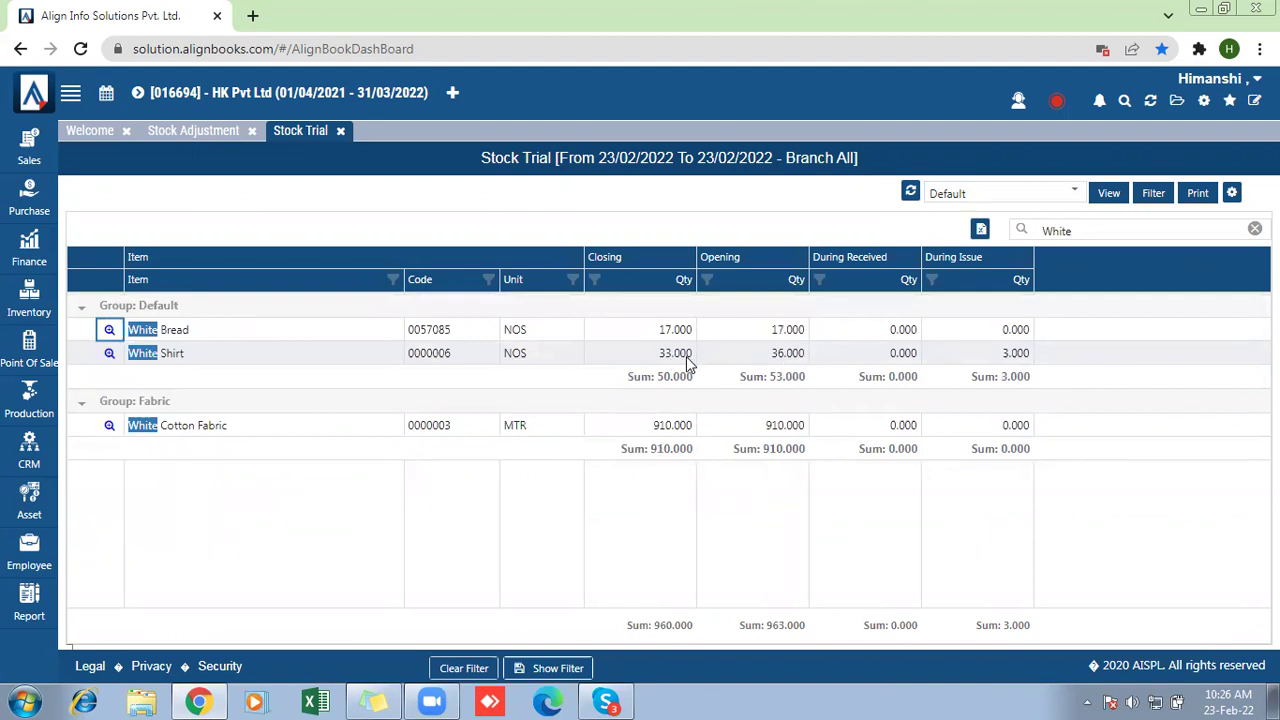
Open the Stock Adjustment reg report from the Material Receipt/Issue group of the Inventory Reports.
left_click(29, 605)
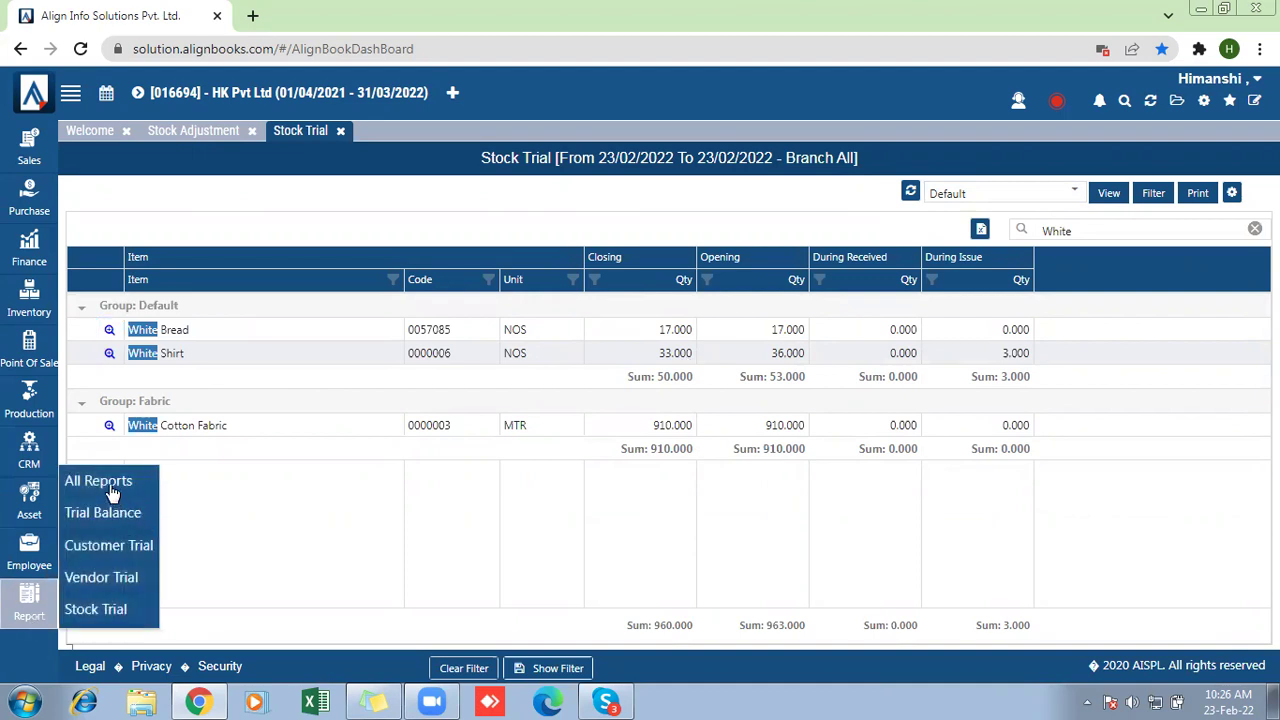
left_click(110, 484)
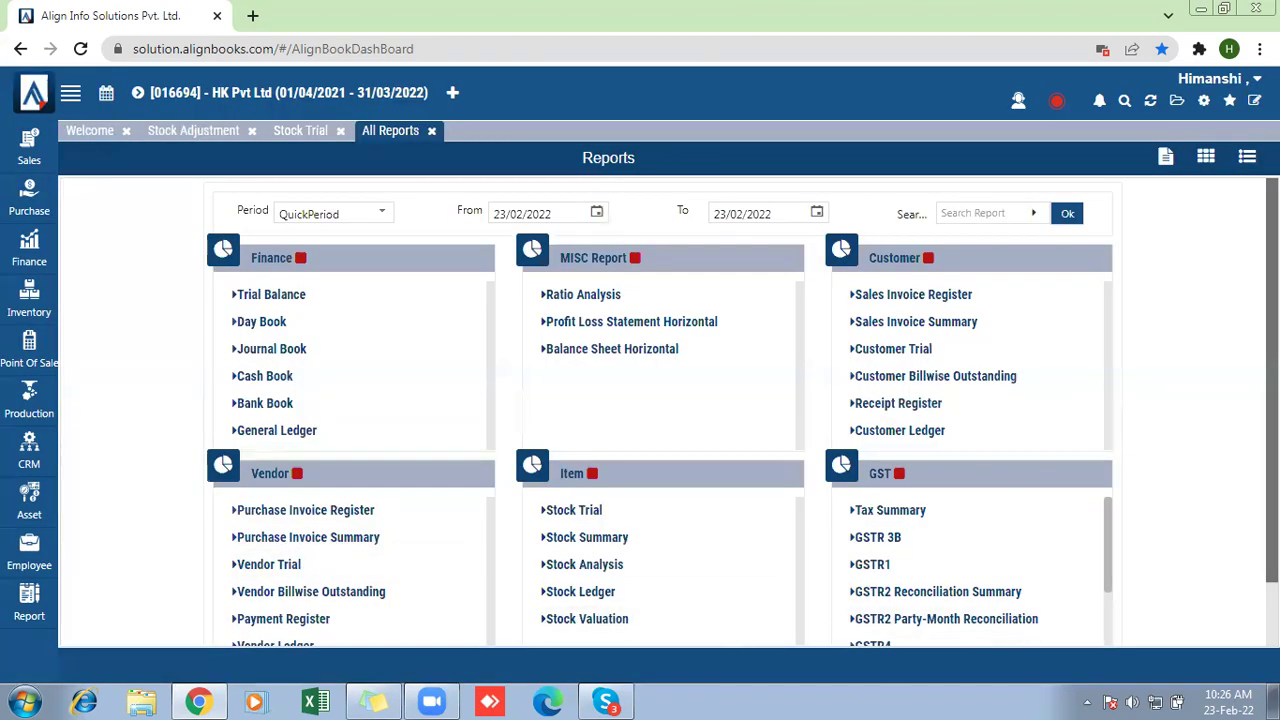
scroll(797, 650, "down", 1)
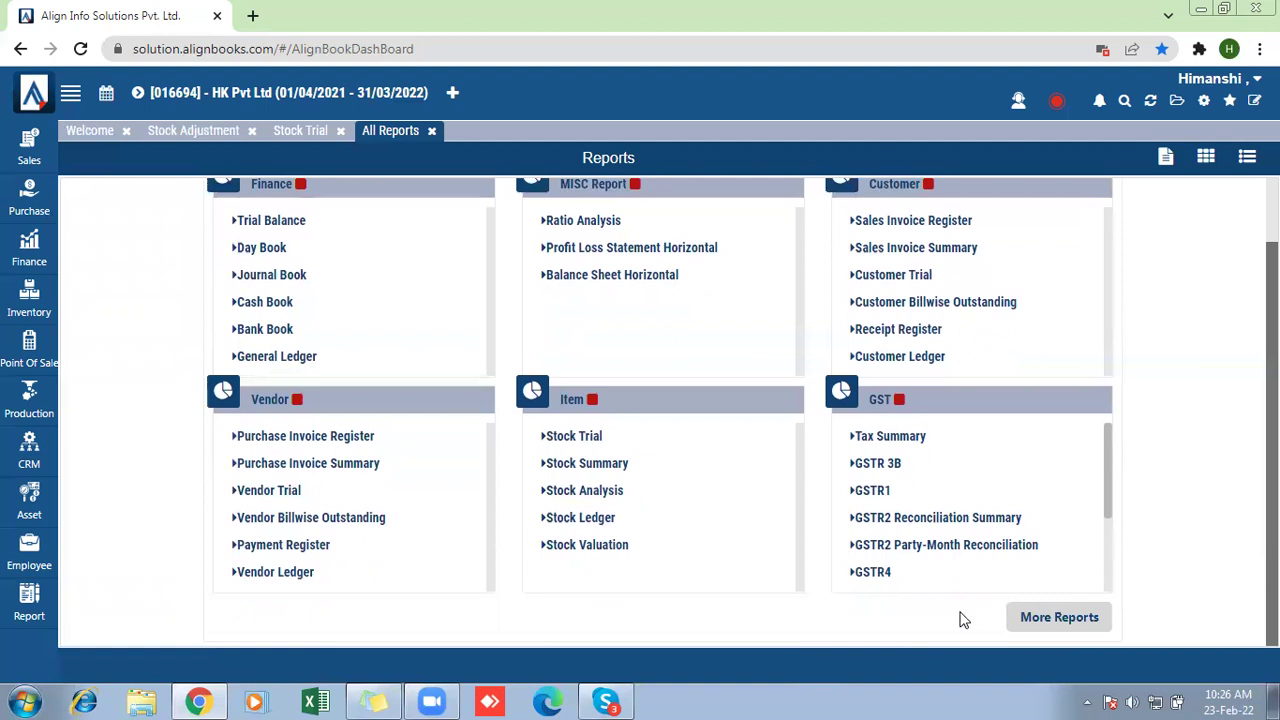
left_click(1059, 617)
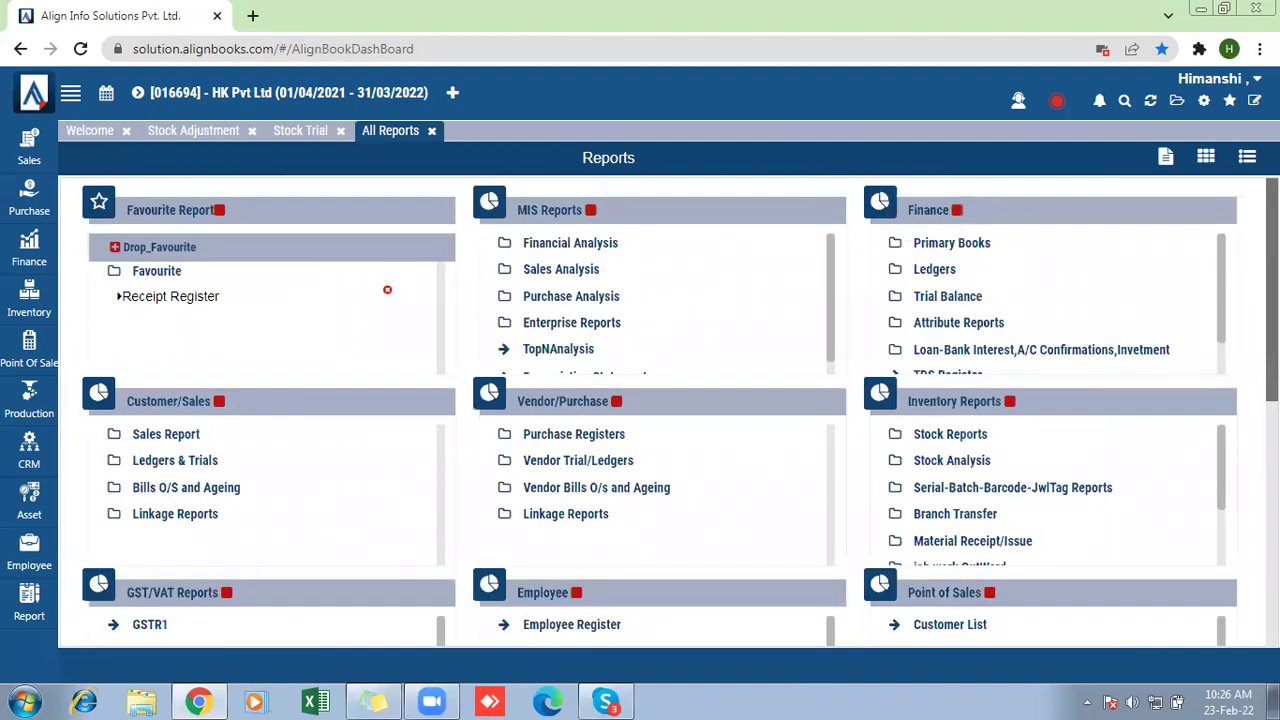
scroll(660, 412, "down", 2)
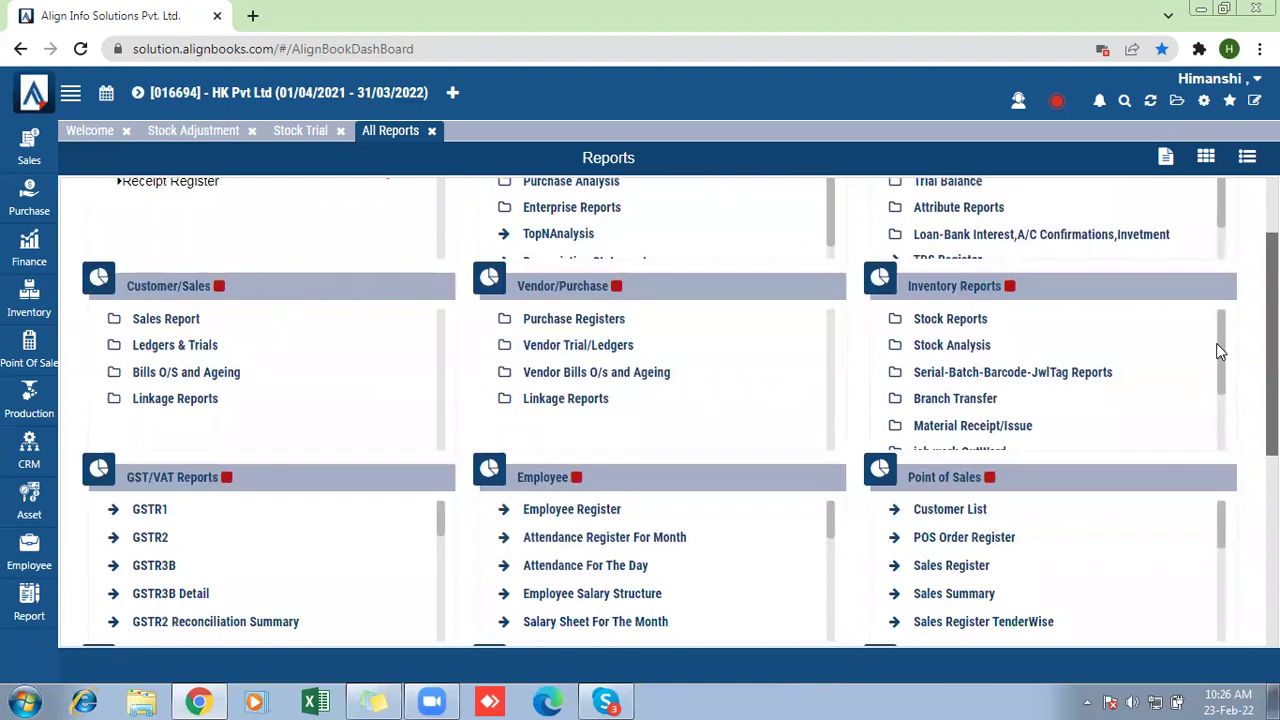
scroll(1225, 395, "down", 2)
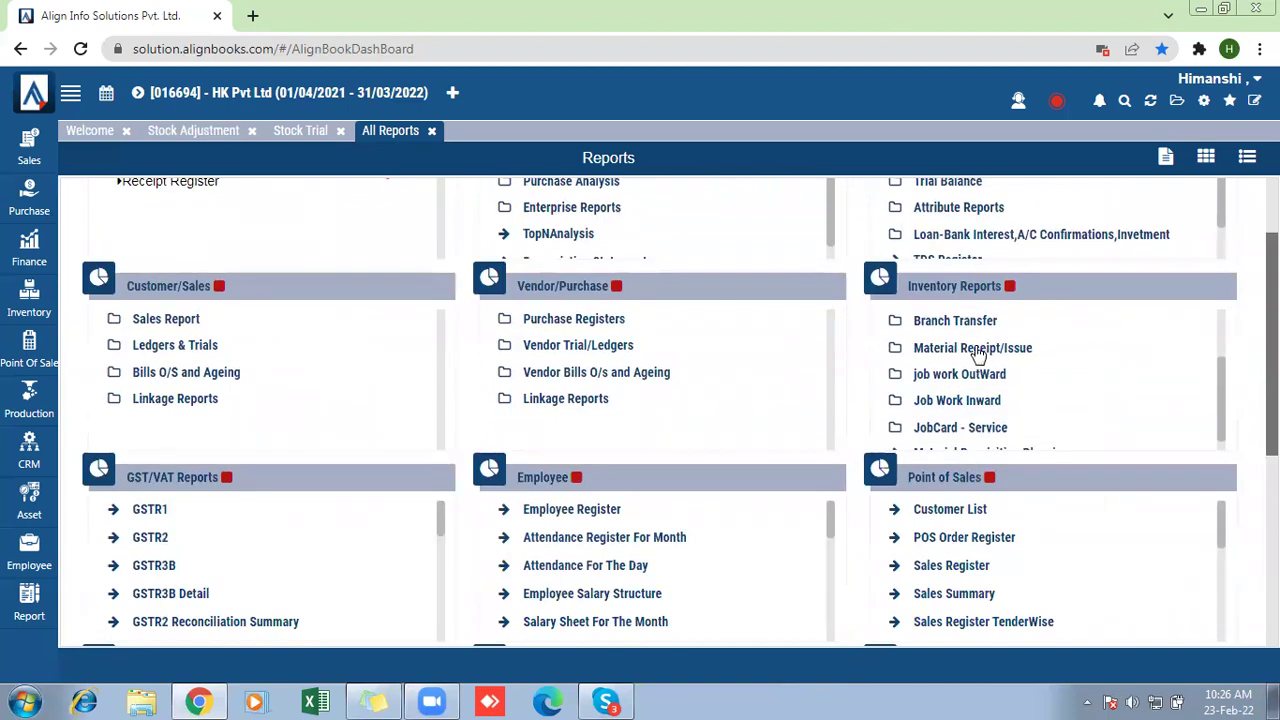
left_click(978, 350)
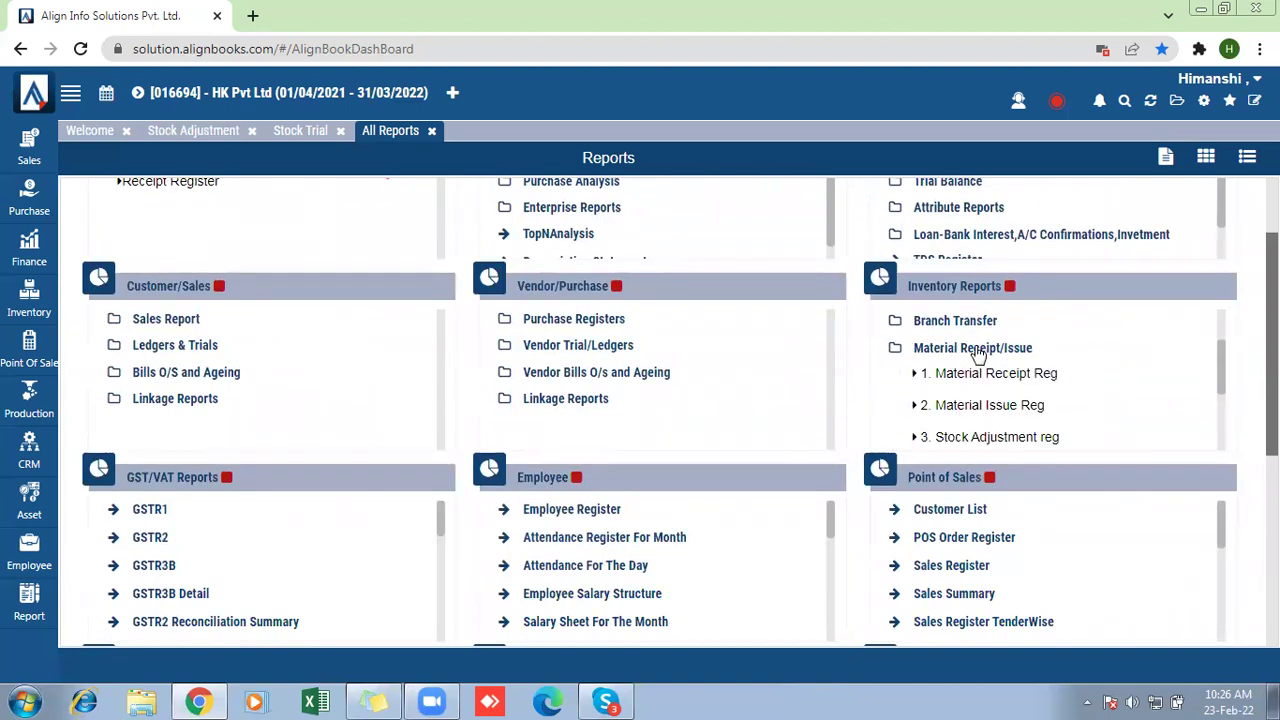
left_click(980, 440)
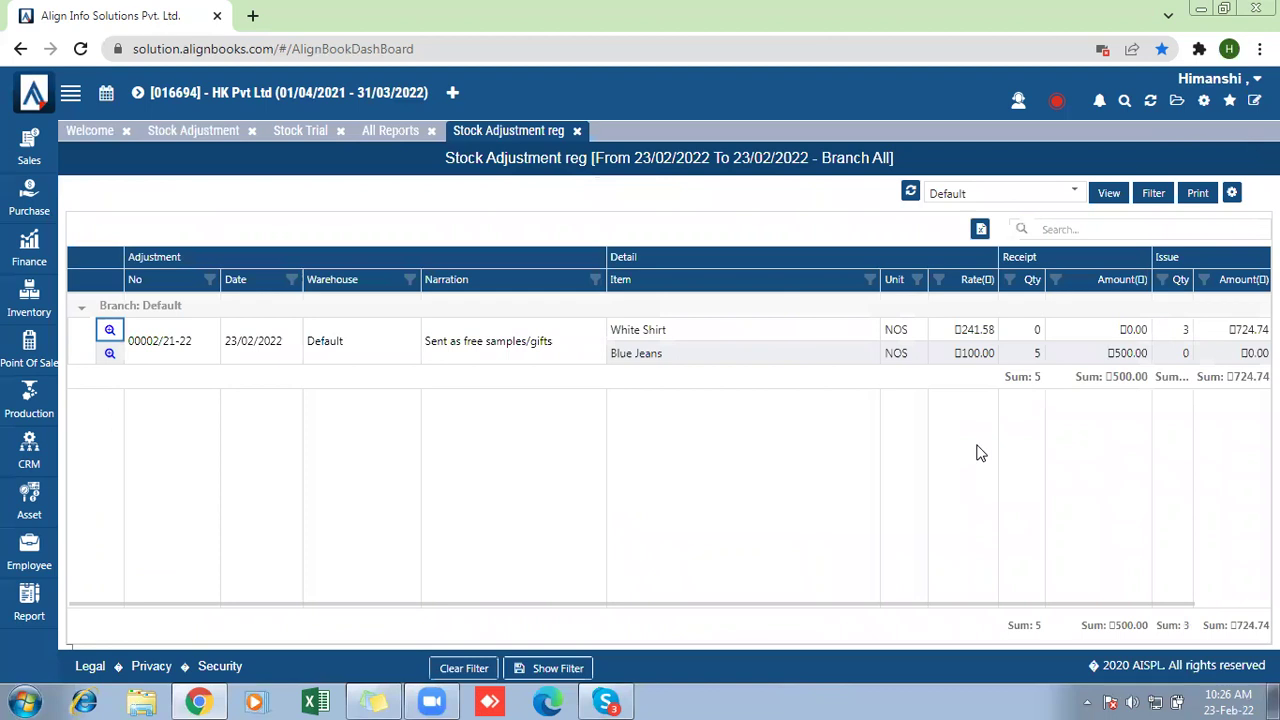
Examine the saved adjustment's narration and its receipt and issue quantities and amounts in the register.
left_click_drag(698, 604, 523, 603)
left_click_drag(706, 606, 889, 603)
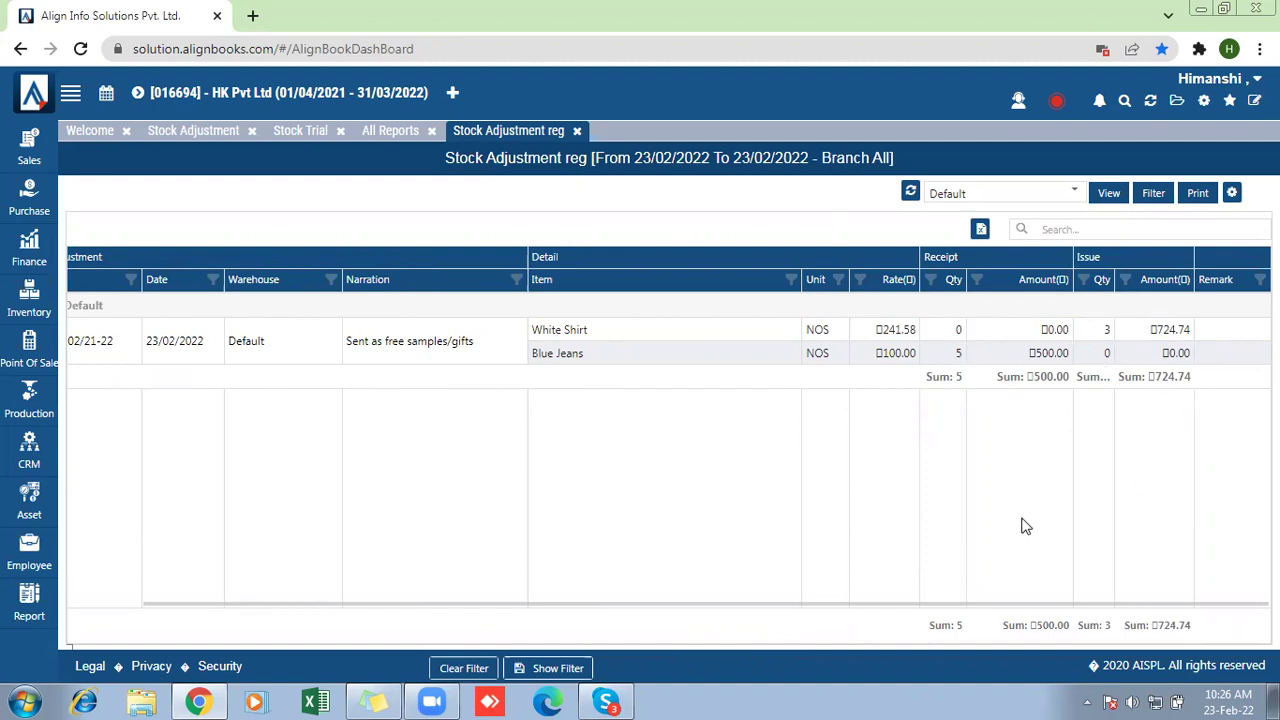
left_click_drag(543, 606, 294, 361)
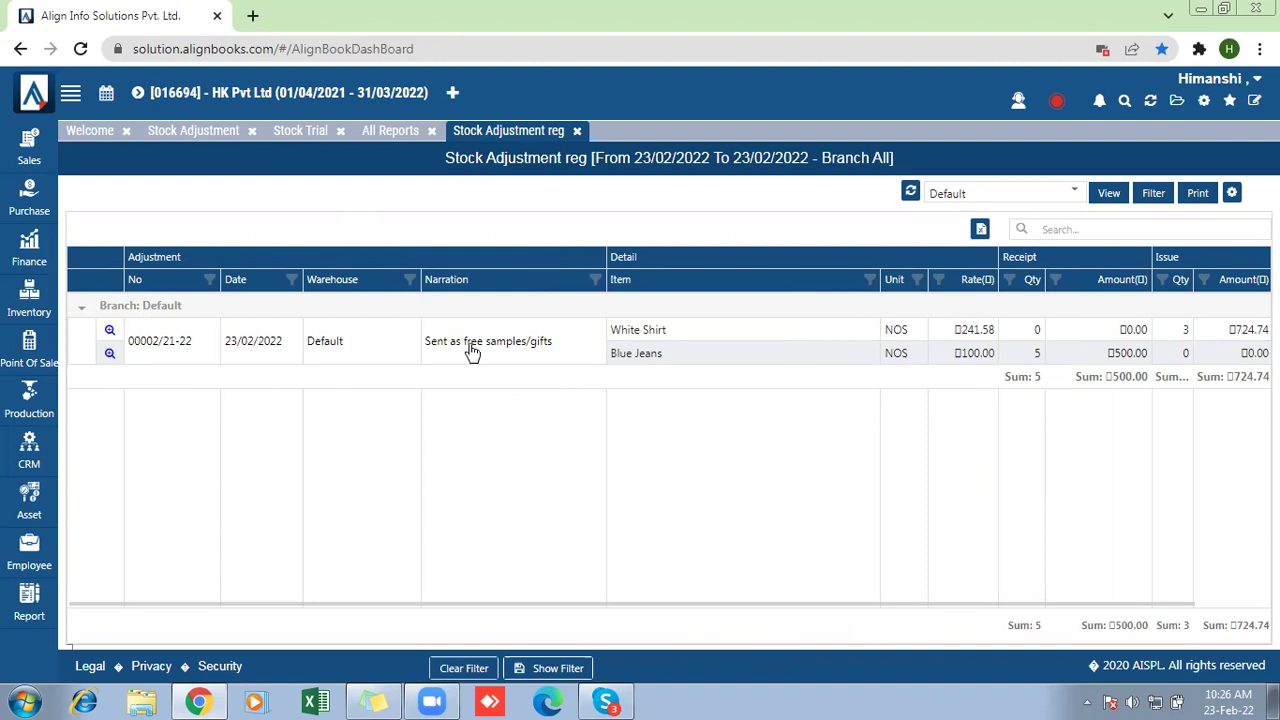
Close the stock adjustment voucher and return to the Stock Adjustment reg report.
left_click(251, 131)
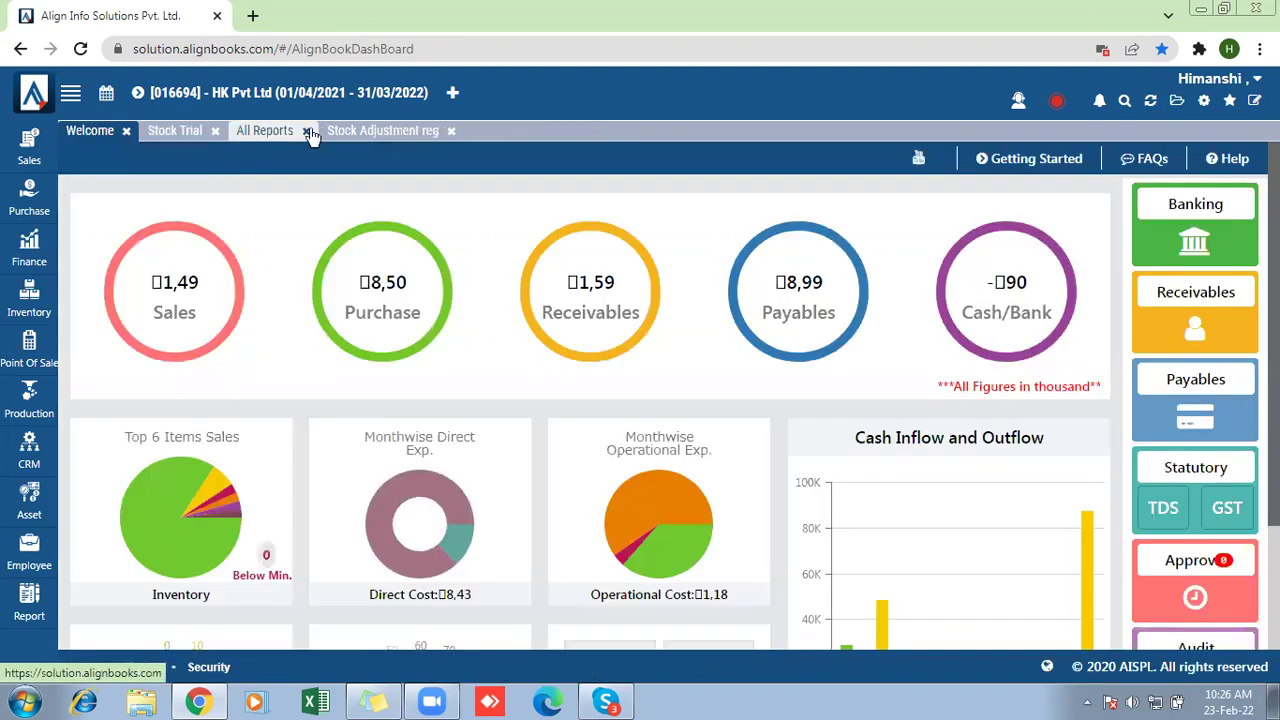
left_click(386, 135)
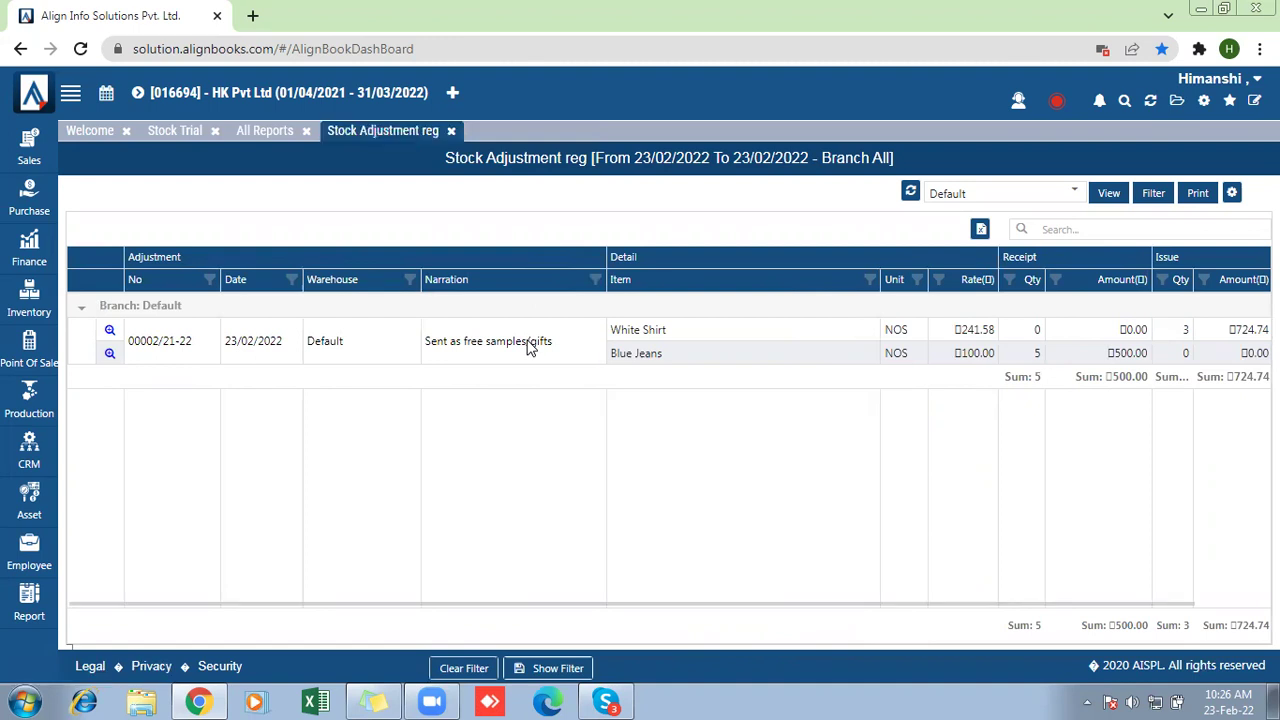
Open the saved stock adjustment voucher from its entry in the Stock Adjustment register.
double_click(474, 350)
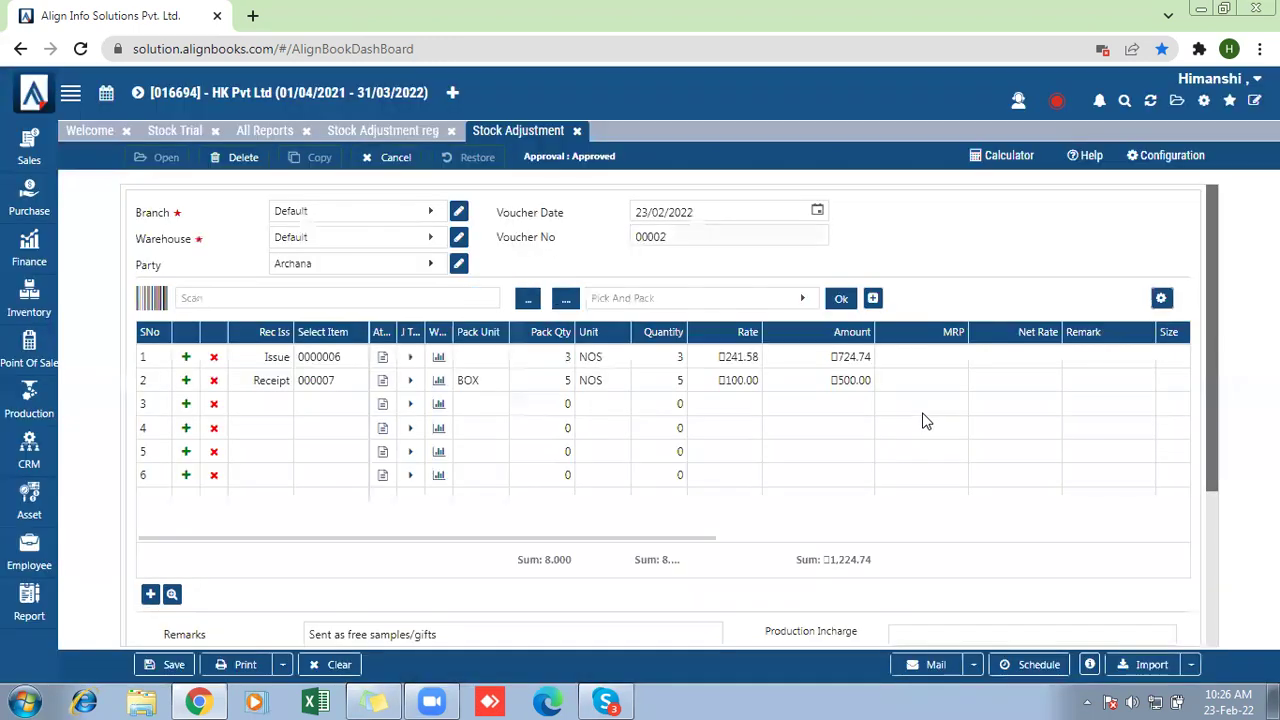
Open a new Material Issue voucher and a new Material Receipt voucher from the Inventory module.
left_click(29, 300)
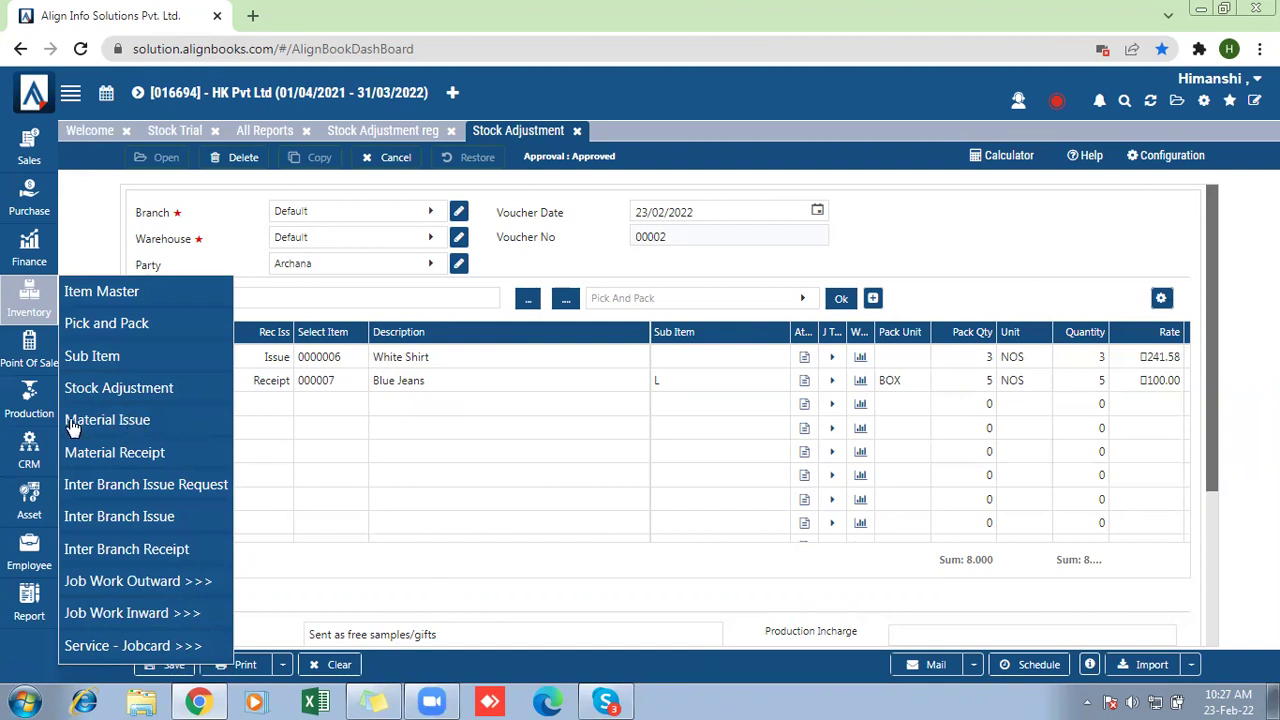
left_click(138, 424)
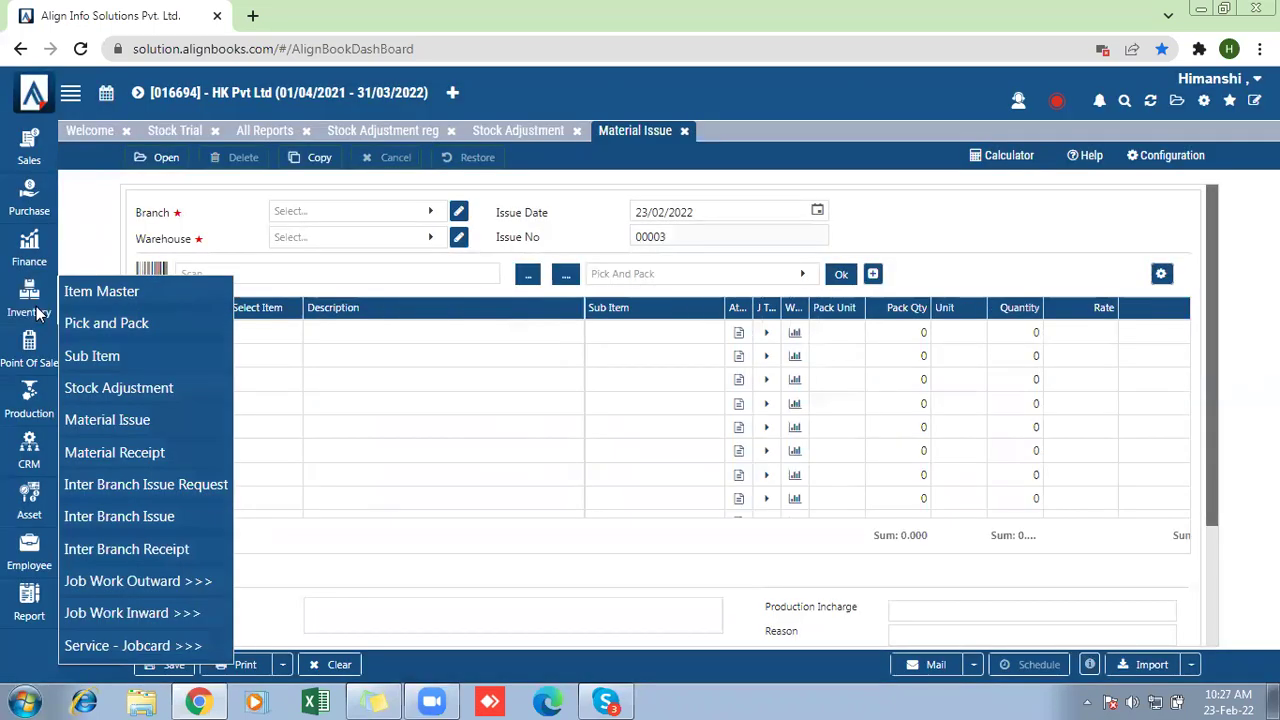
mouse_move(35, 312)
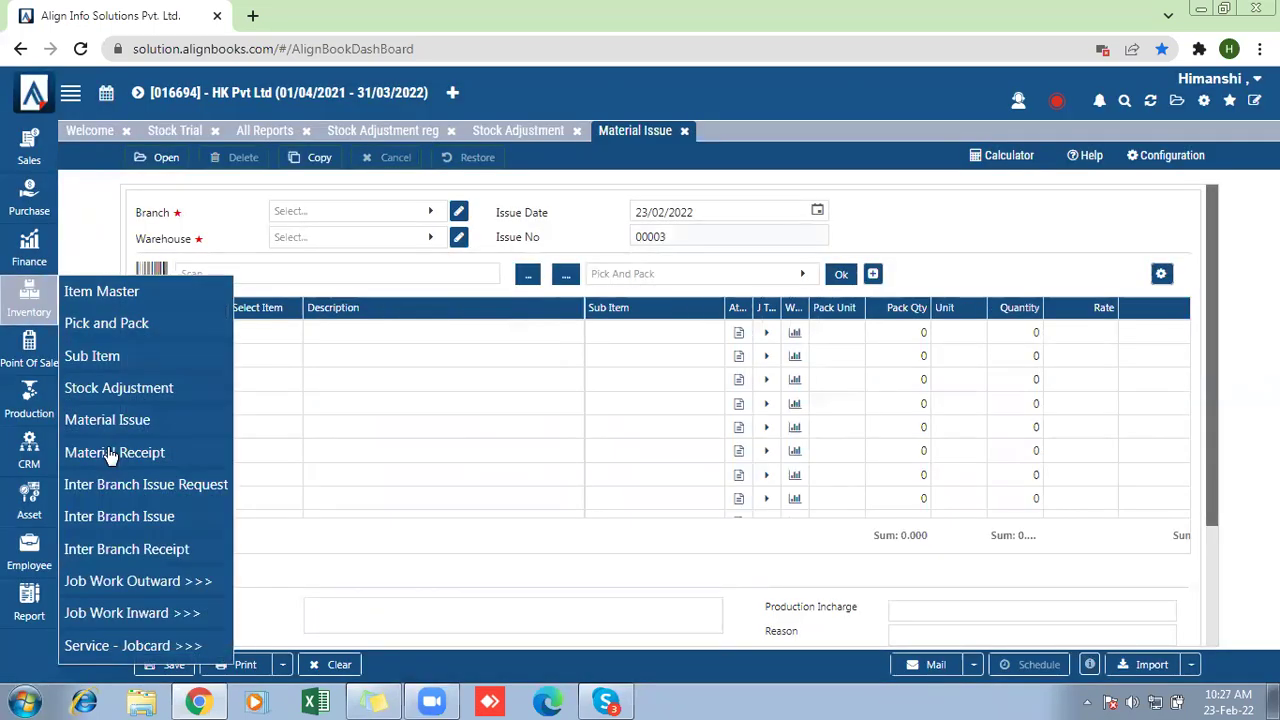
left_click(112, 453)
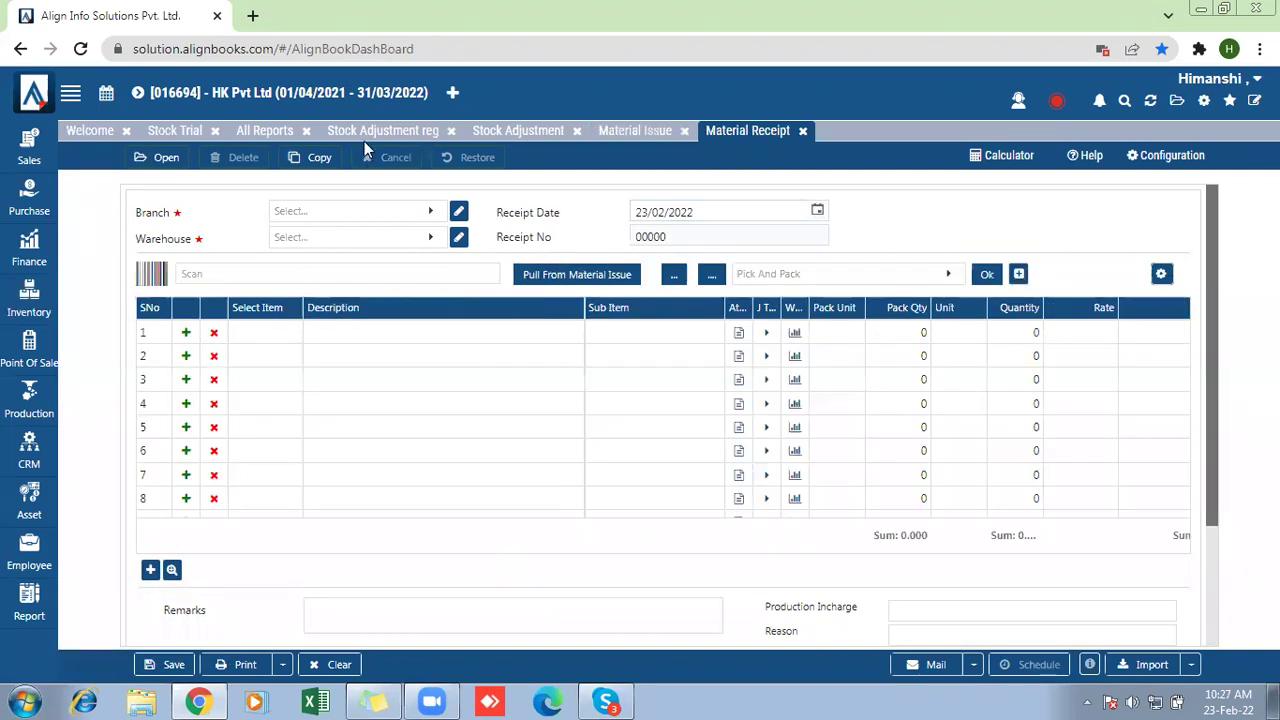
left_click(365, 131)
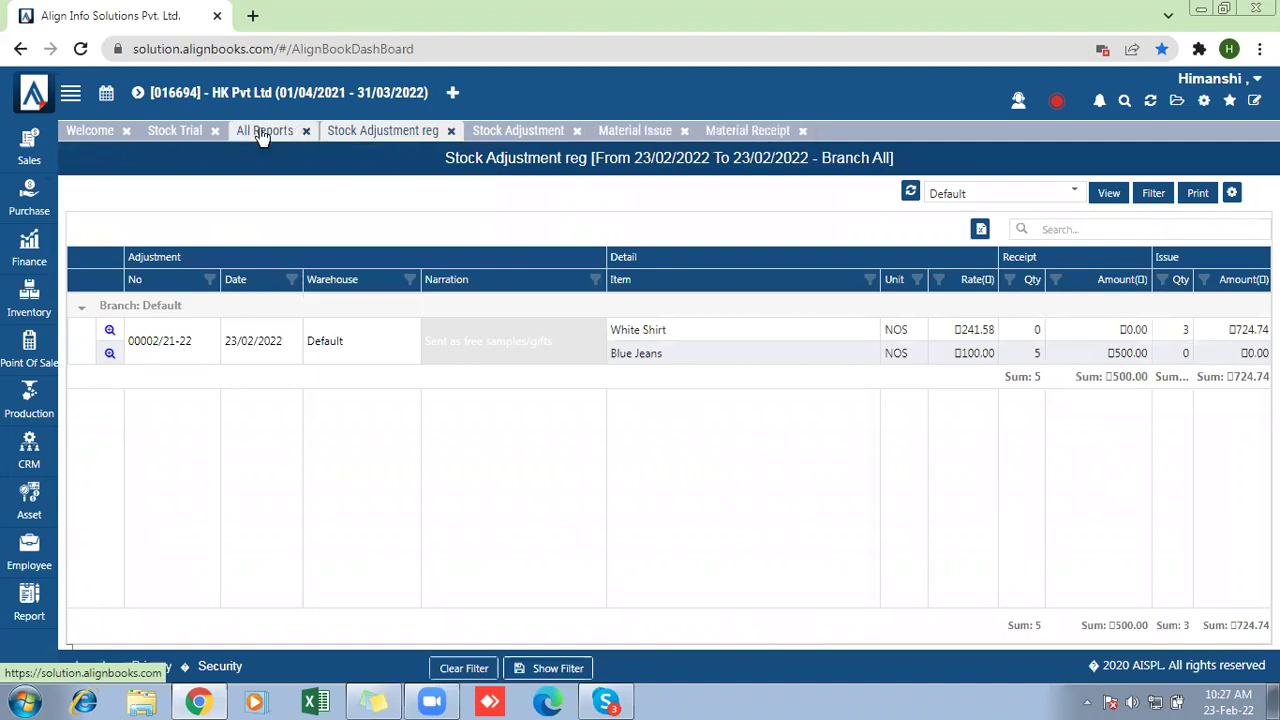
left_click(488, 136)
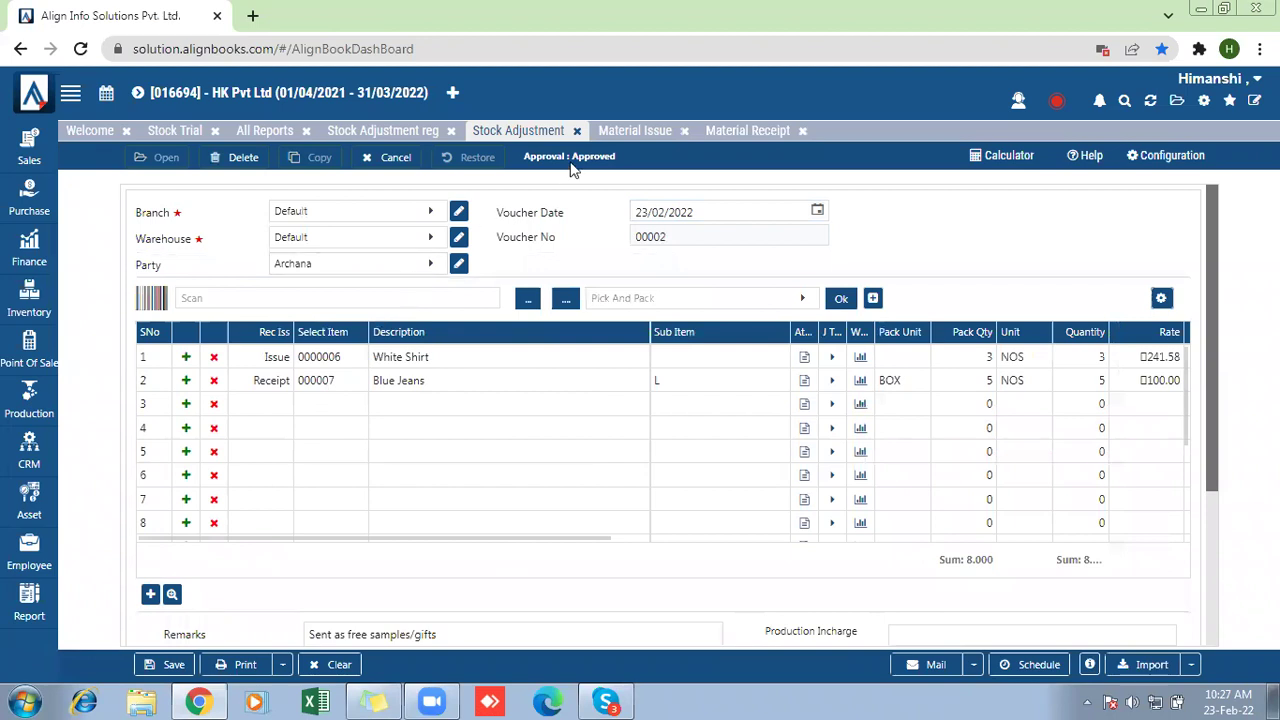
left_click(636, 137)
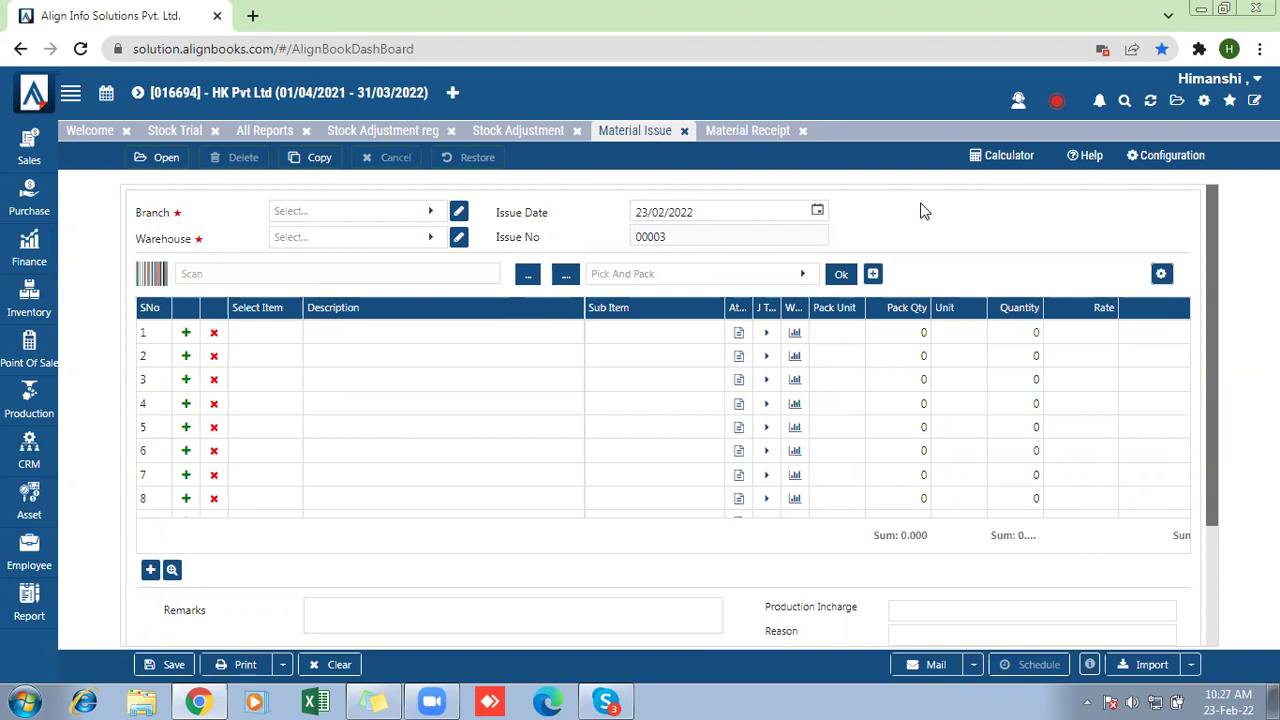
Set both the branch and the warehouse of the new Material Receipt voucher to Default.
left_click(755, 134)
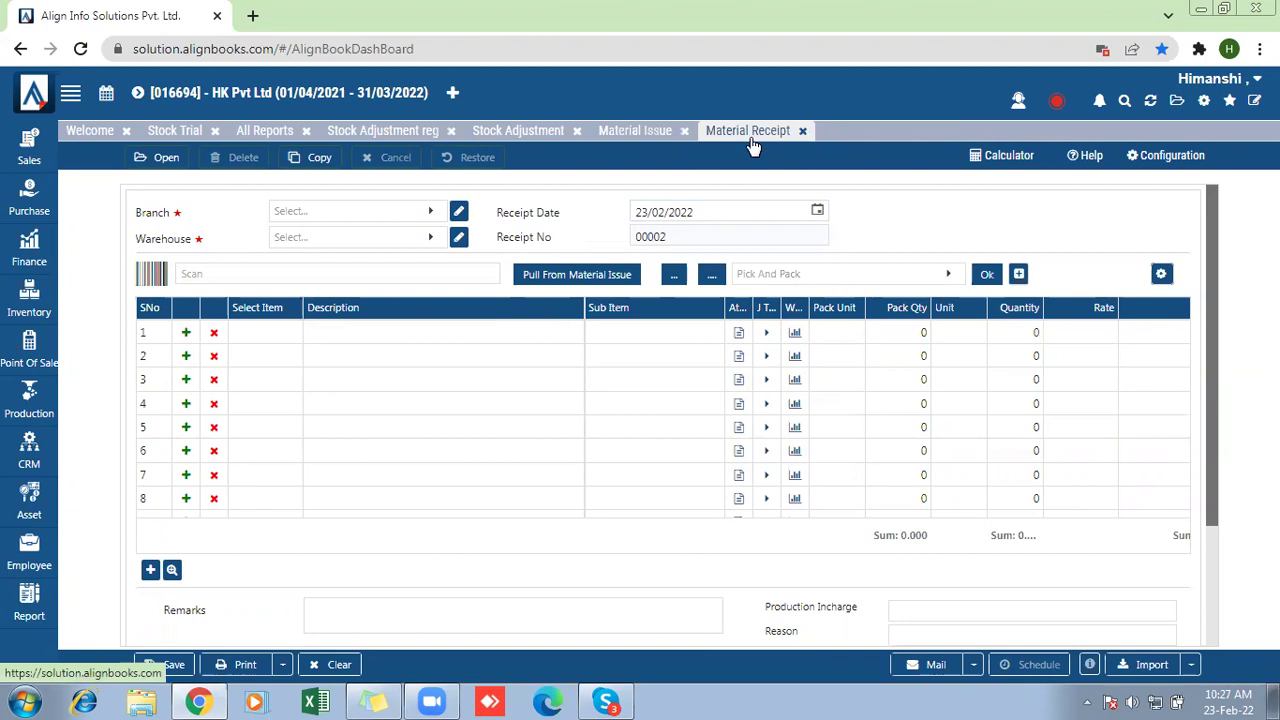
left_click(293, 220)
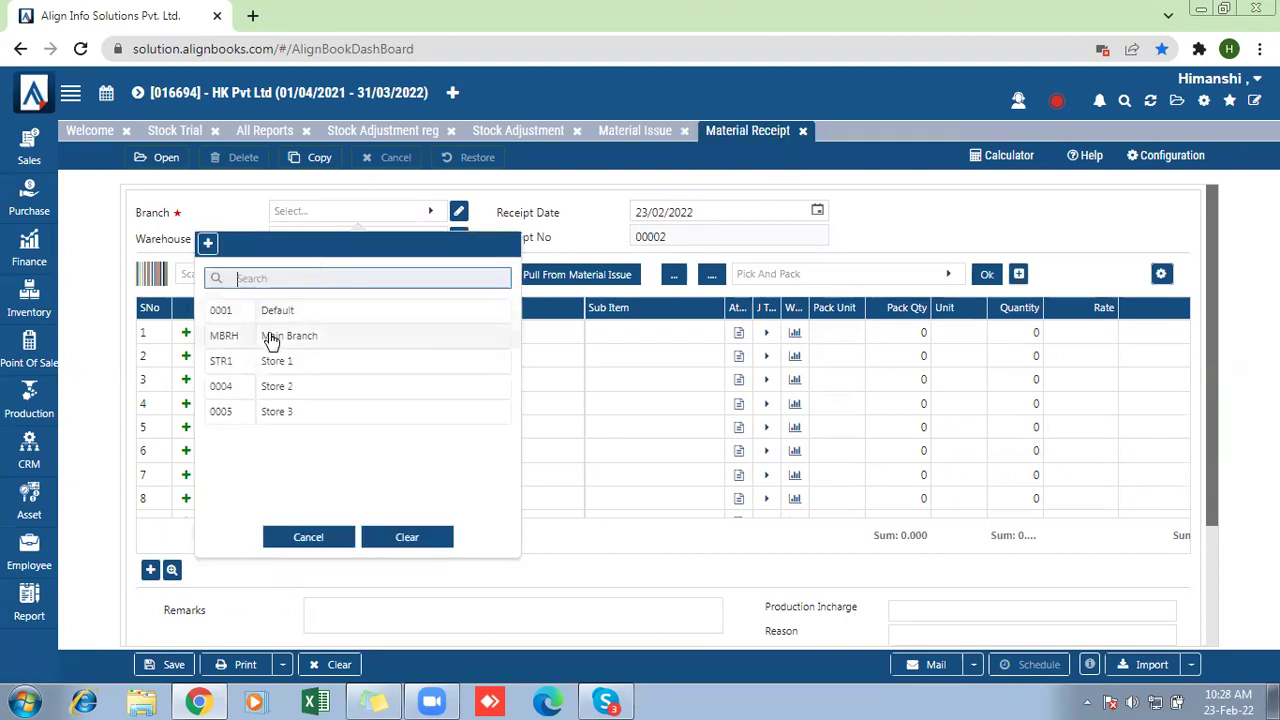
left_click(272, 339)
left_click(291, 246)
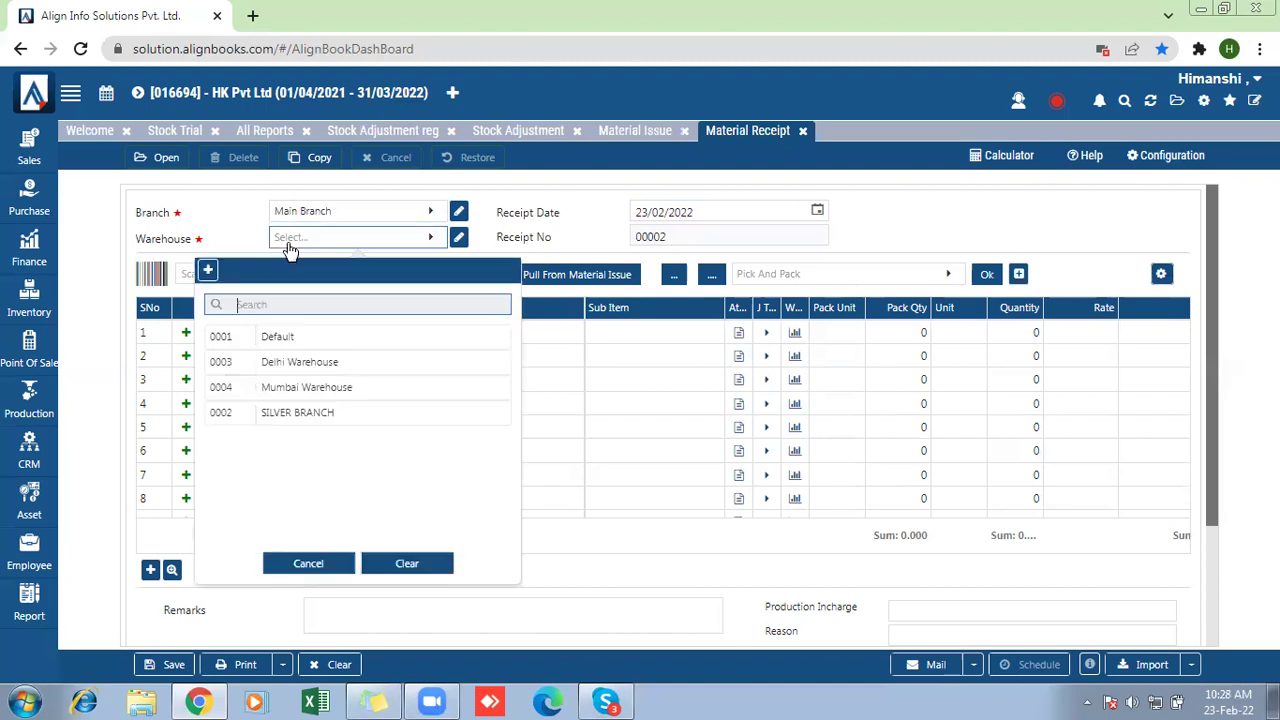
left_click(300, 337)
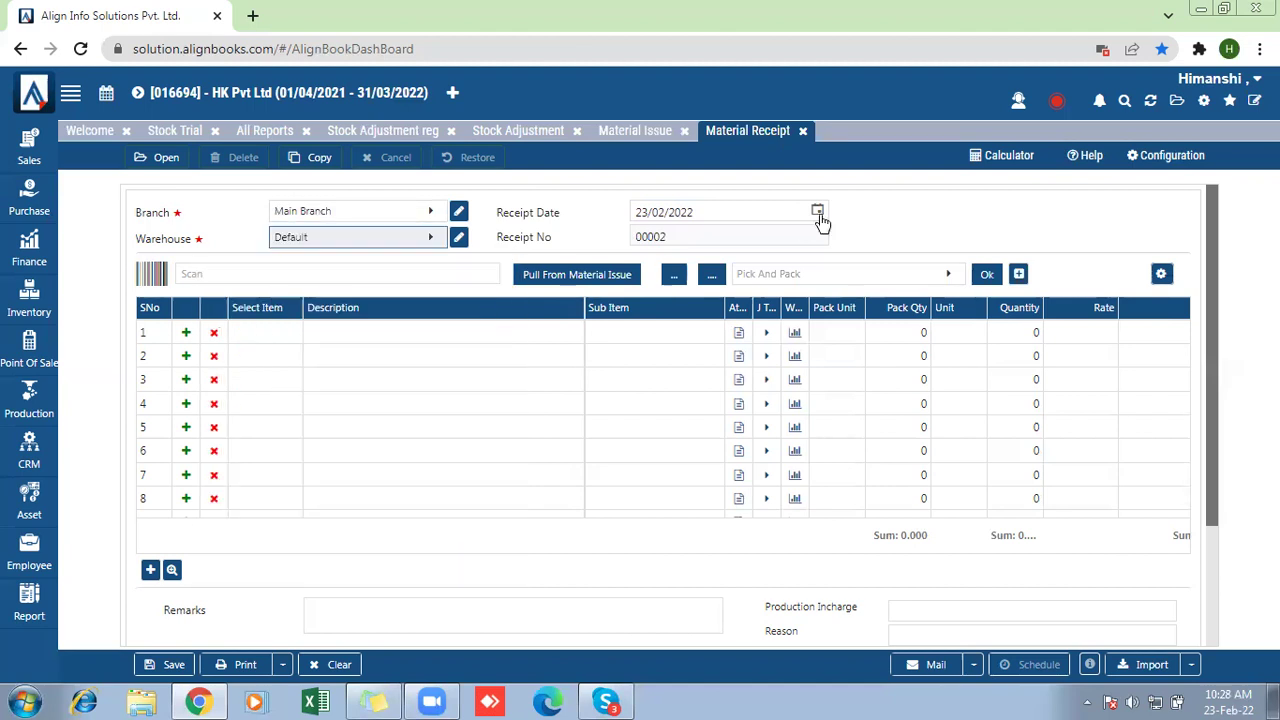
left_click(306, 238)
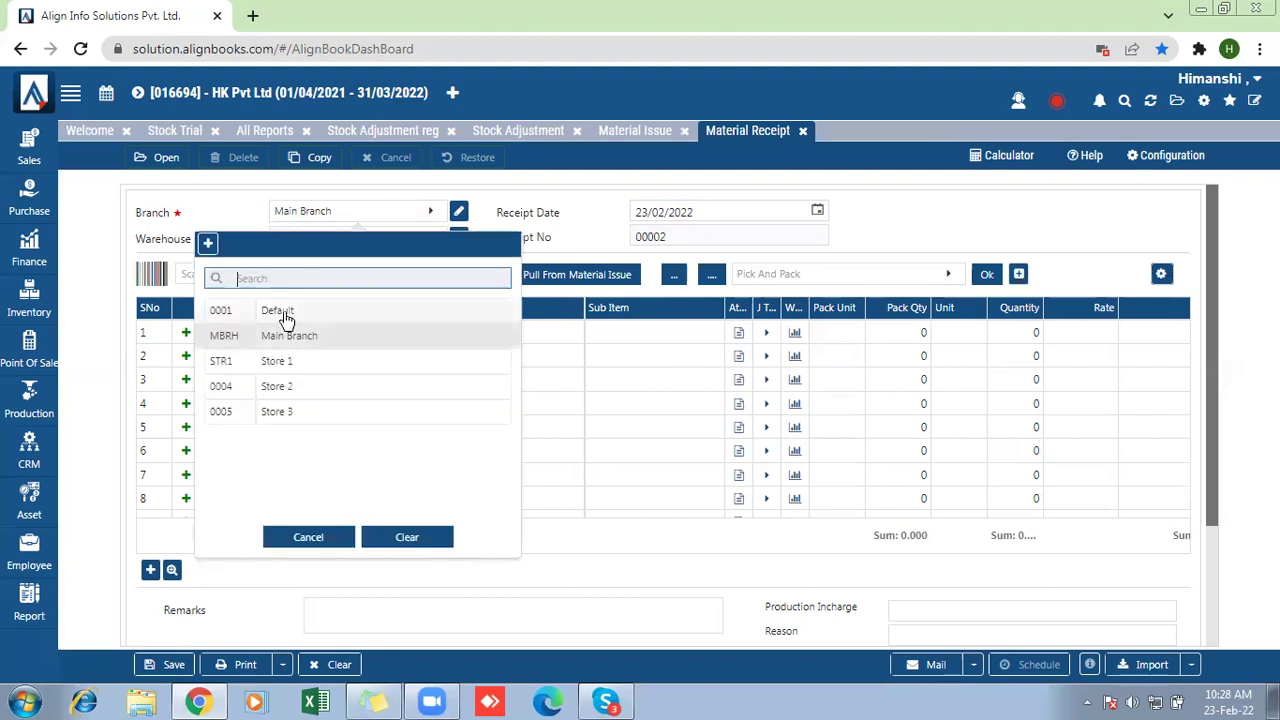
left_click(285, 316)
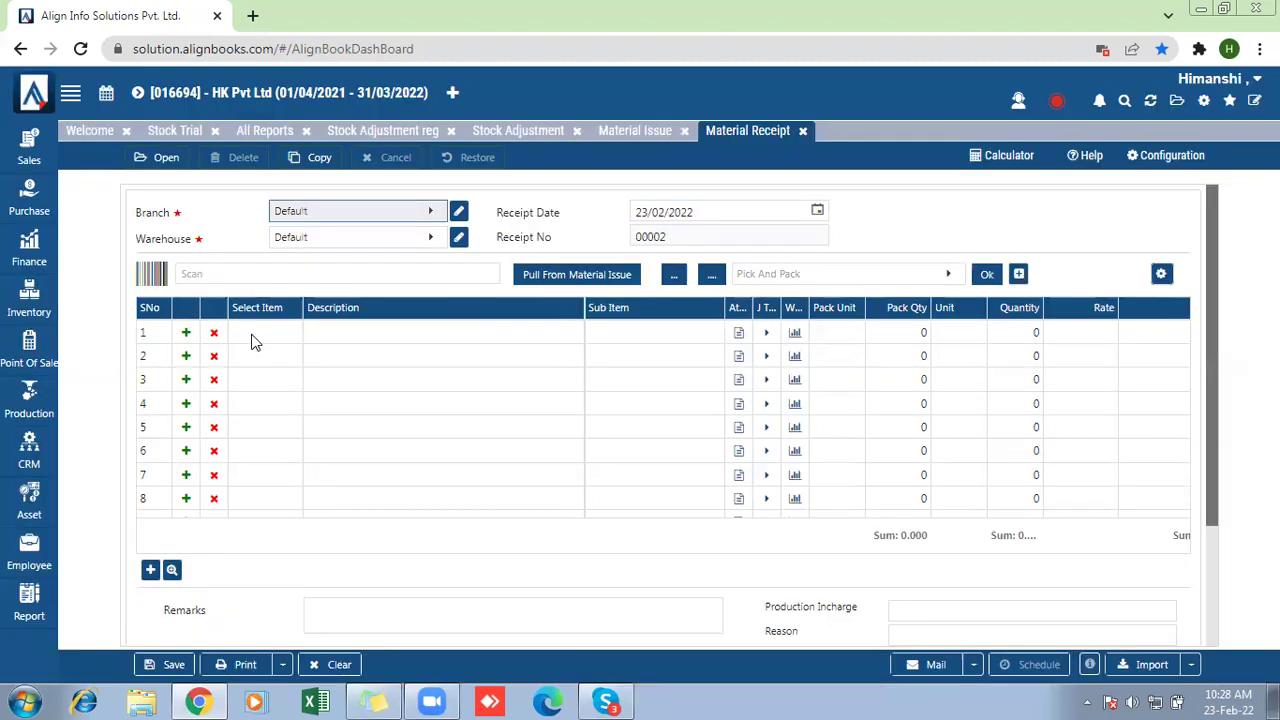
left_click(253, 341)
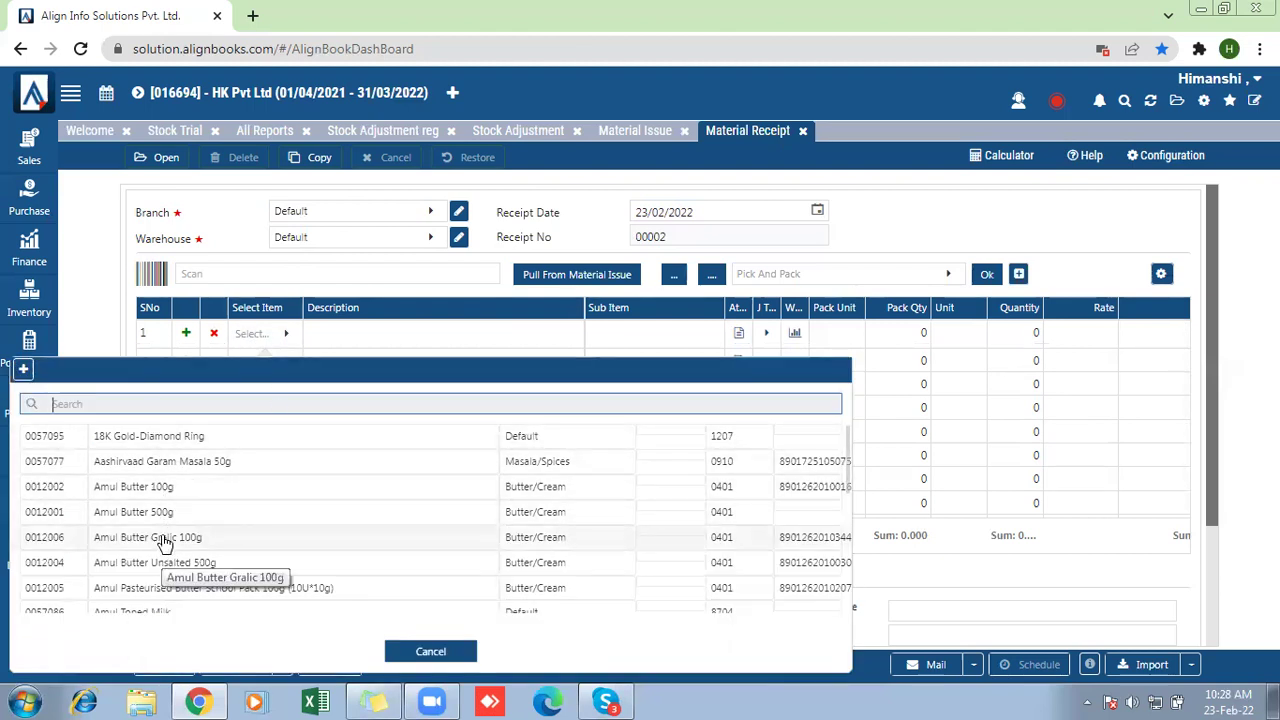
left_click(190, 488)
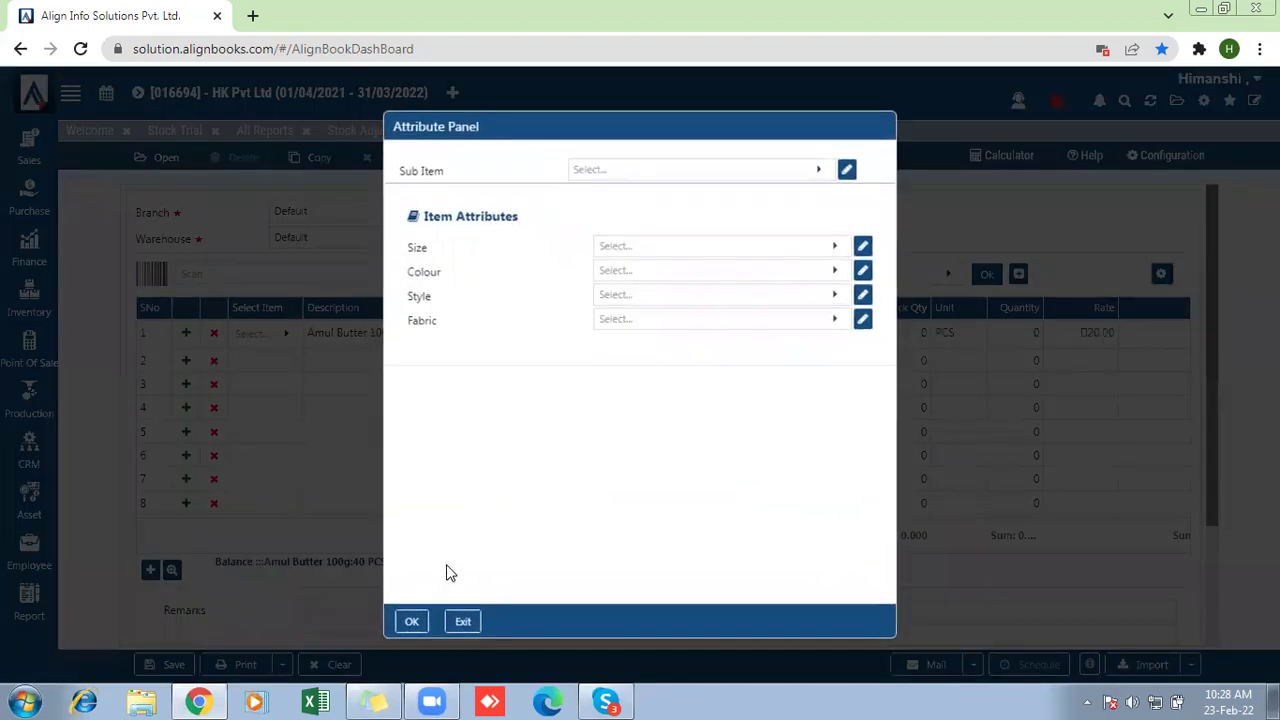
left_click(409, 621)
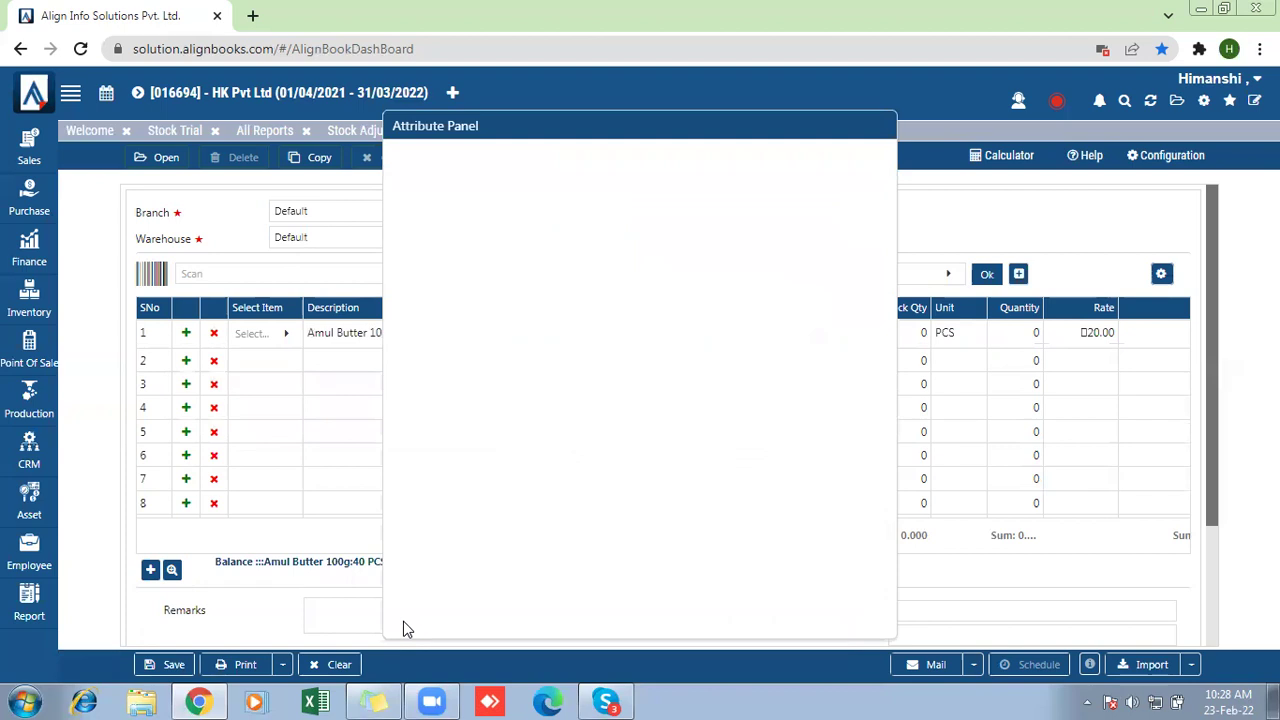
Choose Chocolate cake 1 kg as the first item of the material receipt, accepting its attributes blank.
left_click(278, 340)
left_click(280, 338)
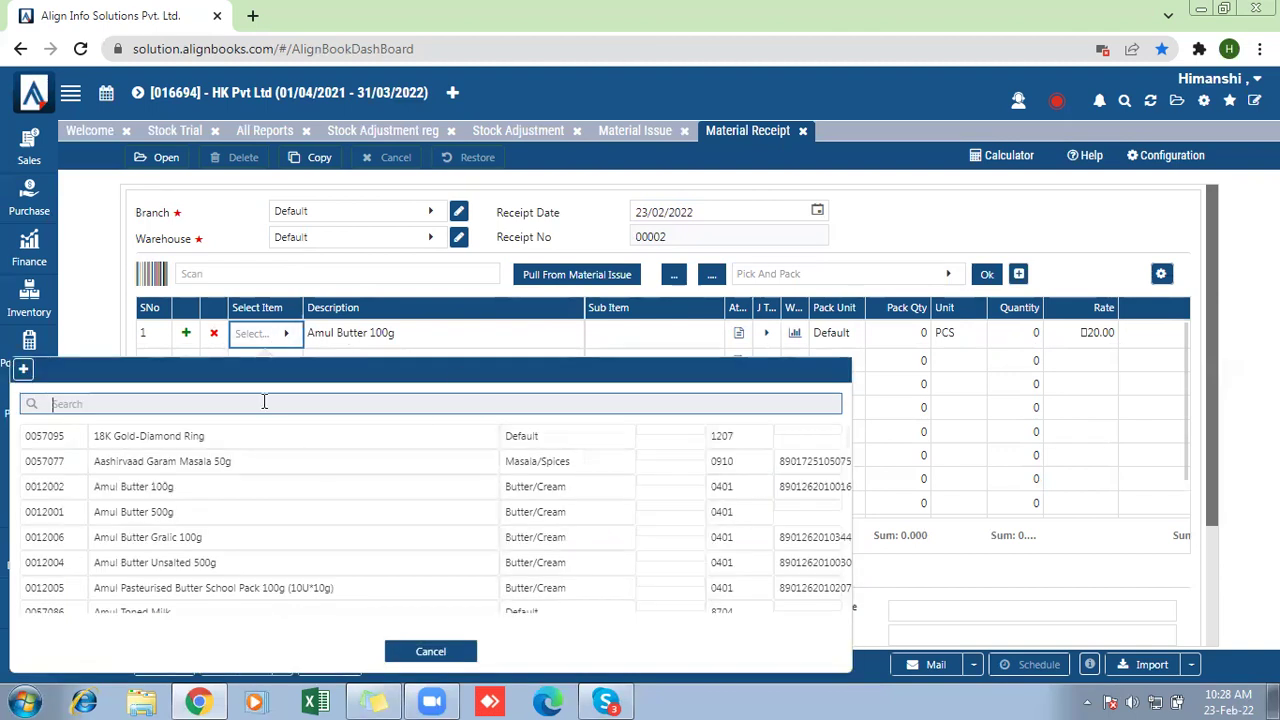
type("choc")
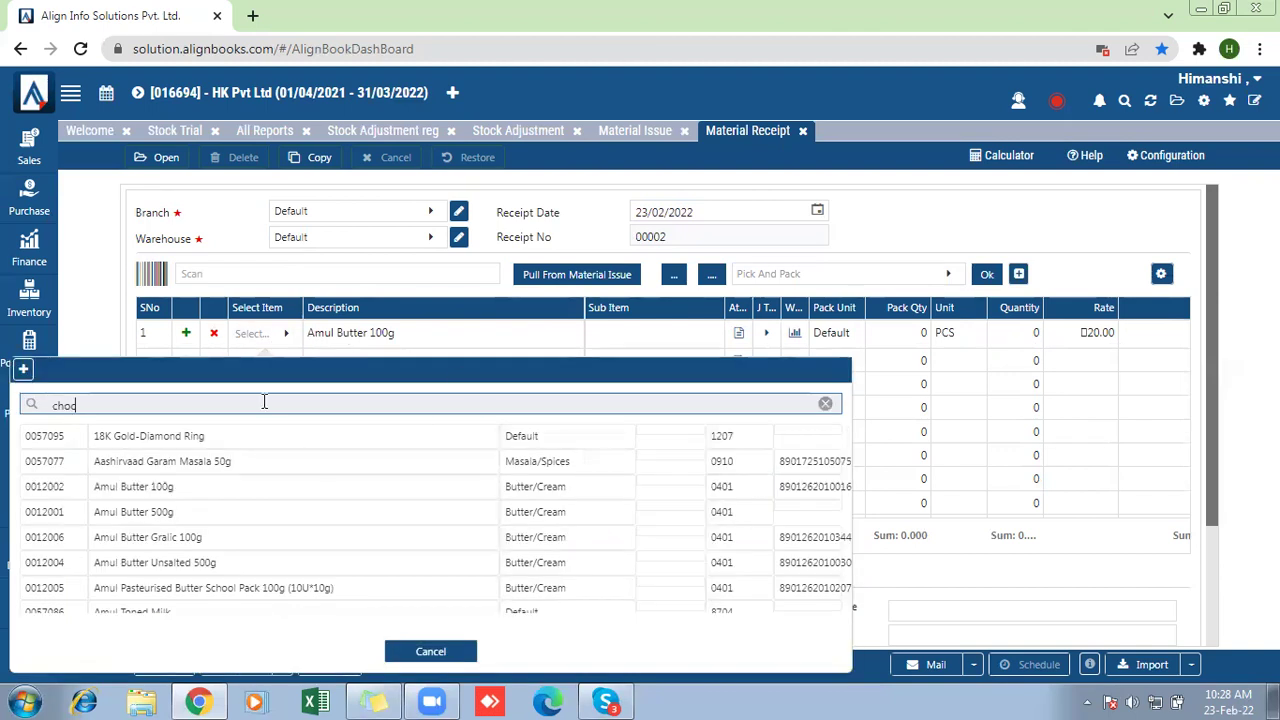
left_click(105, 440)
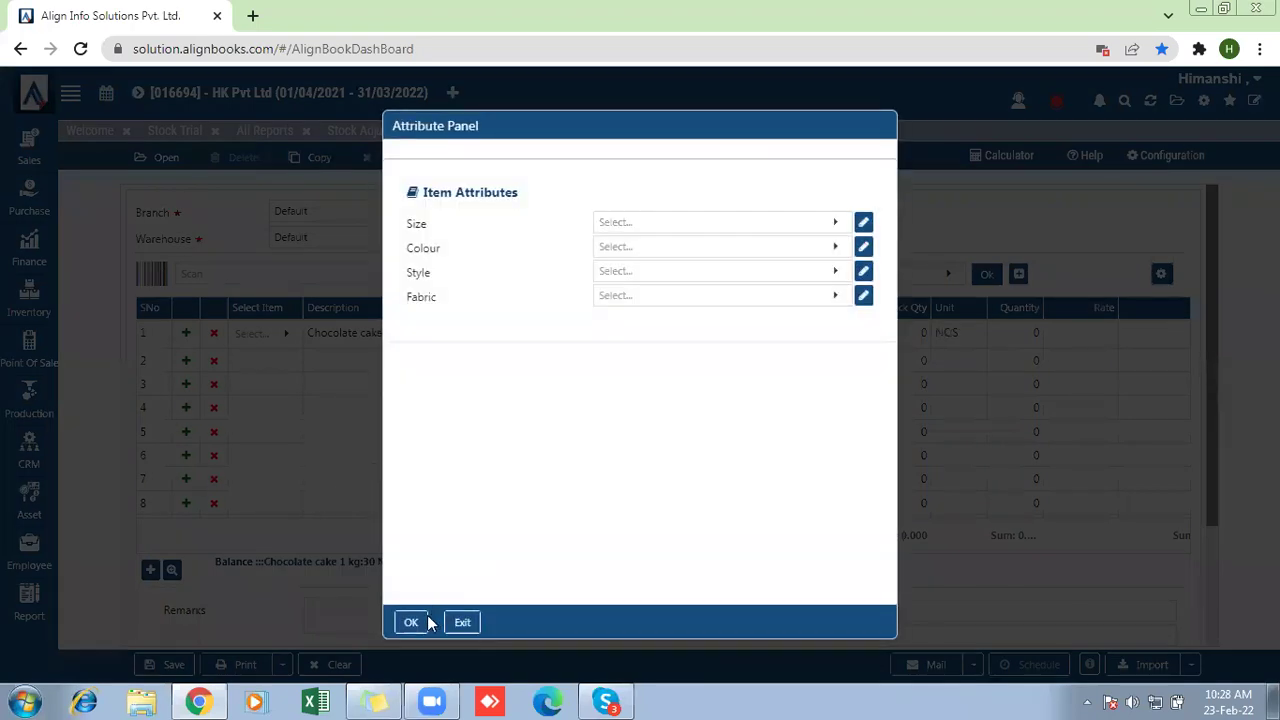
left_click(409, 622)
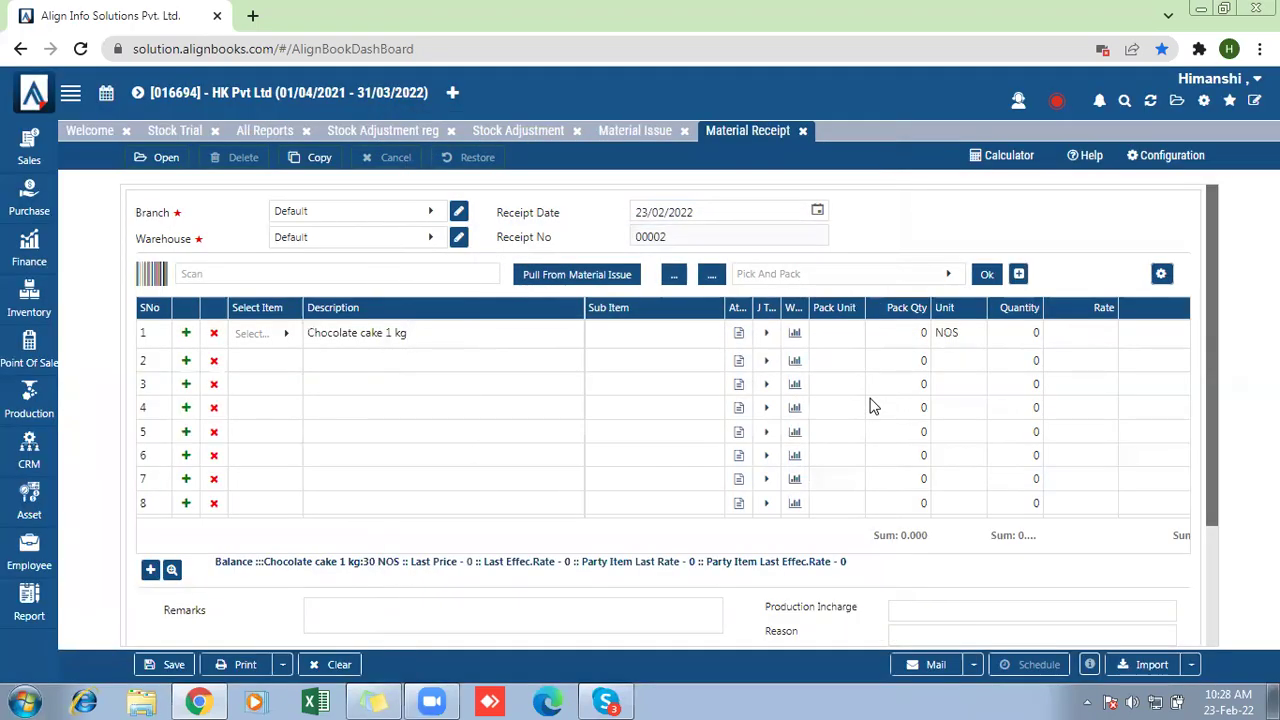
Set the Chocolate cake 1 kg quantity to 22 and save the material receipt.
left_click(1032, 340)
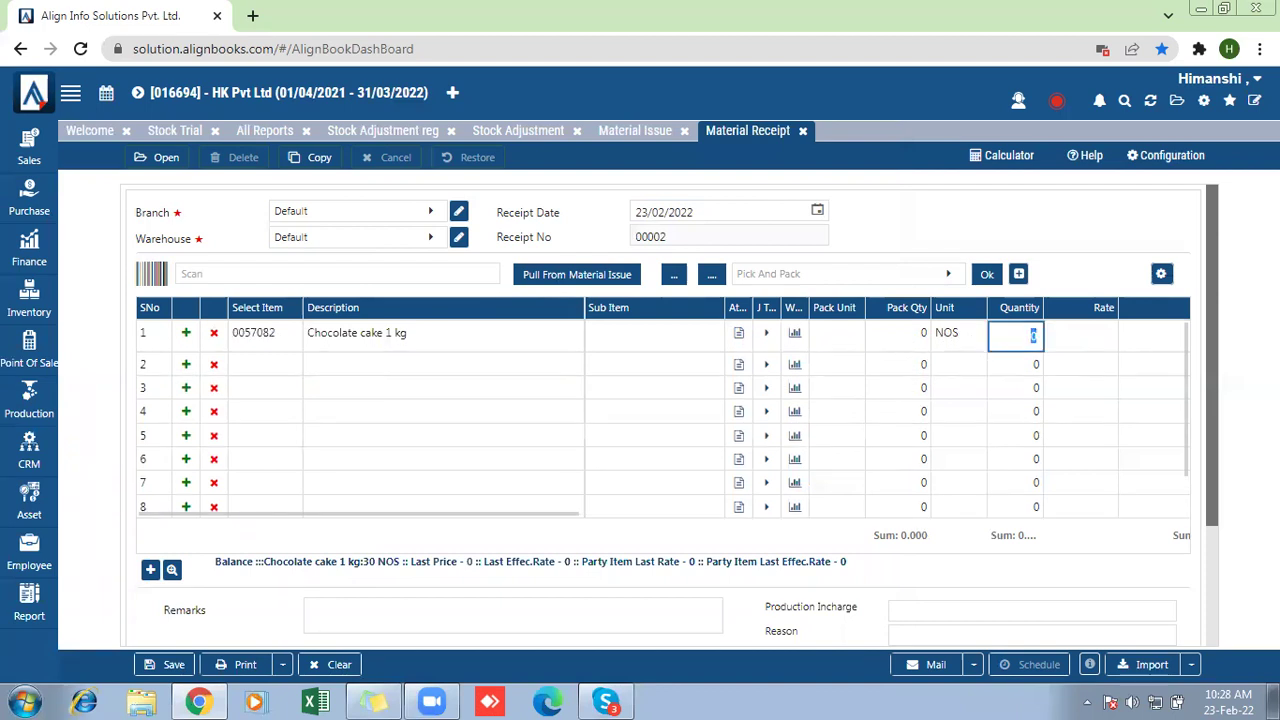
type("22")
left_click(1025, 386)
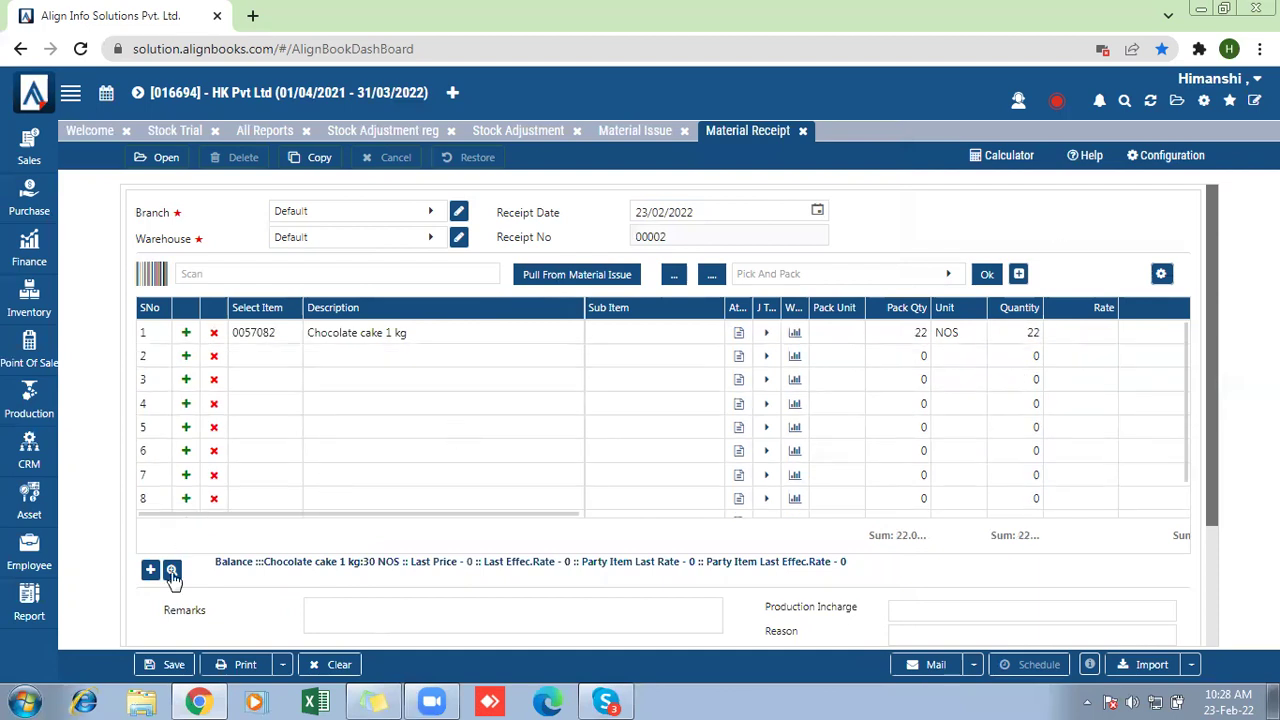
left_click(172, 664)
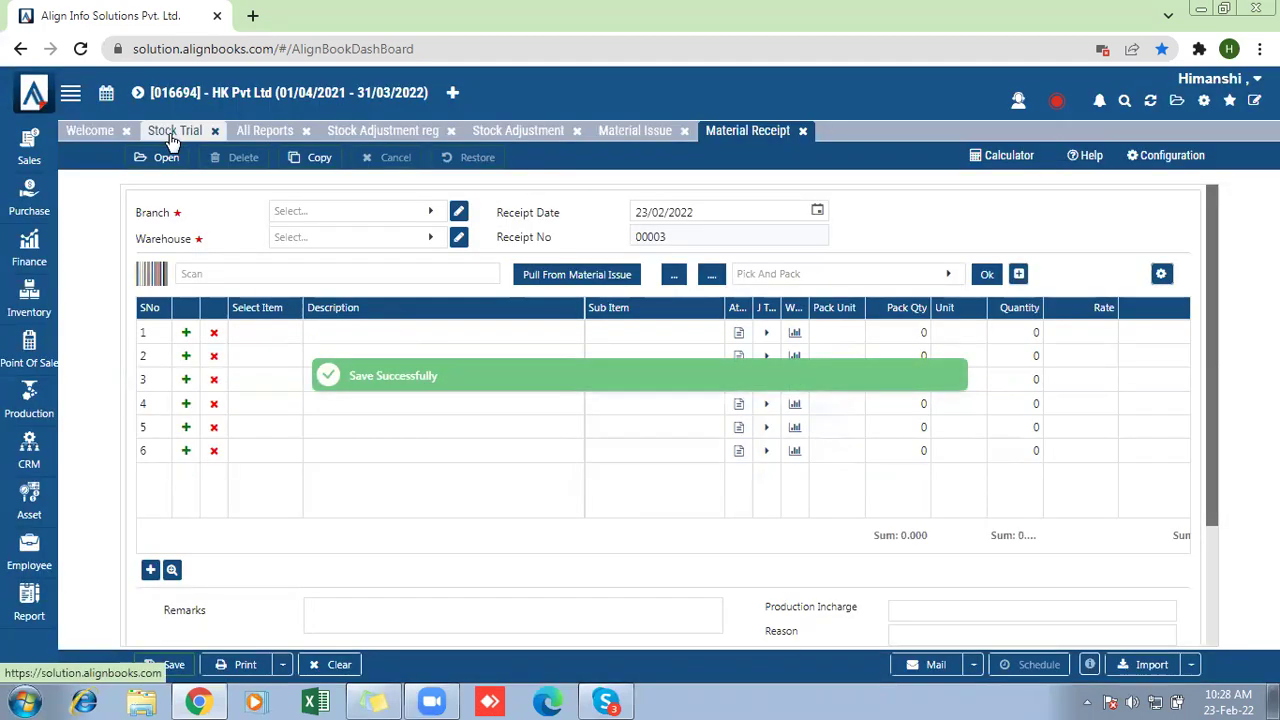
Search the Stock Trial report for "Choc" to check the Chocolate cake 1 kg received and closing quantities.
left_click(174, 130)
left_click(1078, 229)
key("Return")
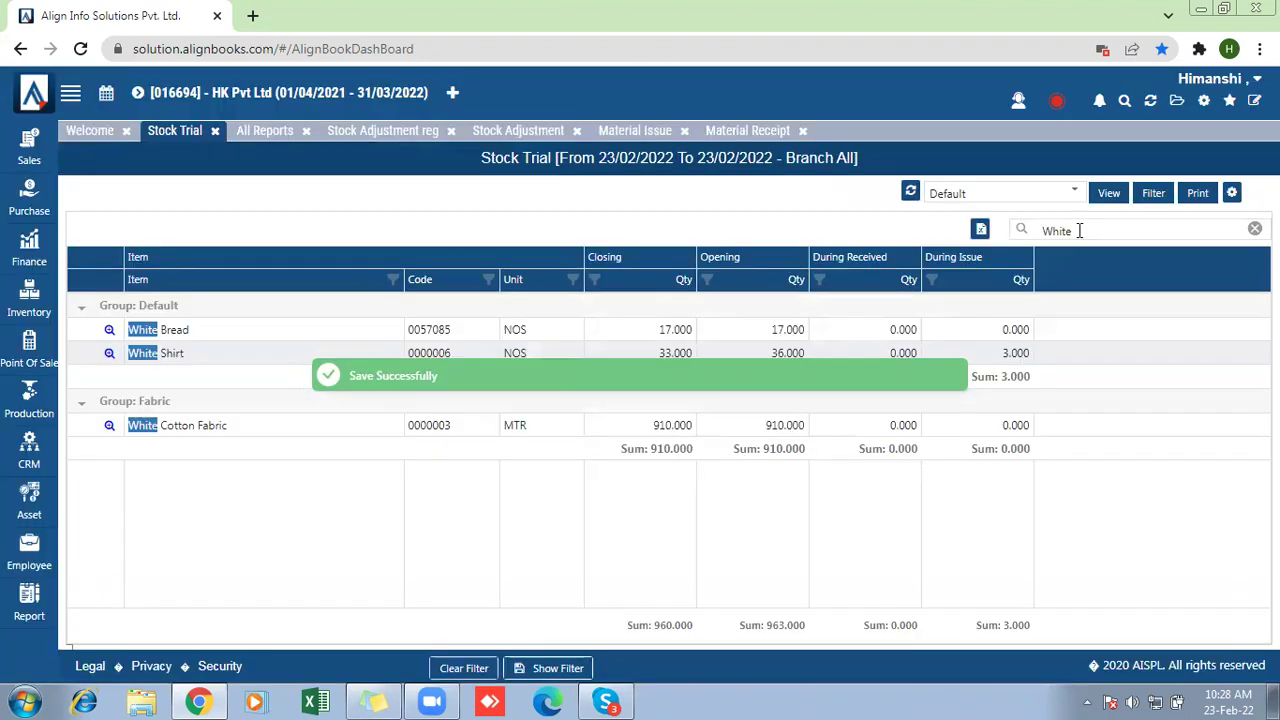
double_click(1024, 230)
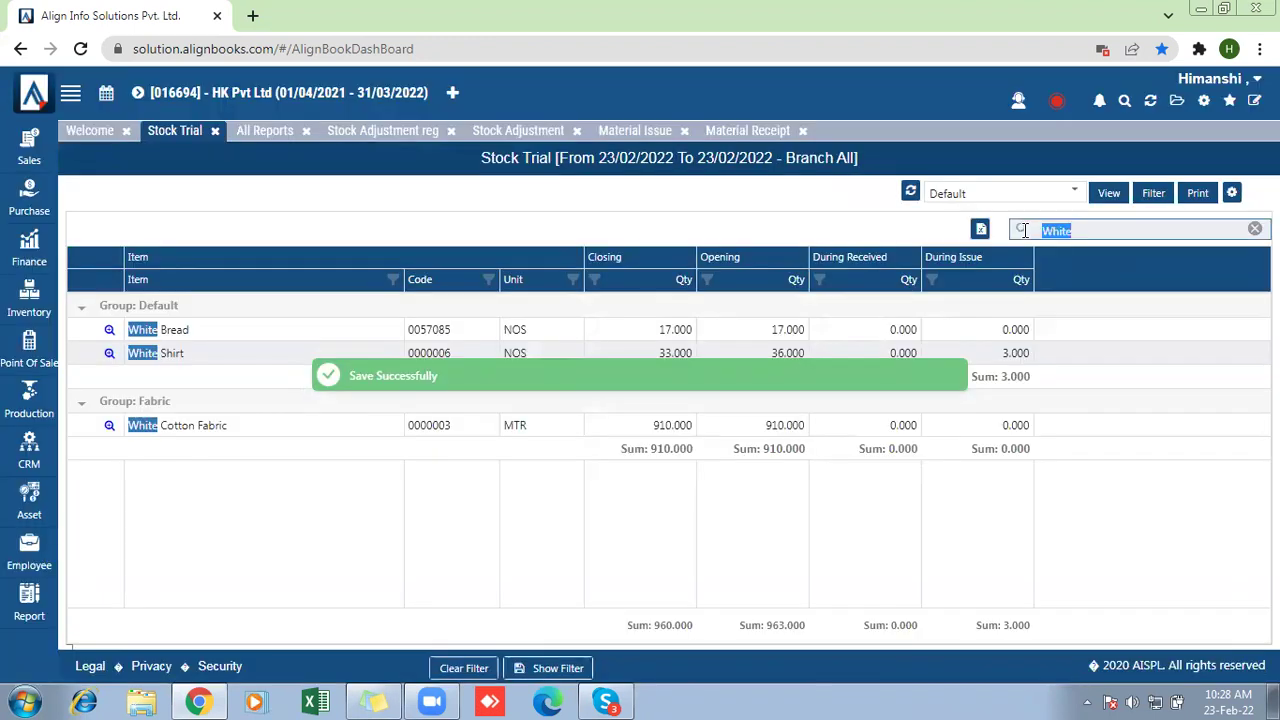
type("Choc")
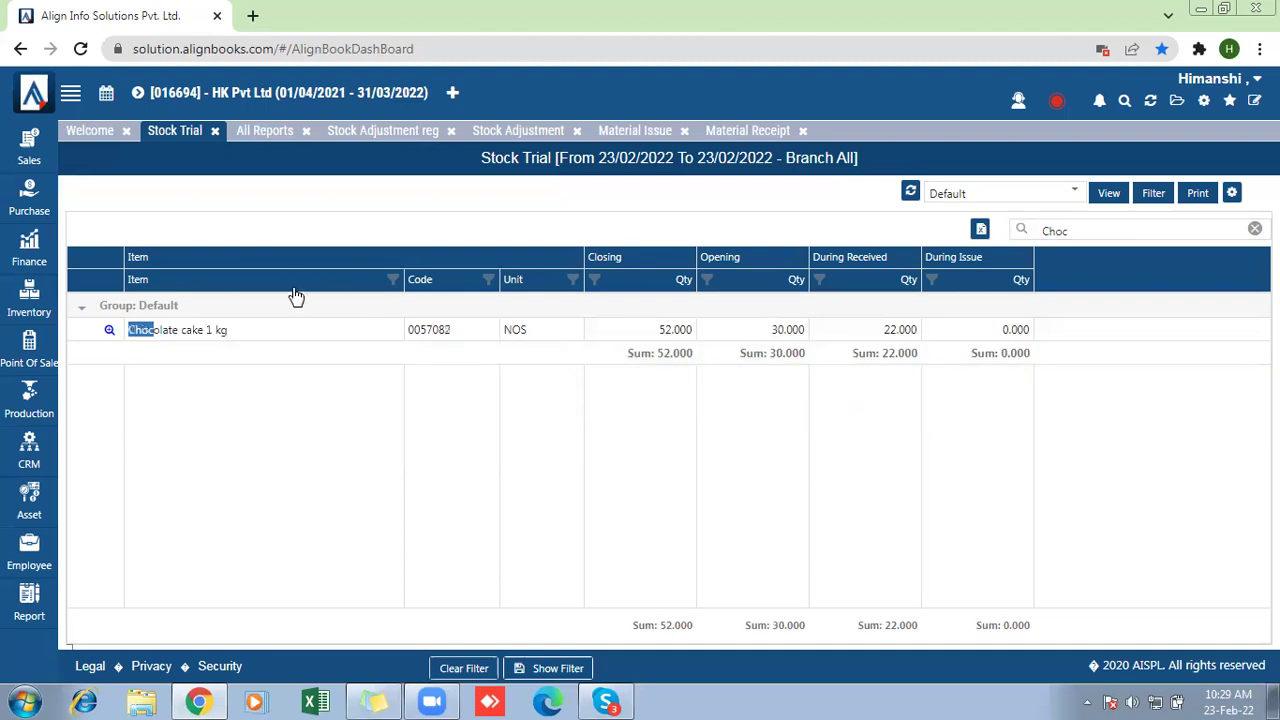
left_click_drag(660, 332, 692, 331)
Set both the branch and the warehouse of the new Material Issue voucher to Default.
left_click(624, 140)
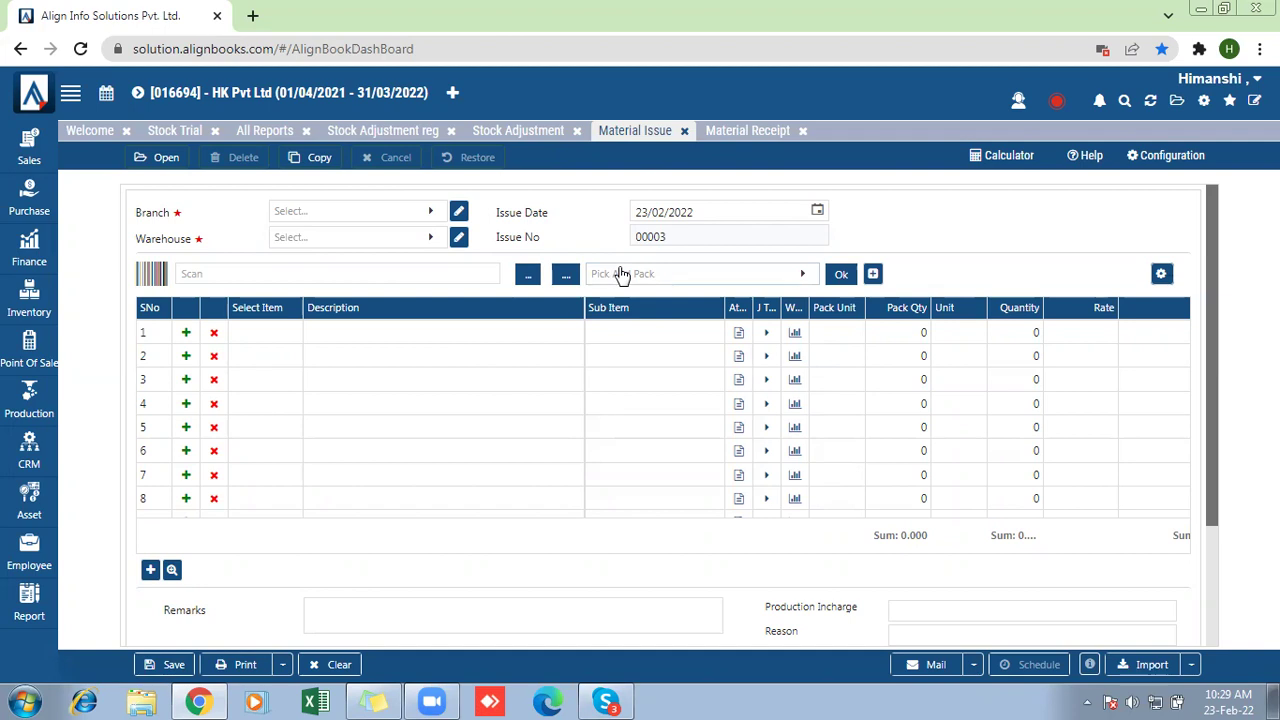
left_click(335, 220)
left_click(270, 318)
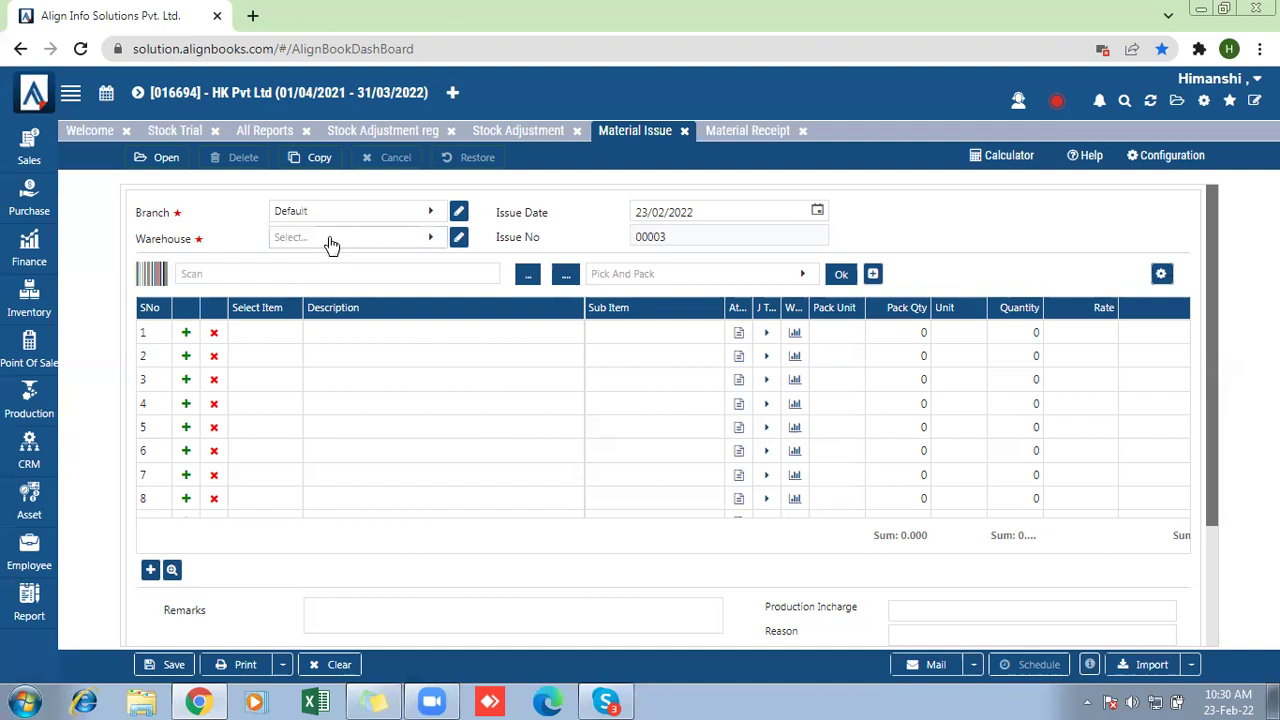
left_click(328, 240)
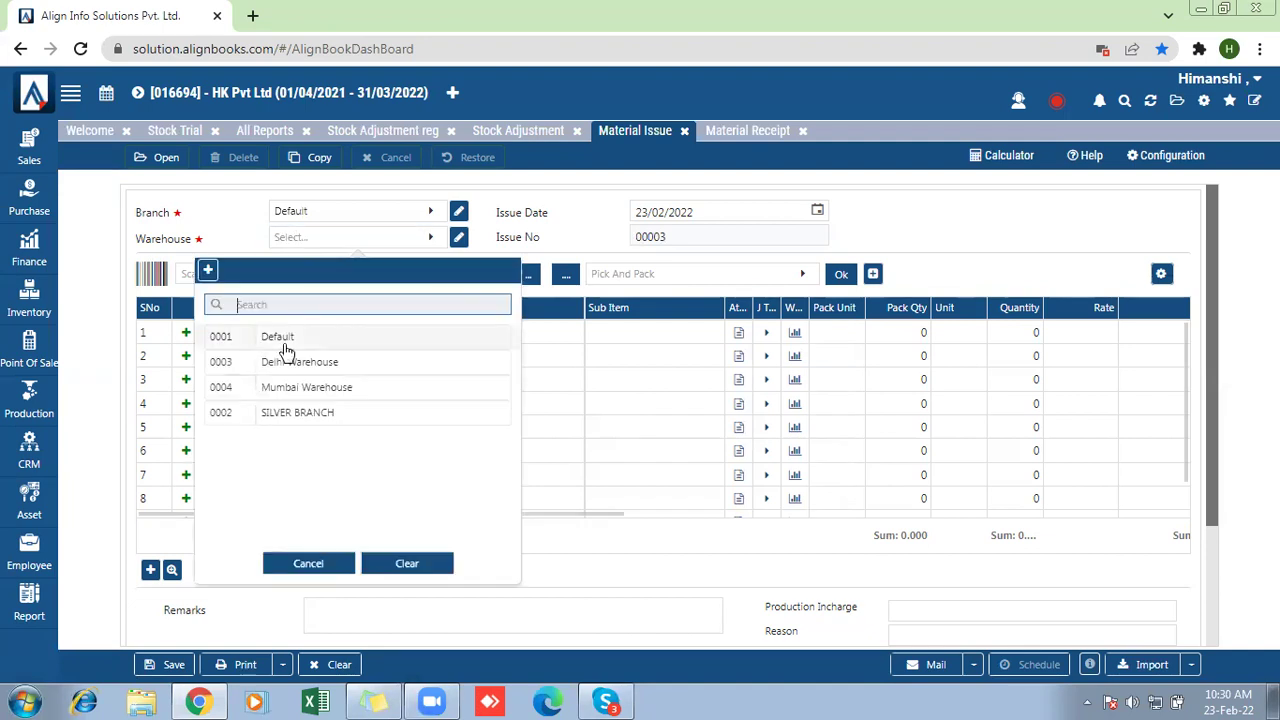
left_click(285, 340)
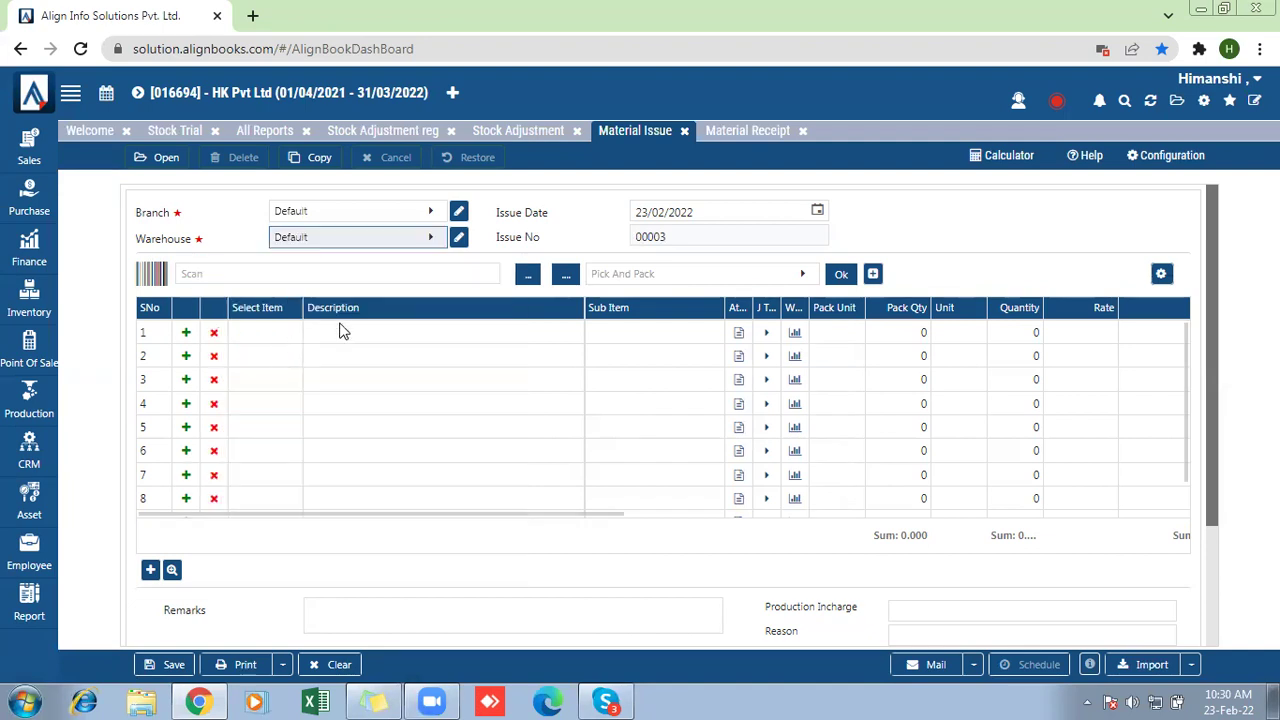
Choose Atta 5kg Bag as the first item of the material issue, leaving its attributes blank.
left_click(266, 333)
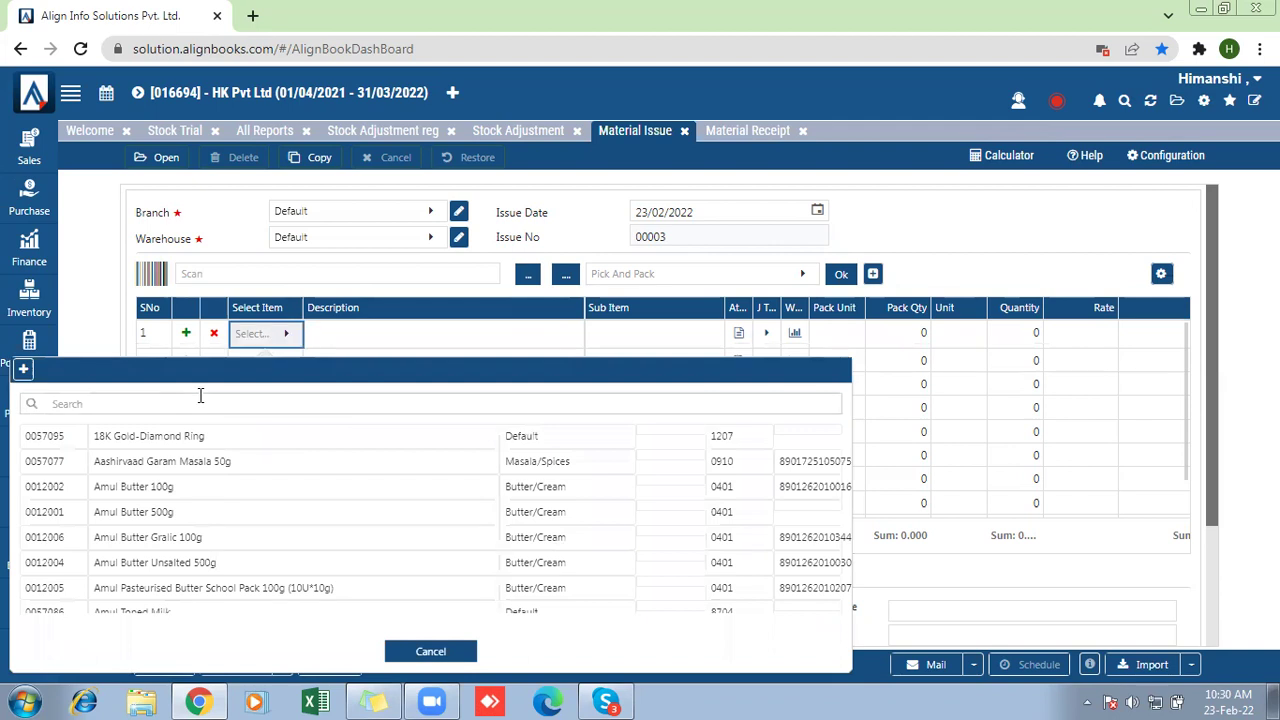
left_click(142, 404)
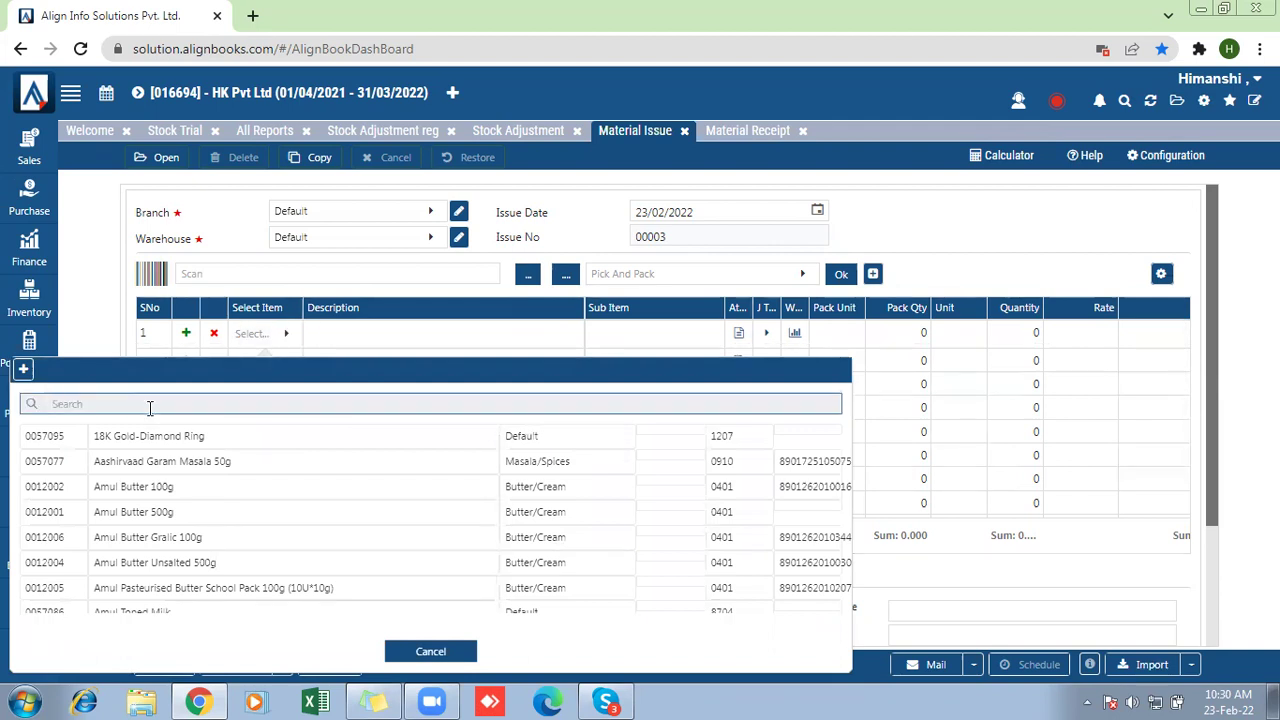
type("atta")
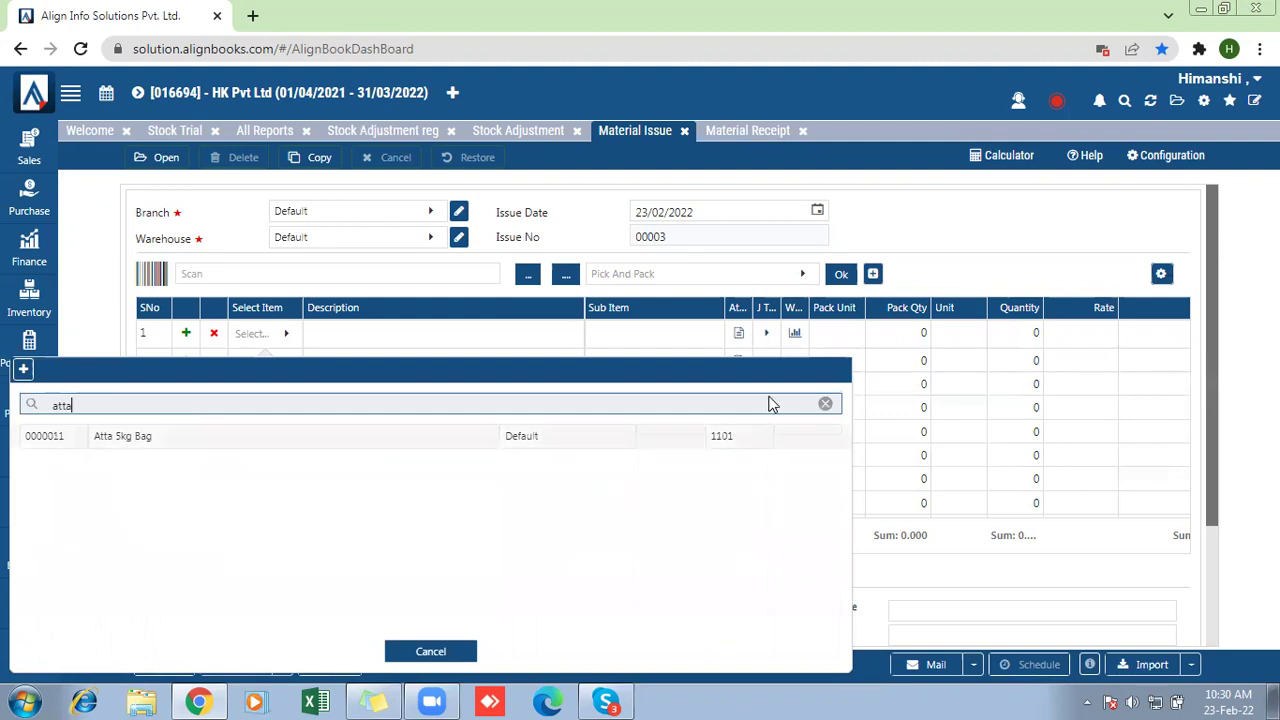
left_click(494, 445)
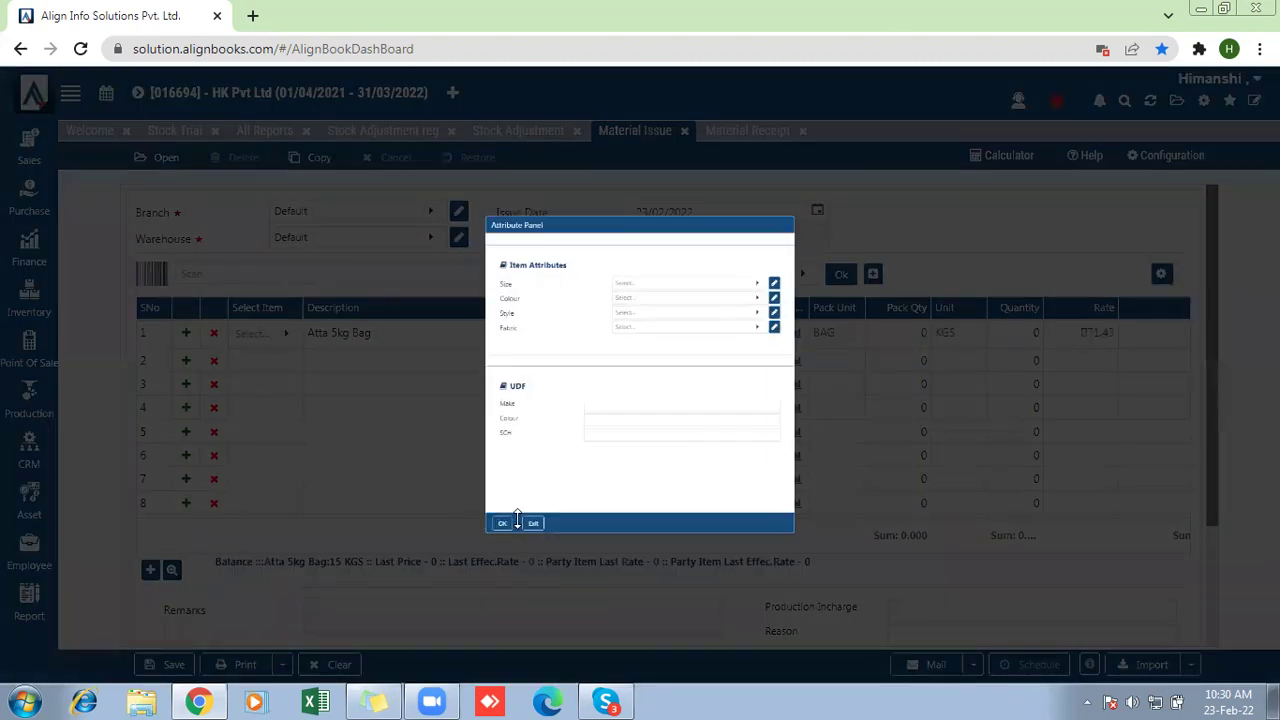
left_click(400, 623)
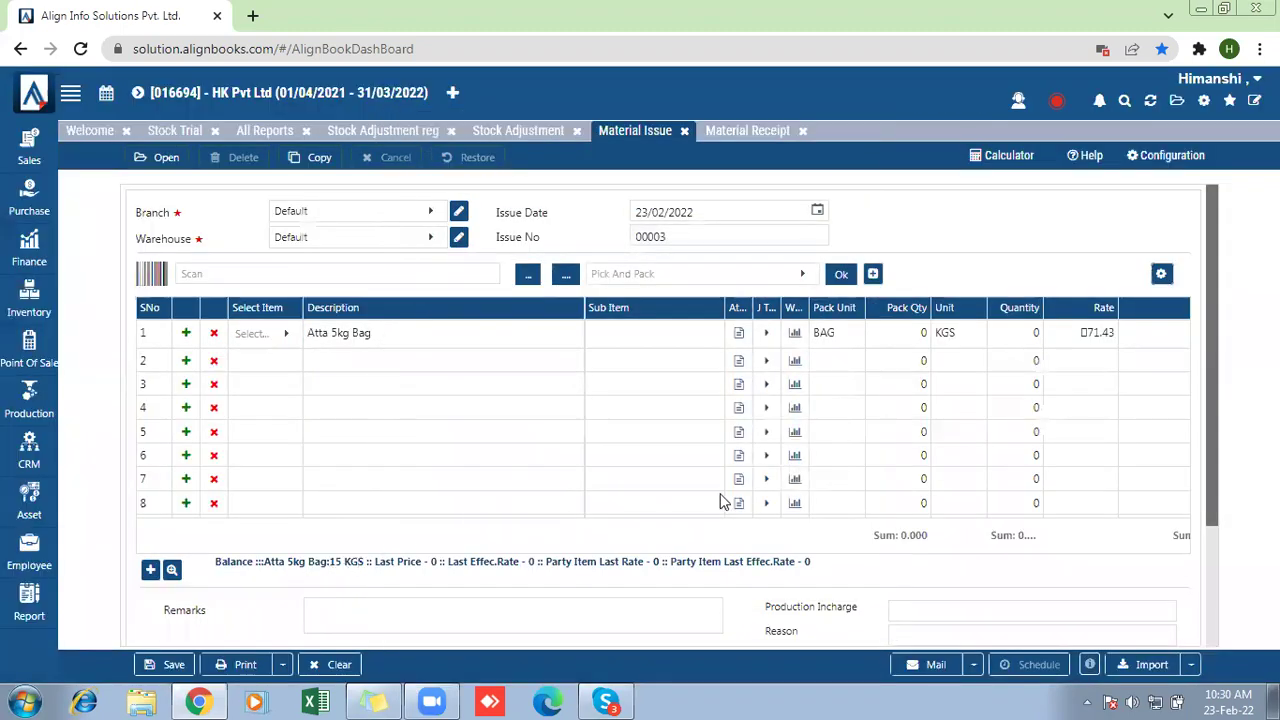
Set the Atta 5kg Bag quantity to 5 and save the material issue.
left_click(1018, 340)
type("5")
key("Return")
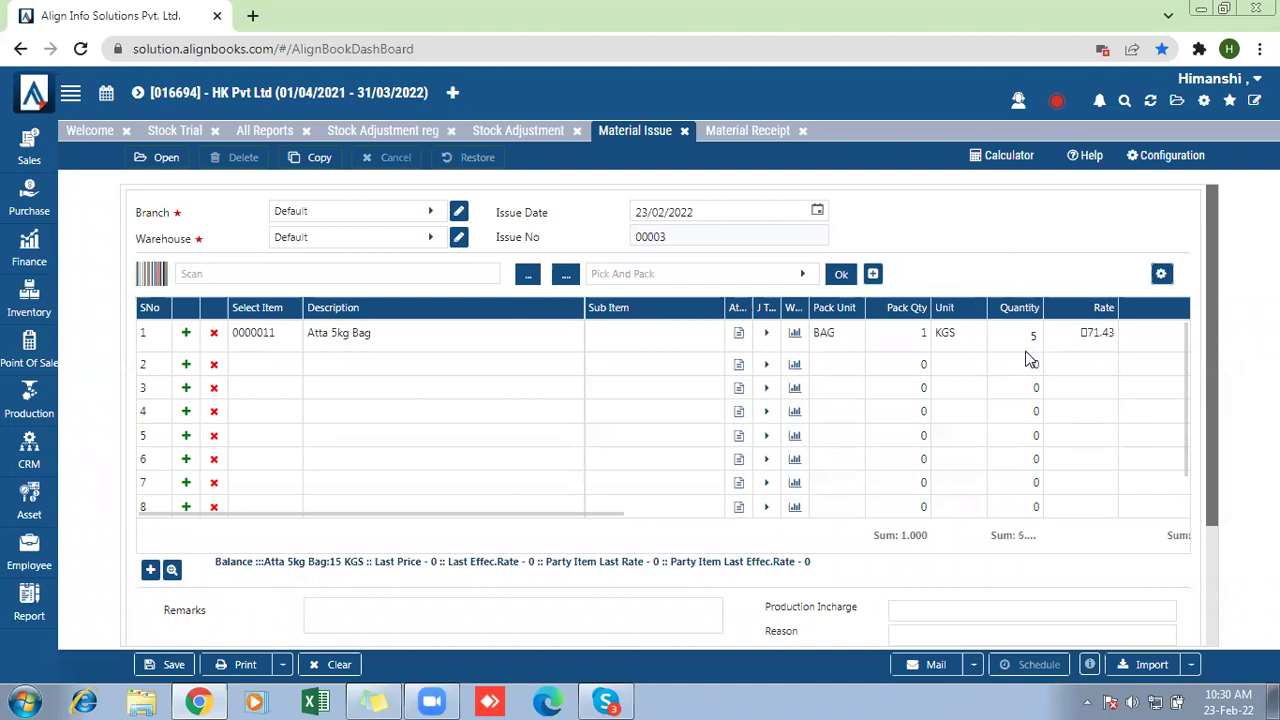
left_click(168, 666)
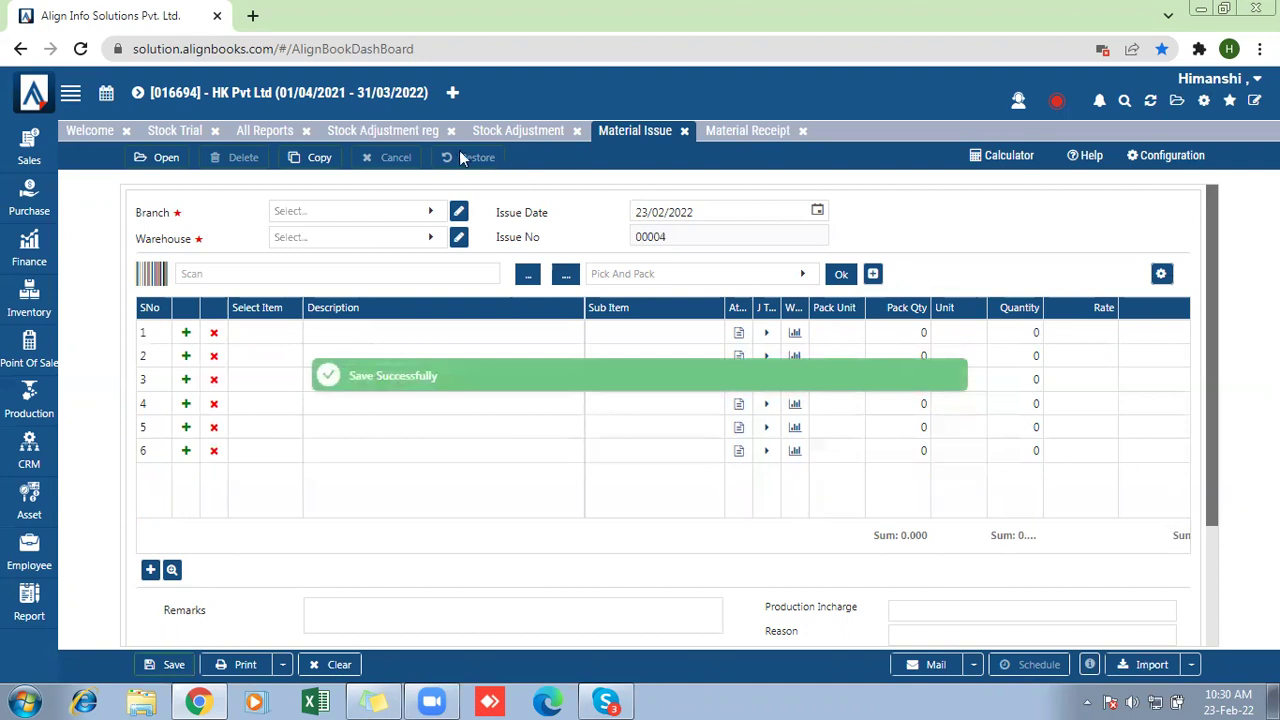
Refresh the Stock Trial report and search it for "atta" to check the Atta 5kg Bag closing and issued quantities.
left_click(170, 131)
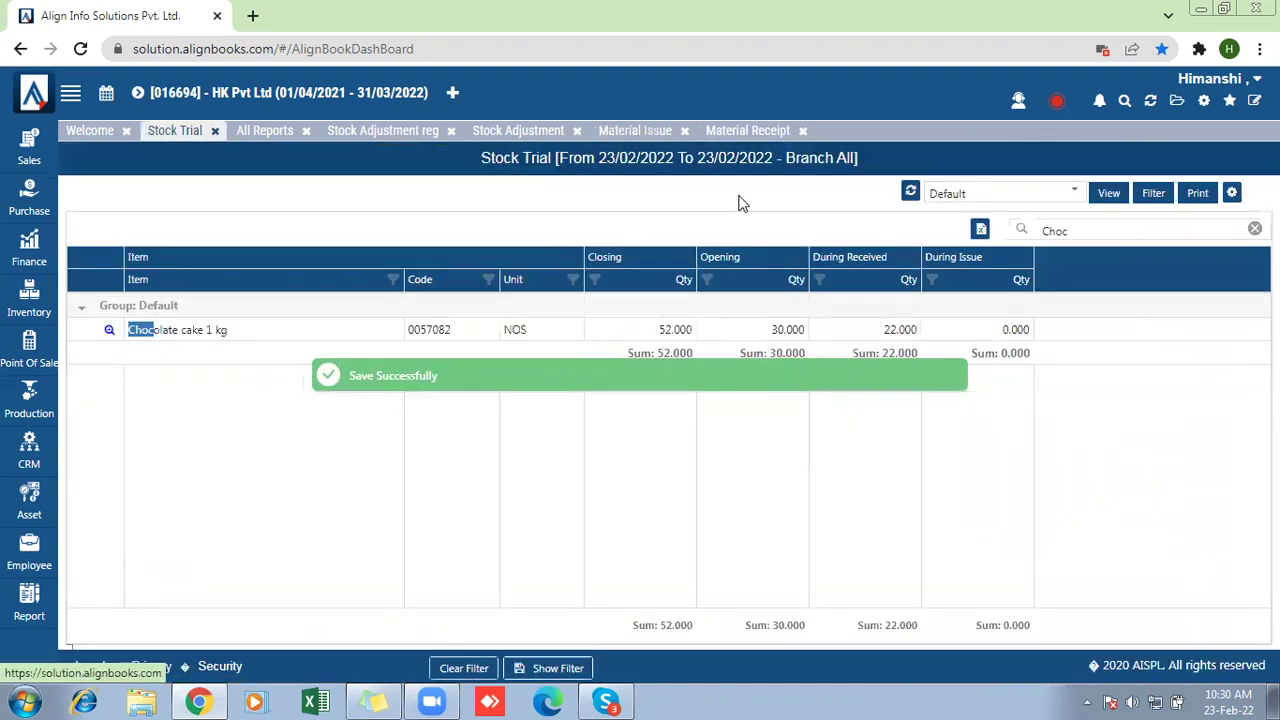
left_click(910, 195)
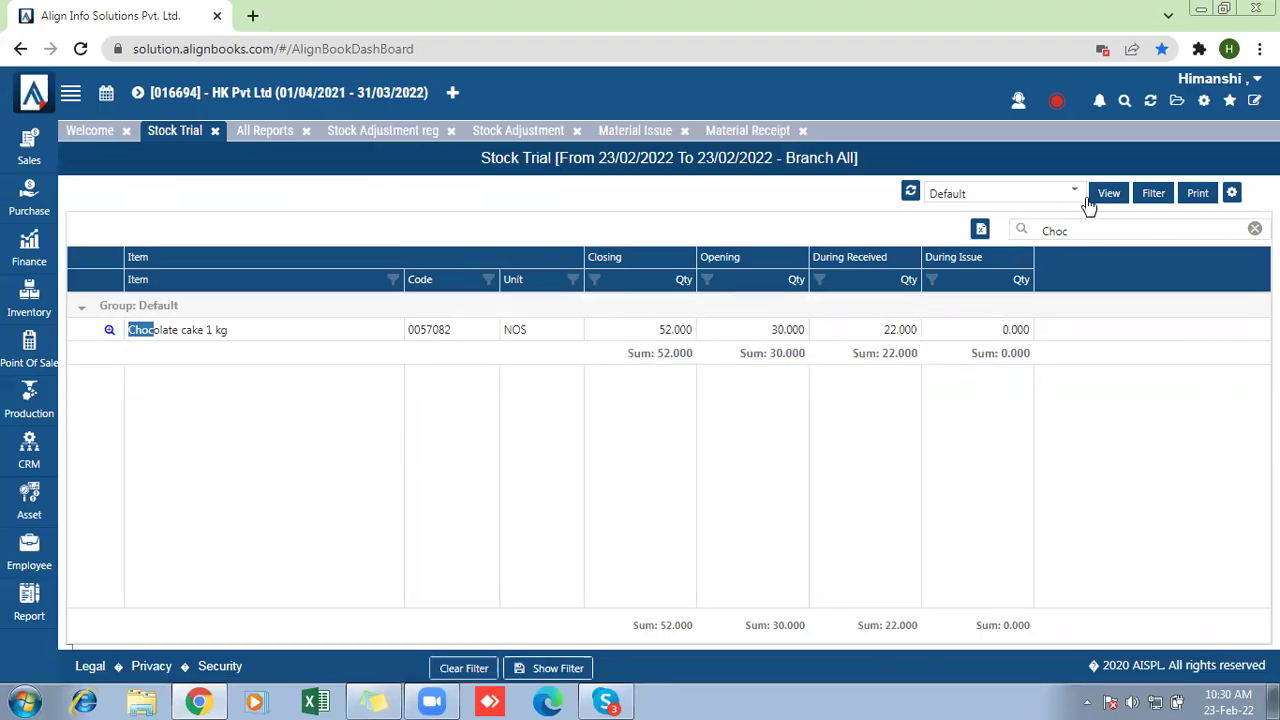
left_click_drag(1077, 229, 1018, 229)
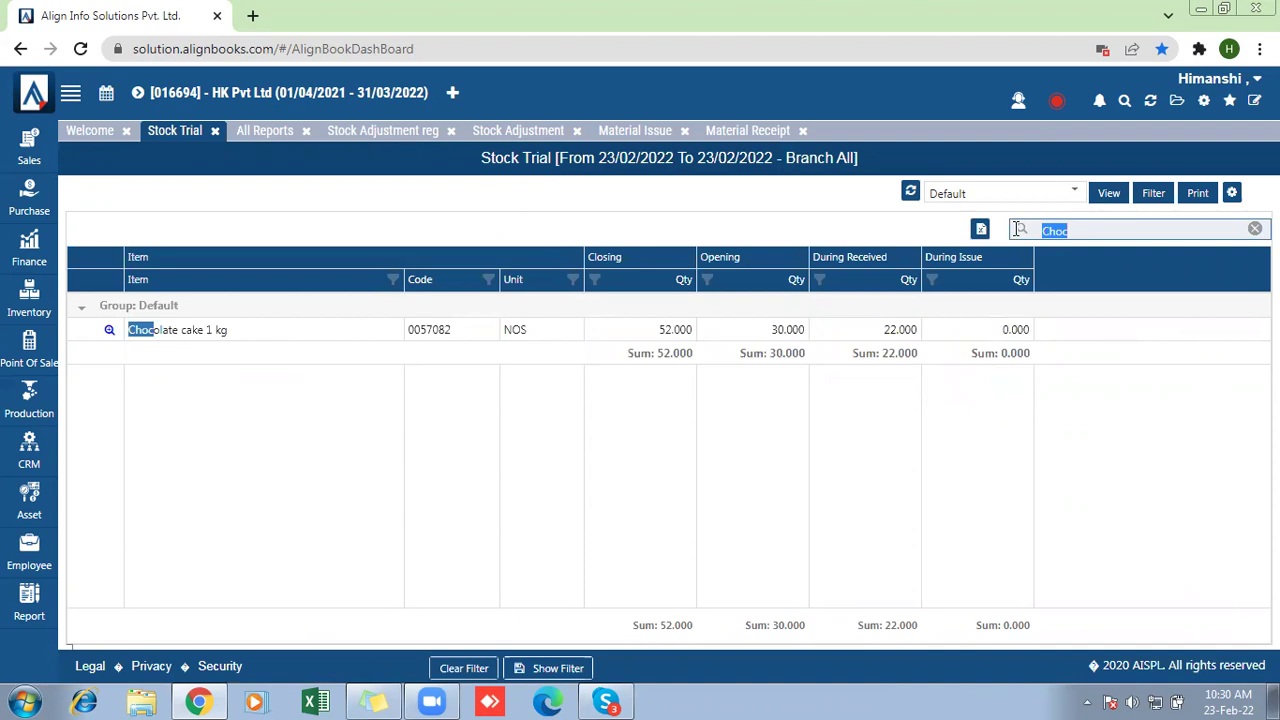
type("atta")
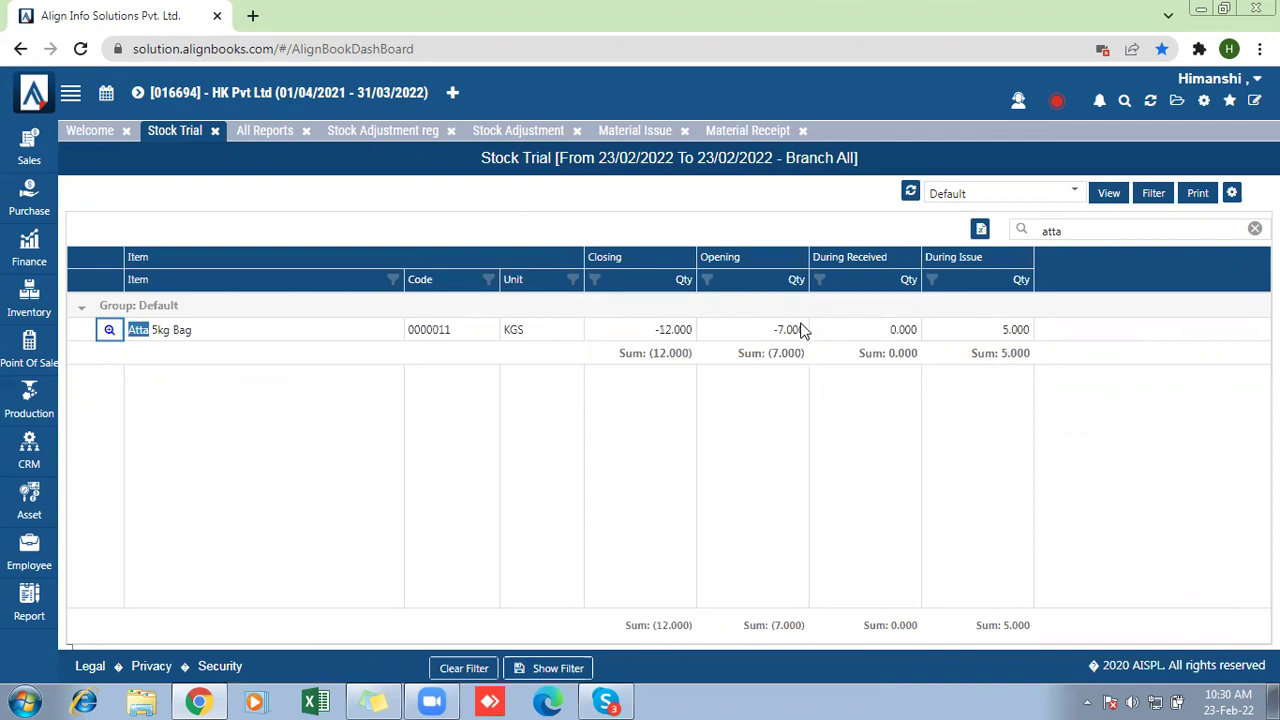
left_click(630, 338)
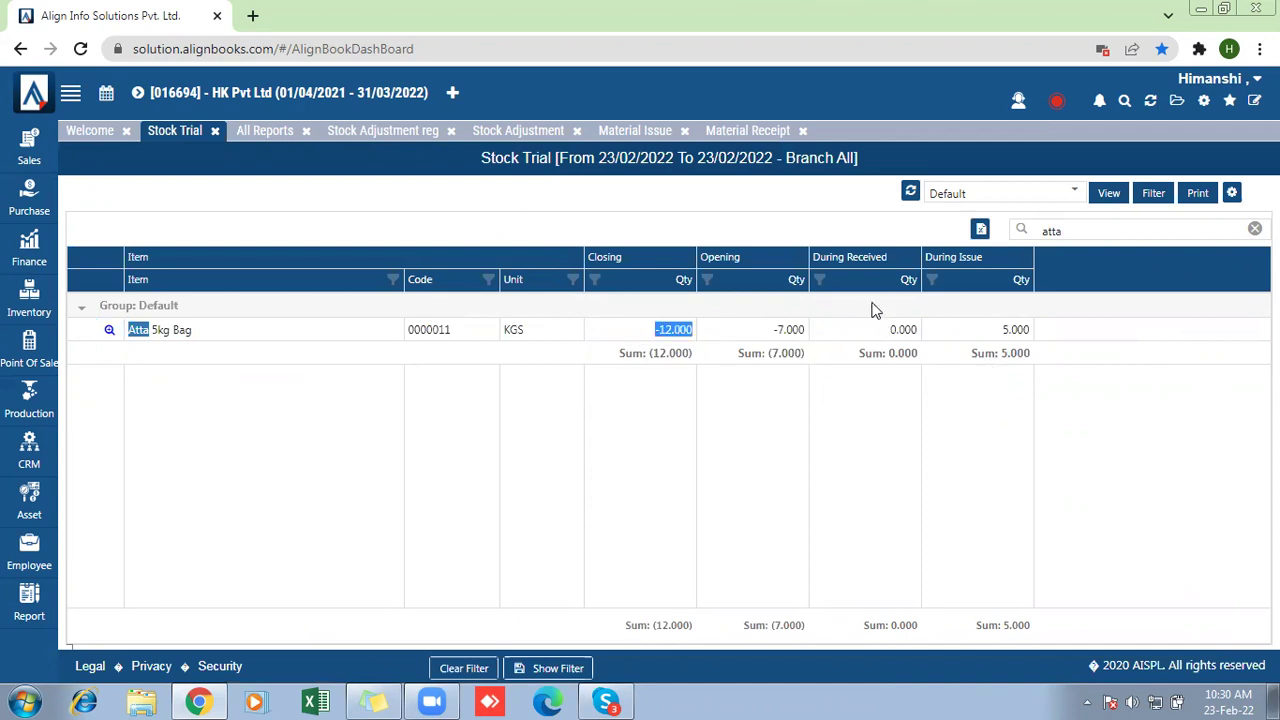
left_click(985, 332)
left_click_drag(985, 332, 1035, 335)
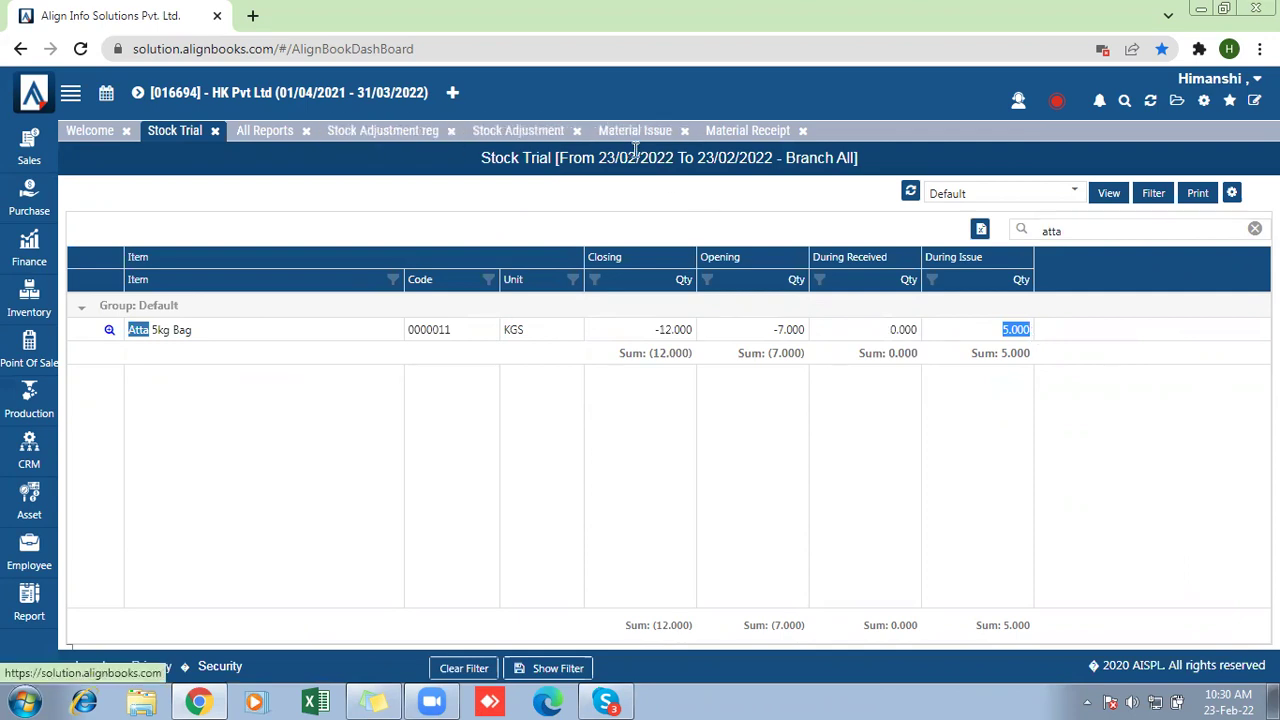
Close all open pages and bring up the list of inventory vouchers.
left_click(1148, 106)
left_click(620, 402)
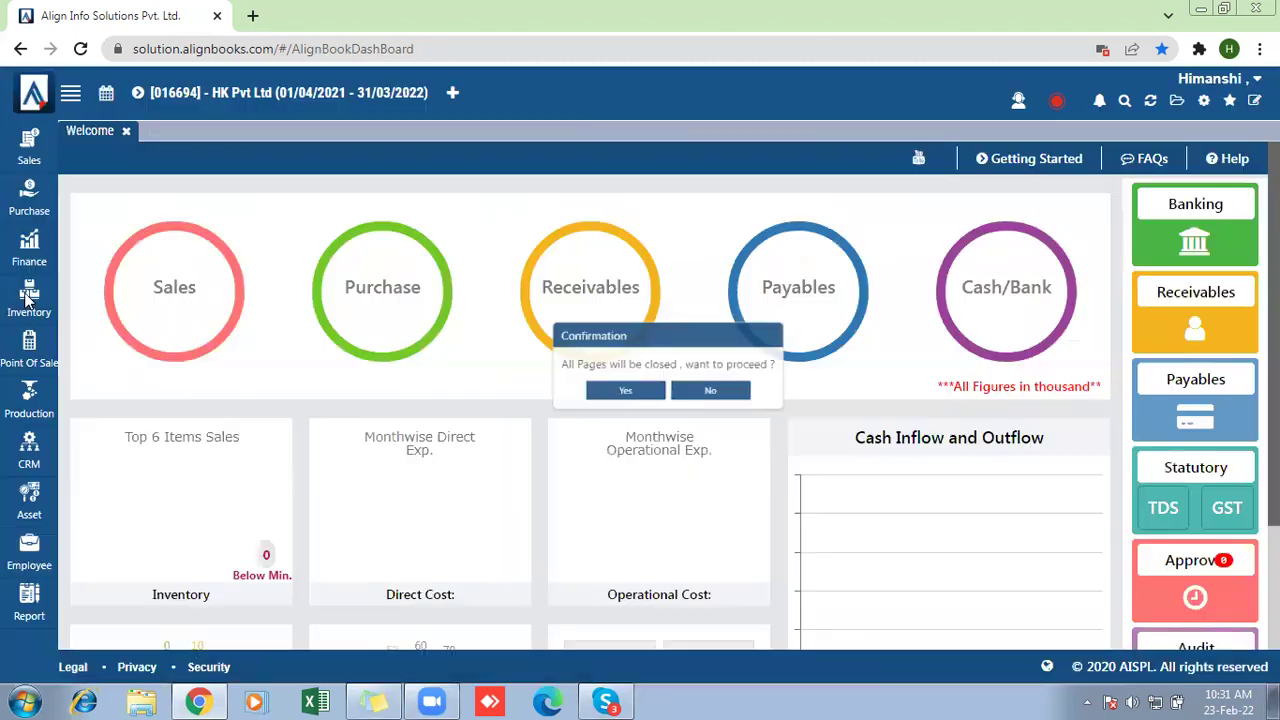
left_click(28, 299)
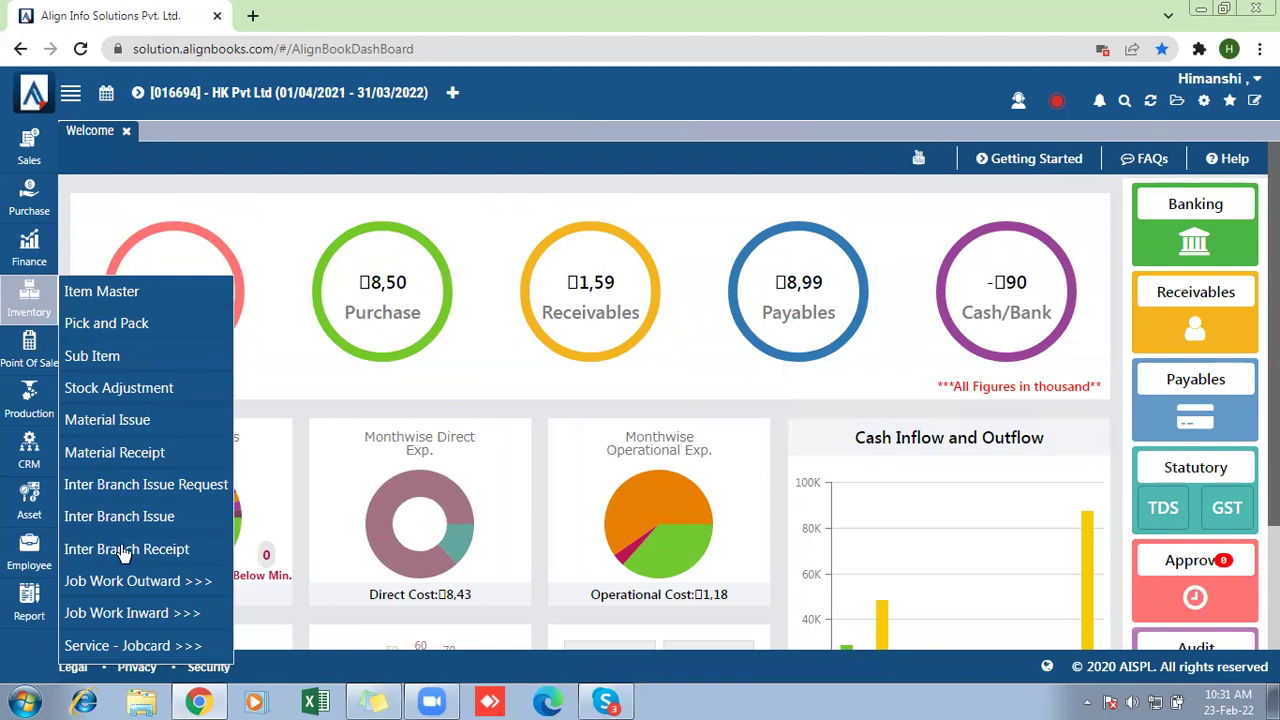
Turn off the Warehouse option in the company's inventory setup, save it and close the setup.
left_click(1203, 101)
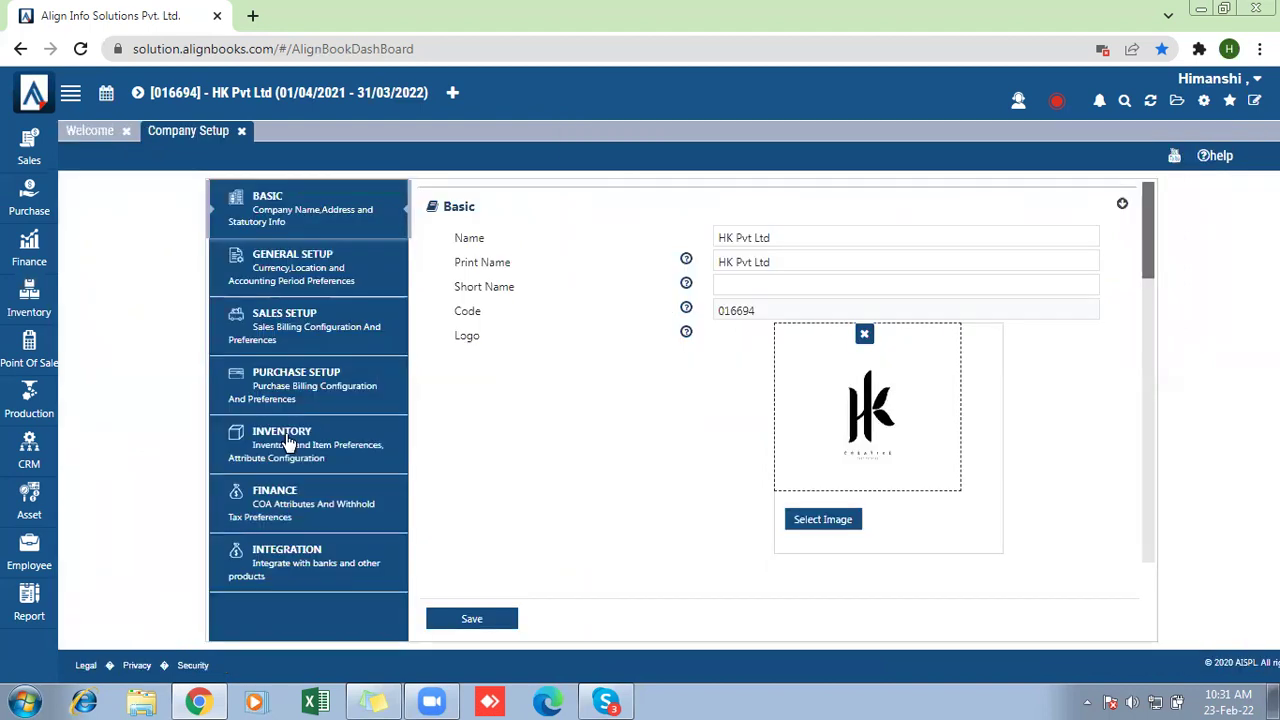
left_click(288, 443)
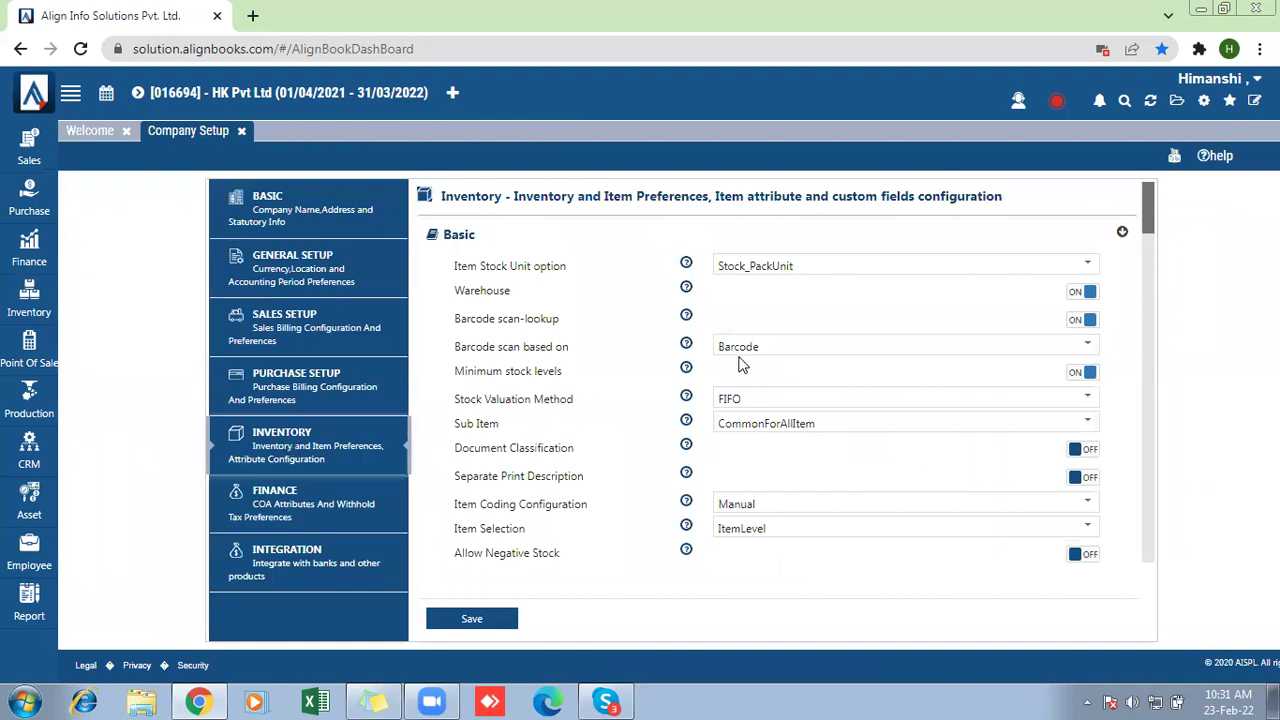
left_click(1084, 292)
left_click(470, 618)
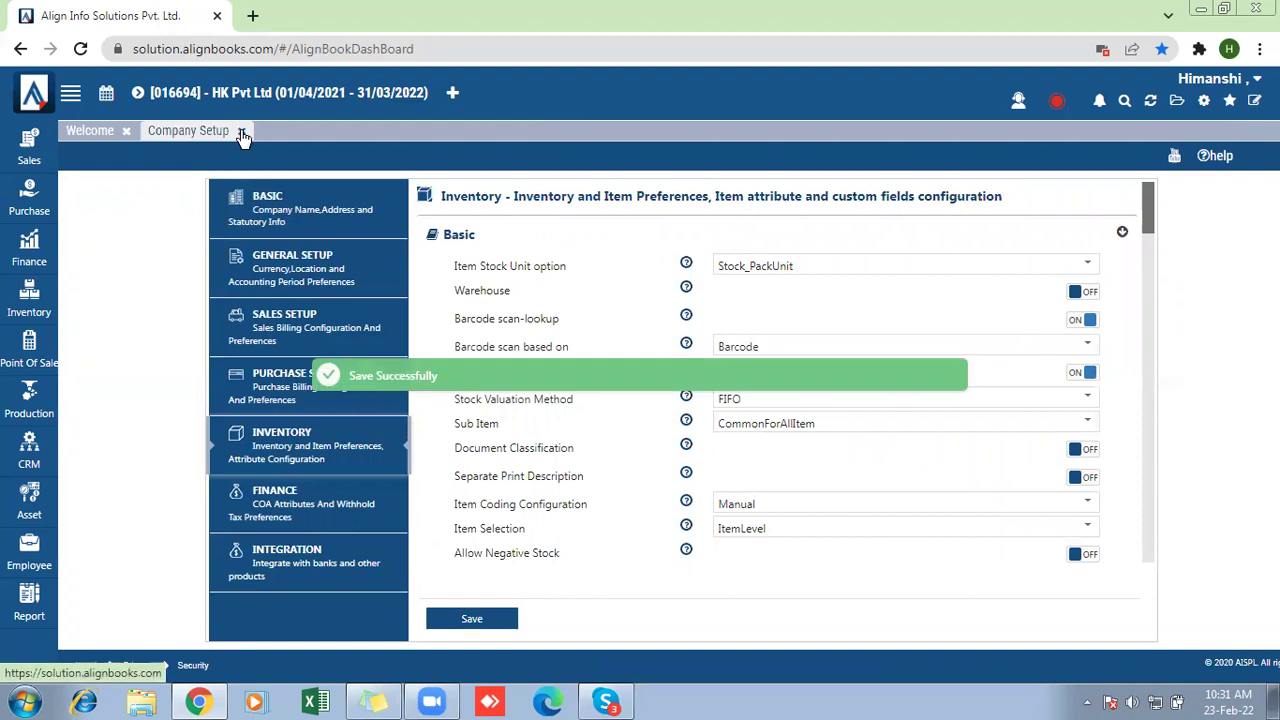
left_click(241, 131)
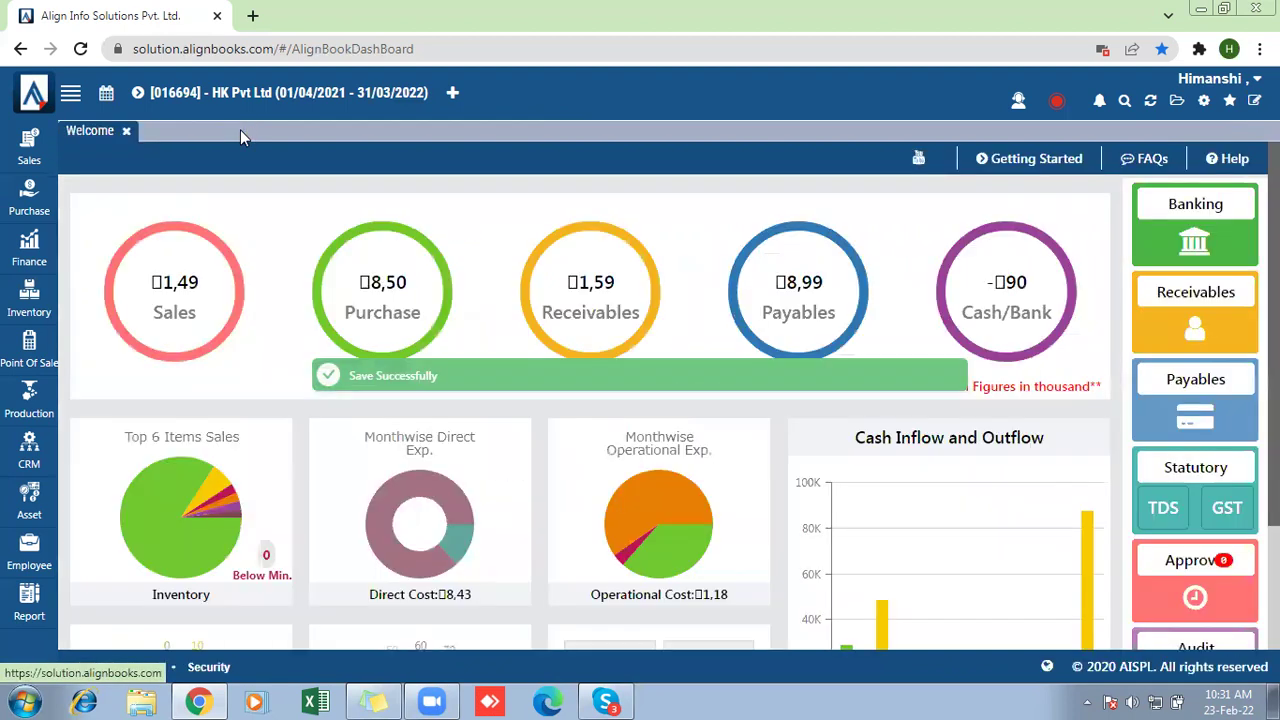
Open a new sales invoice to view its GST type options, including BranchTransfer, and close it without saving.
left_click(24, 302)
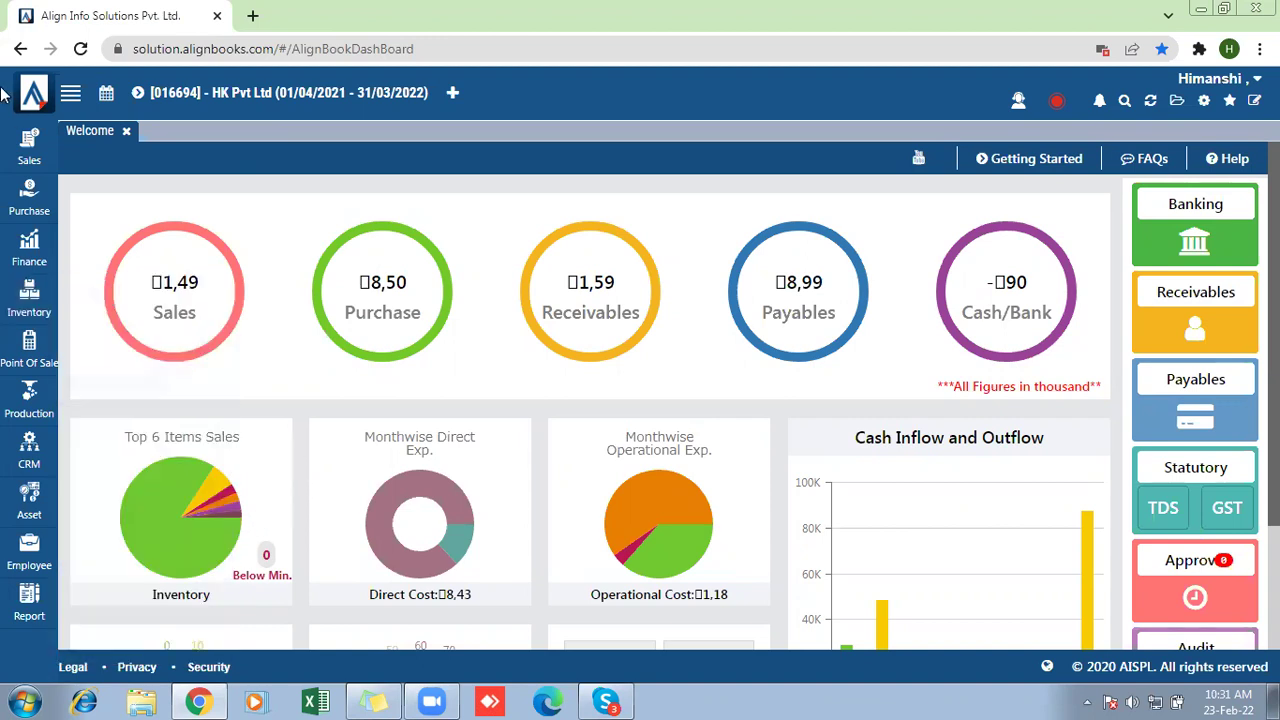
mouse_move(30, 170)
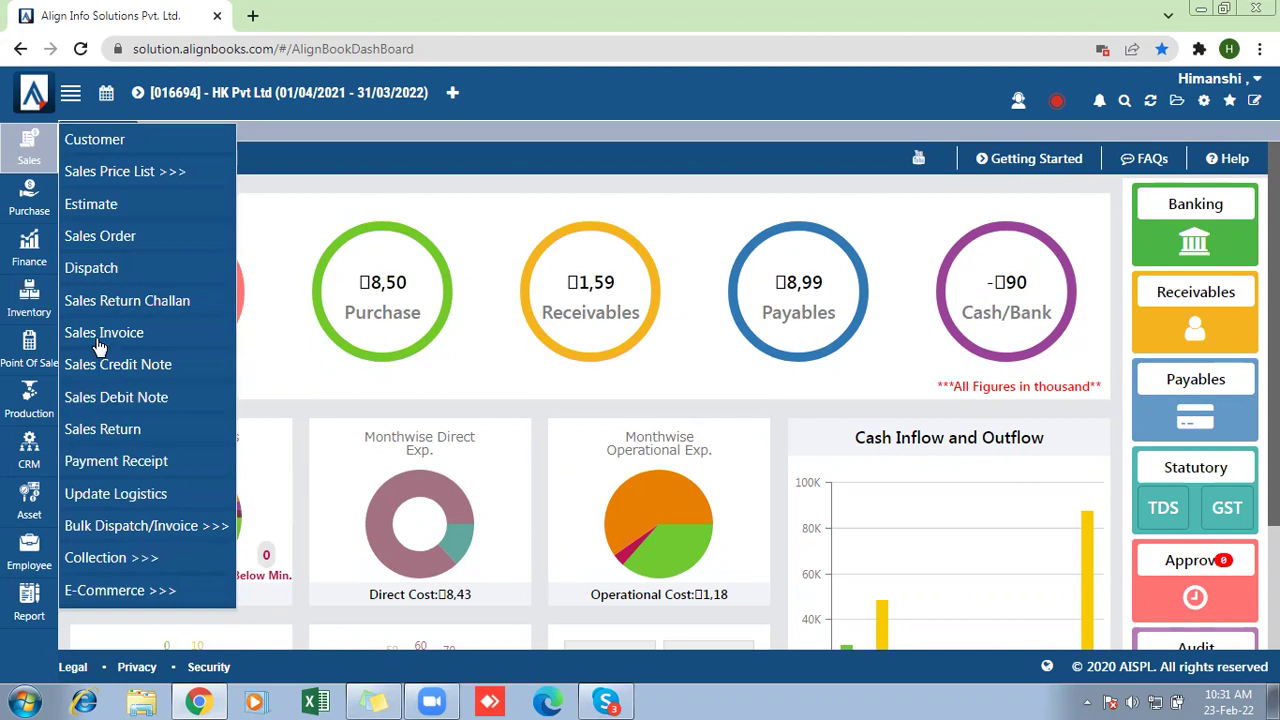
left_click(166, 344)
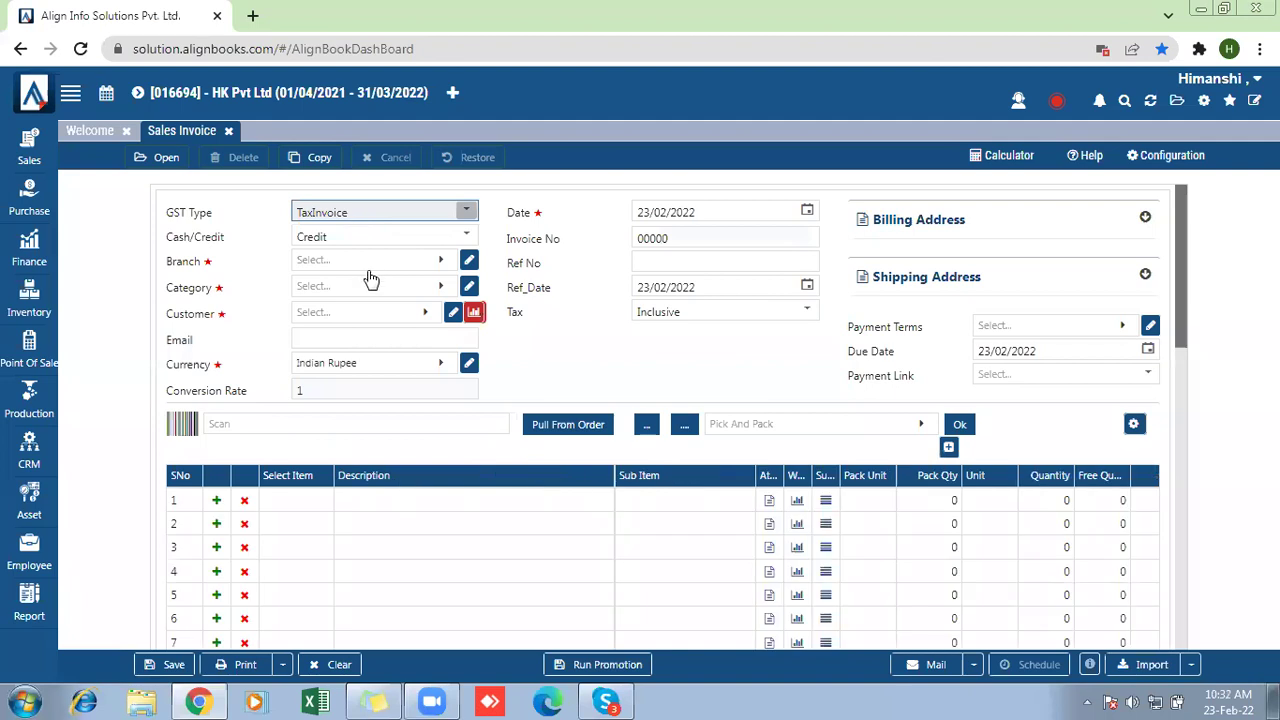
left_click(358, 214)
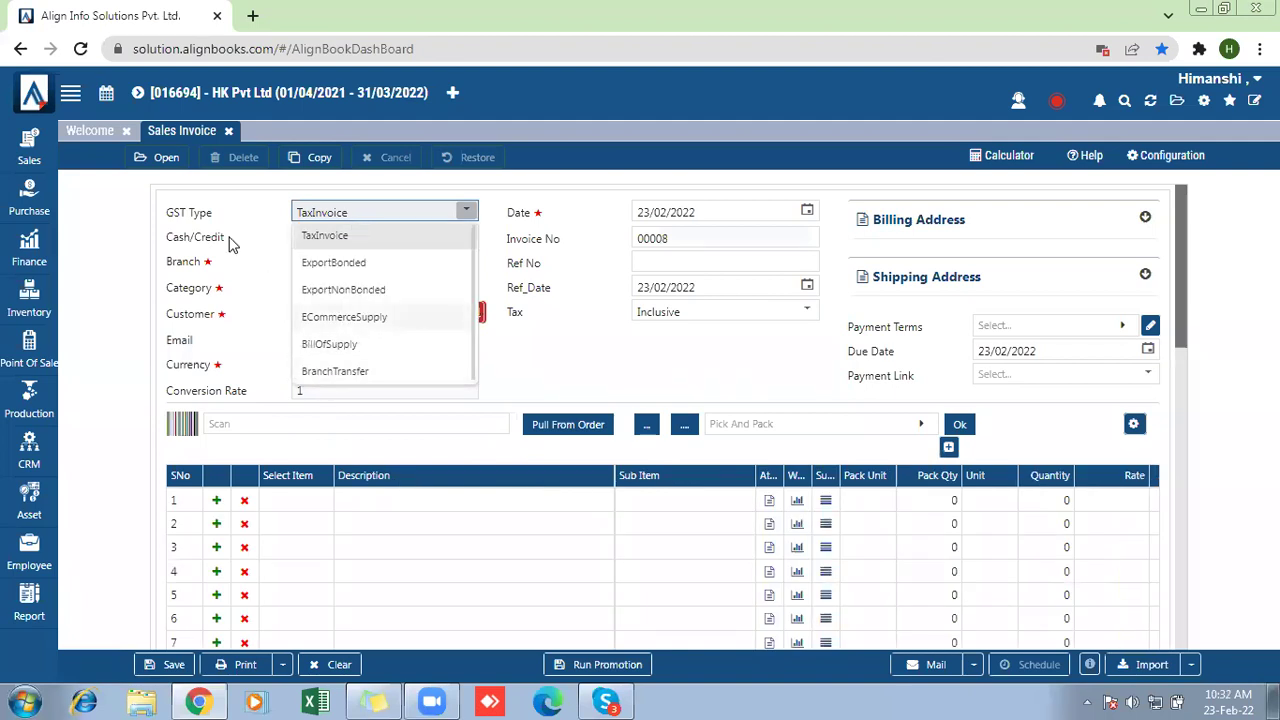
left_click(228, 132)
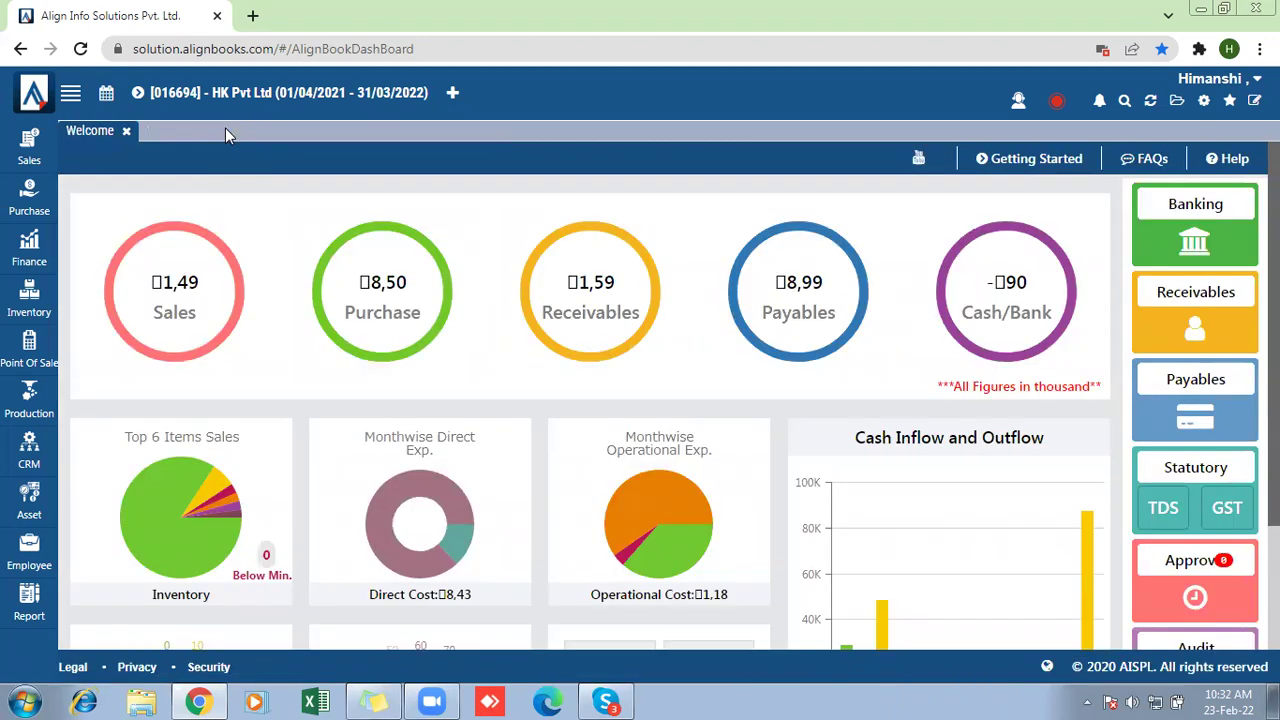
Open a new Inter Branch Issue voucher and look through the branches available for it.
mouse_move(29, 300)
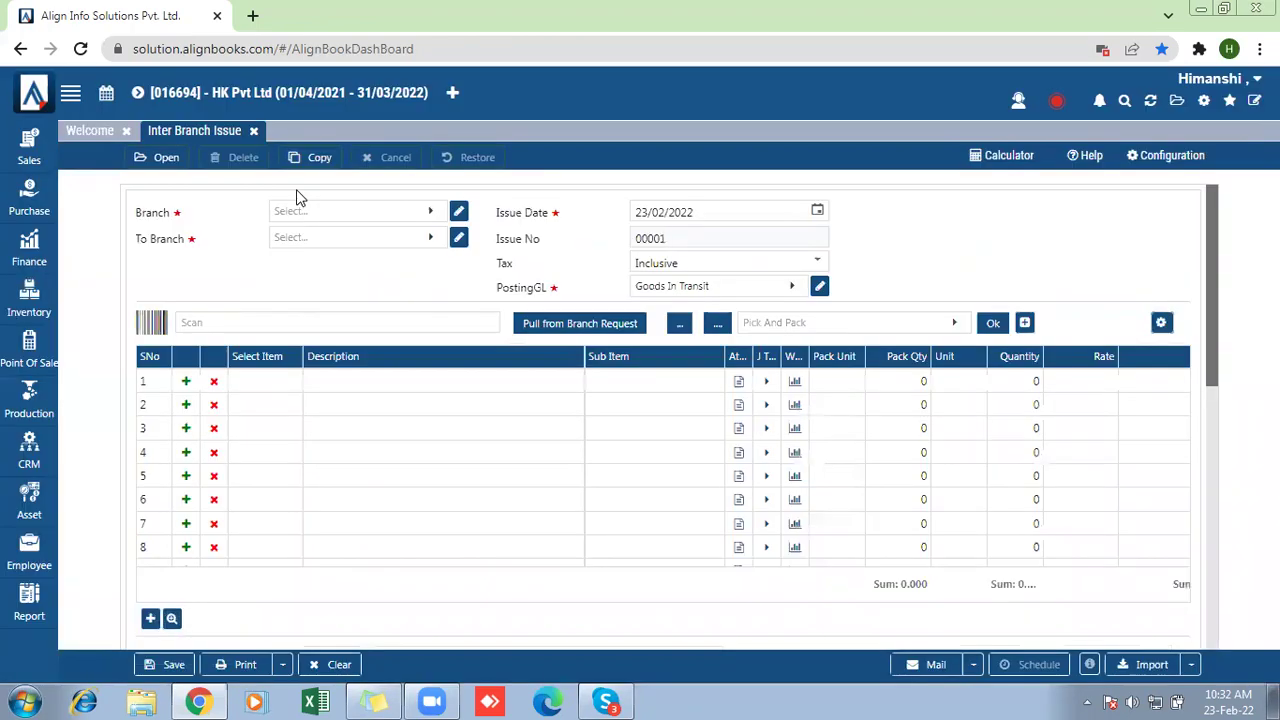
left_click(300, 216)
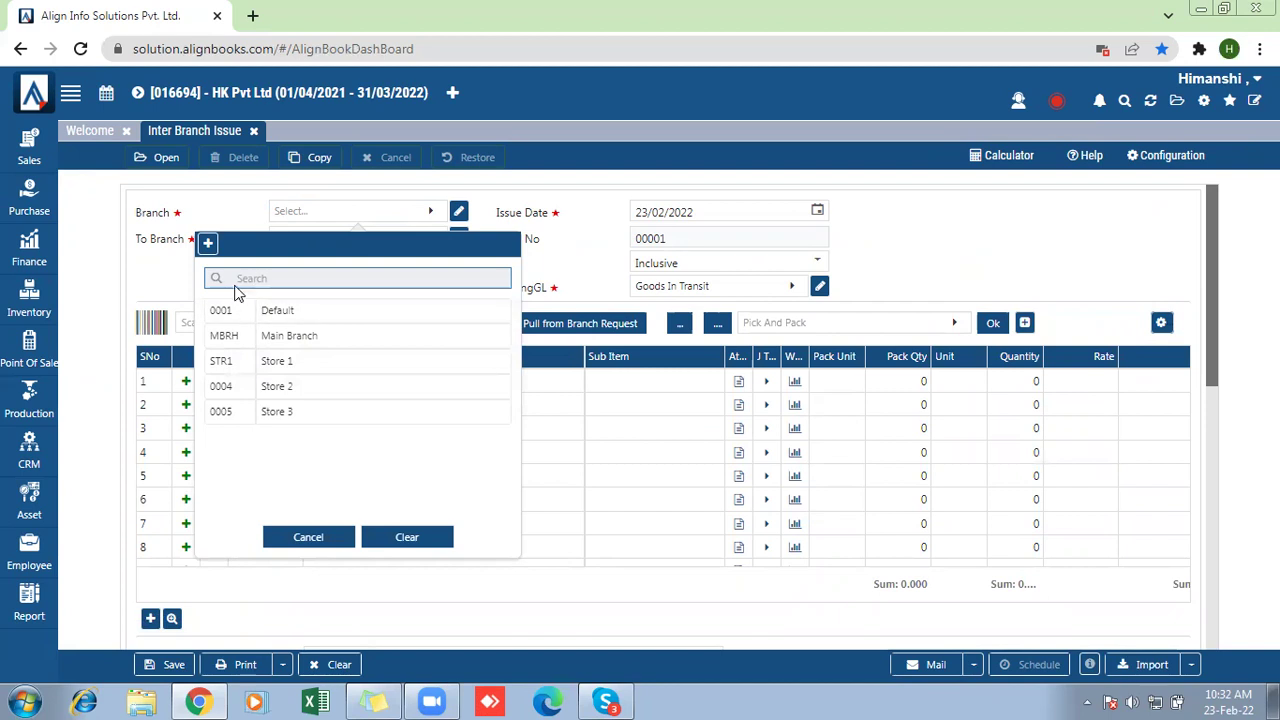
left_click(199, 228)
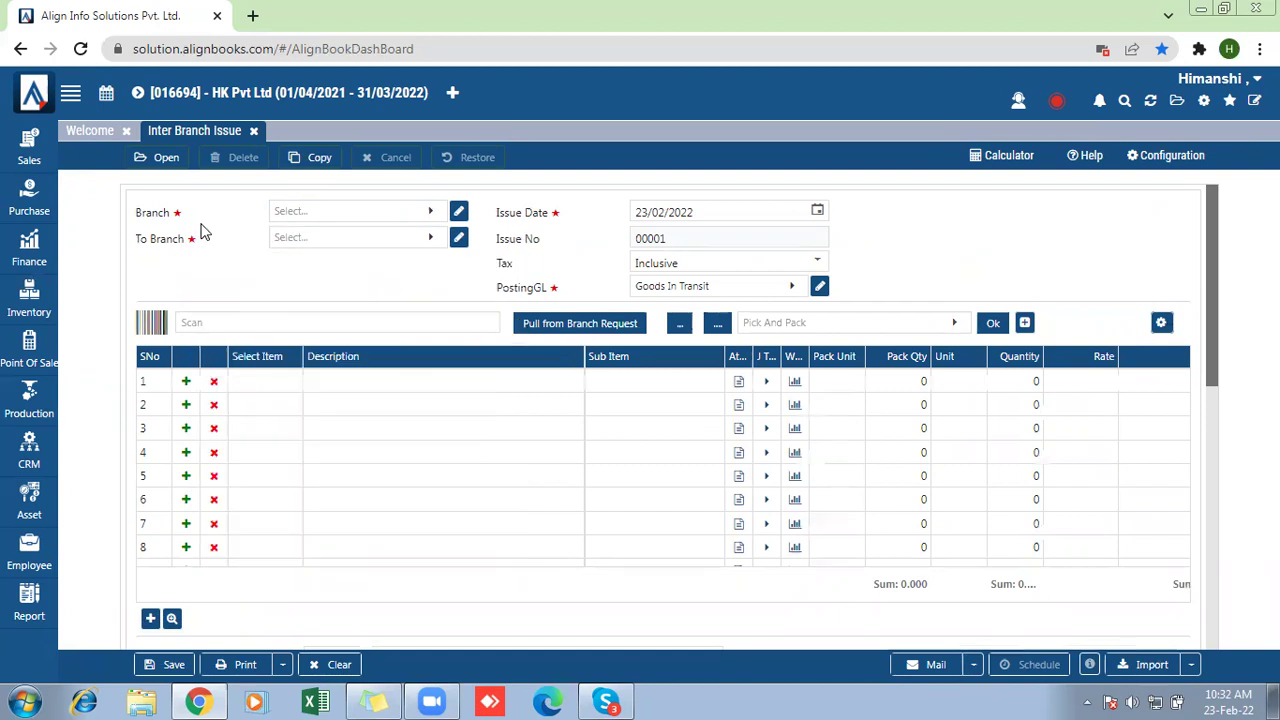
left_click(288, 213)
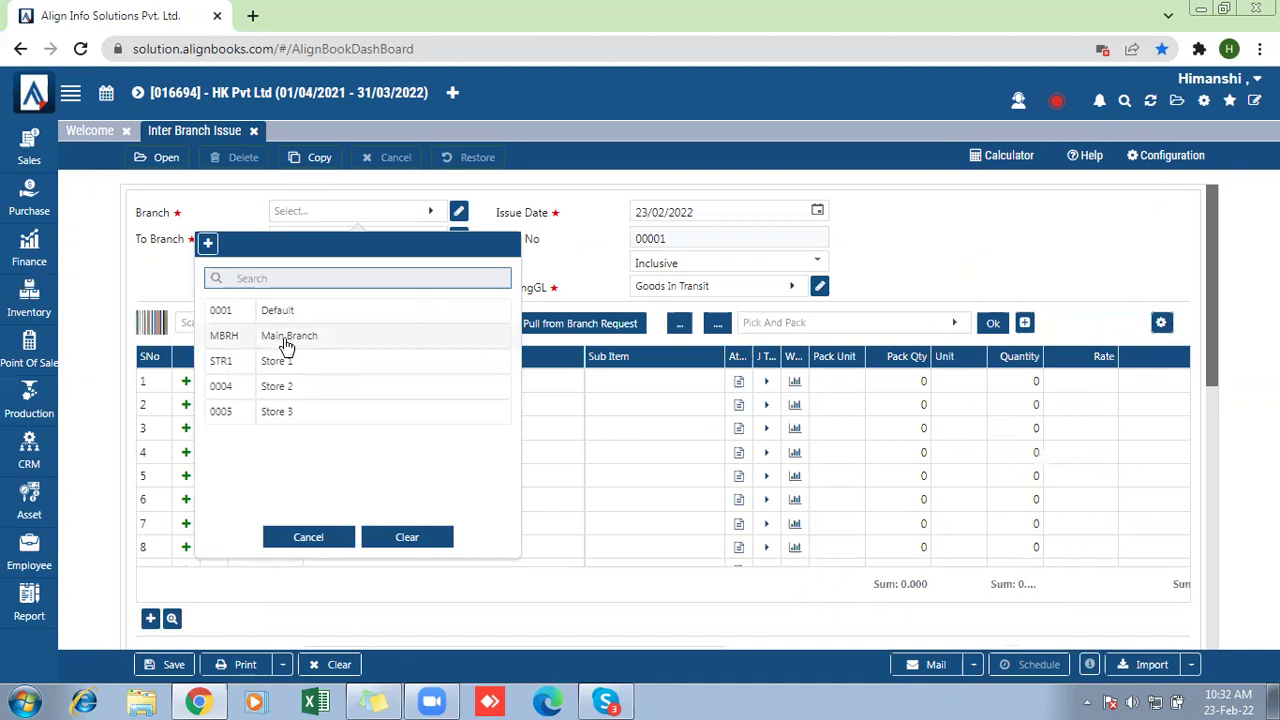
left_click(197, 183)
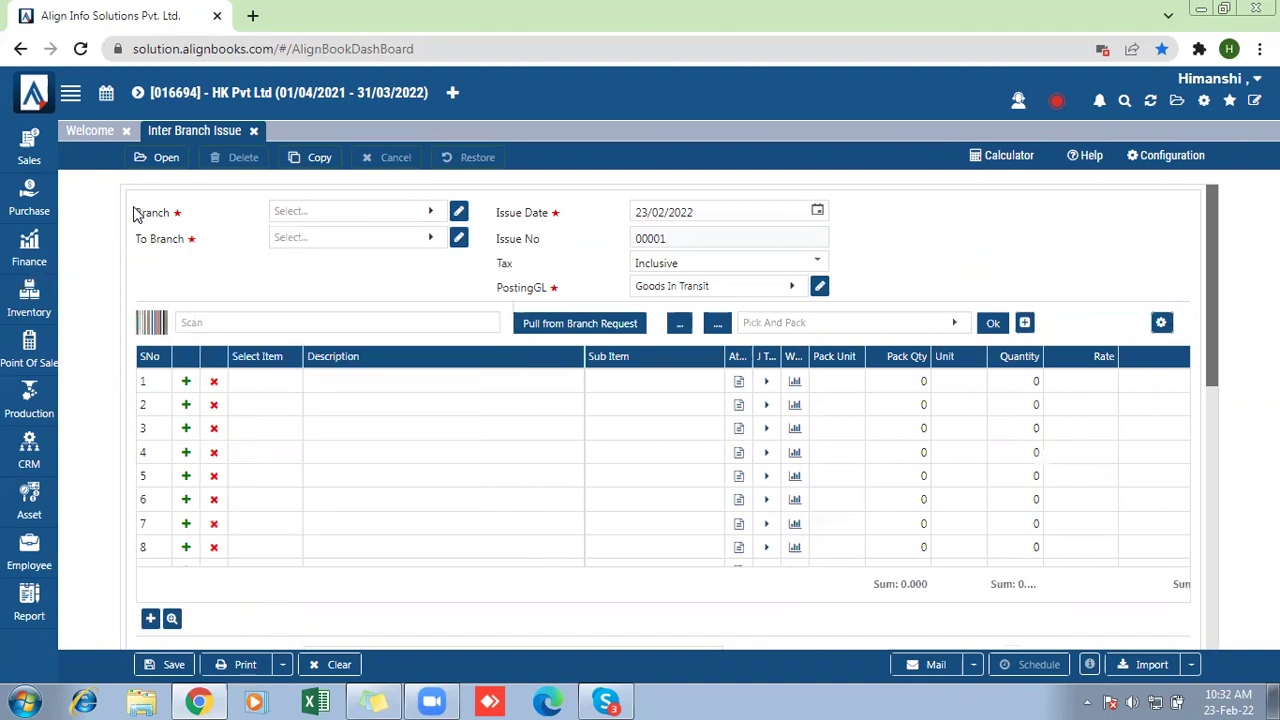
Set the inter branch issue's sending branch to Default and its receiving branch to Main Branch.
left_click_drag(135, 213, 180, 218)
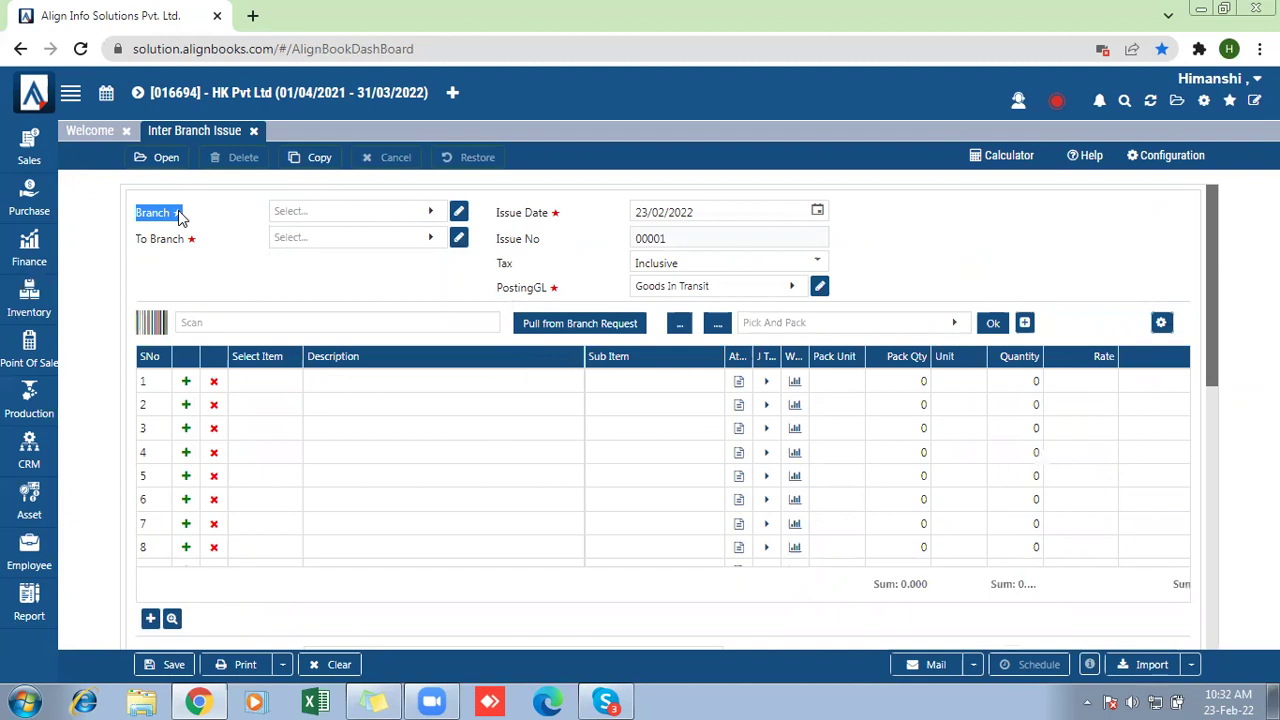
left_click(349, 213)
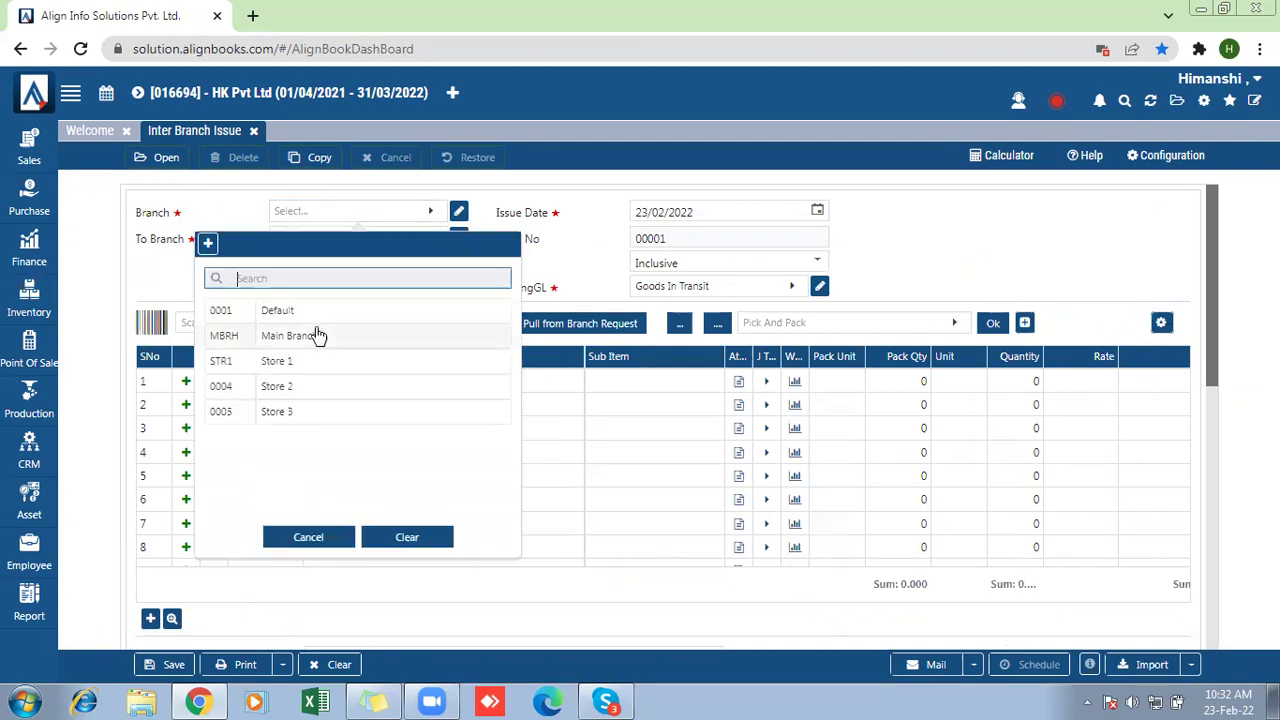
left_click(280, 315)
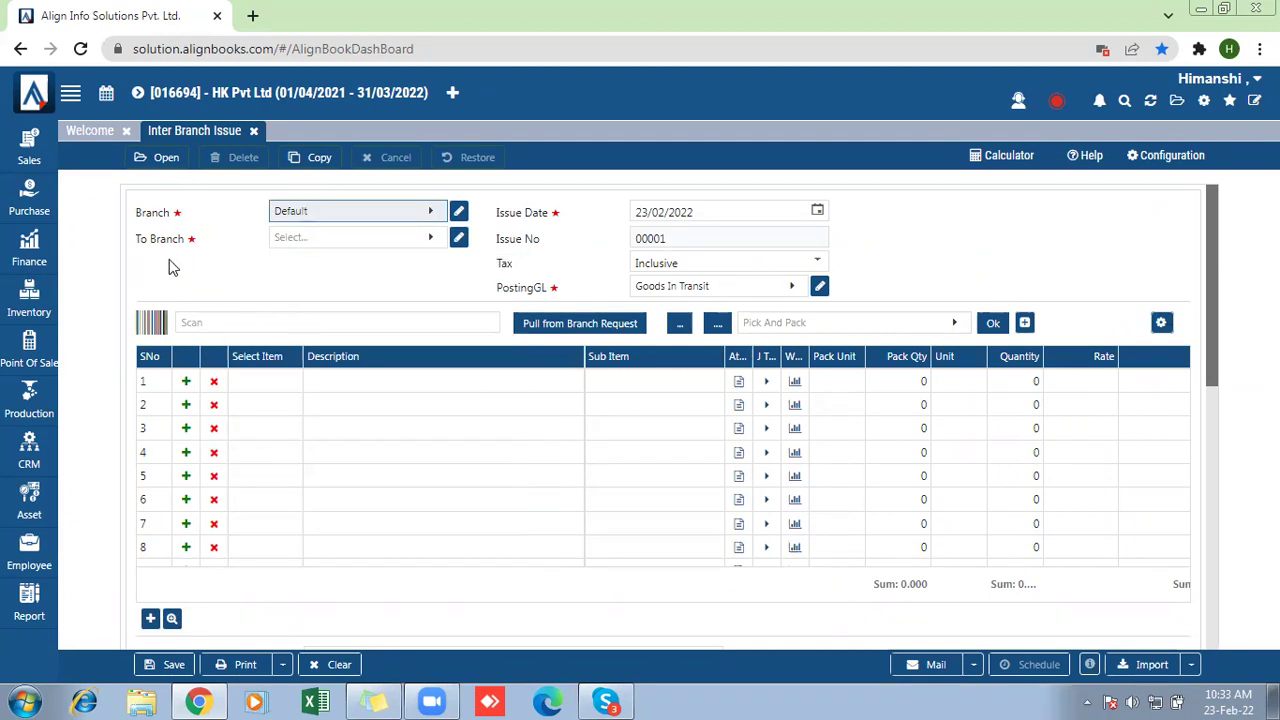
left_click_drag(136, 241, 214, 248)
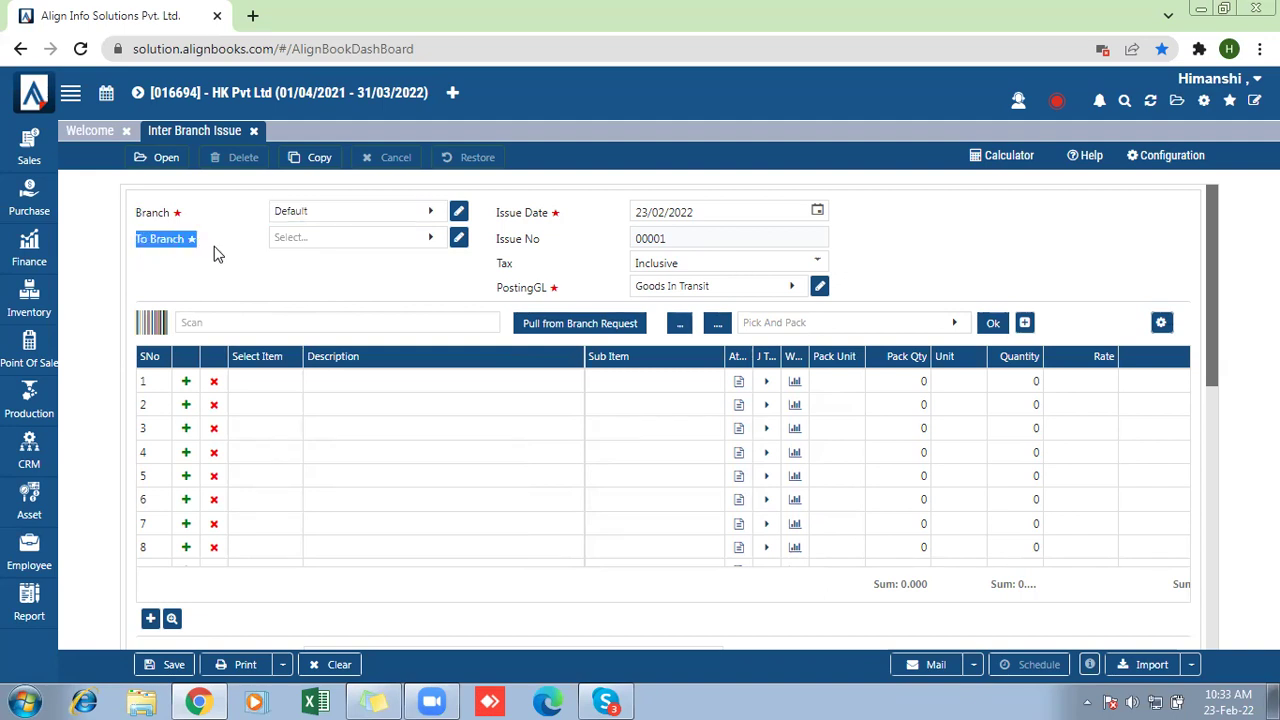
left_click(323, 238)
left_click(298, 363)
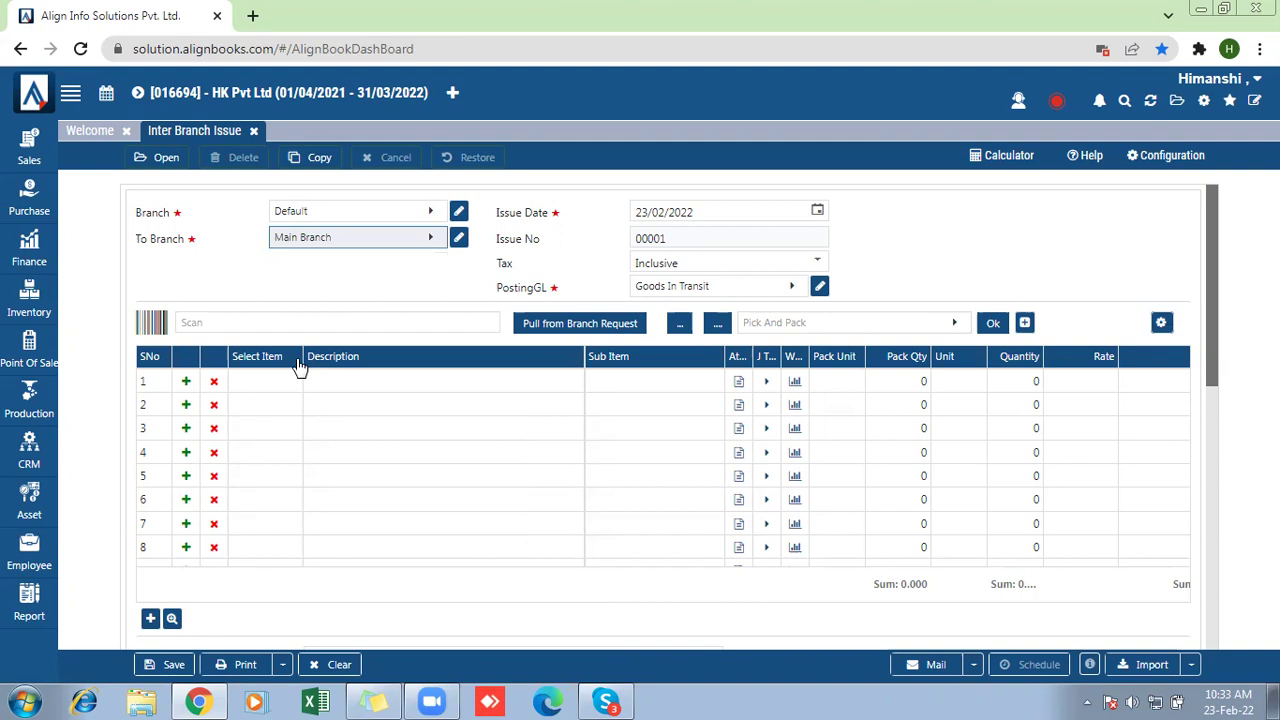
Add Amul Butter 500g as the first item of the inter branch issue and accept its attributes without filling them in.
left_click(245, 390)
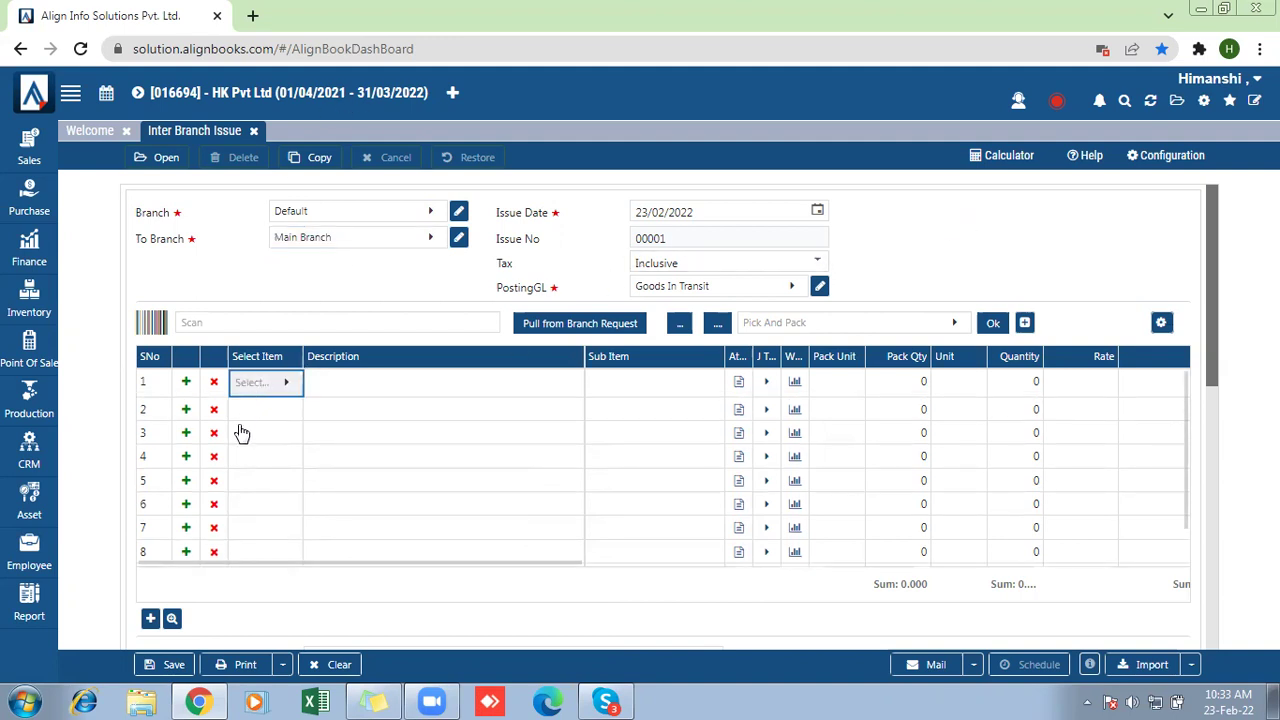
left_click(263, 389)
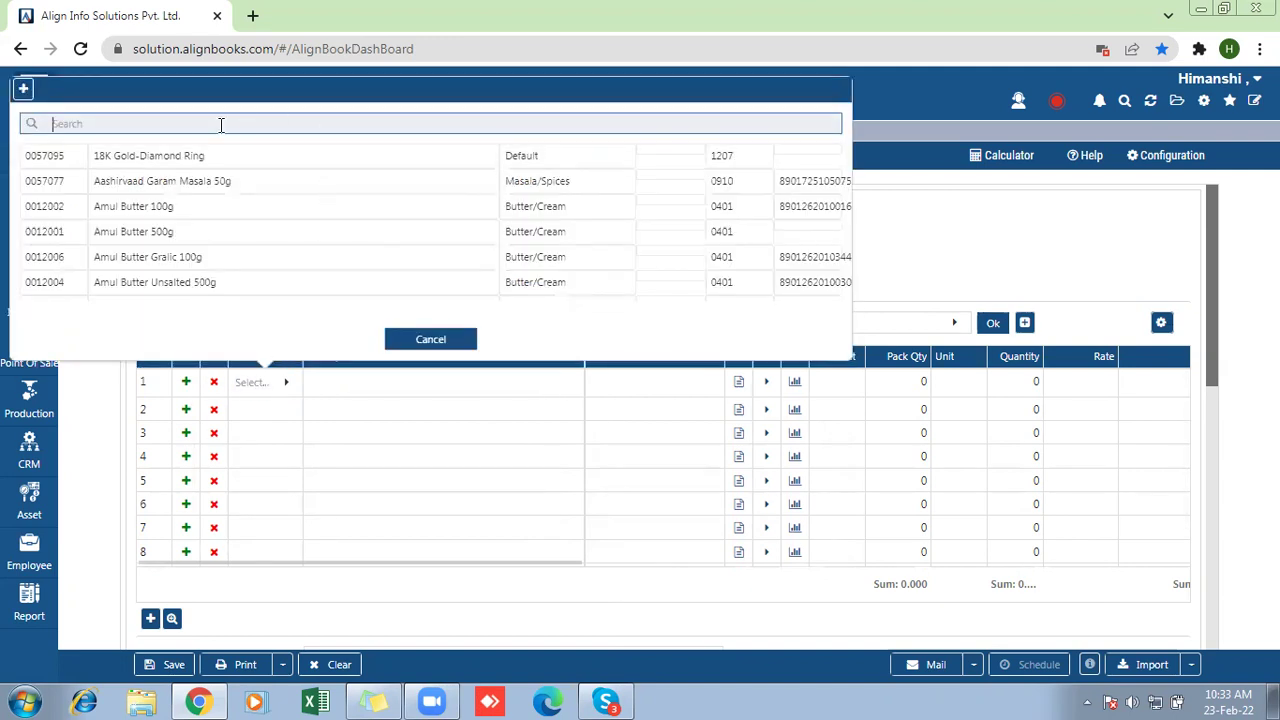
key("Down")
key("Down")
key("Down")
key("Down")
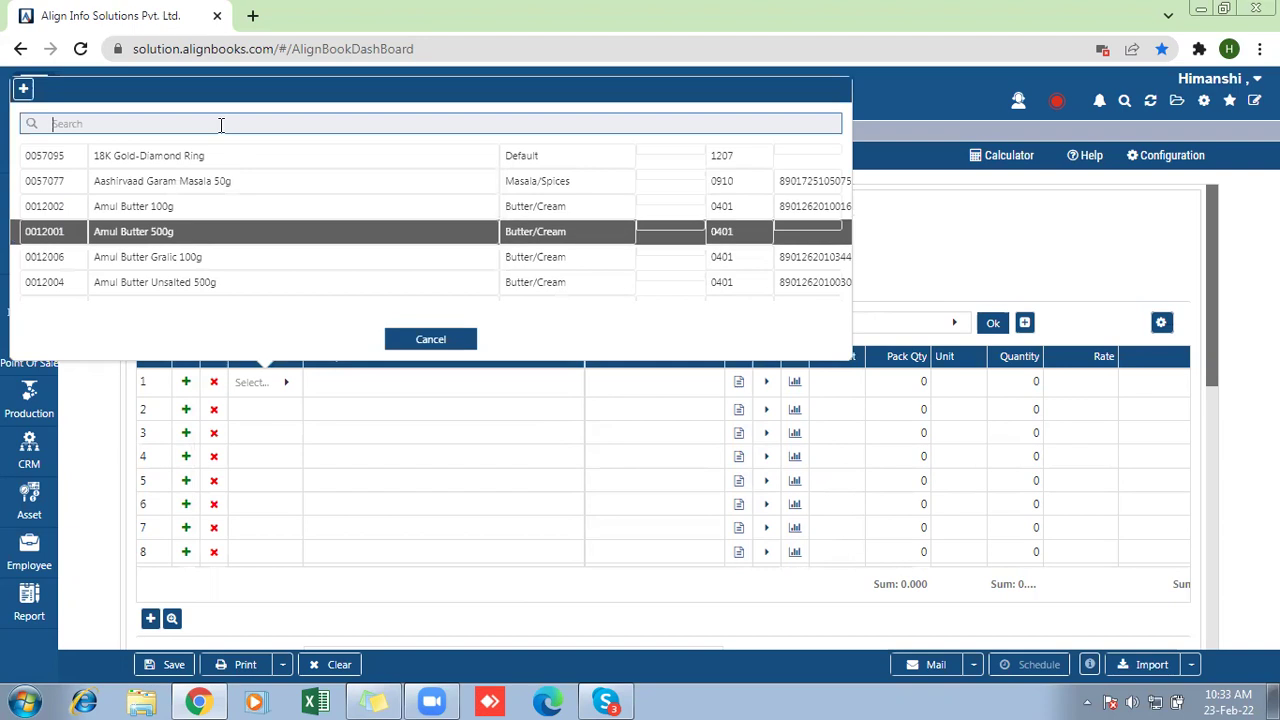
key("Return")
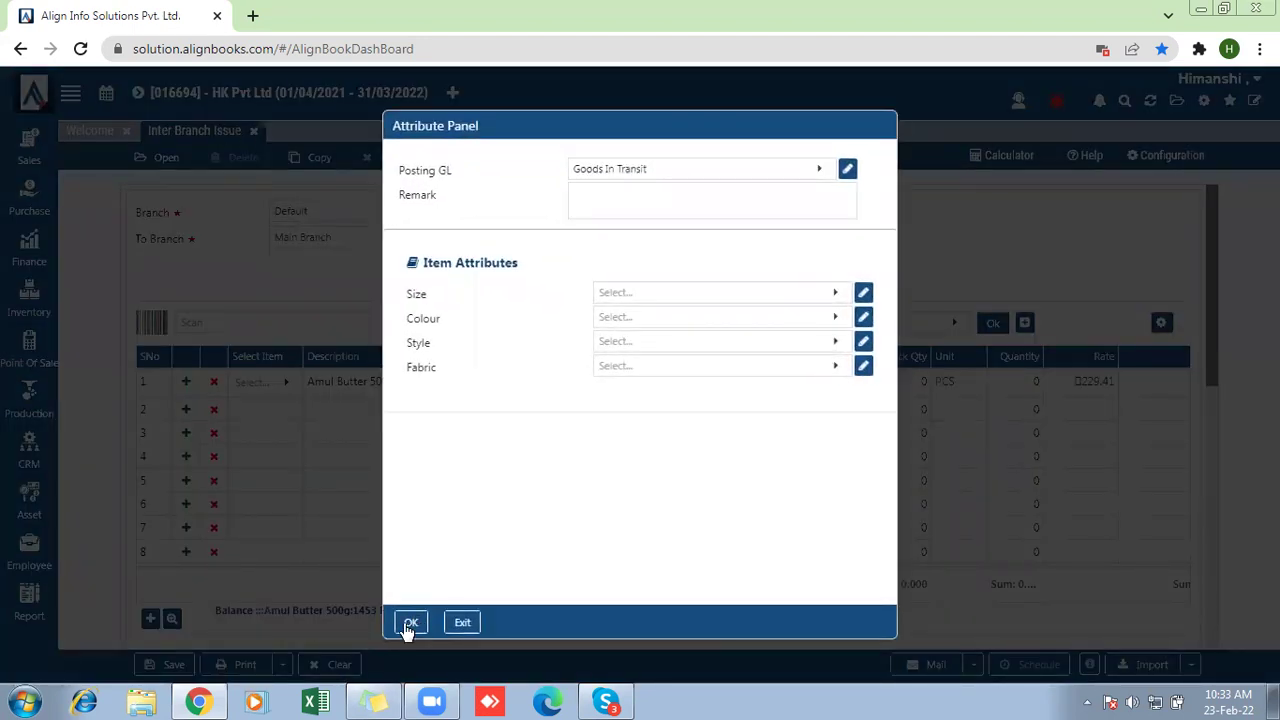
left_click(412, 626)
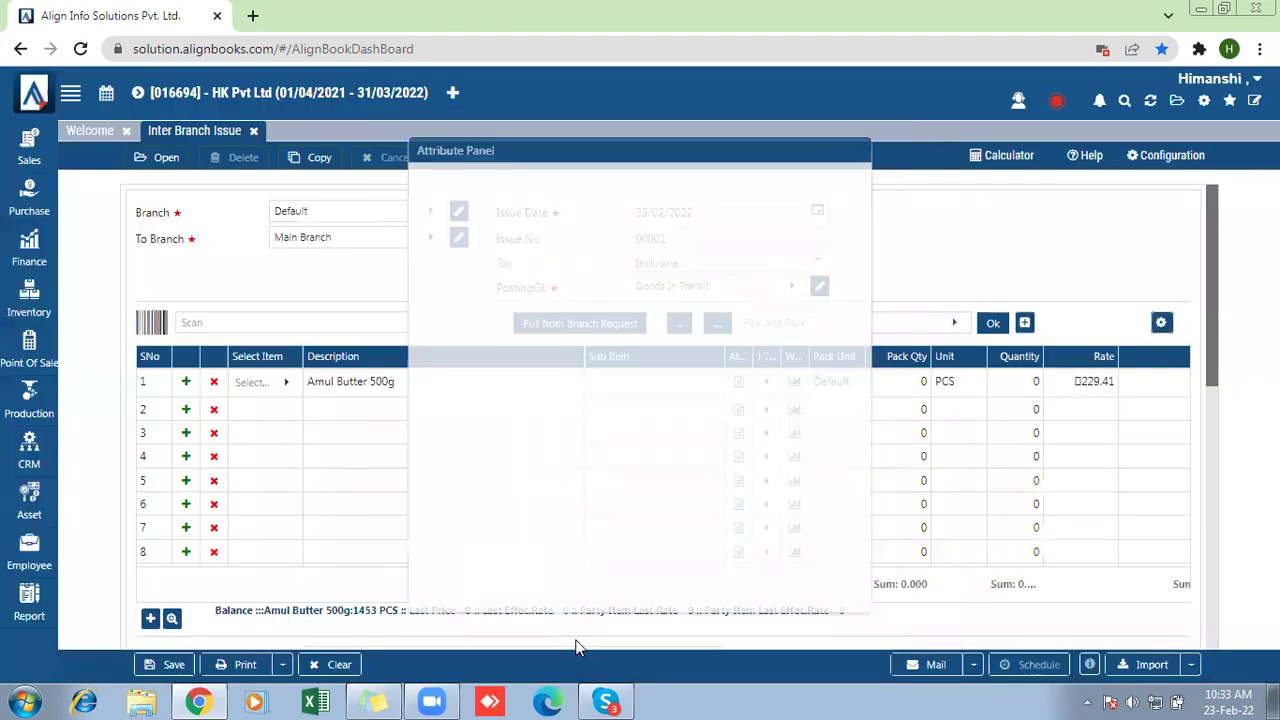
Set the issued quantity of Amul Butter 500g to 100 and save the inter branch issue.
left_click(1026, 386)
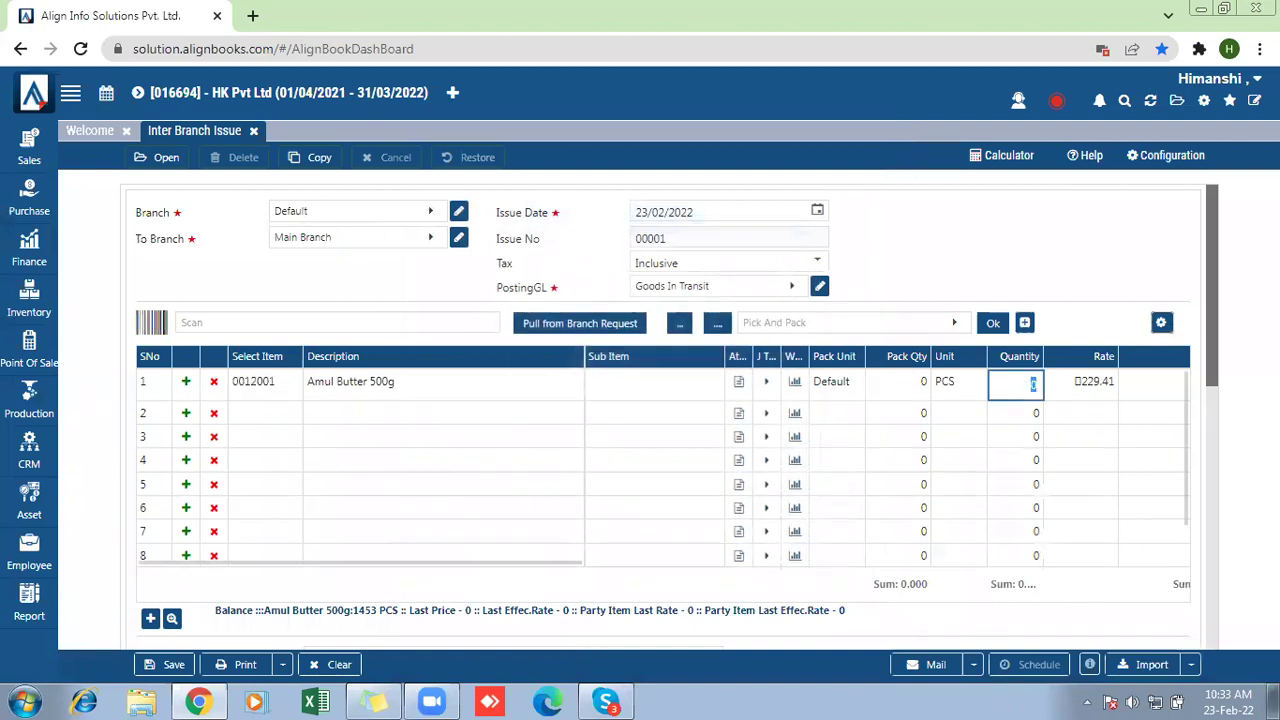
type("100")
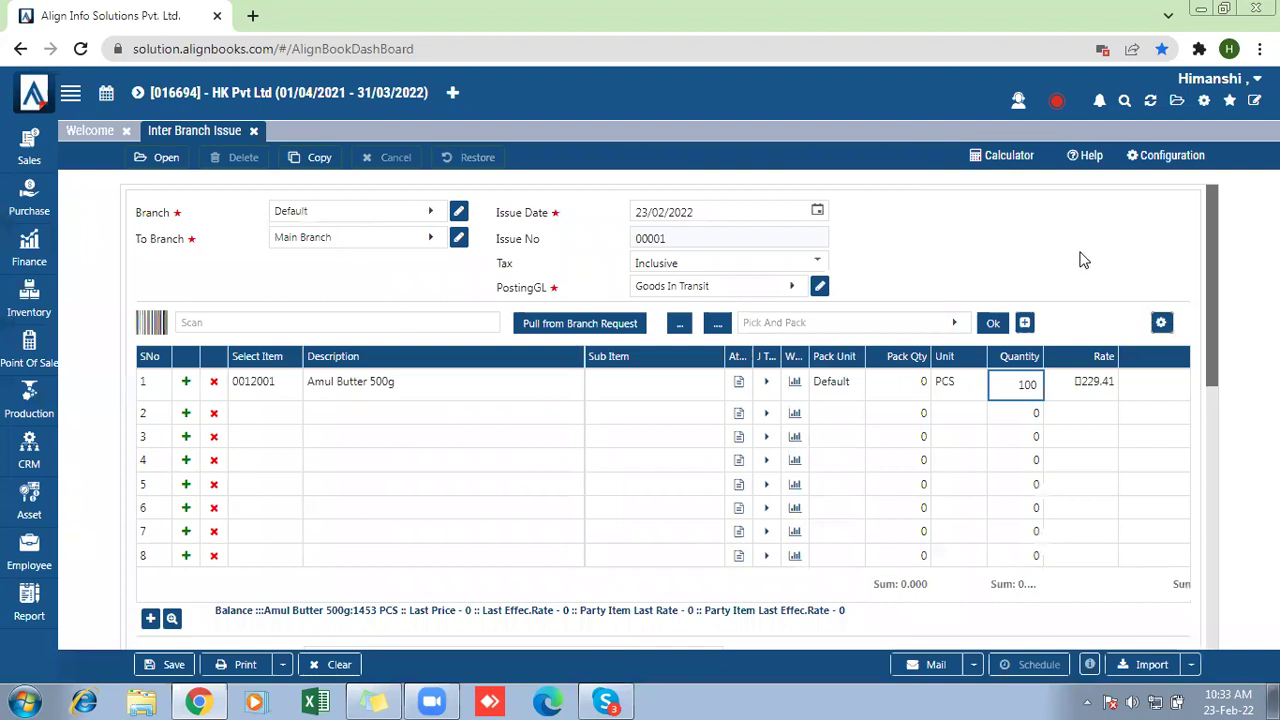
left_click(1083, 397)
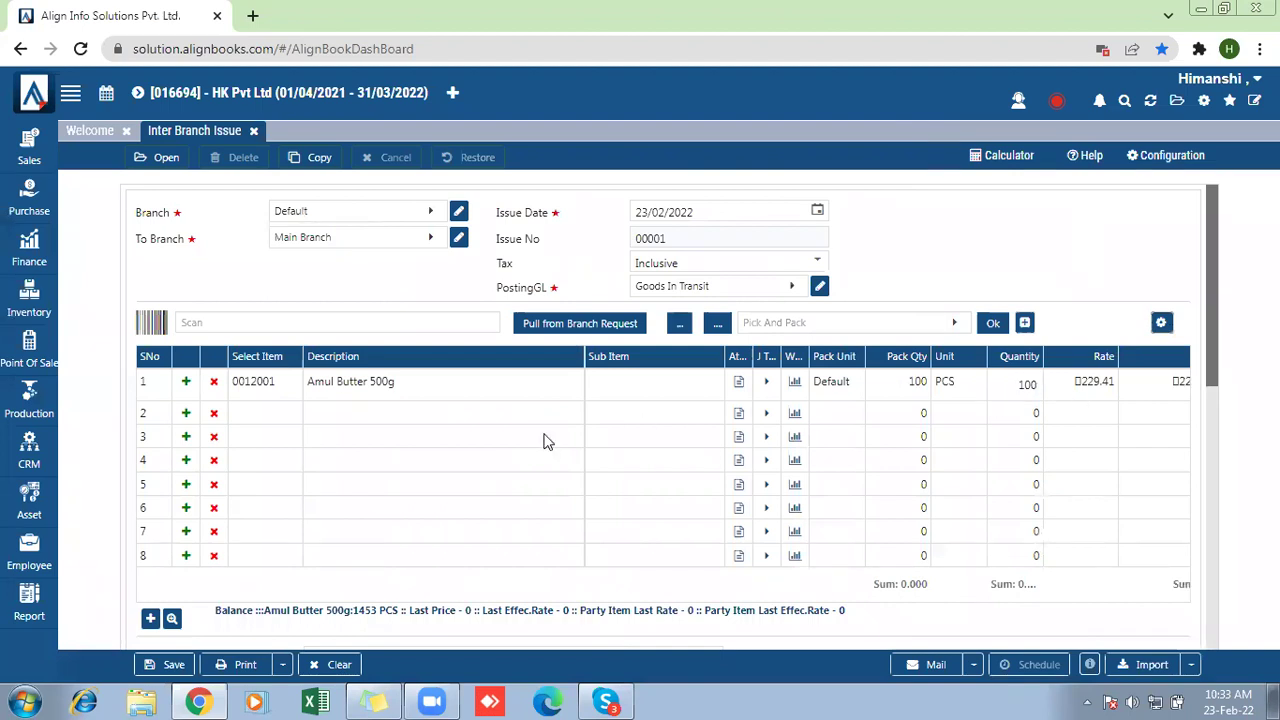
left_click(172, 664)
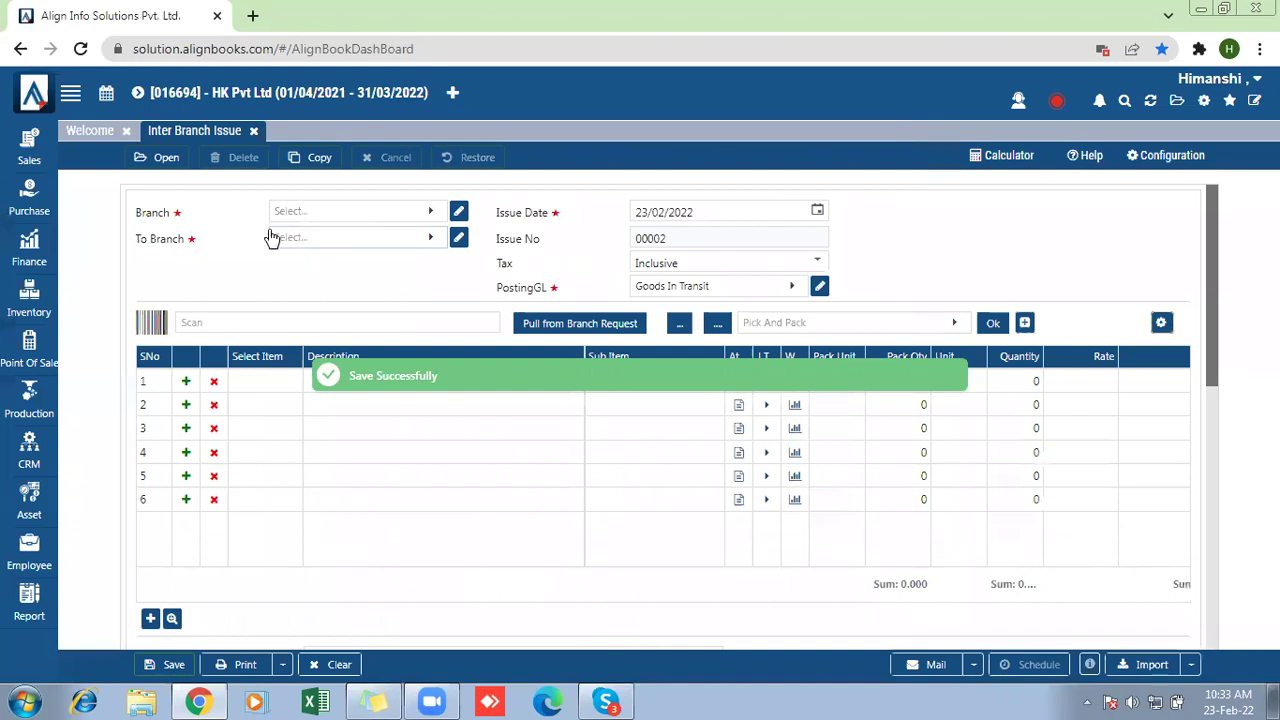
Open the Stock Trial report and filter it to the Default branch only.
left_click(20, 600)
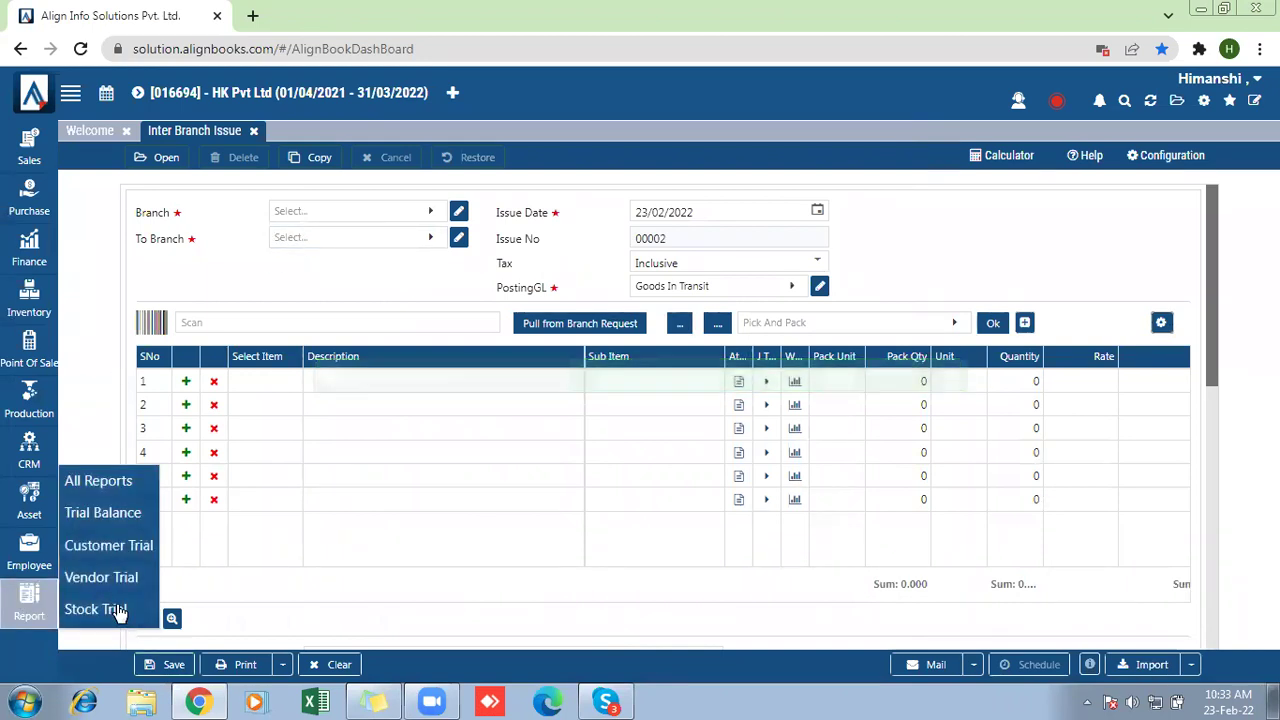
left_click(117, 610)
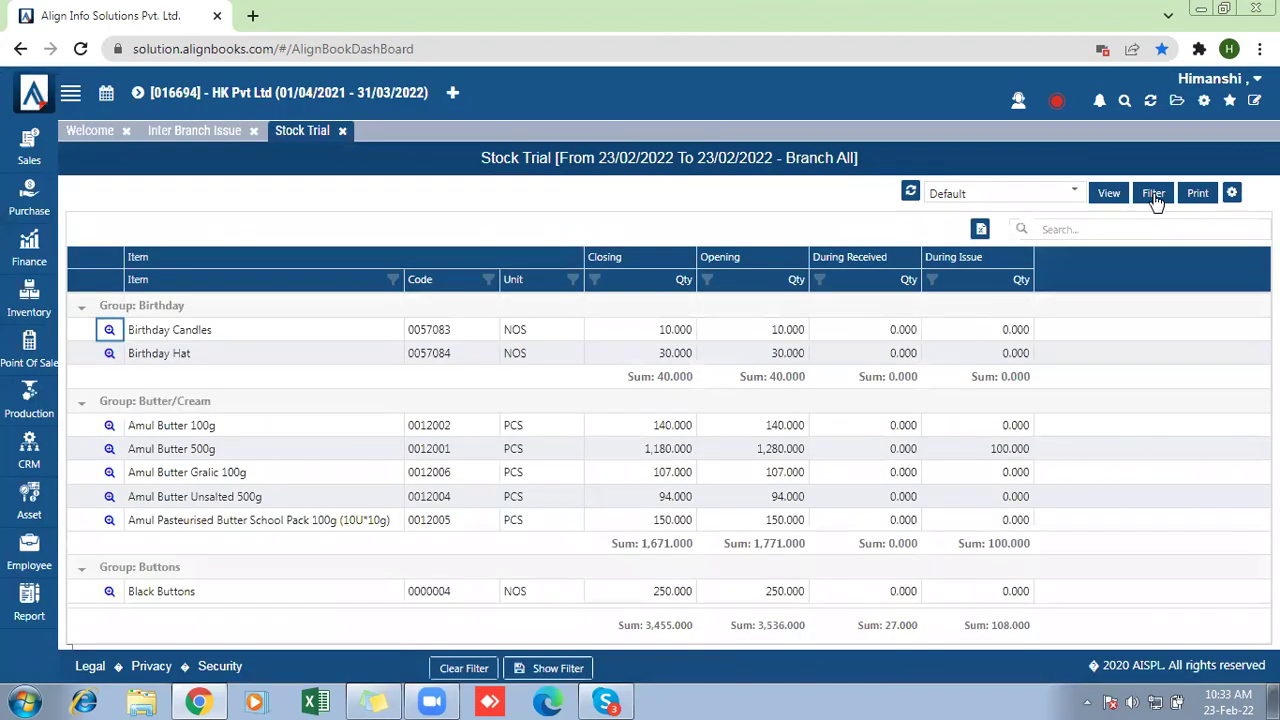
left_click(1153, 194)
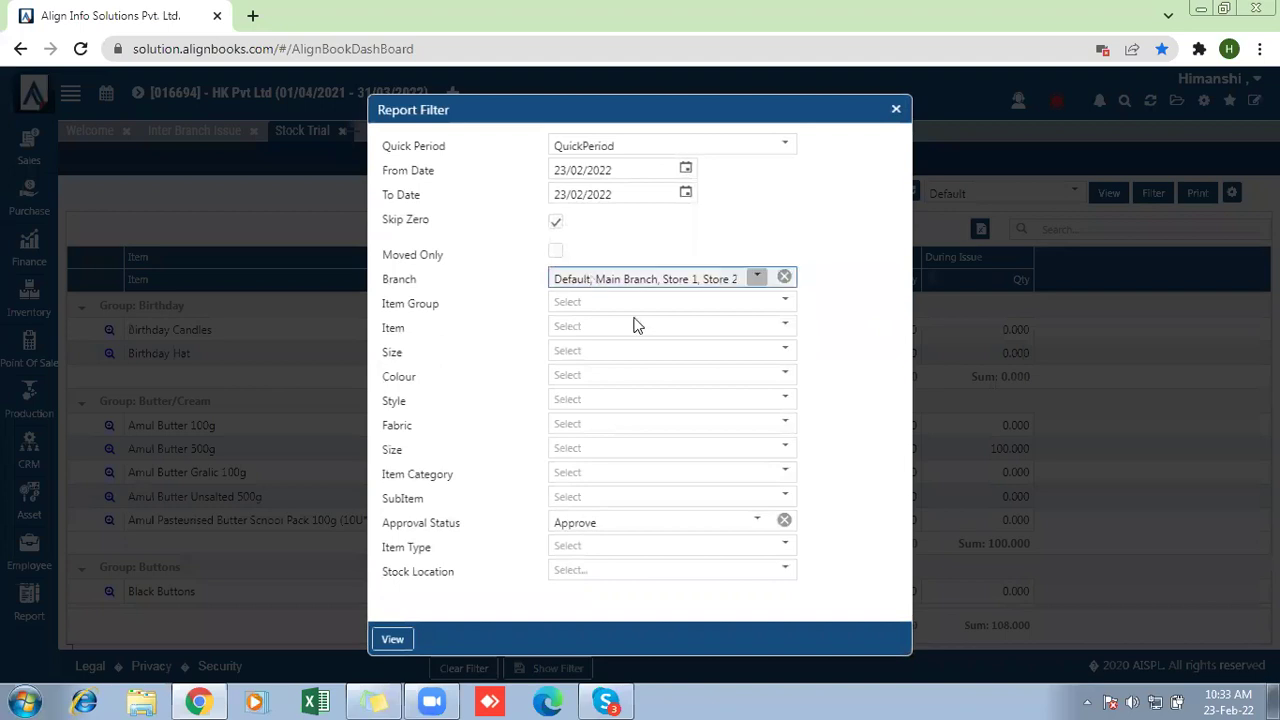
left_click(587, 338)
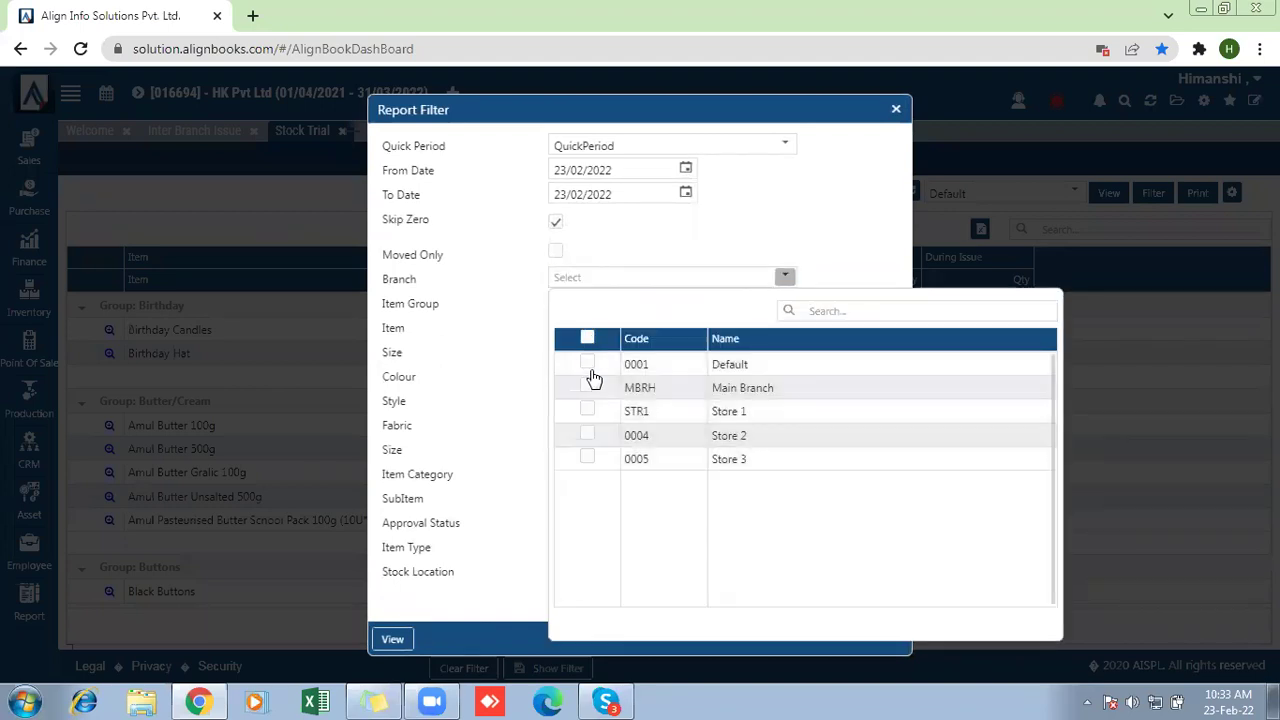
left_click(587, 365)
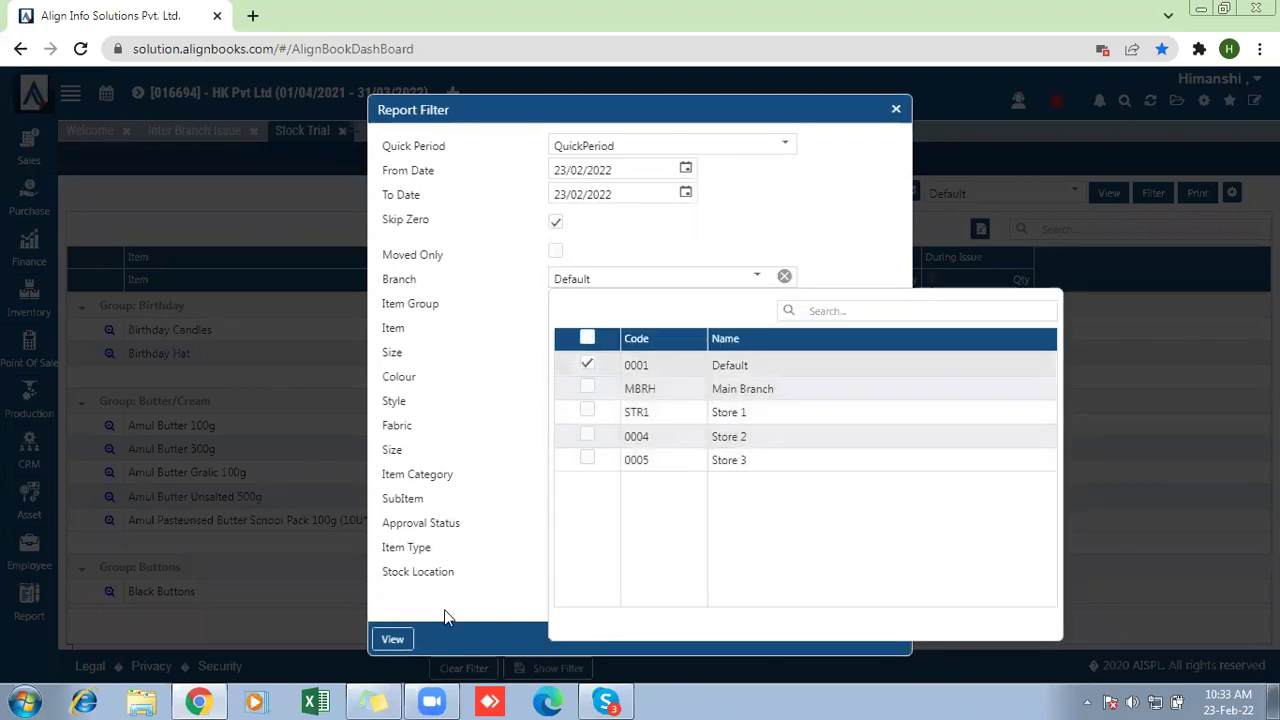
left_click(392, 640)
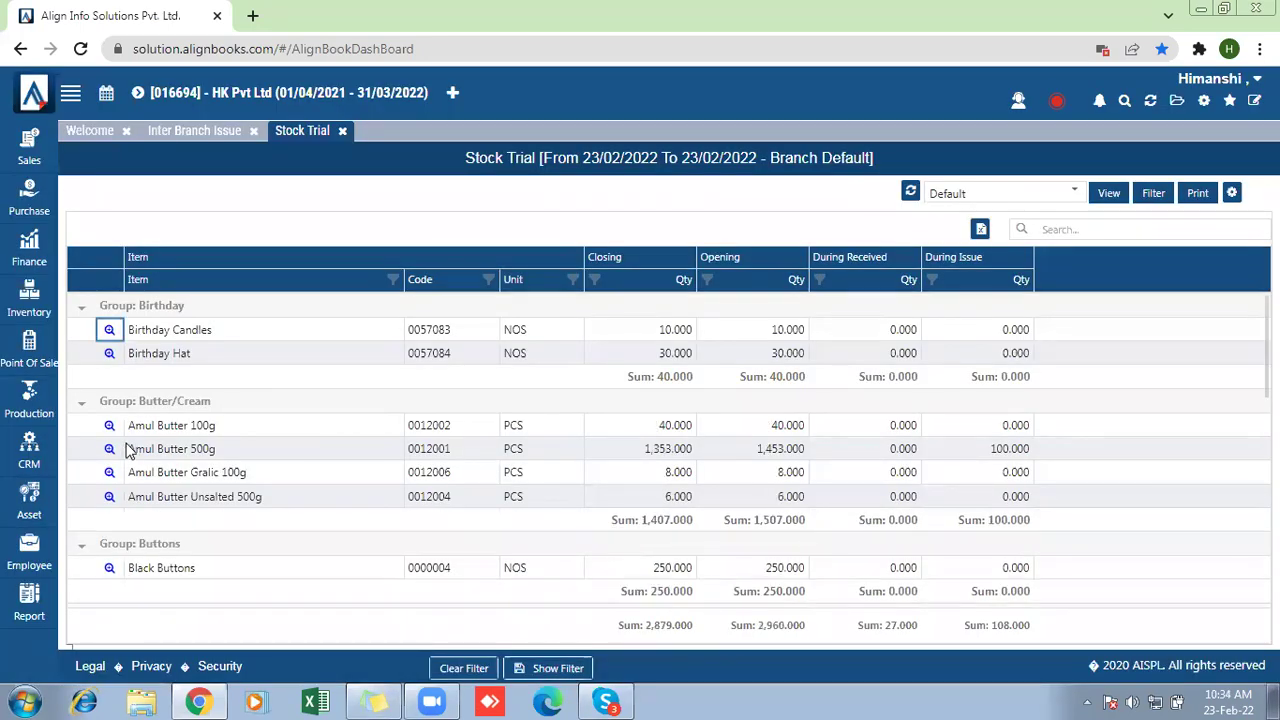
Examine the opening, issued and closing quantities of Amul Butter 500g in the Default branch's stock trial.
left_click_drag(128, 449, 232, 455)
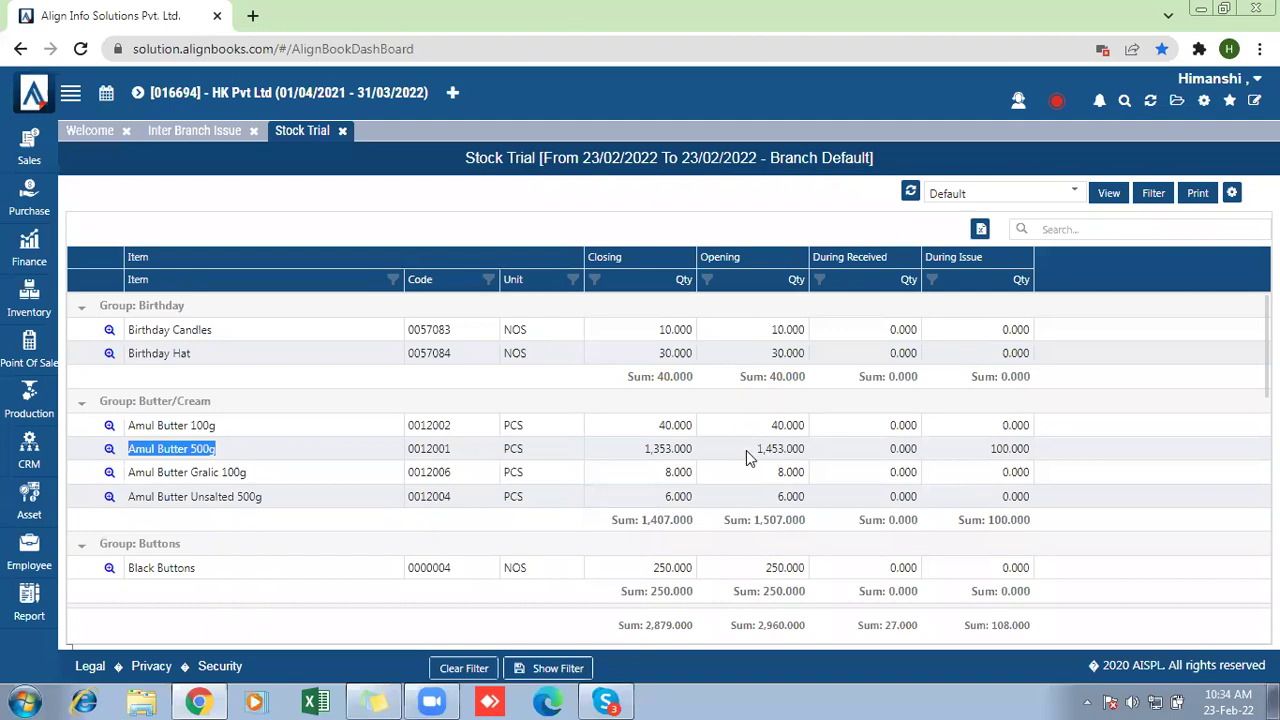
left_click_drag(757, 450, 801, 456)
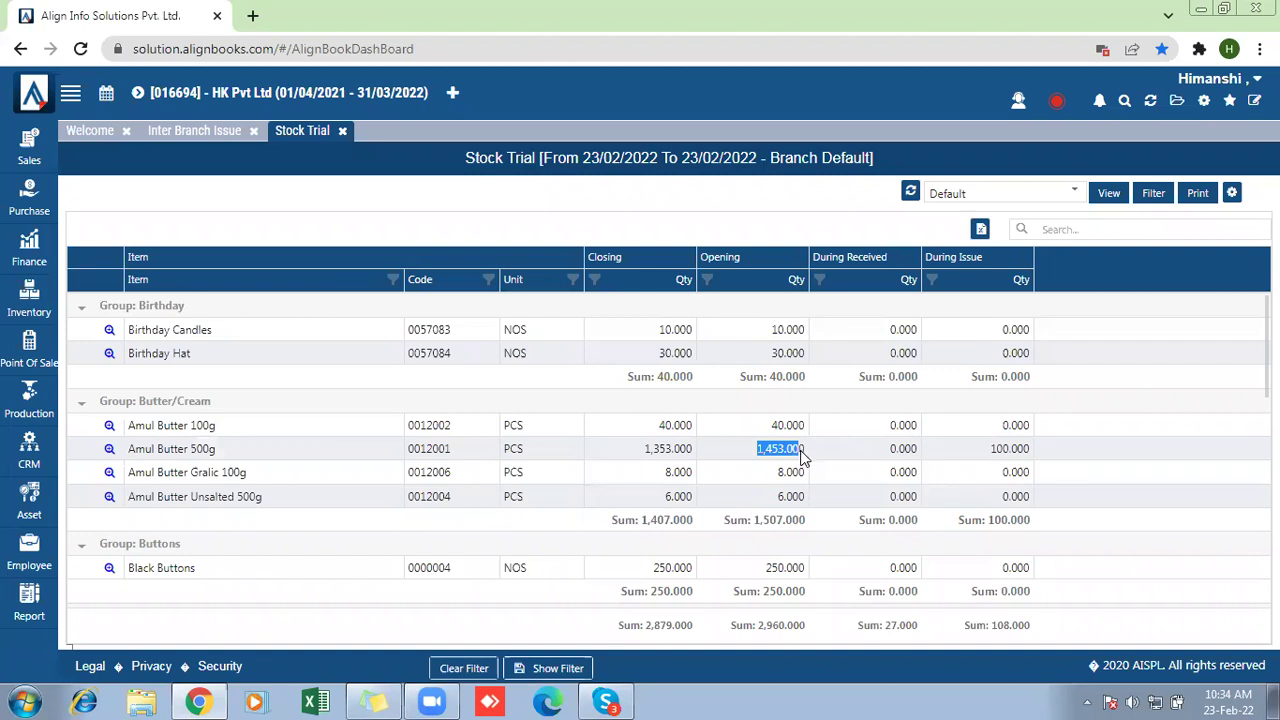
left_click_drag(989, 451, 1038, 457)
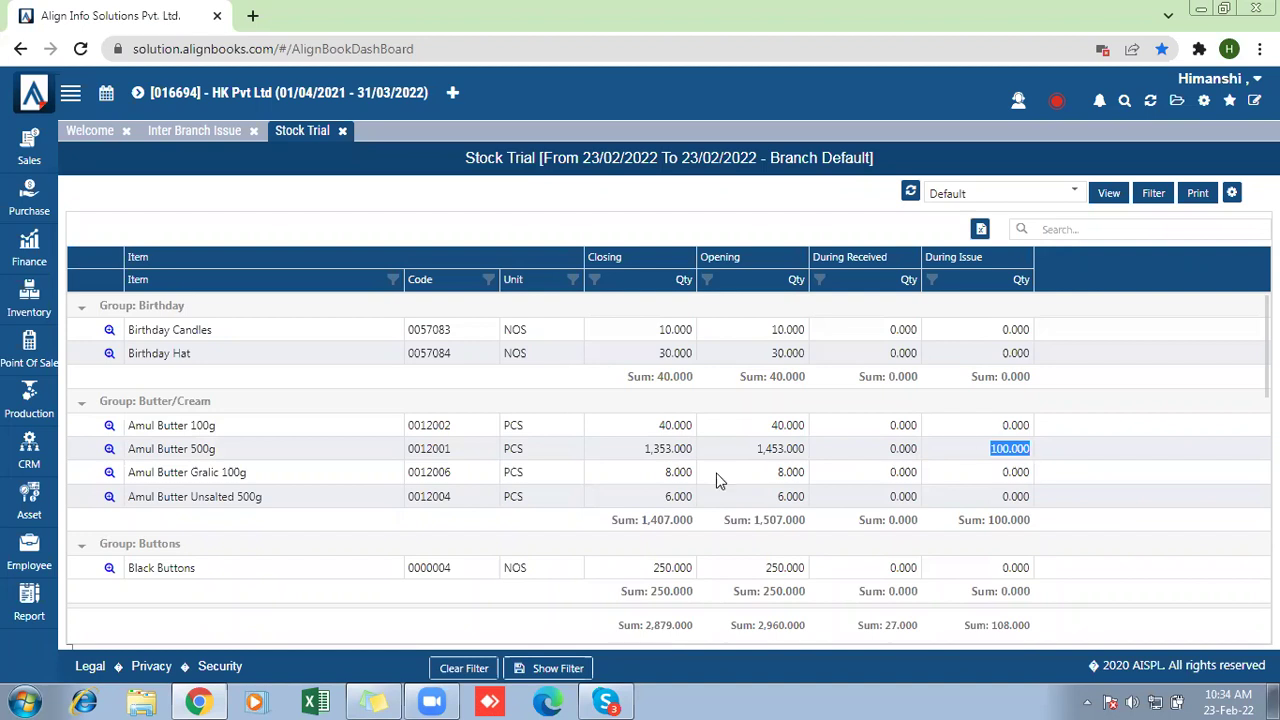
left_click_drag(639, 450, 698, 458)
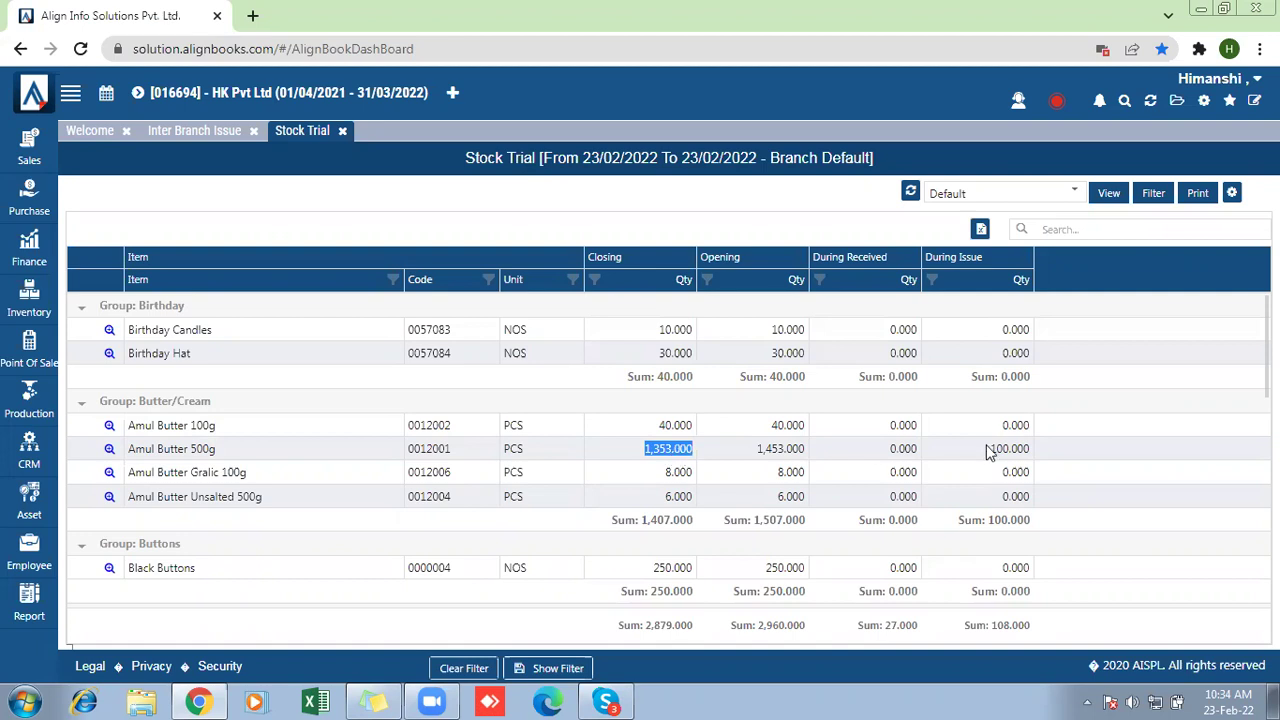
left_click(1056, 452)
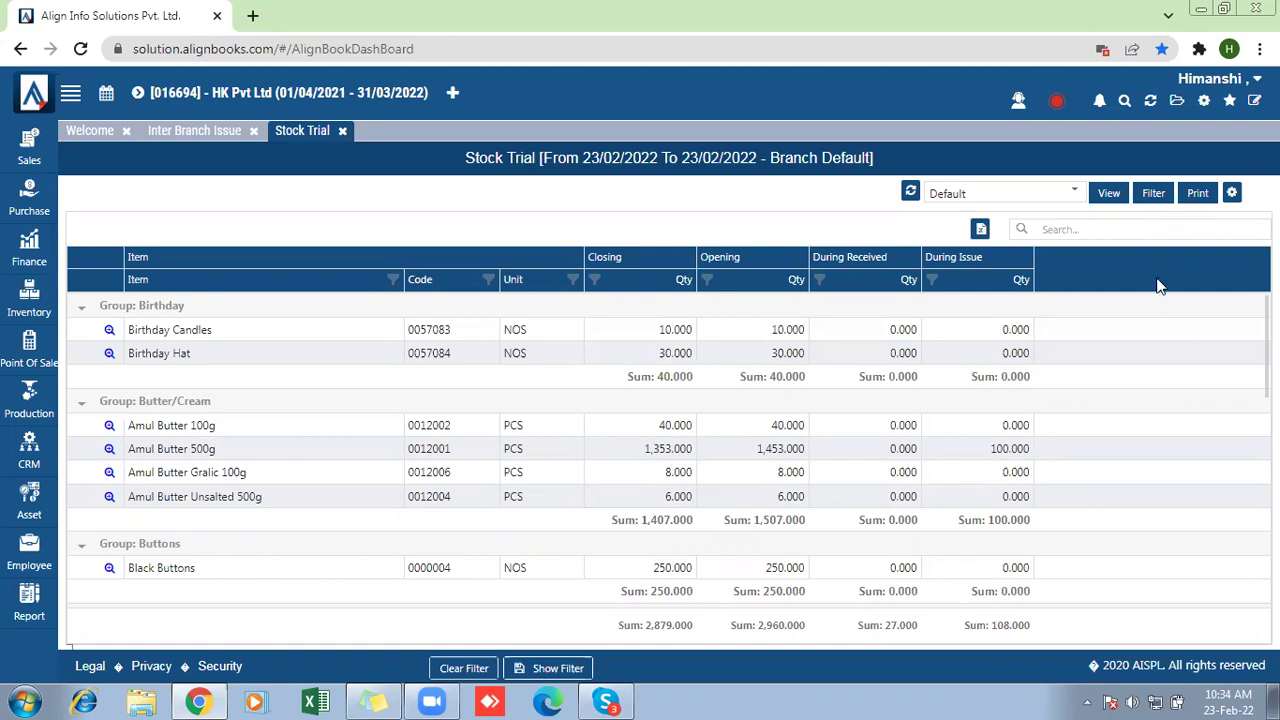
Filter the Stock Trial to Main Branch instead of Default and check the Amul Butter 500g row.
left_click(1155, 193)
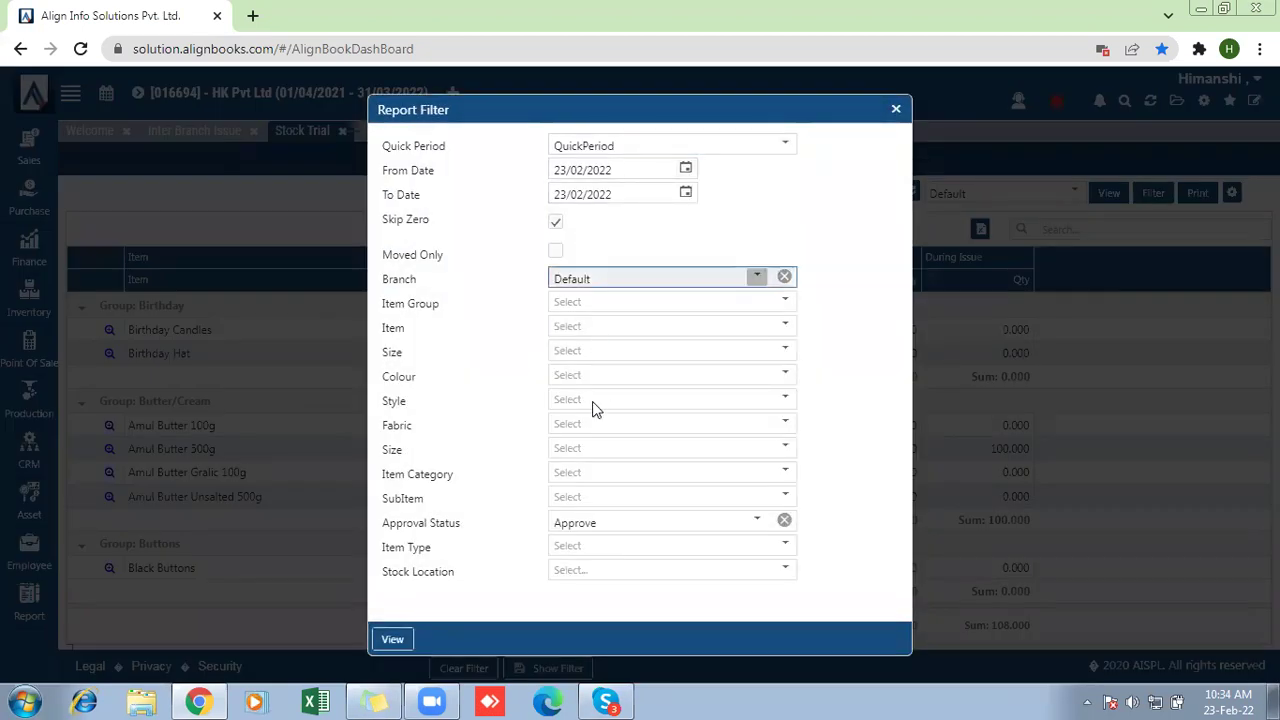
left_click(587, 364)
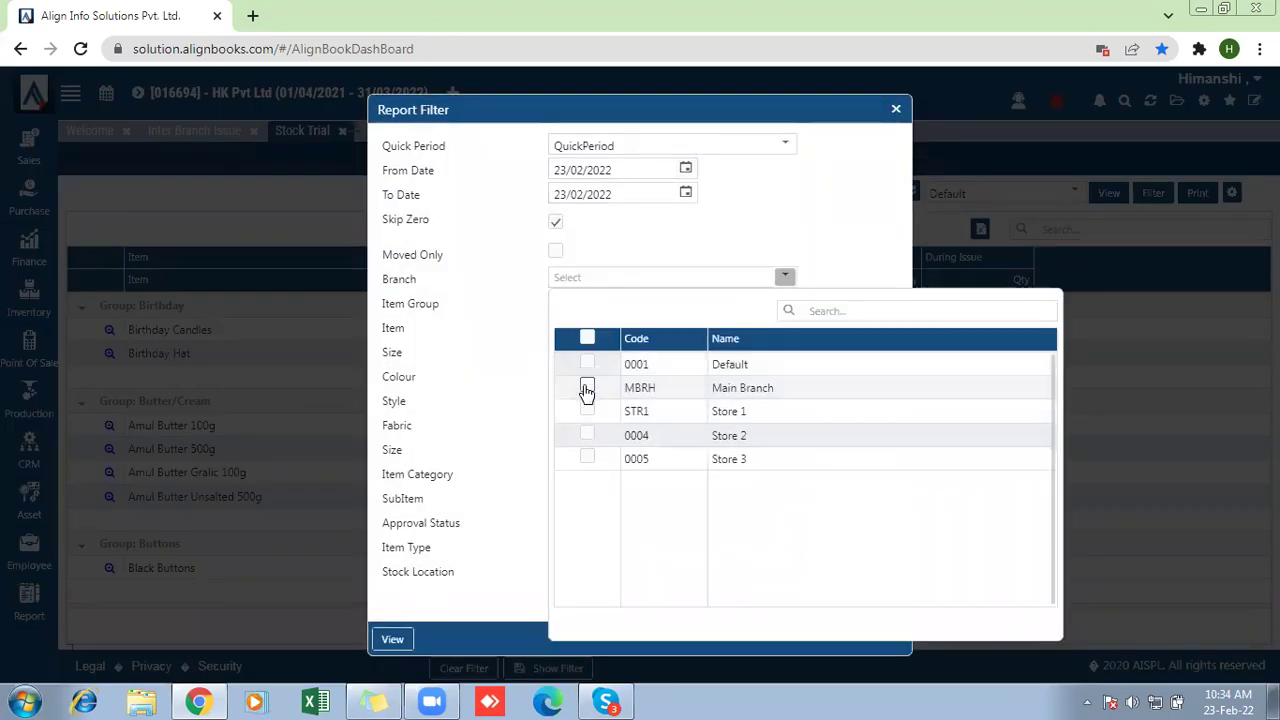
left_click(587, 390)
left_click(394, 638)
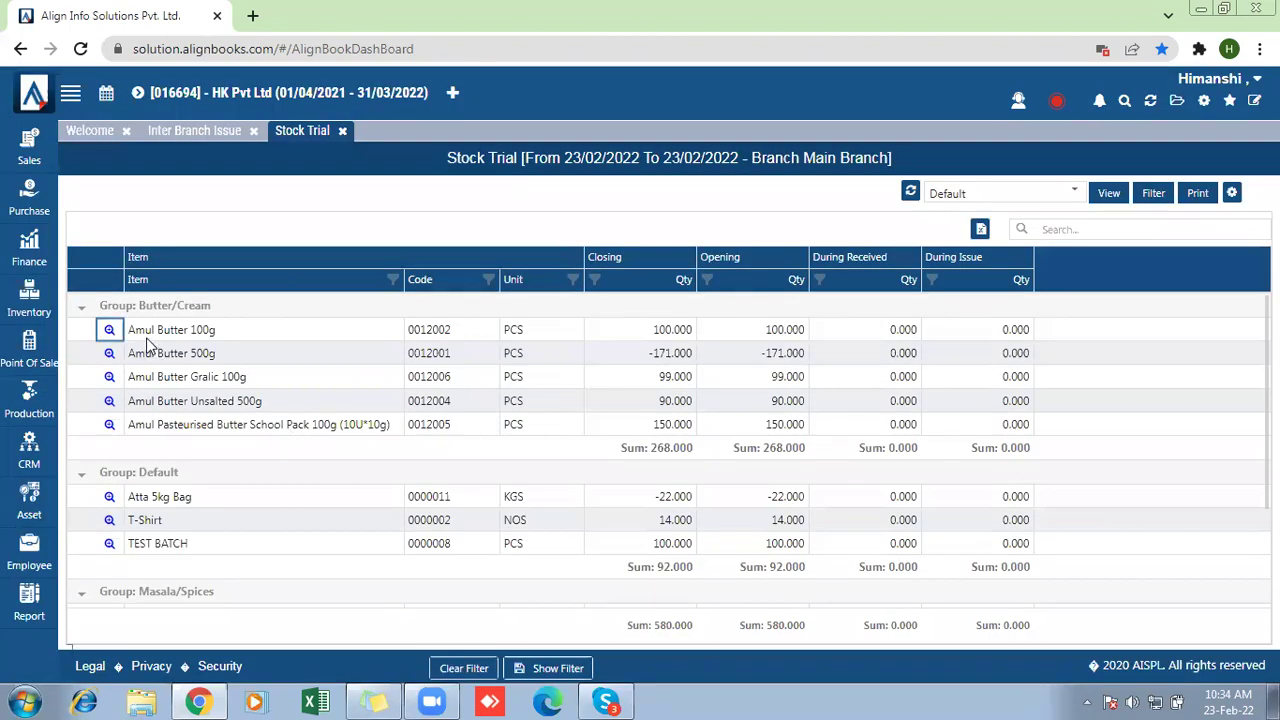
left_click_drag(128, 355, 218, 355)
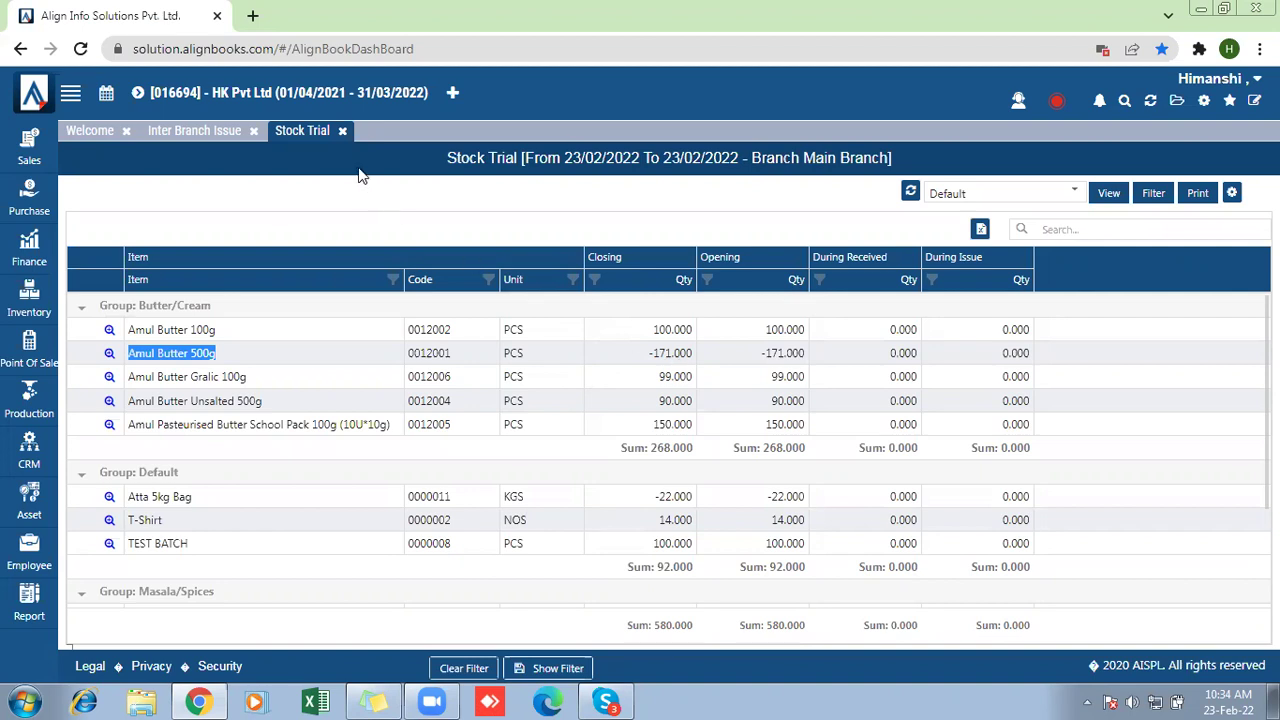
Close the Stock Trial and the blank Inter Branch Issue, and open a new Inter Branch Receipt.
left_click(248, 138)
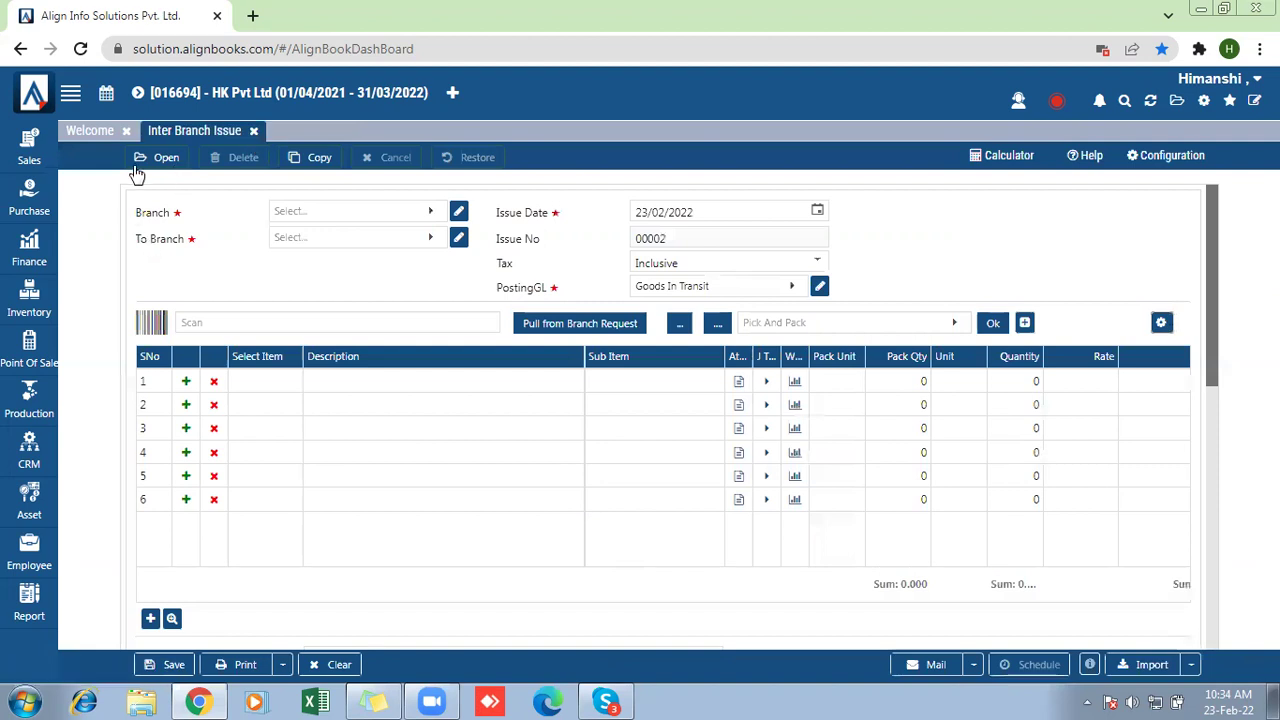
left_click(24, 370)
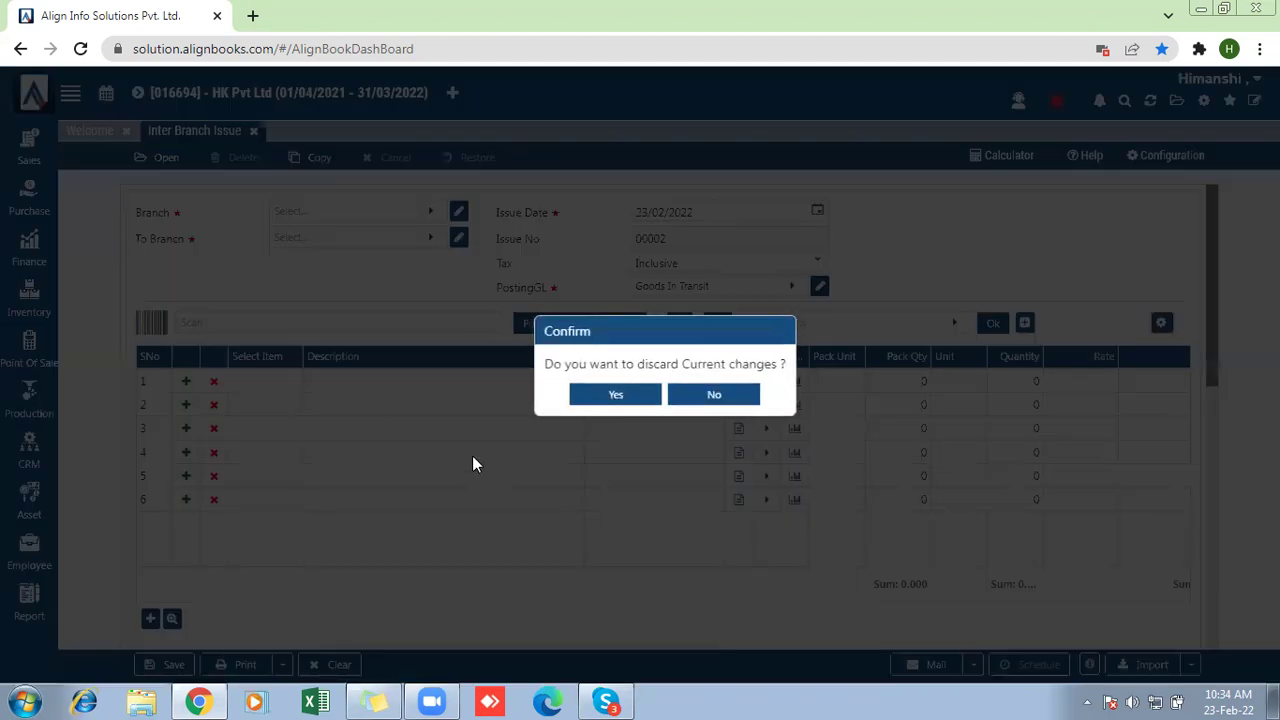
left_click(737, 394)
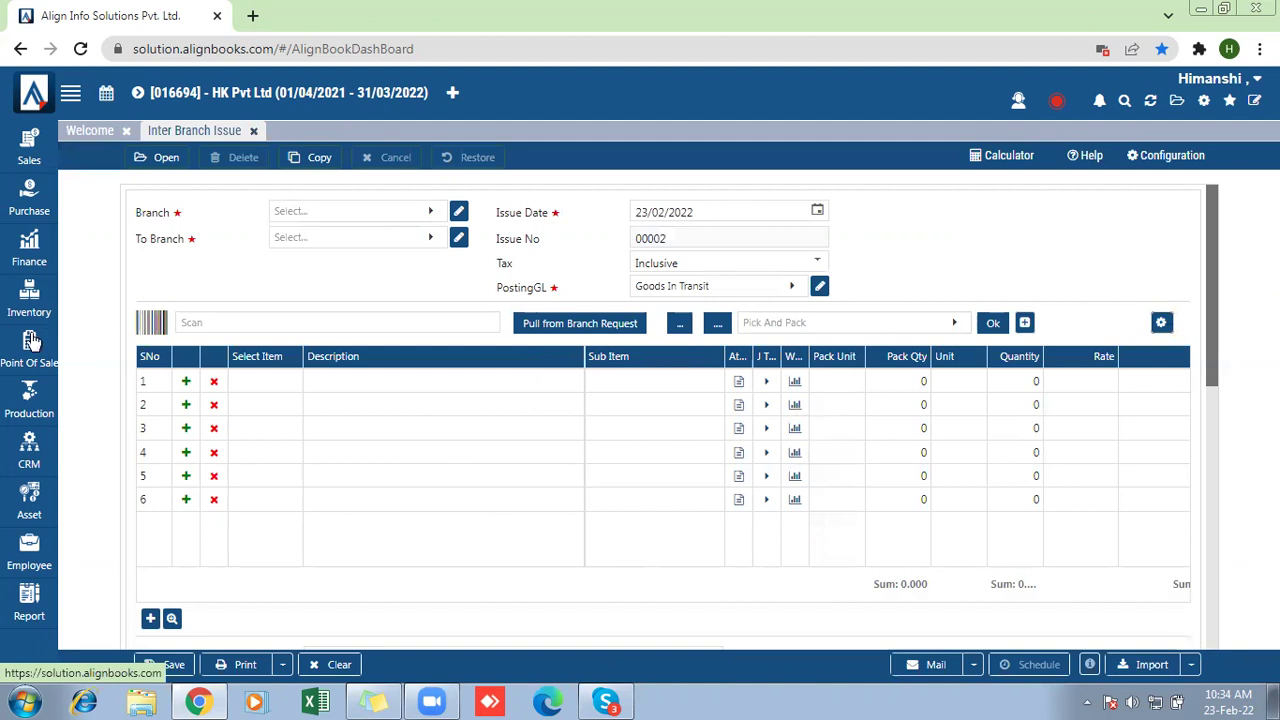
left_click(24, 292)
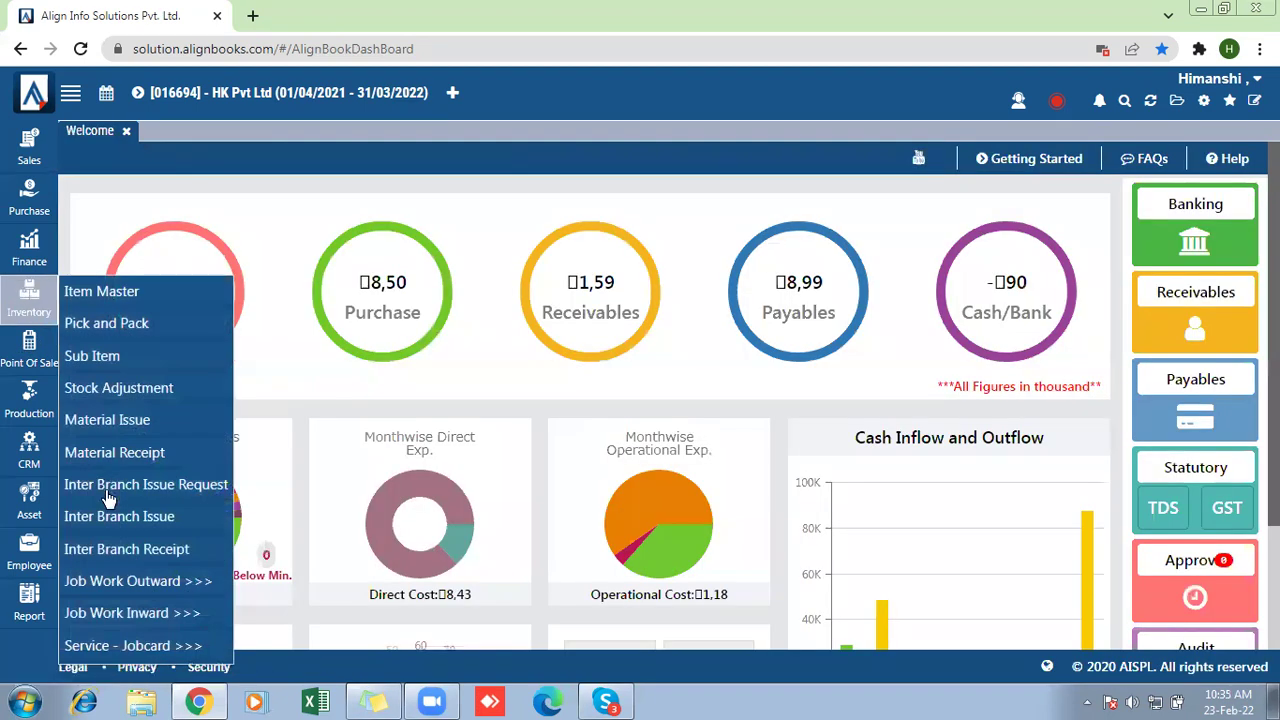
left_click(133, 556)
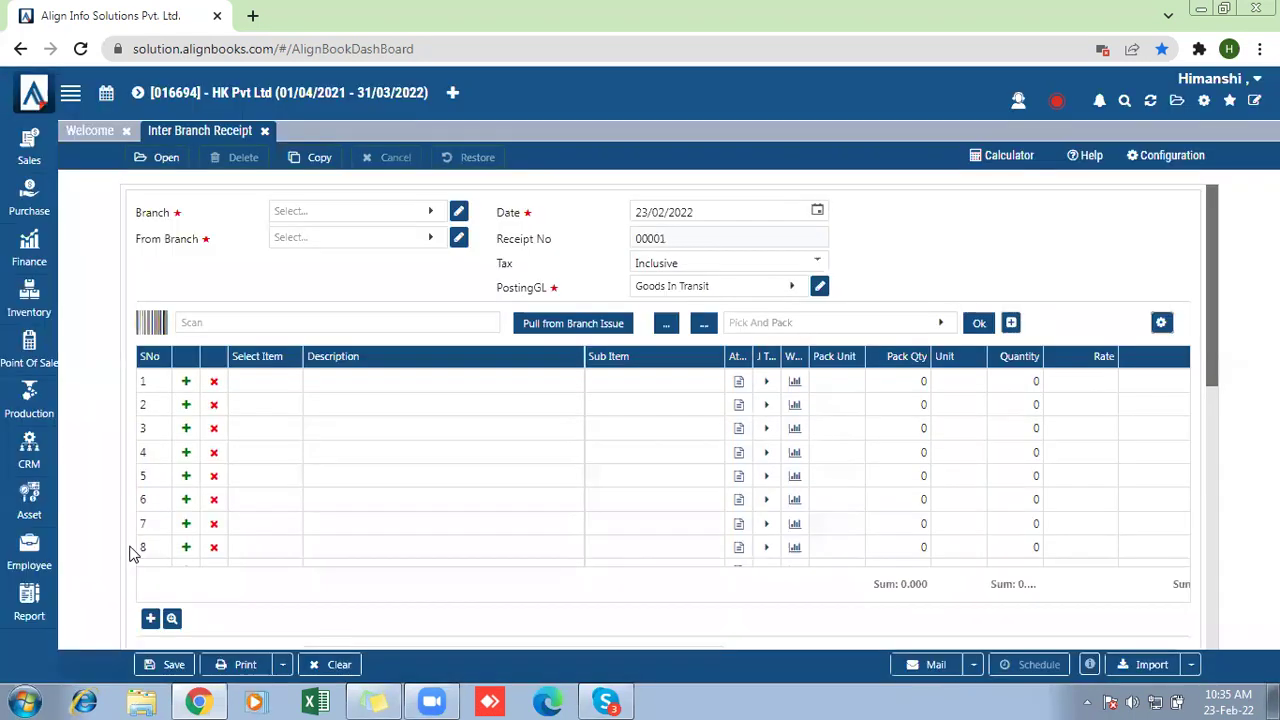
Set the inter branch receipt's receiving branch to Main Branch and its source branch to Default.
left_click(300, 211)
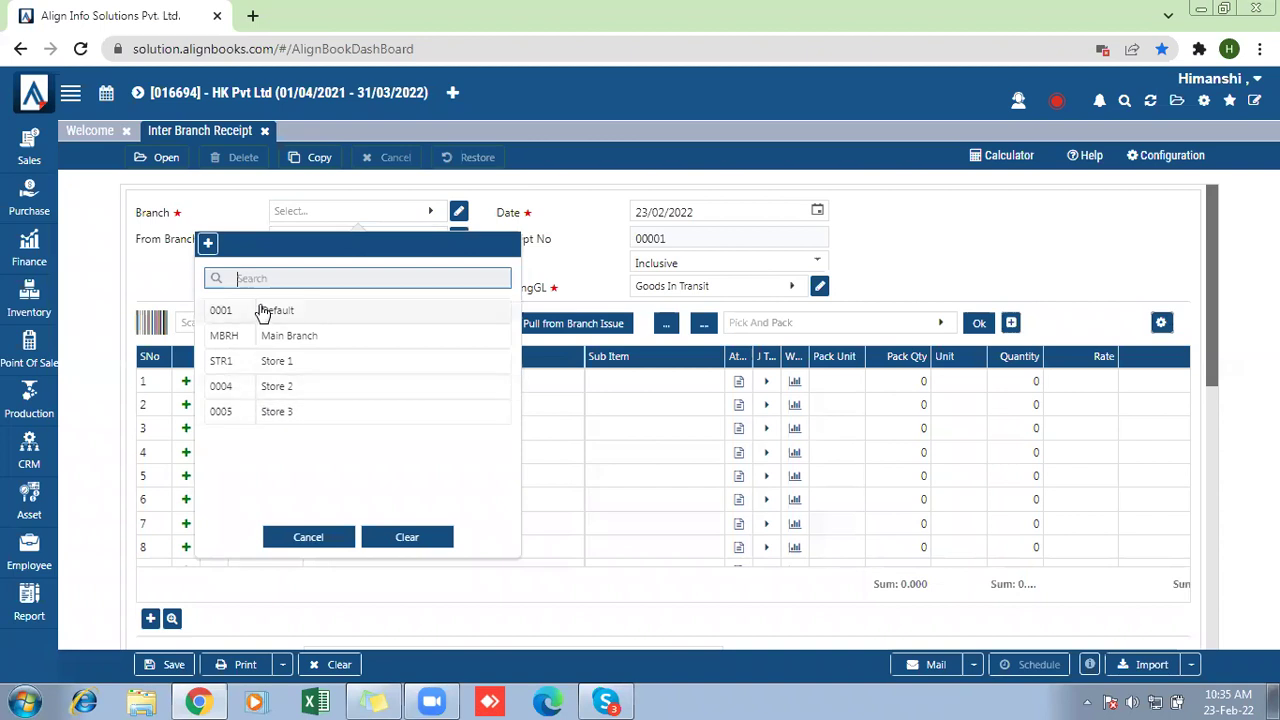
left_click(140, 220)
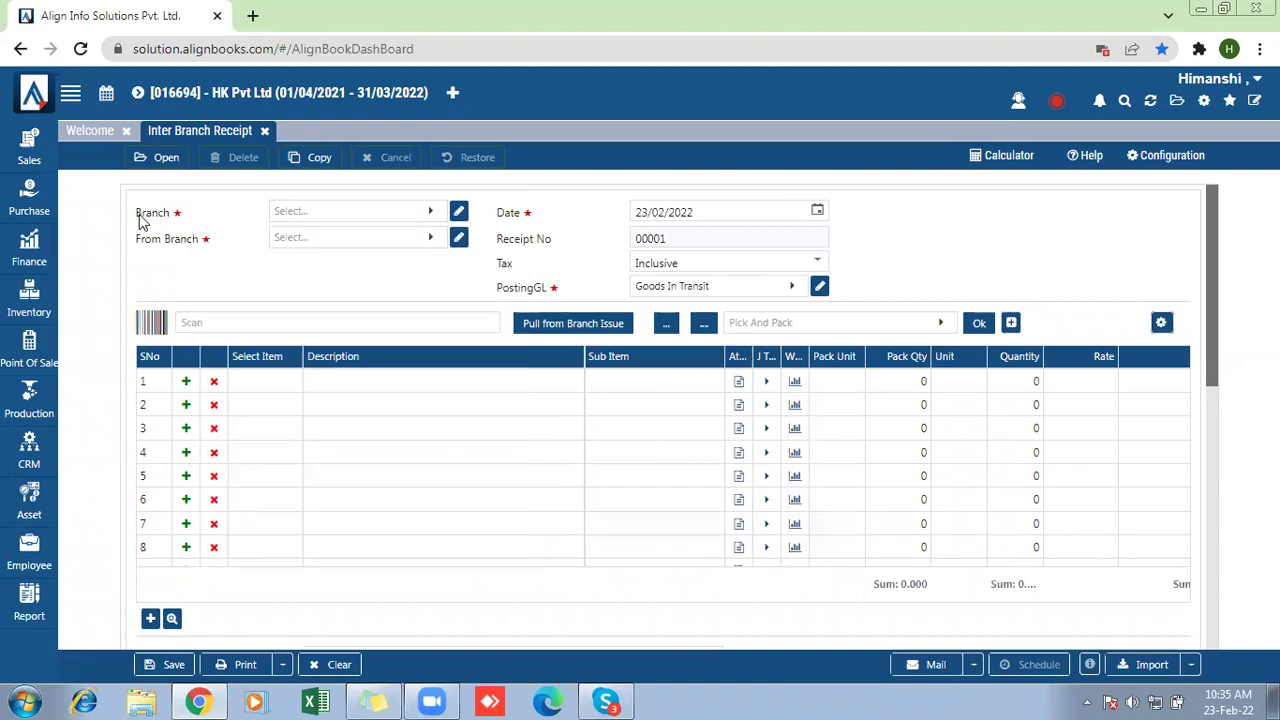
double_click(150, 214)
left_click(333, 217)
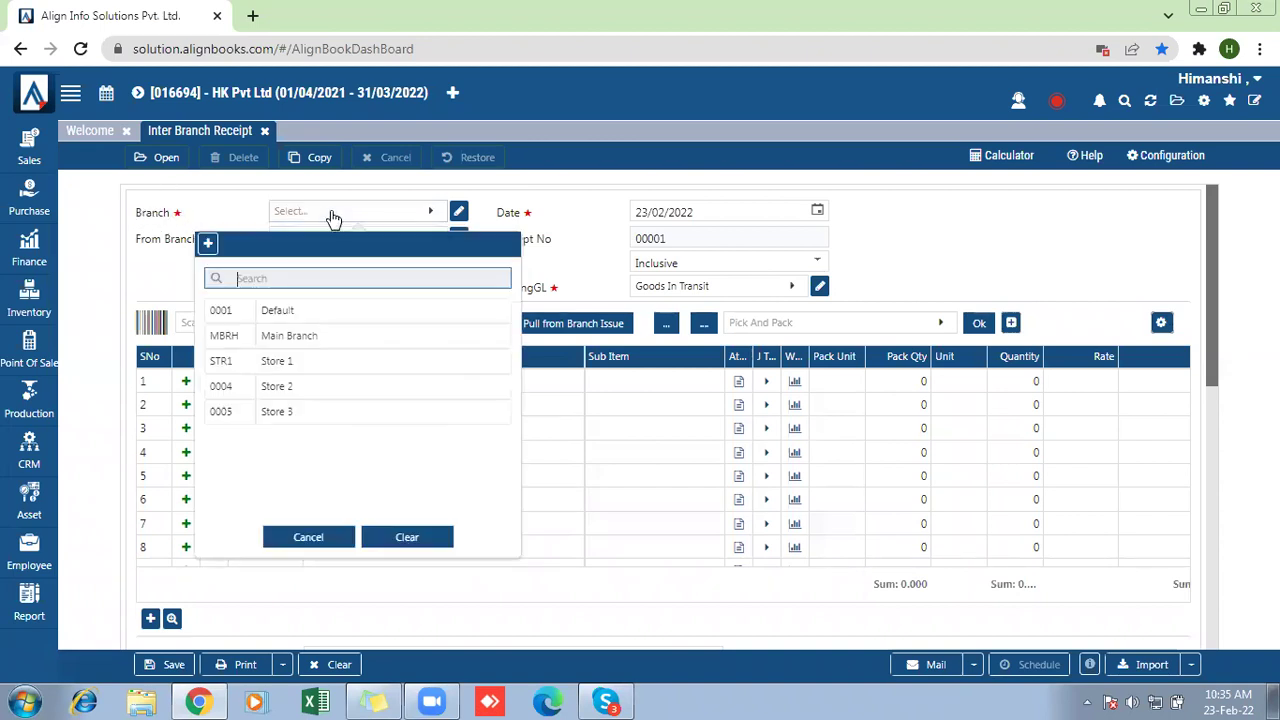
left_click(307, 341)
left_click_drag(134, 243, 212, 246)
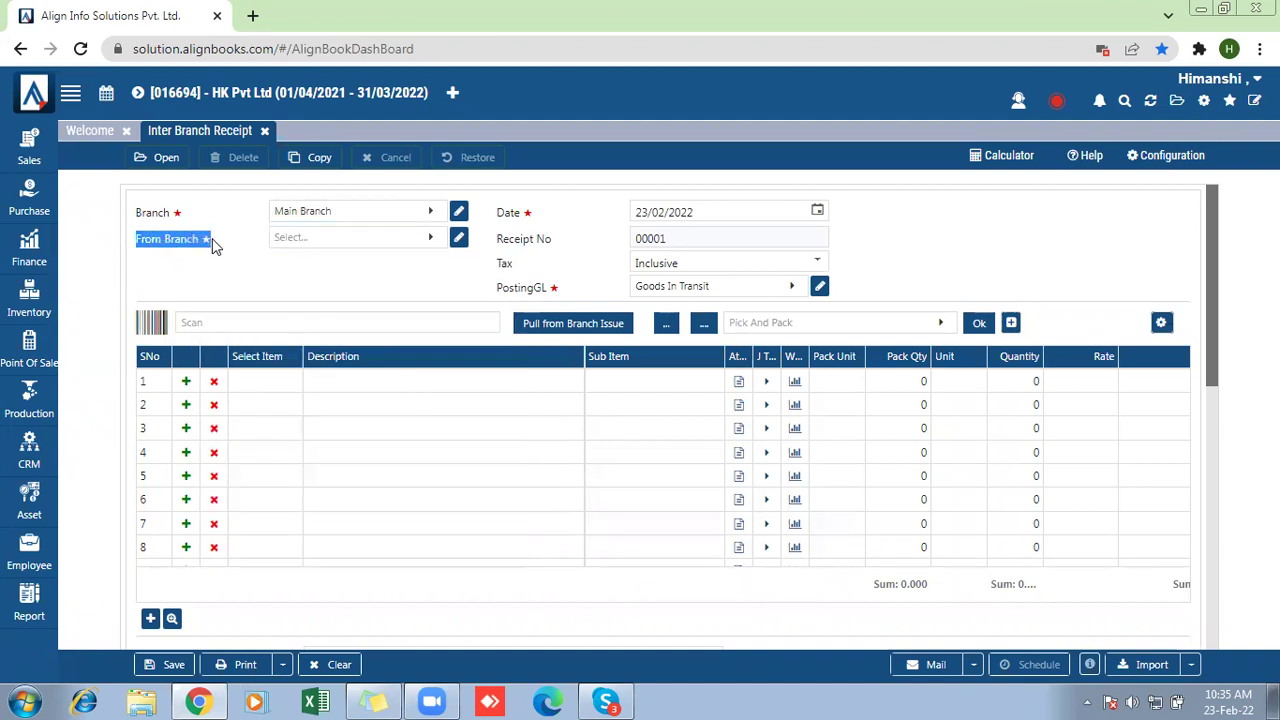
left_click(337, 240)
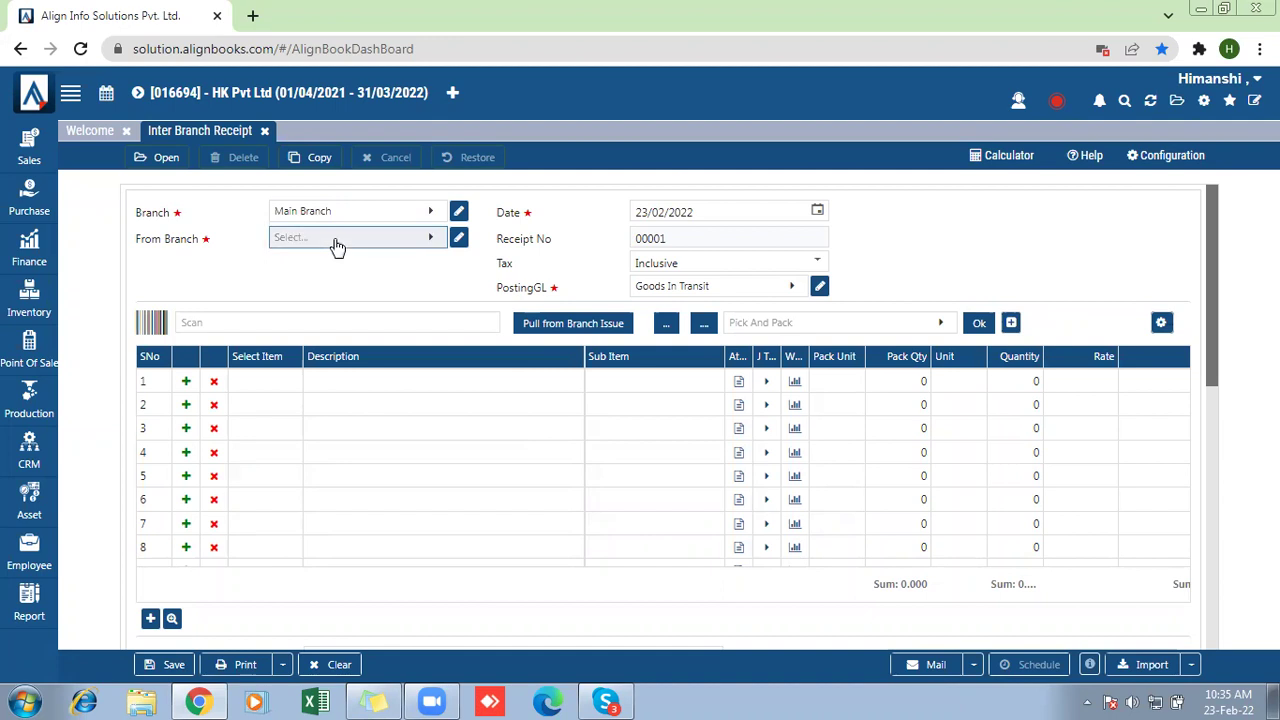
left_click(300, 340)
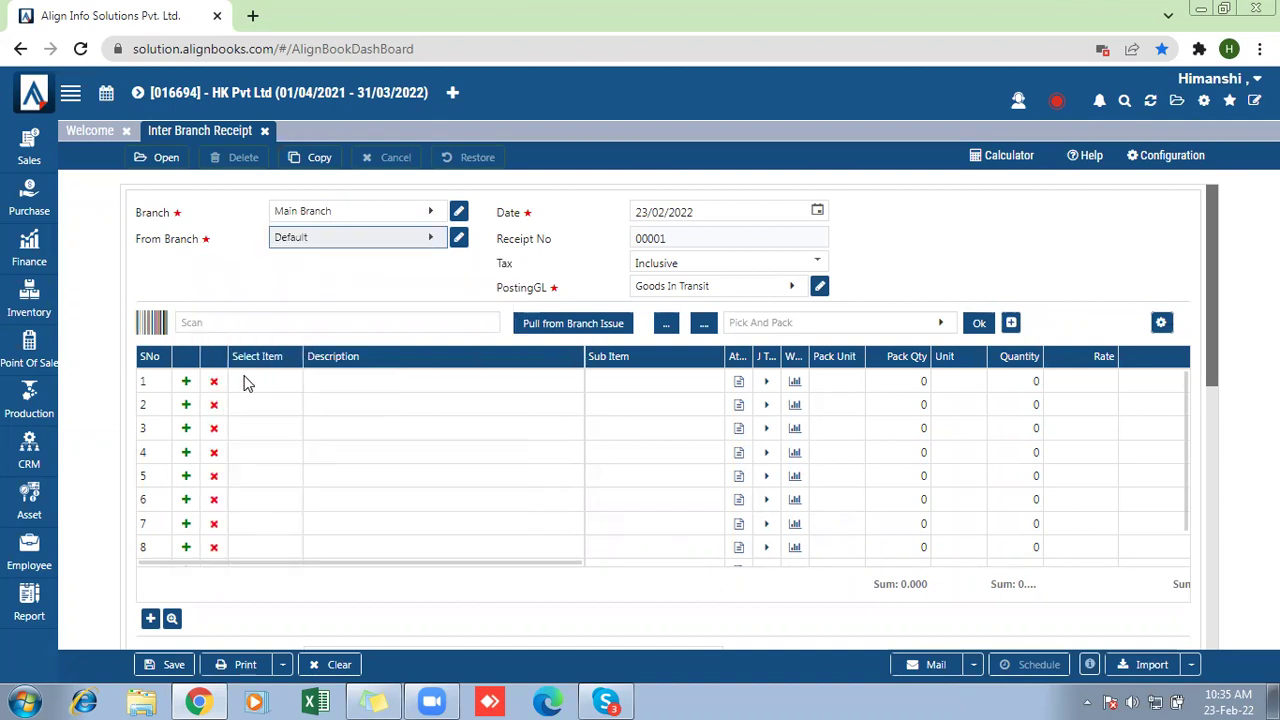
Pull the Amul Butter 500g line of branch issue 00001/21-22 into the inter branch receipt and save it.
left_click(560, 330)
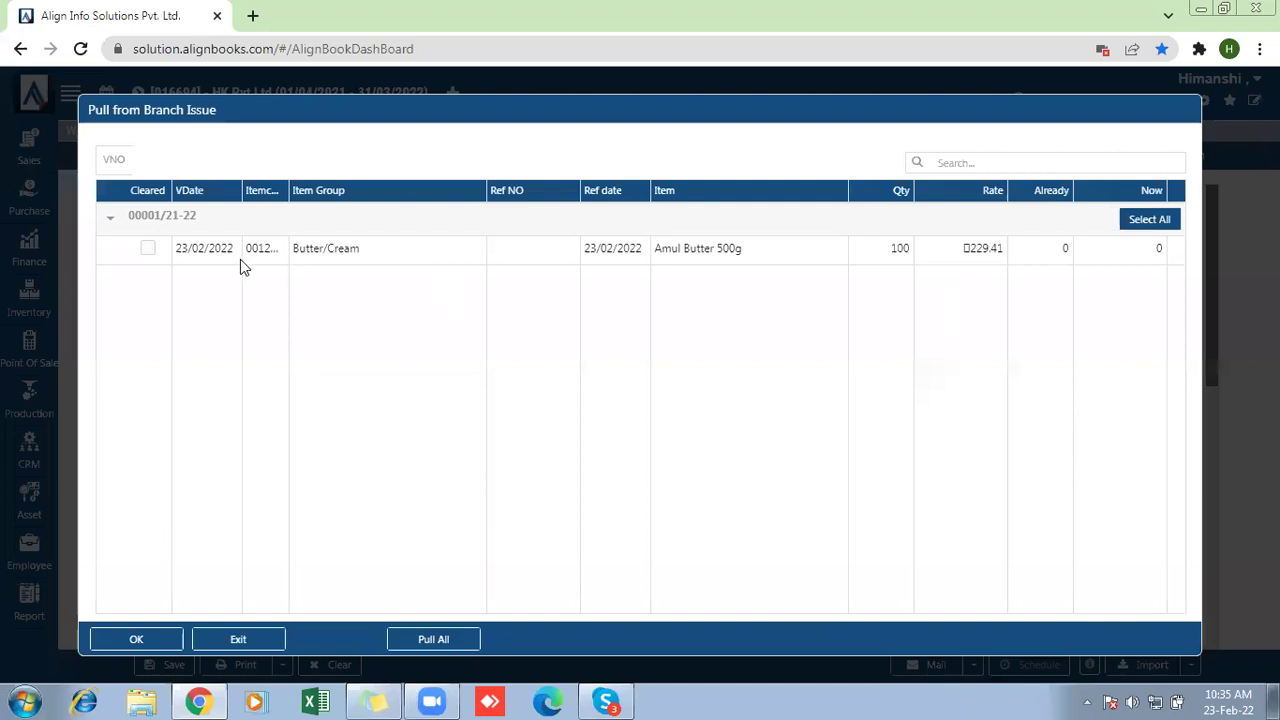
left_click(148, 249)
left_click(140, 640)
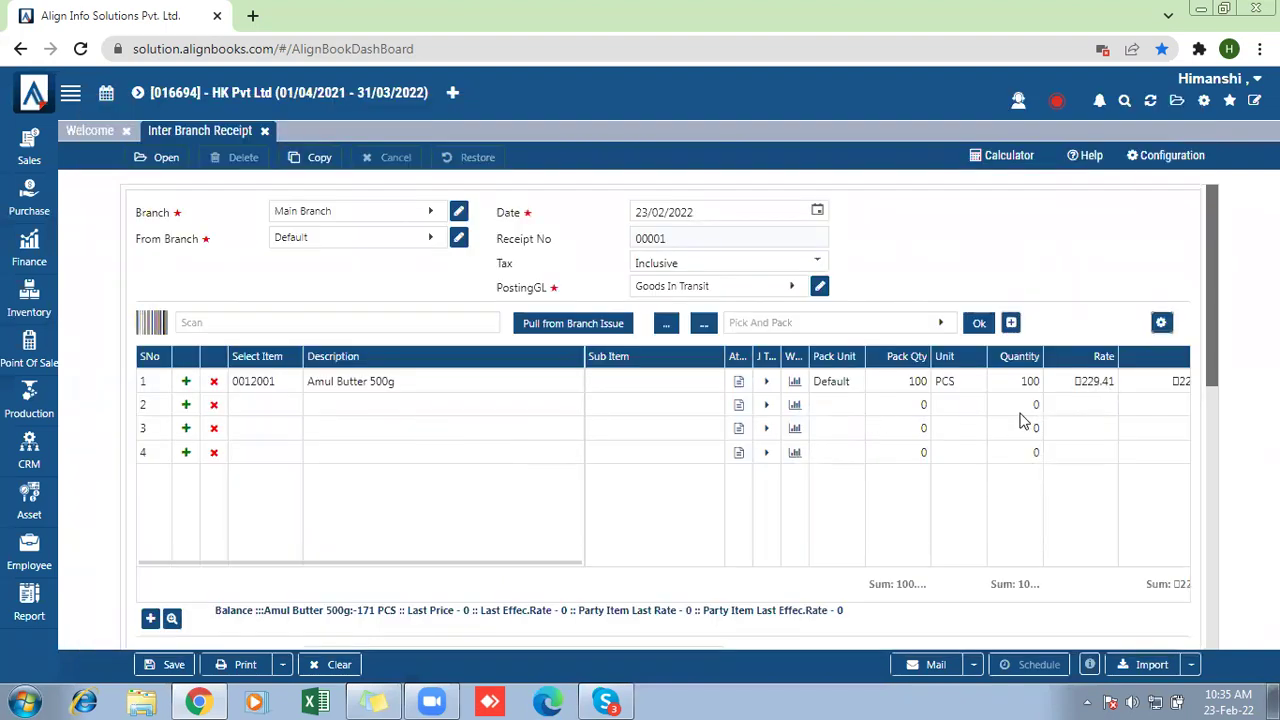
left_click(160, 665)
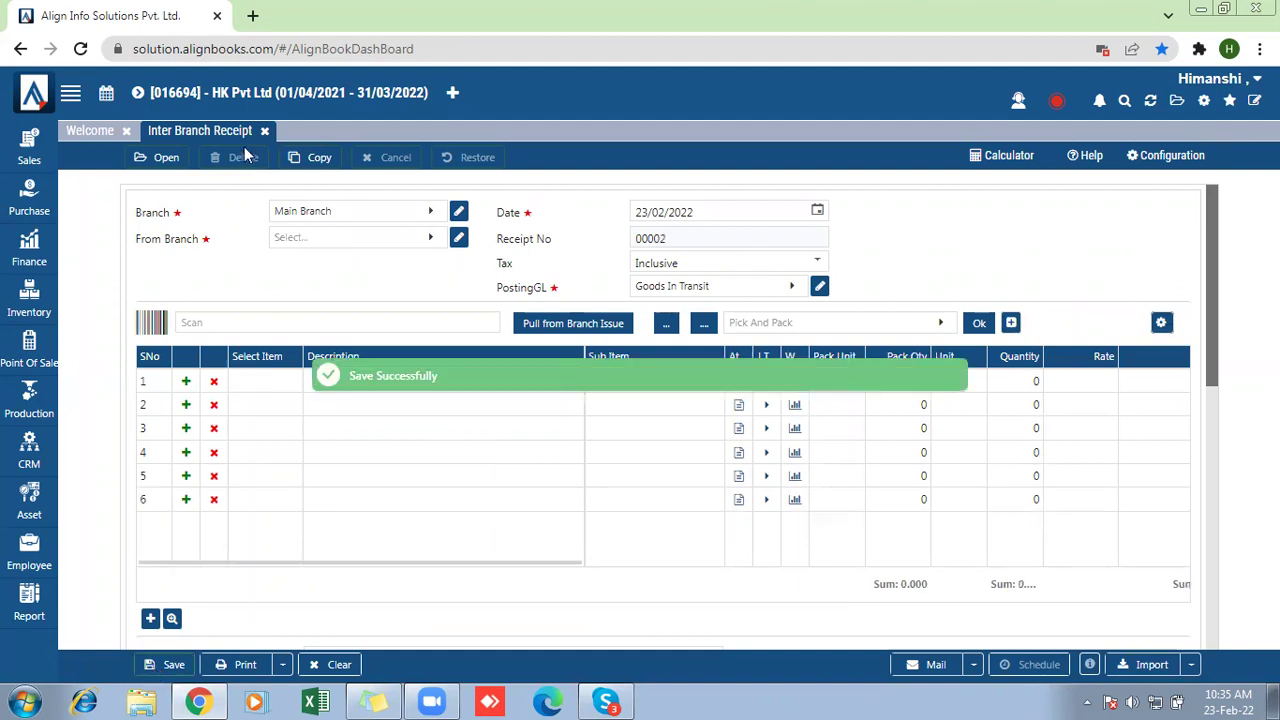
Open the Stock Trial report and filter it to Main Branch only.
left_click(33, 605)
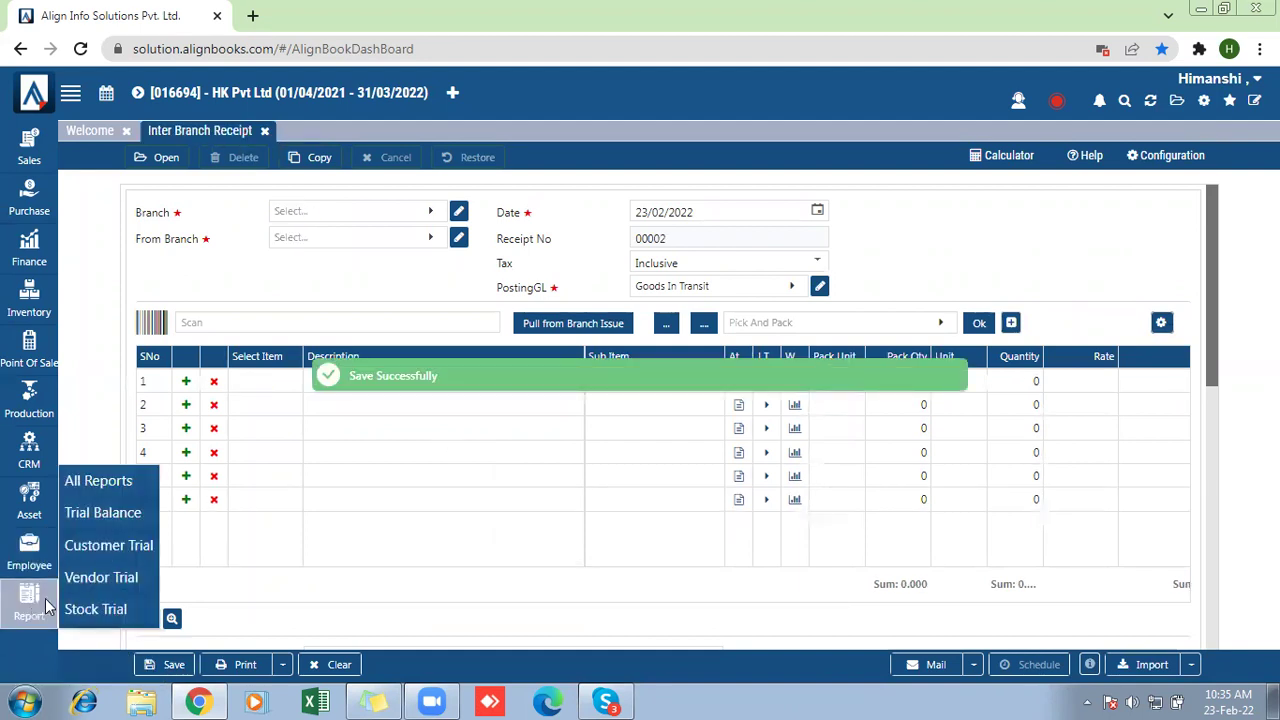
left_click(92, 610)
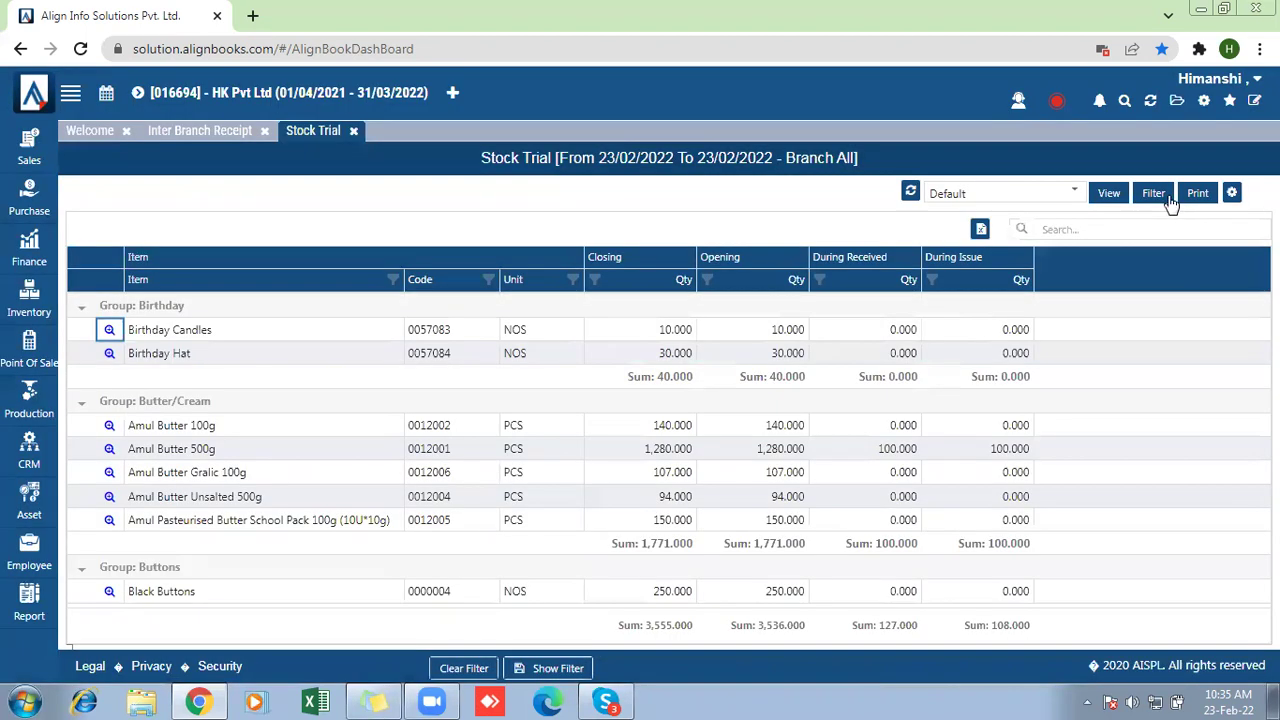
left_click(1157, 194)
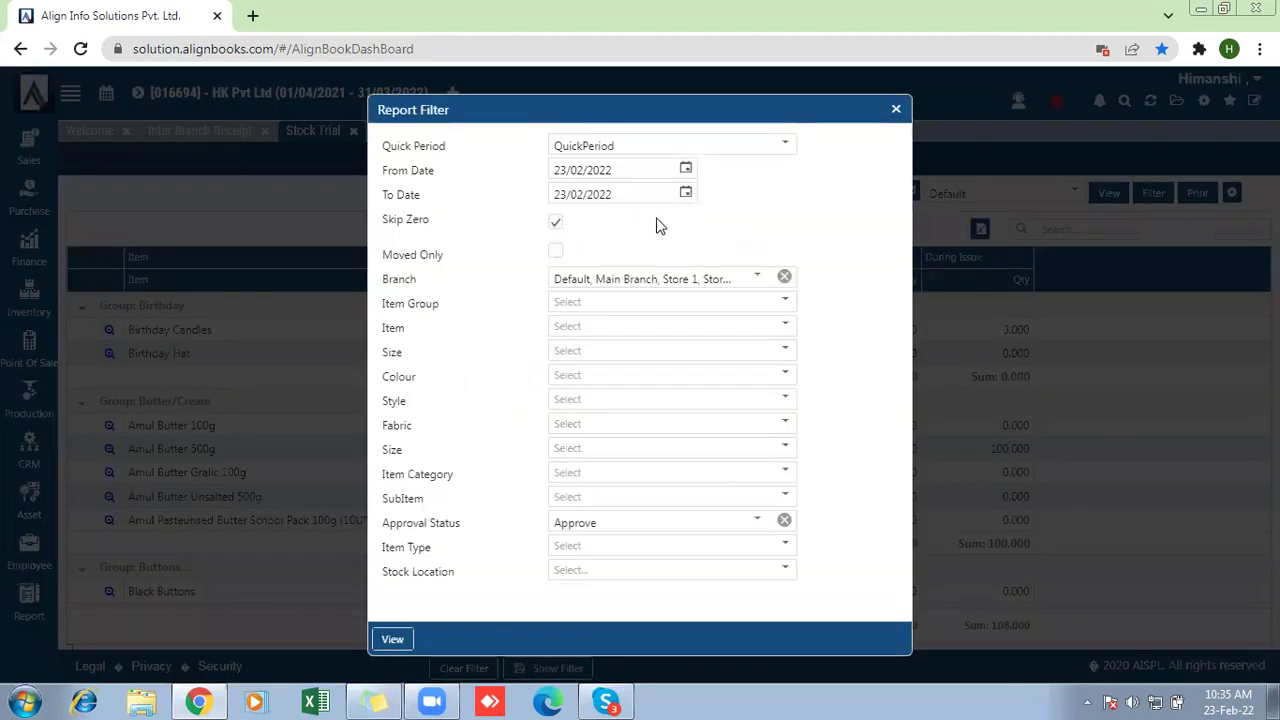
left_click(663, 280)
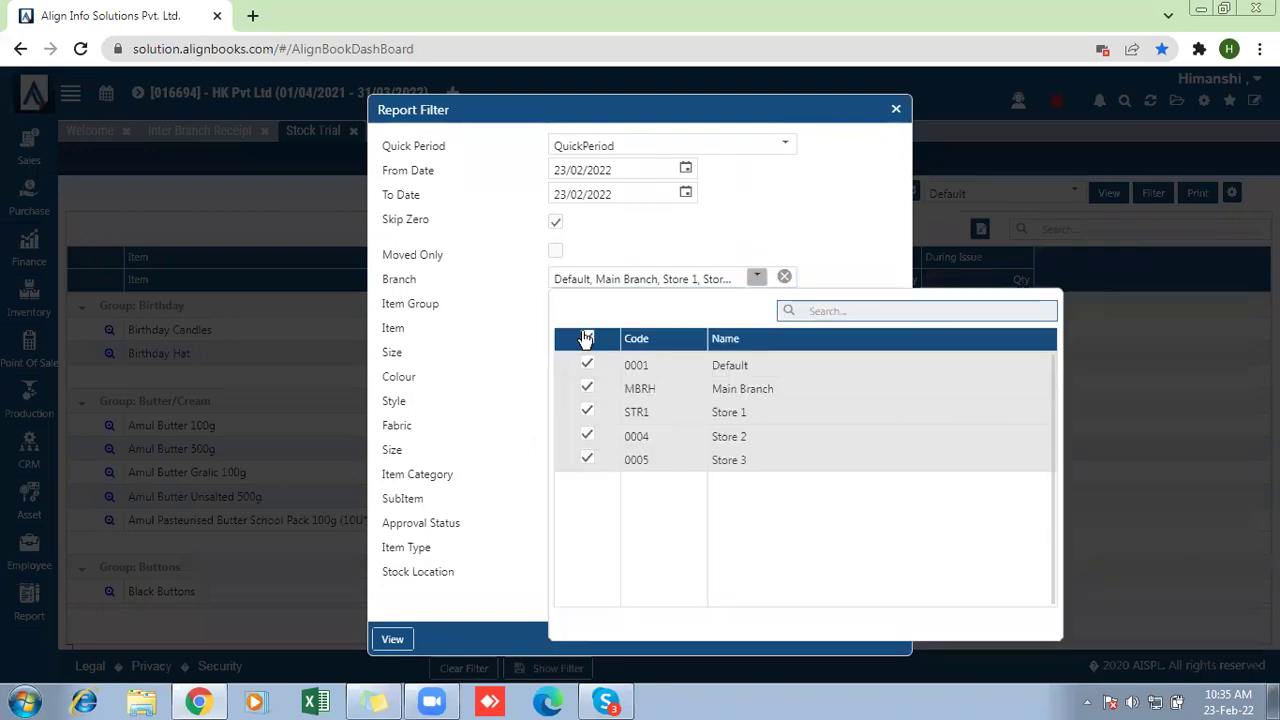
left_click(587, 338)
left_click(587, 388)
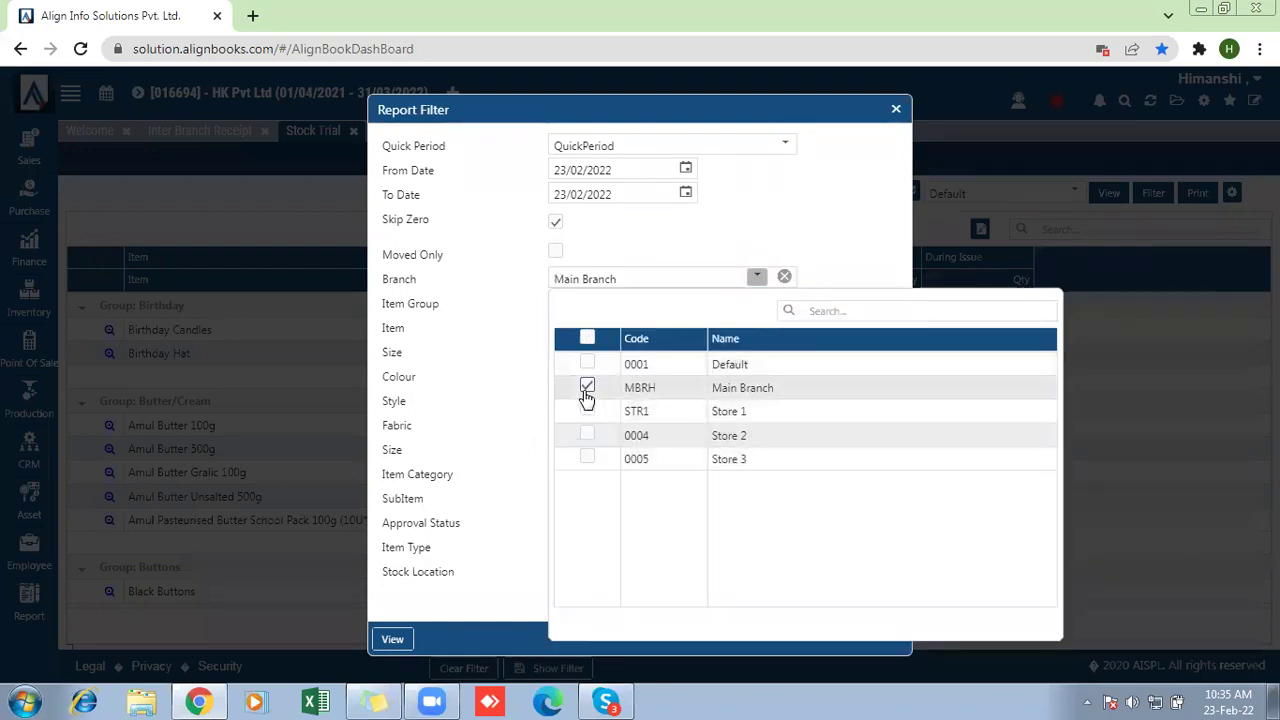
left_click(400, 640)
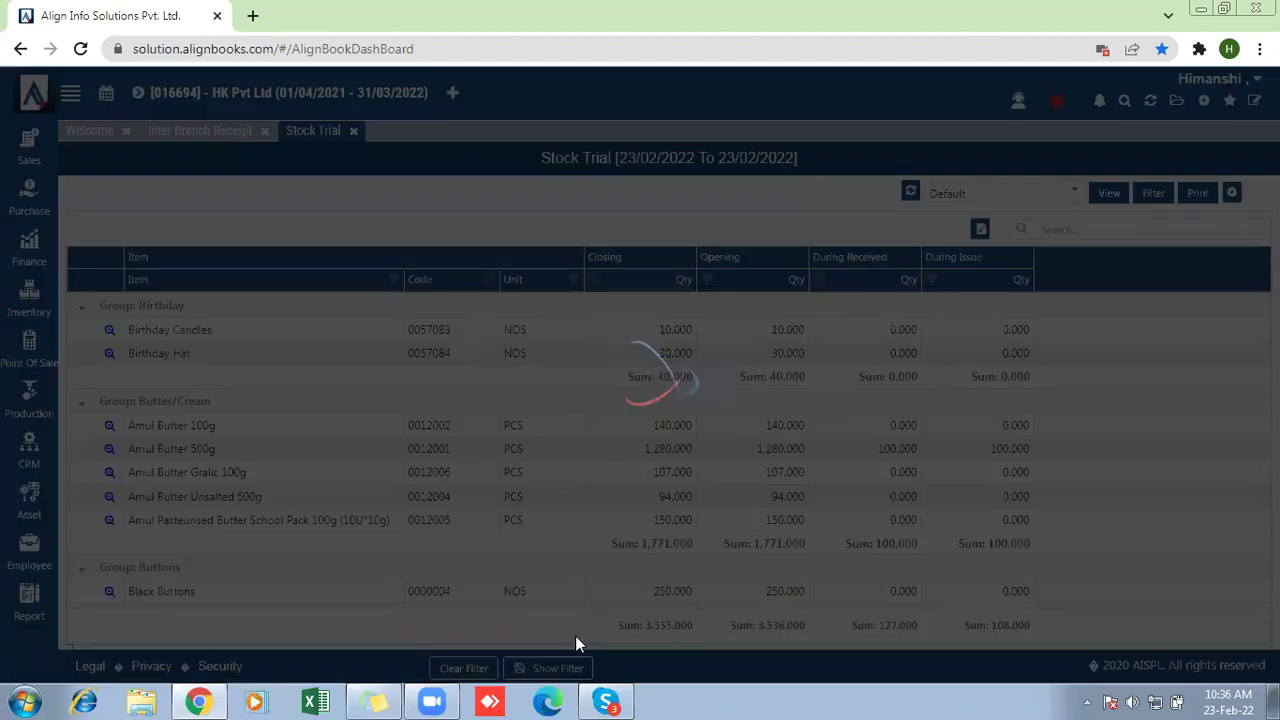
Check the closing and received quantities of Amul Butter 500g, and examine its receipts, issues and balances in the Stock Ledger.
left_click_drag(652, 355, 695, 362)
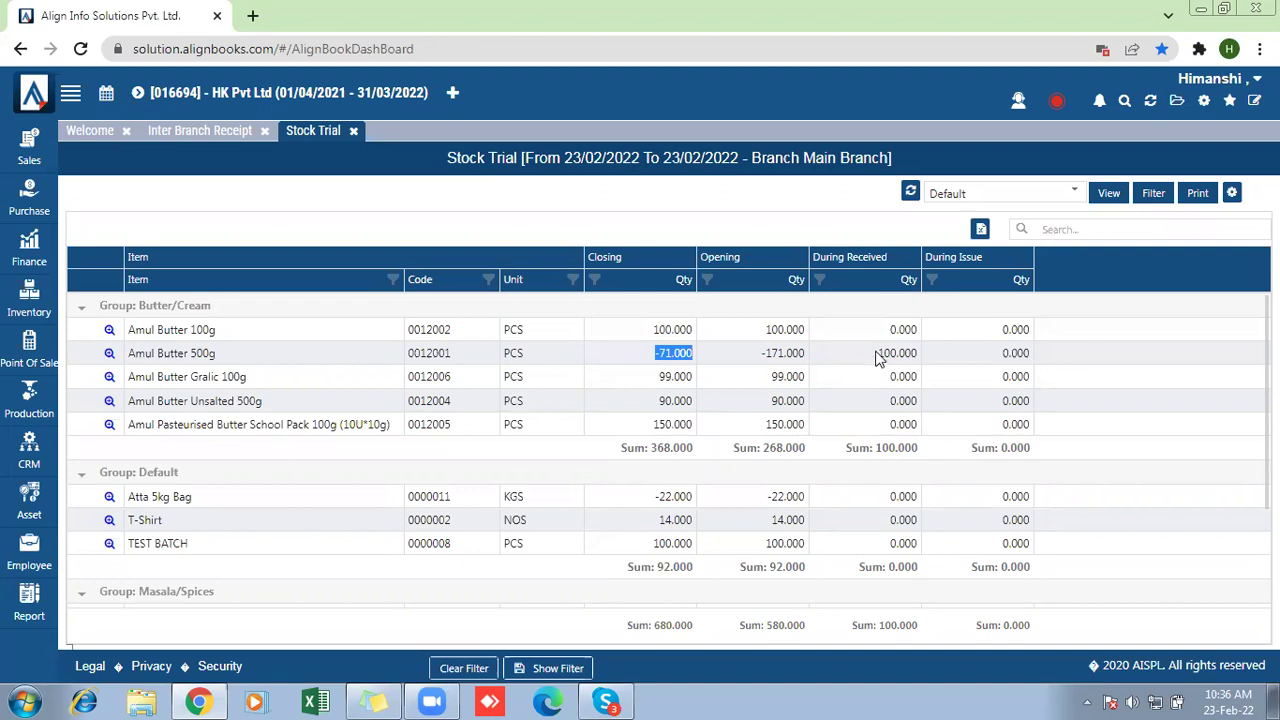
left_click_drag(880, 355, 905, 355)
left_click(667, 360)
double_click(667, 355)
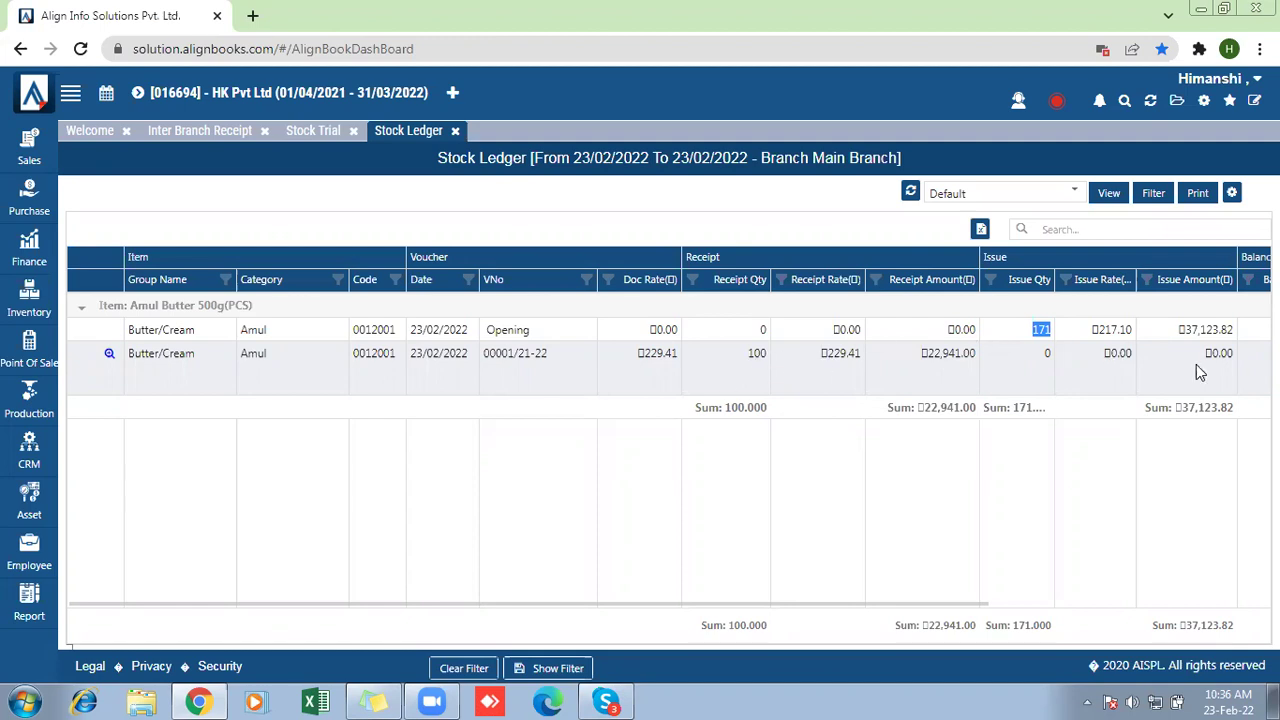
left_click_drag(950, 601, 1119, 604)
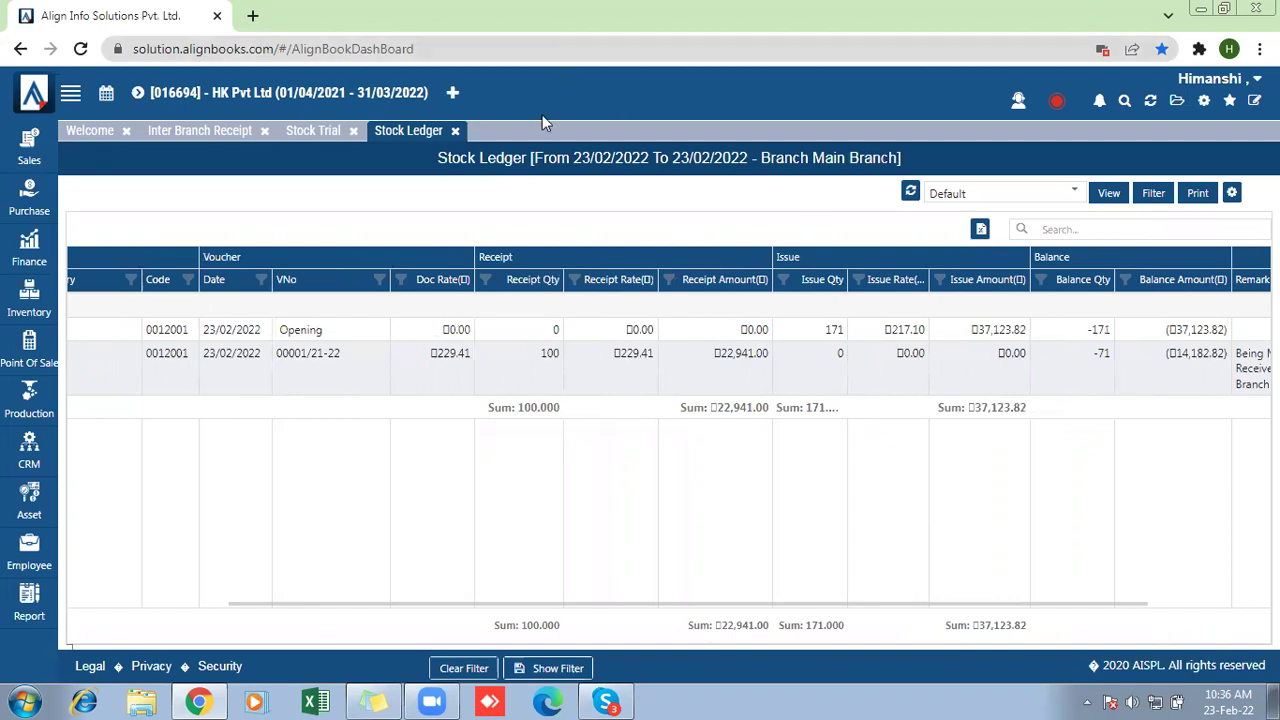
Close the Stock Ledger, Stock Trial and Inter Branch Receipt, and look through the Job Work Outward and Job Work Inward voucher options.
left_click(459, 133)
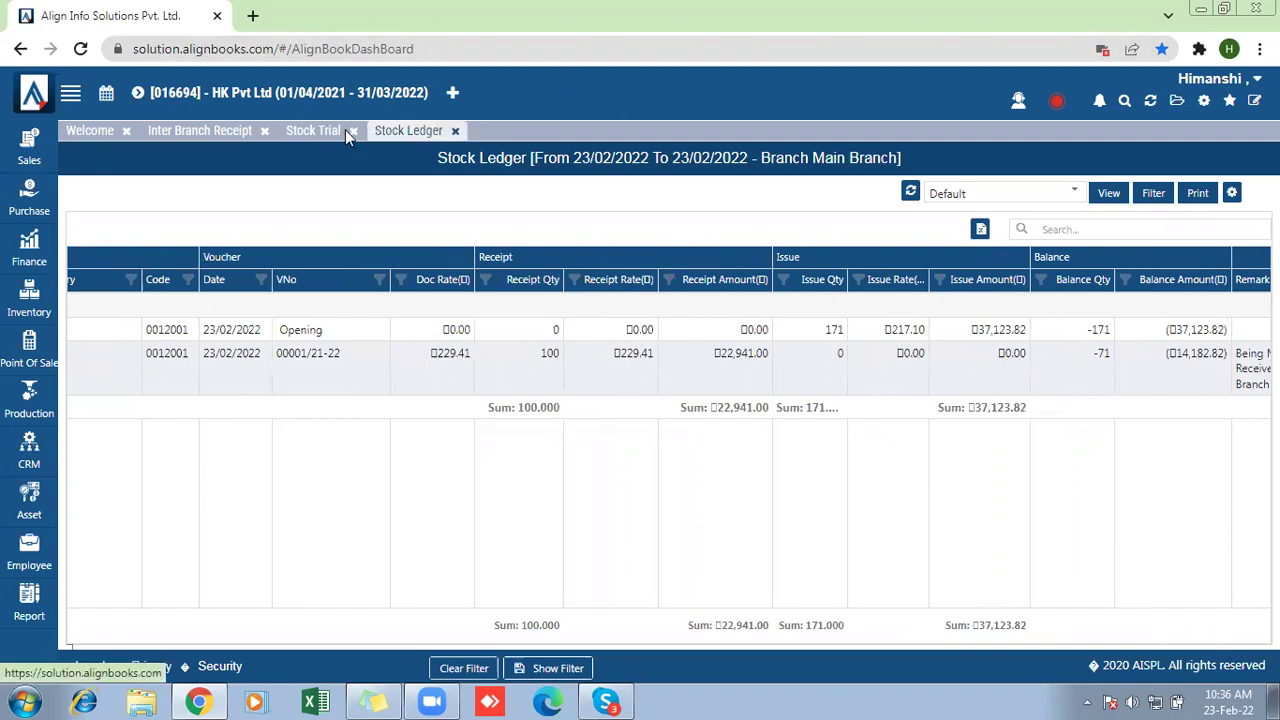
left_click(356, 133)
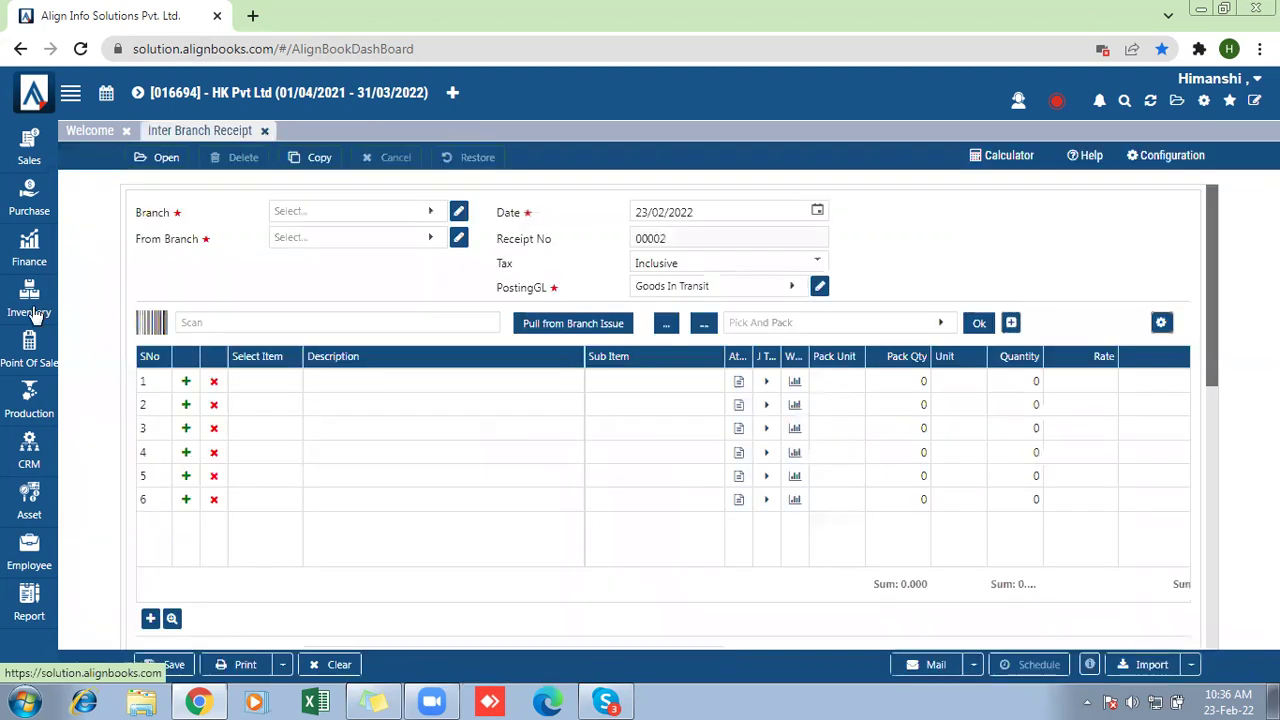
left_click(33, 313)
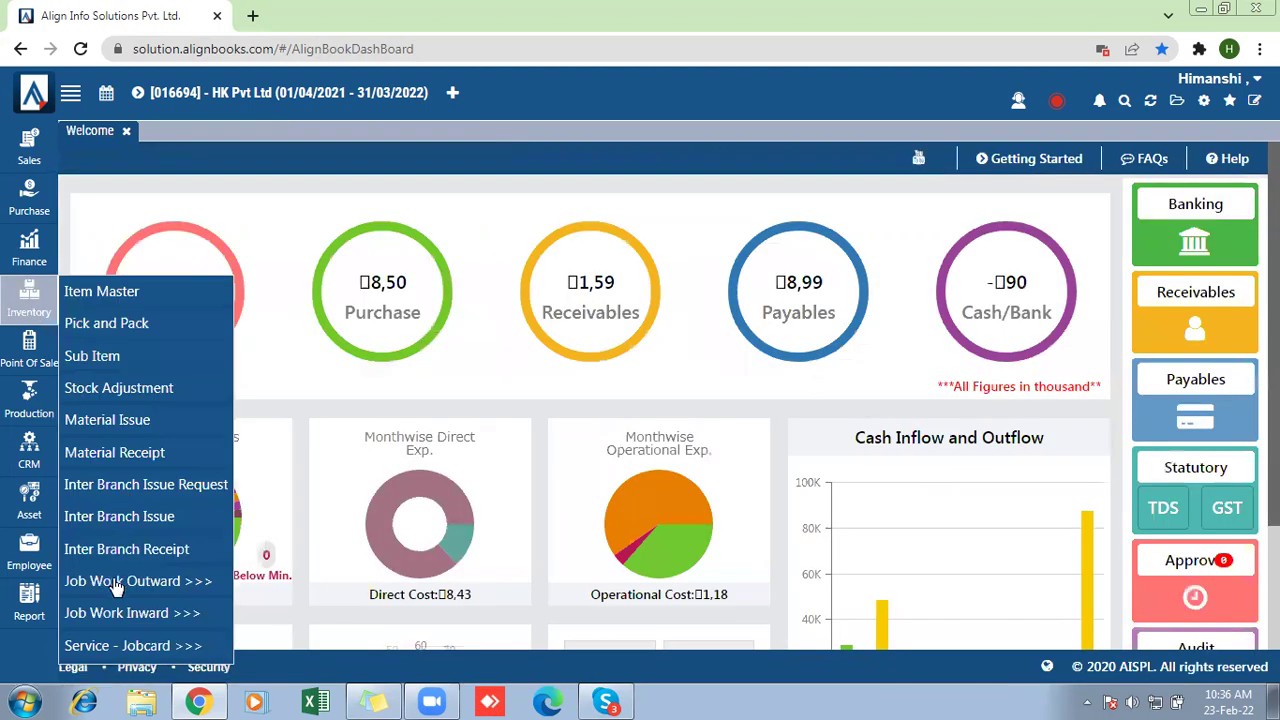
mouse_move(115, 585)
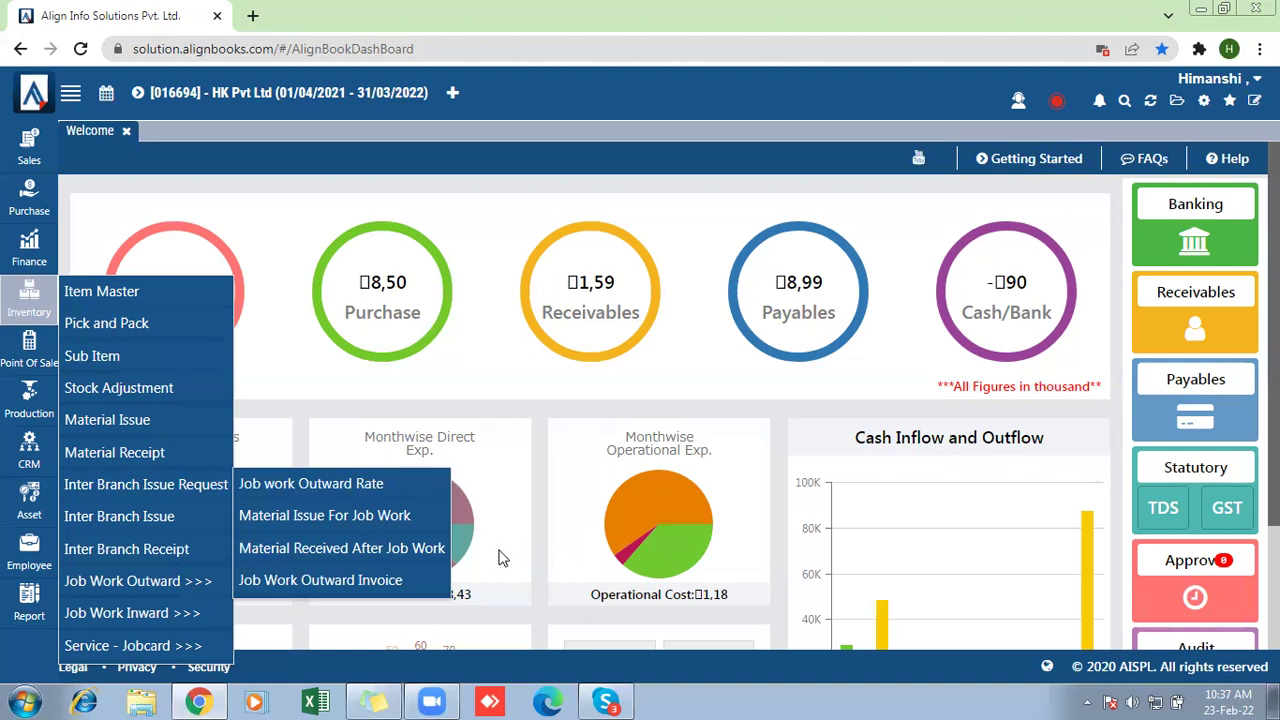
mouse_move(160, 620)
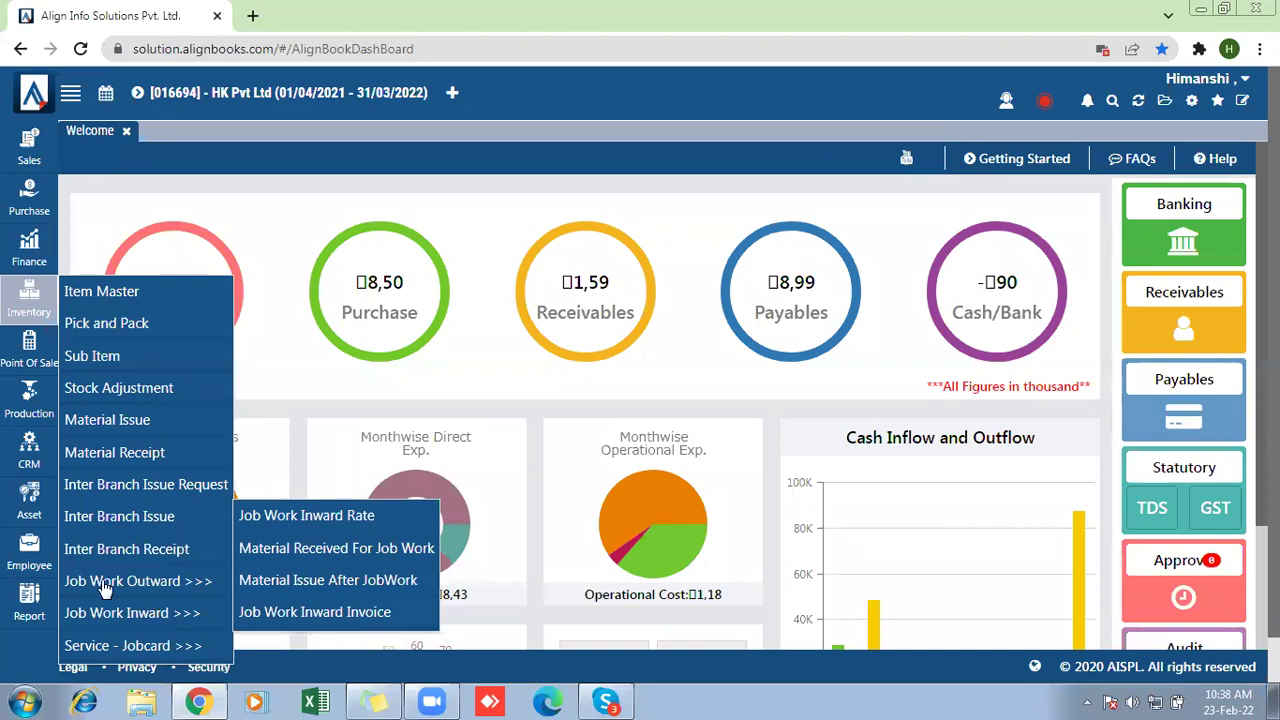
mouse_move(150, 588)
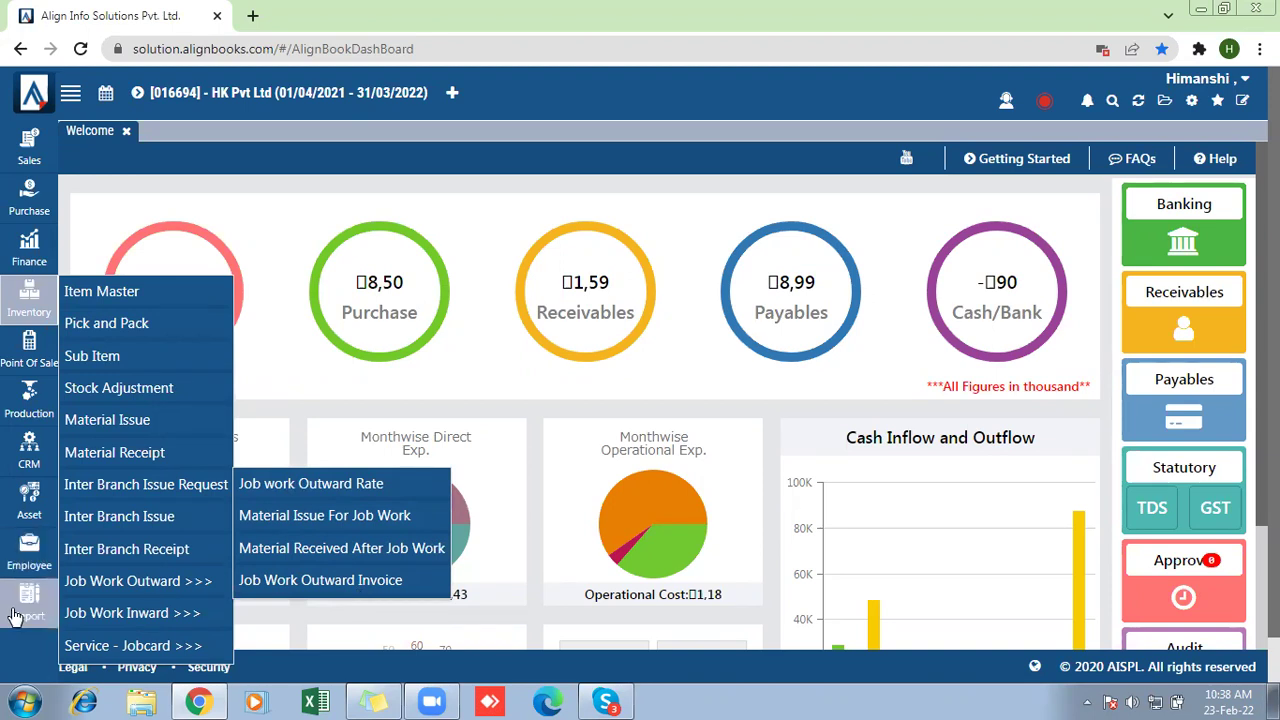
Search the all-branch Stock Trial for White Shirt and check its closing quantity.
mouse_move(20, 612)
left_click(86, 616)
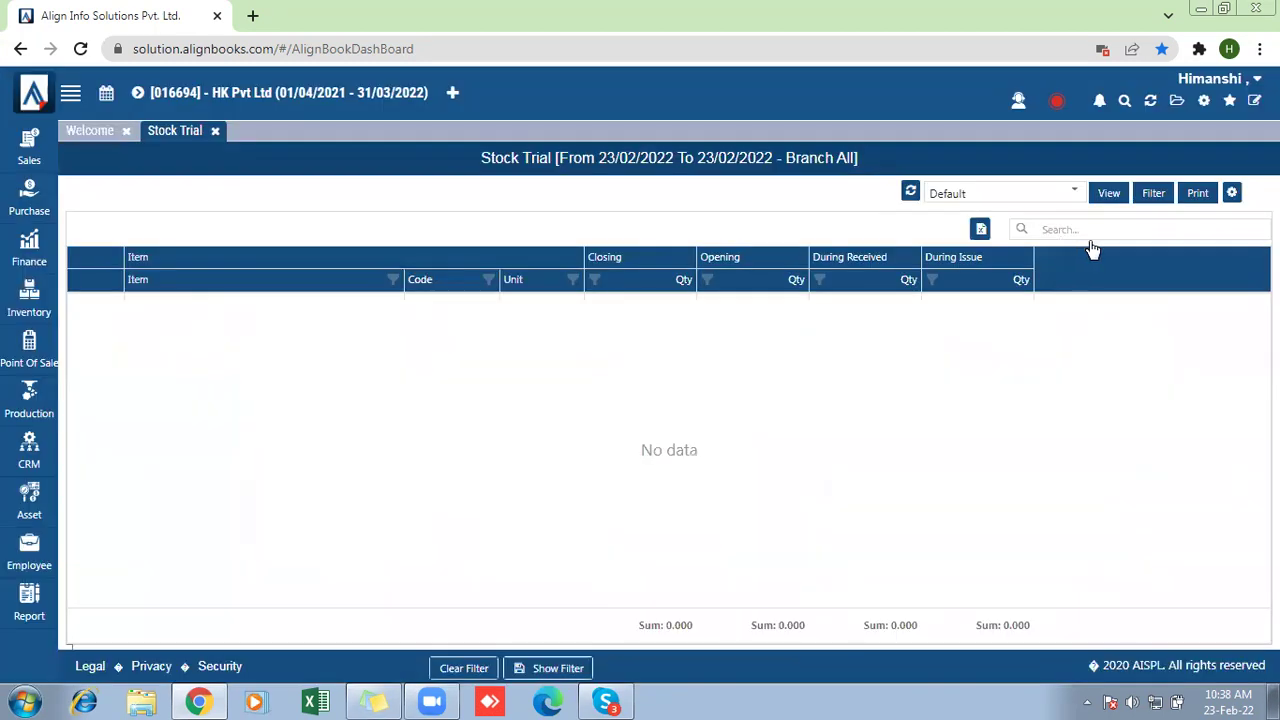
left_click(1079, 229)
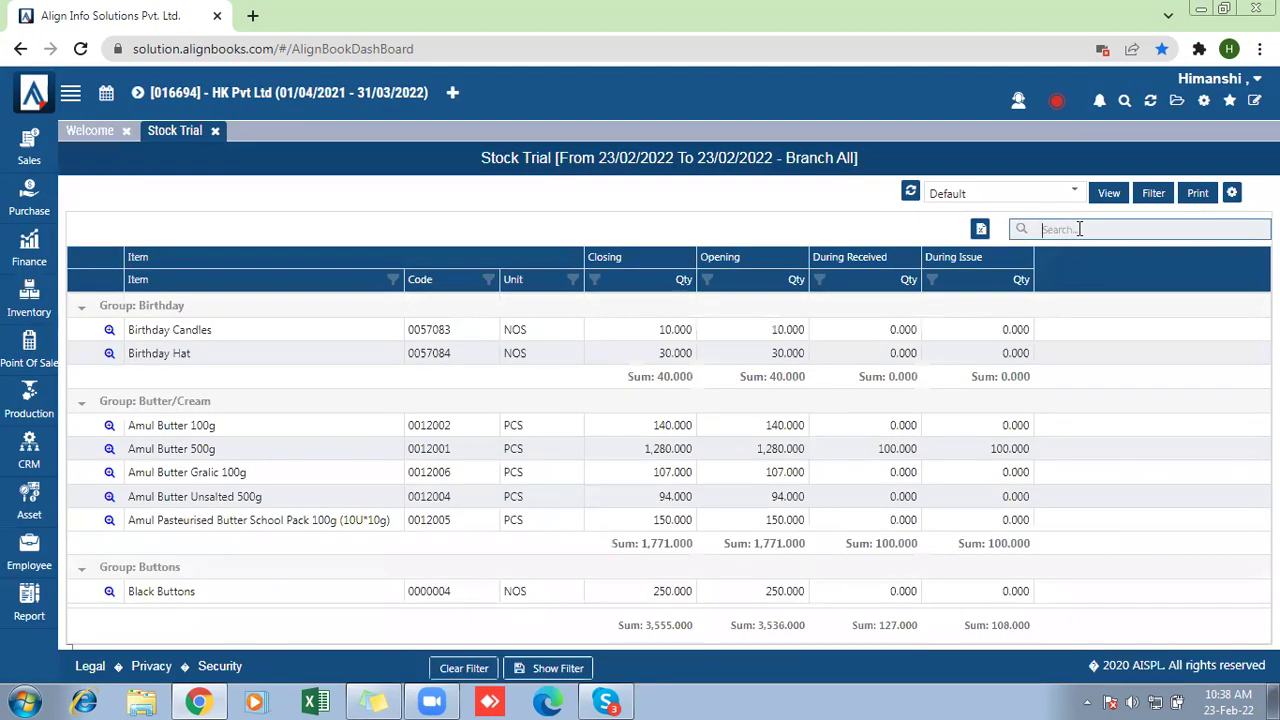
type("White Shirt")
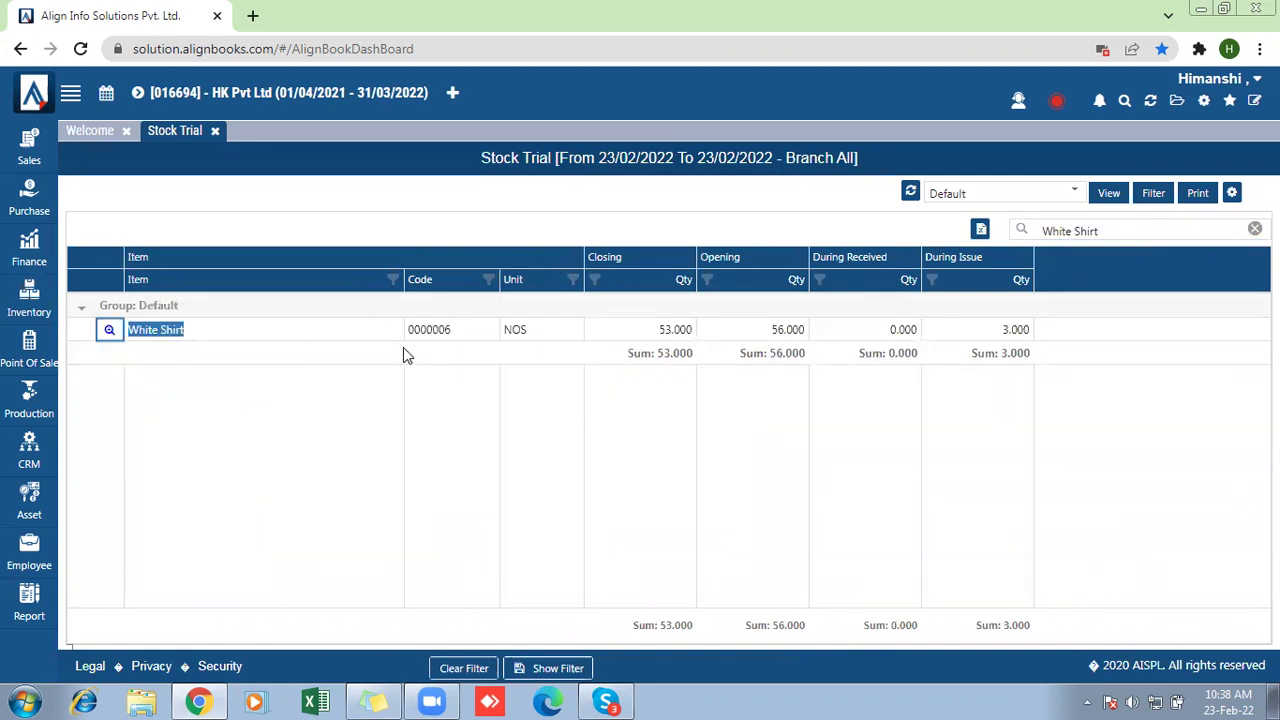
double_click(668, 333)
Close the Stock Trial and open a new outward Material Issue For Job Work voucher.
left_click(216, 131)
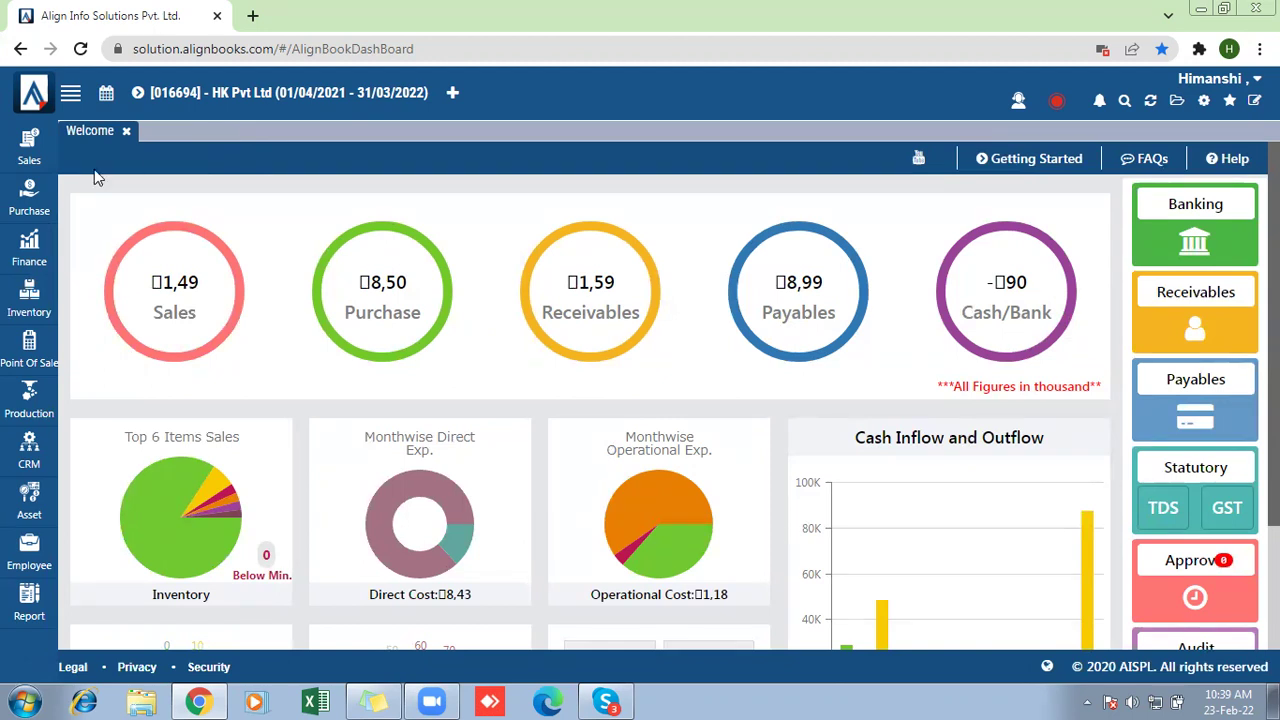
left_click(17, 313)
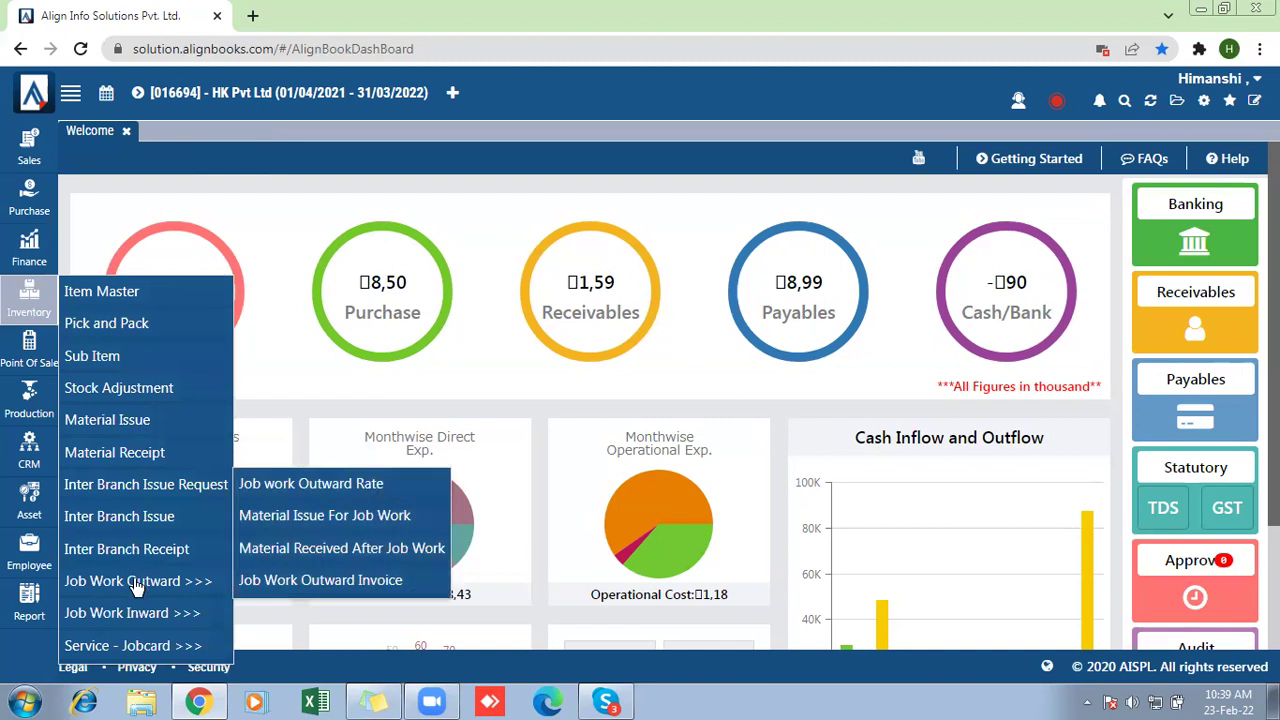
left_click(286, 520)
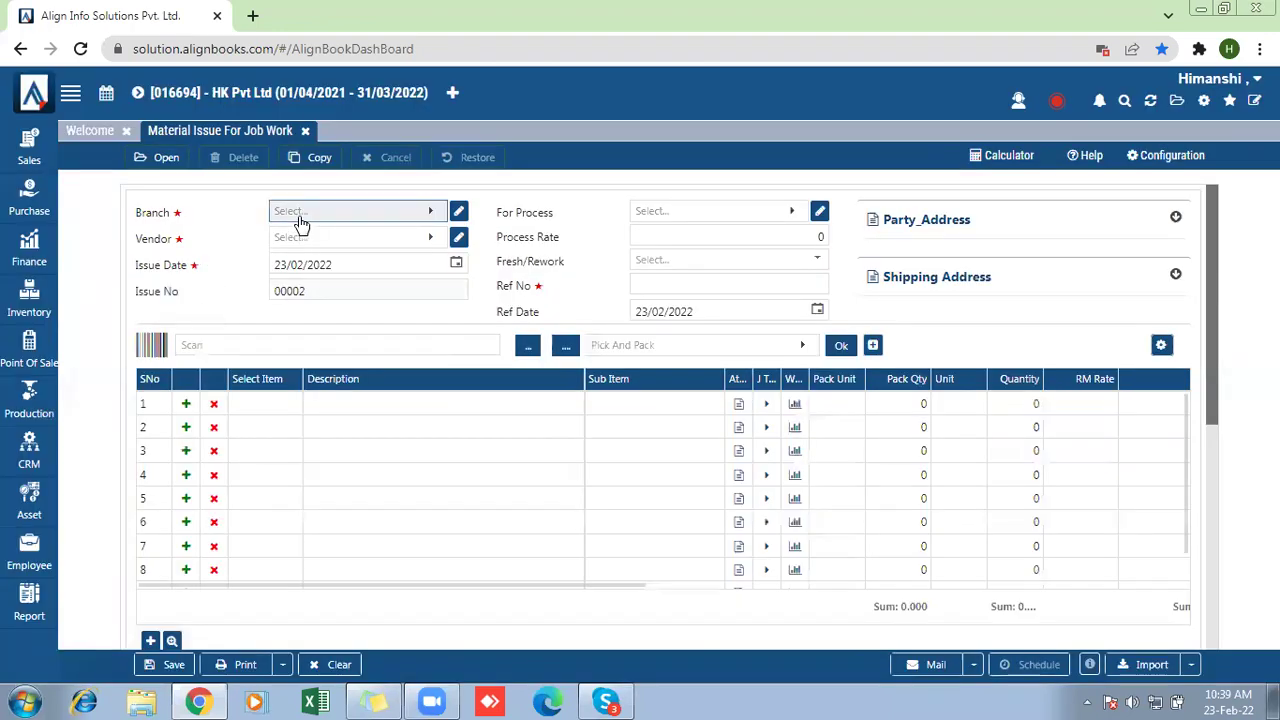
Set the job work issue's branch to Default and choose the individual job worker as vendor.
left_click(300, 218)
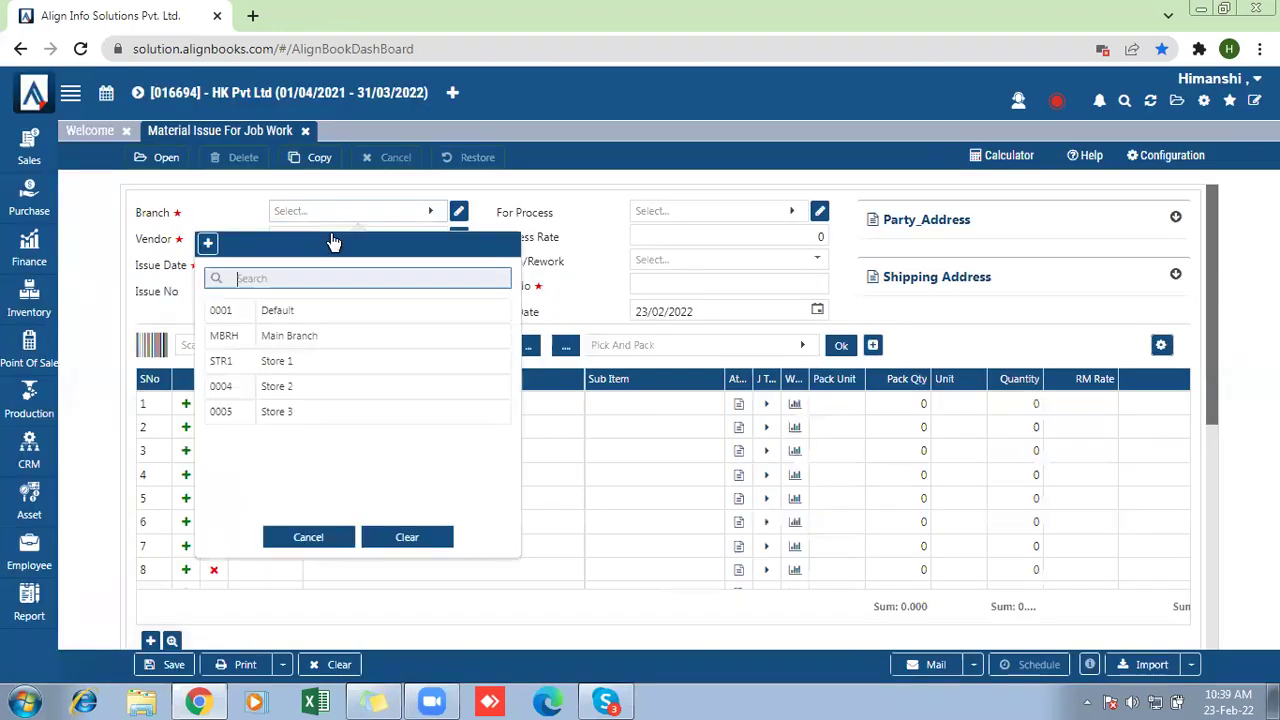
left_click(277, 322)
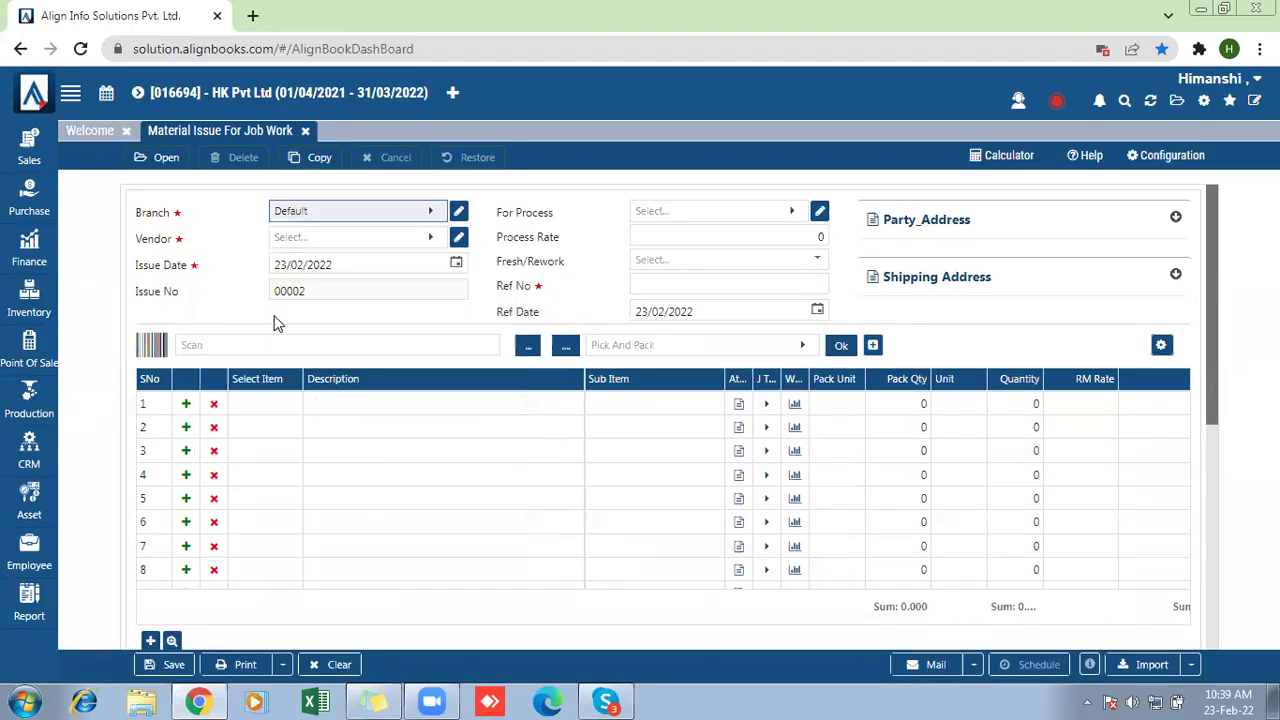
left_click(284, 240)
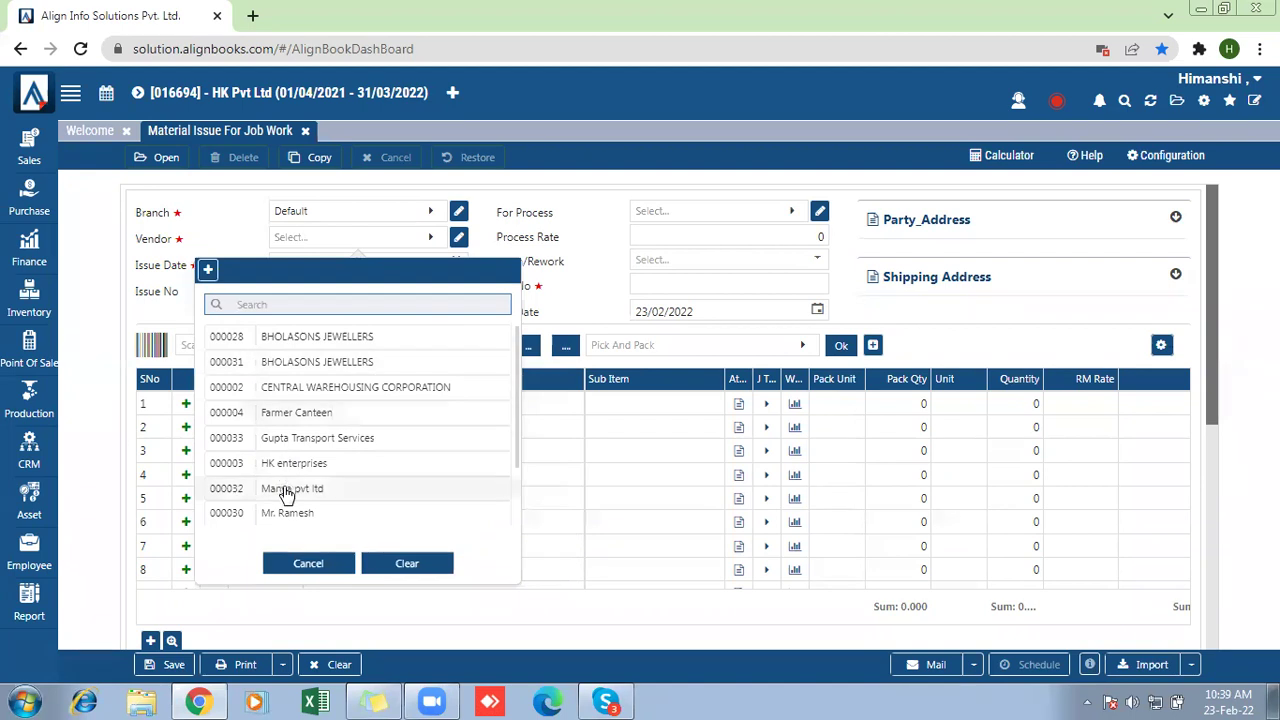
left_click(290, 514)
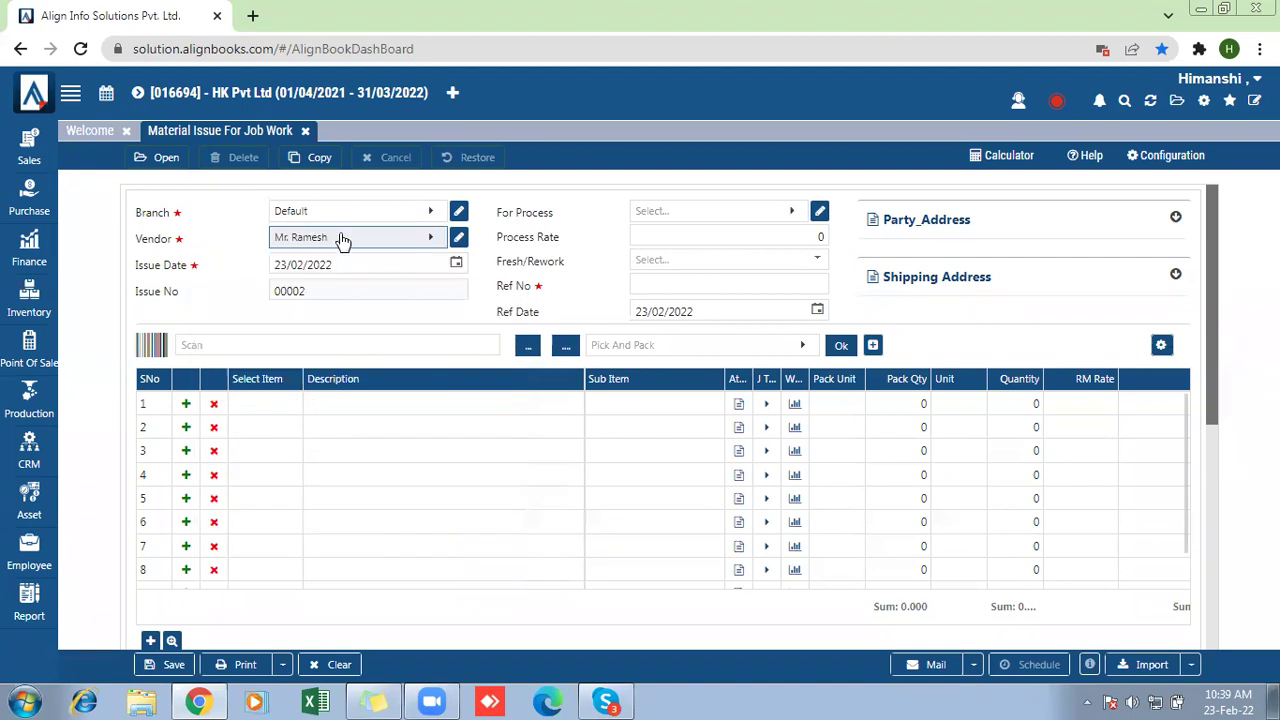
Start a new Service item for the voucher's process and name it Printing Process.
left_click(686, 213)
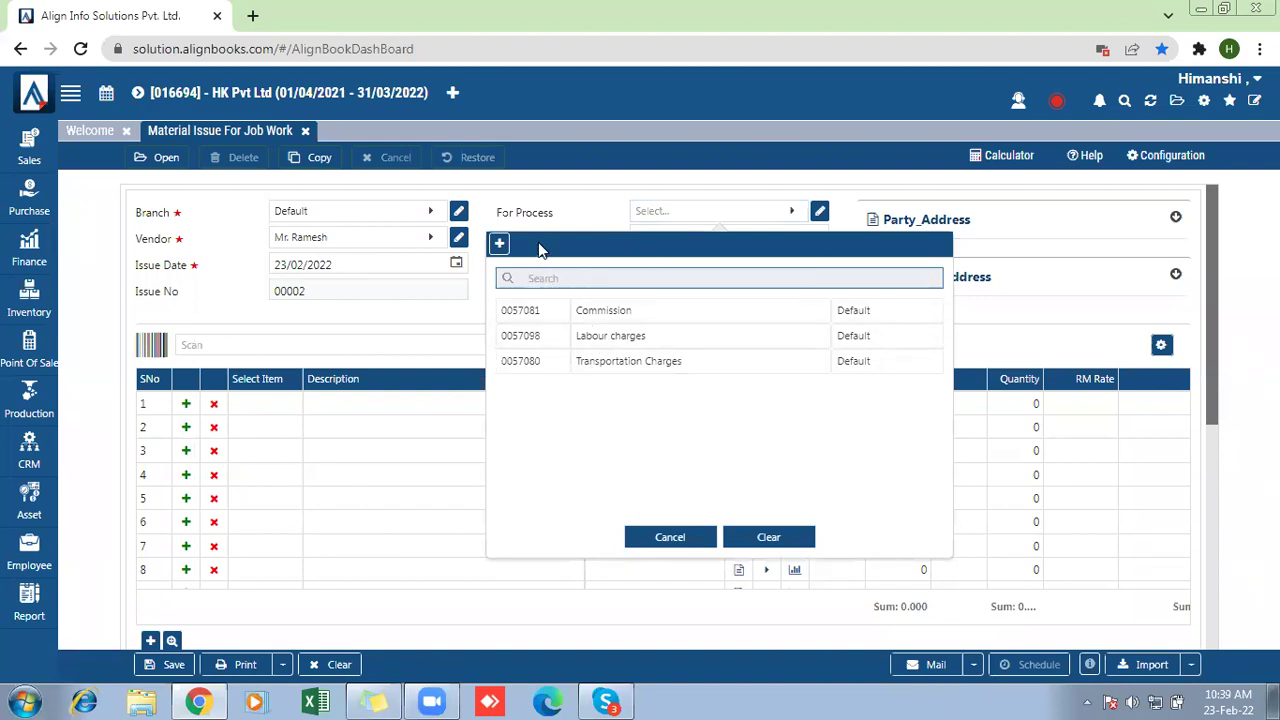
left_click(502, 248)
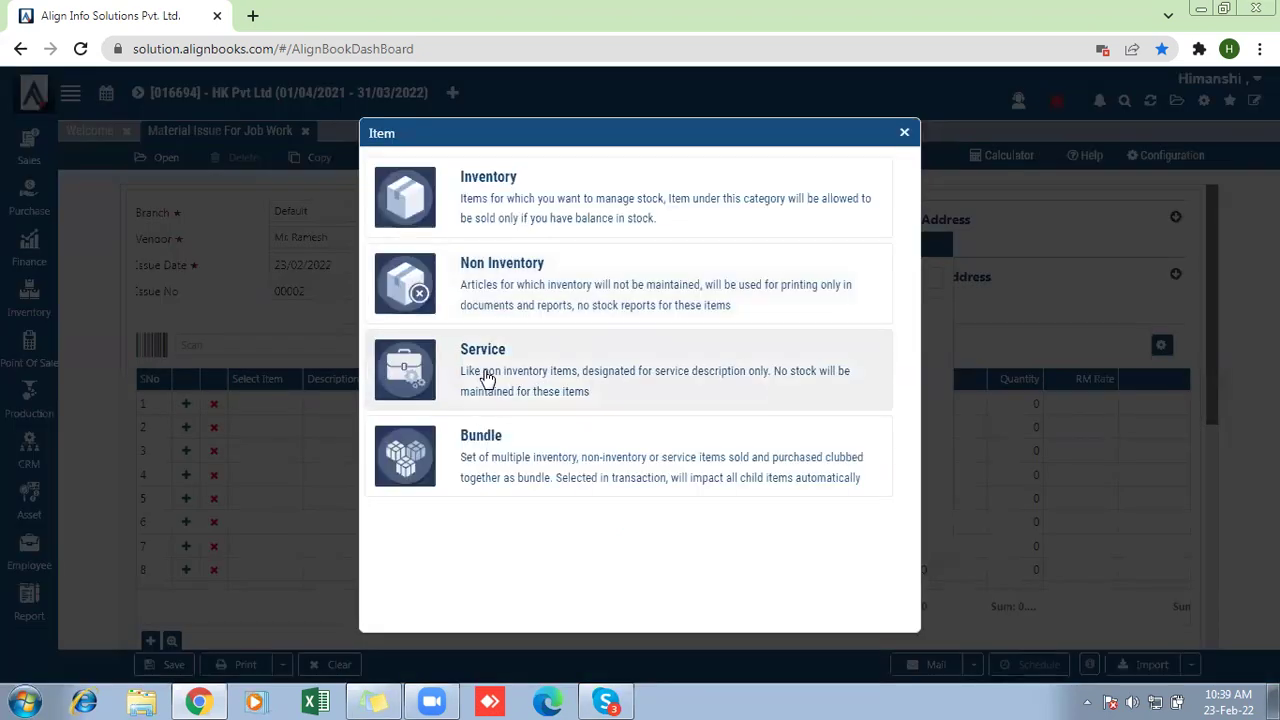
left_click(515, 348)
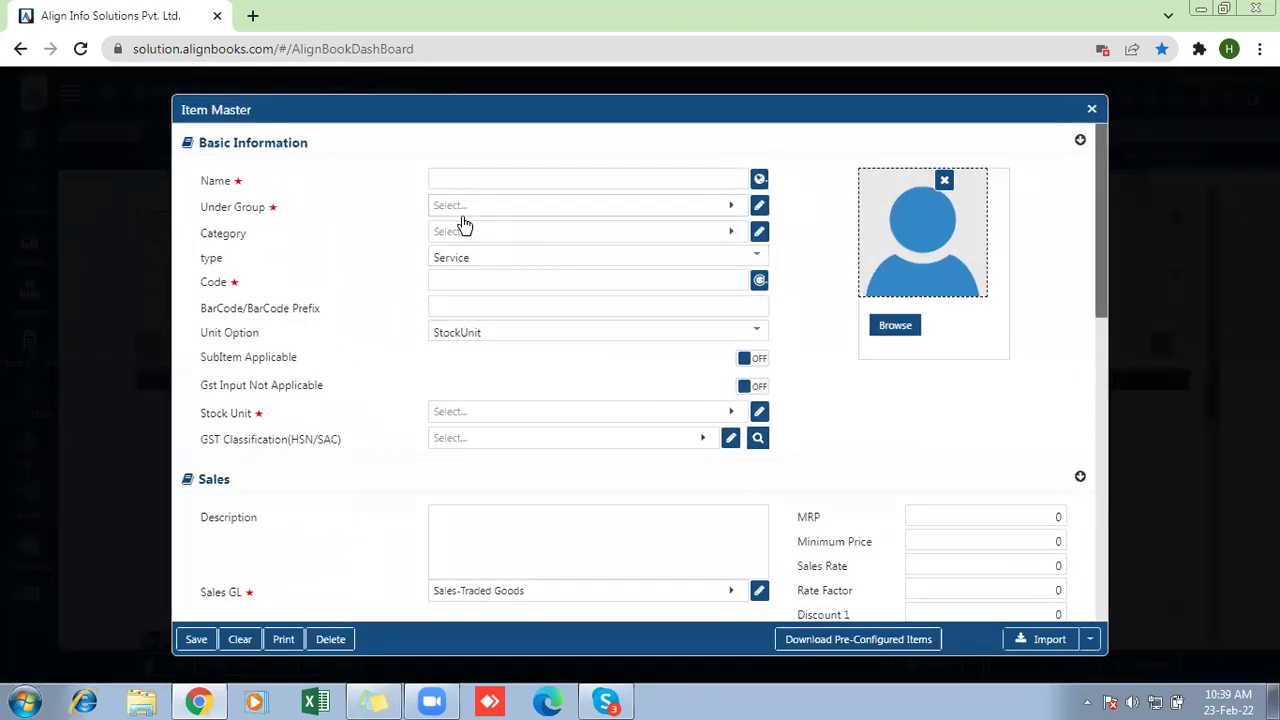
left_click(442, 178)
type("Printi")
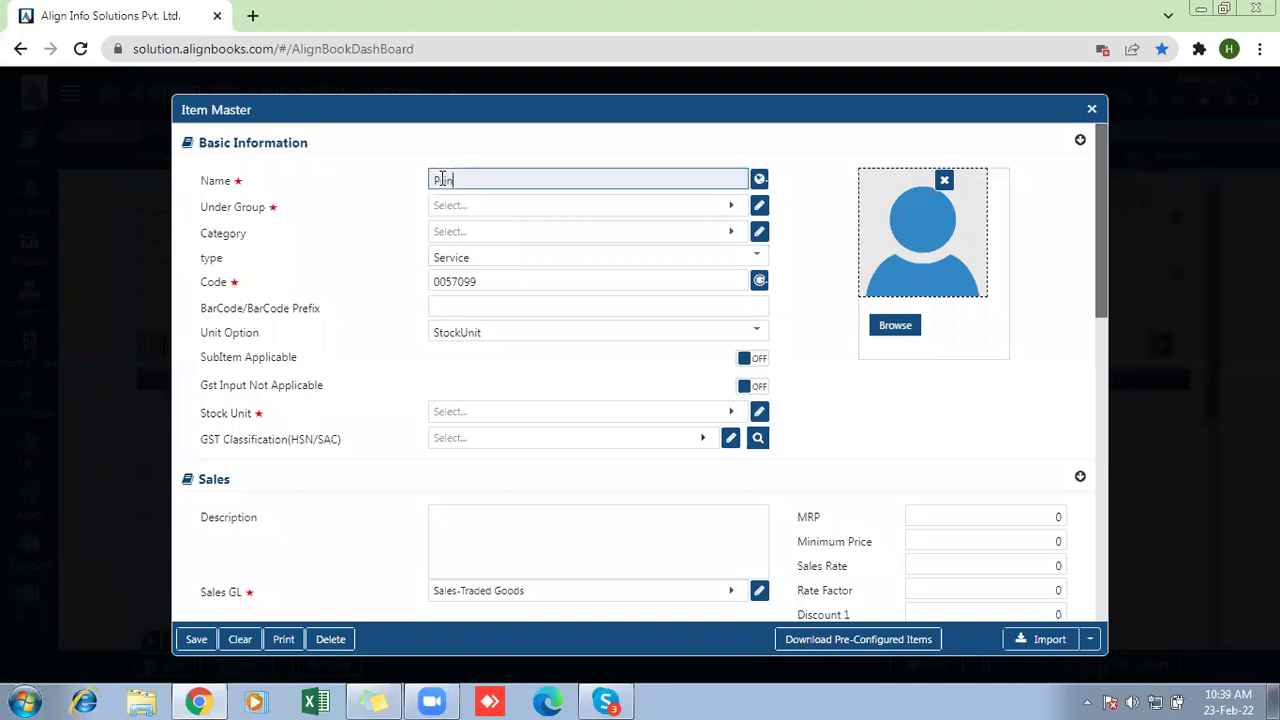
type("ng Process")
Assign the Printing Process service item to the Default group and set its stock unit to OTH.
left_click(447, 208)
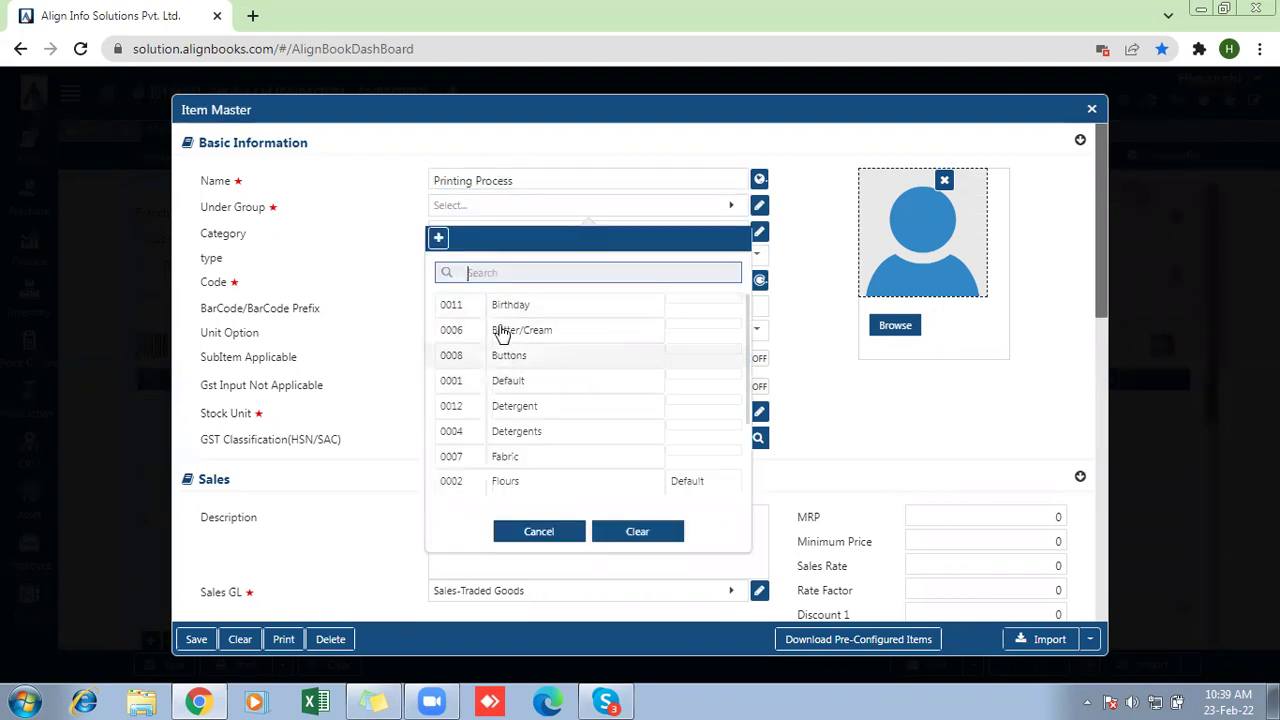
left_click(493, 382)
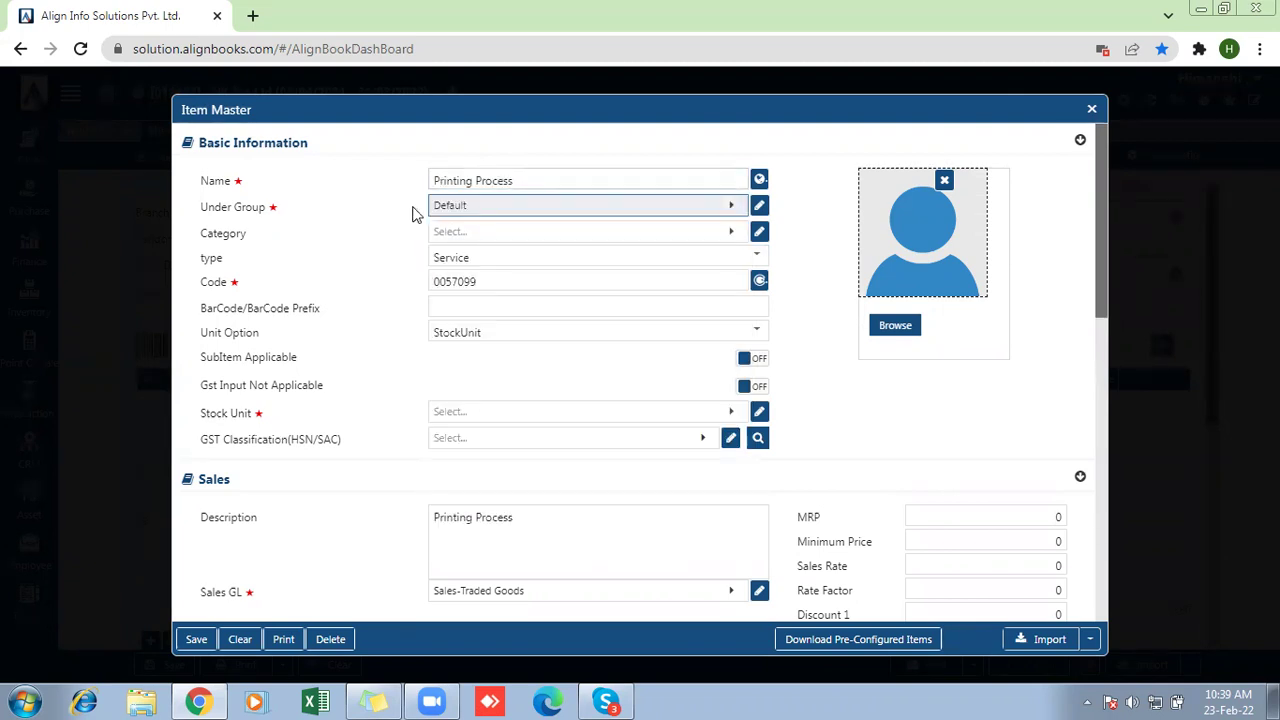
left_click(450, 415)
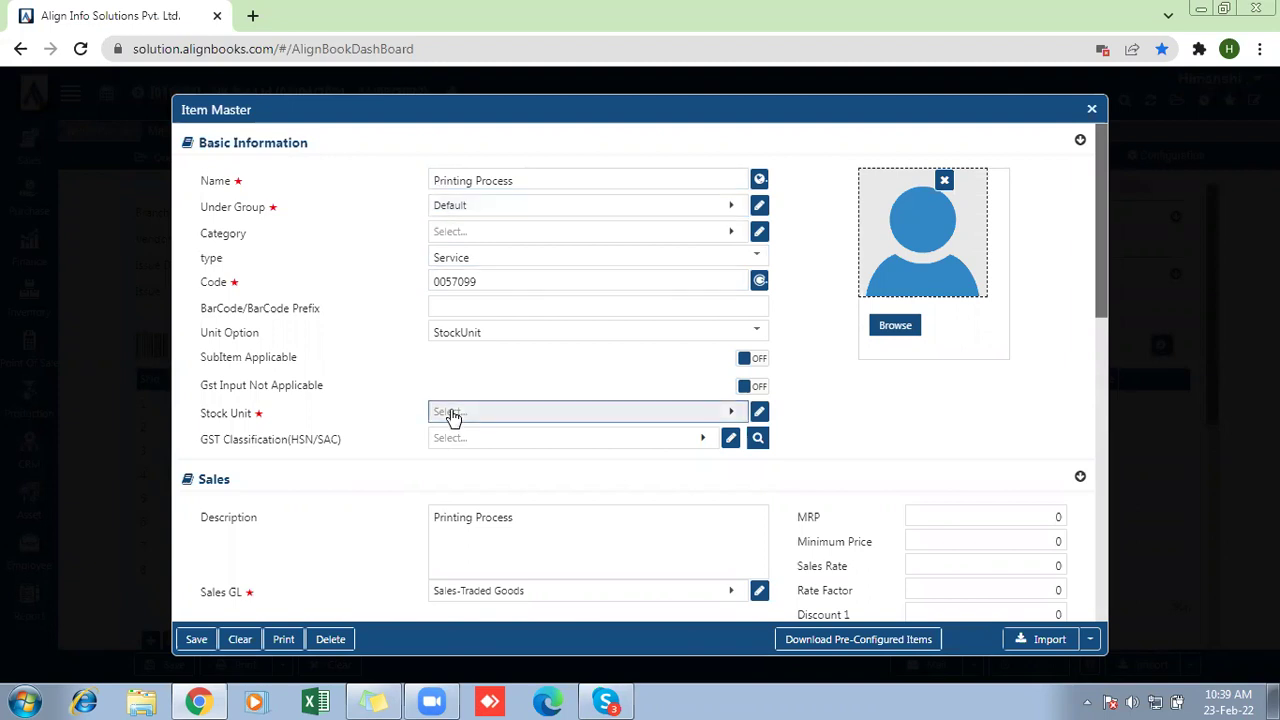
type("Oth")
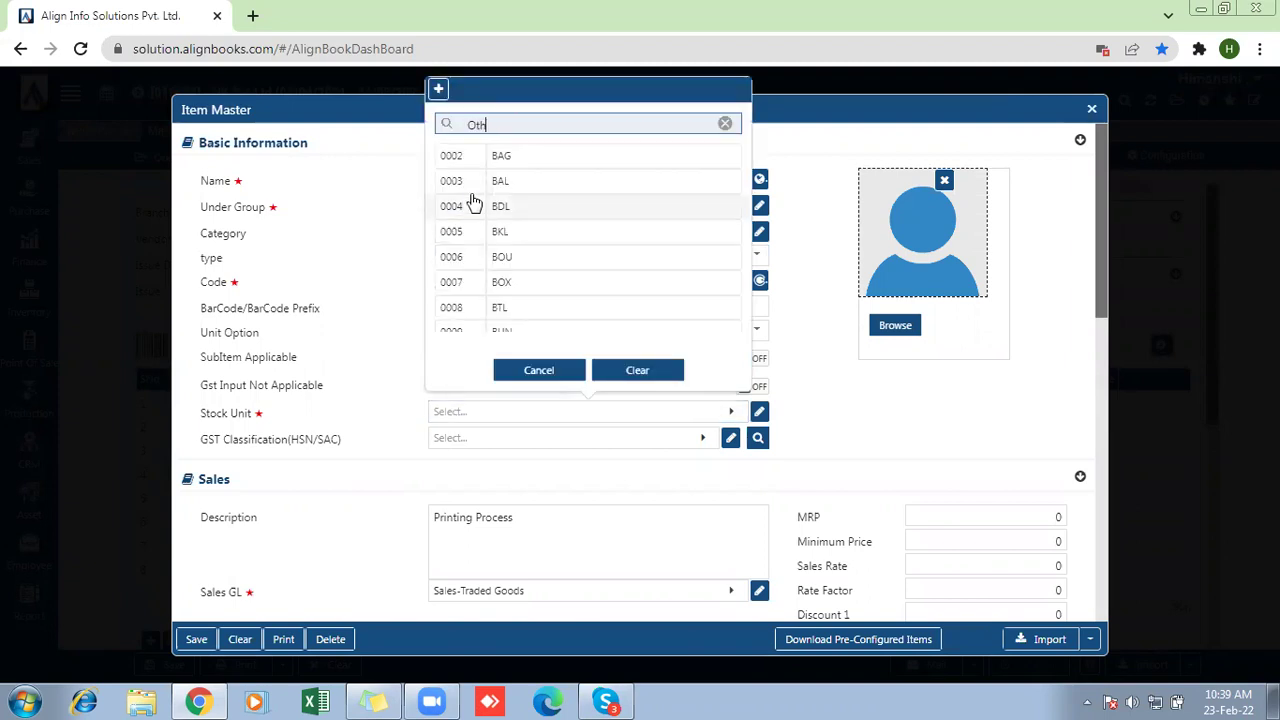
left_click(500, 160)
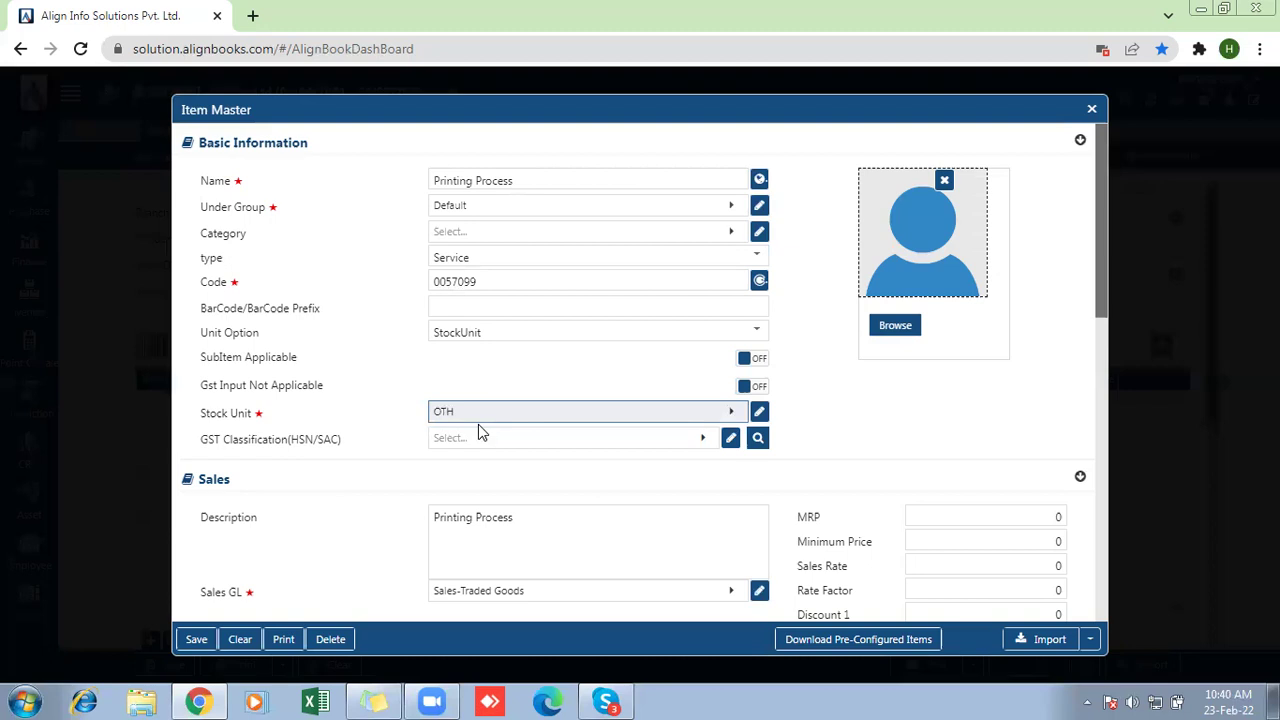
Set the service item's GST classification to 0401 and save the item.
left_click(455, 447)
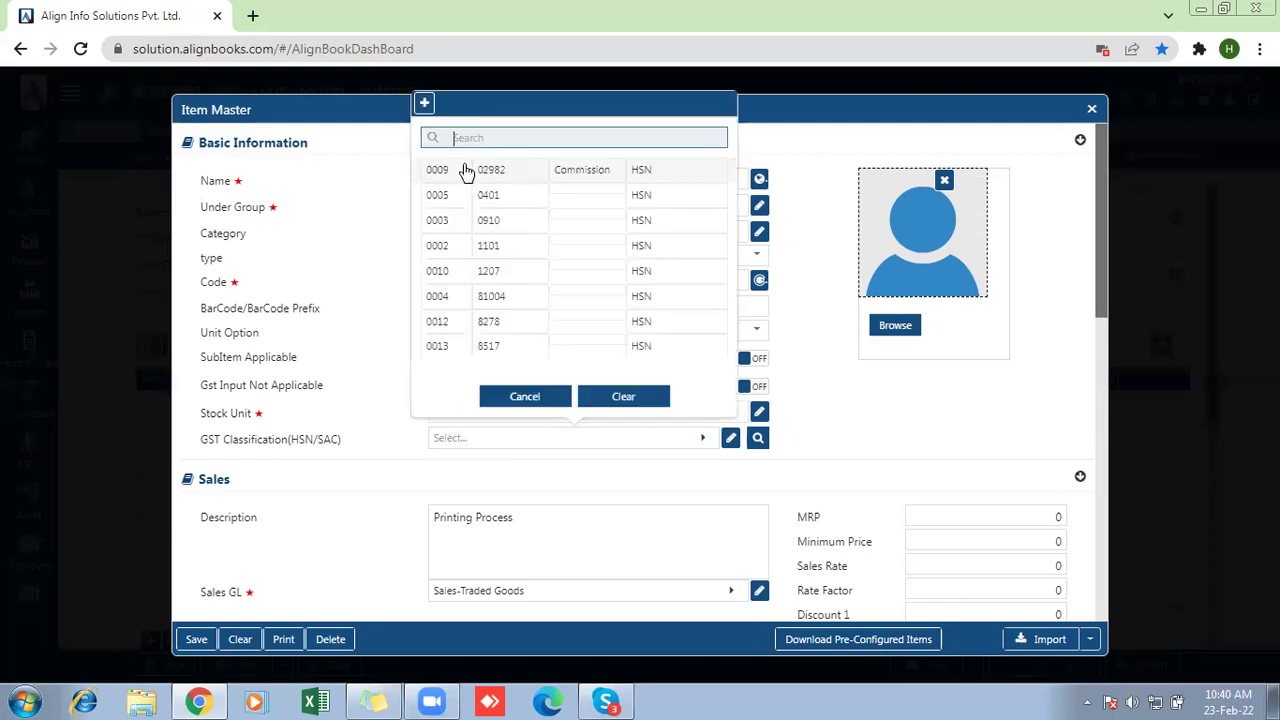
left_click(473, 193)
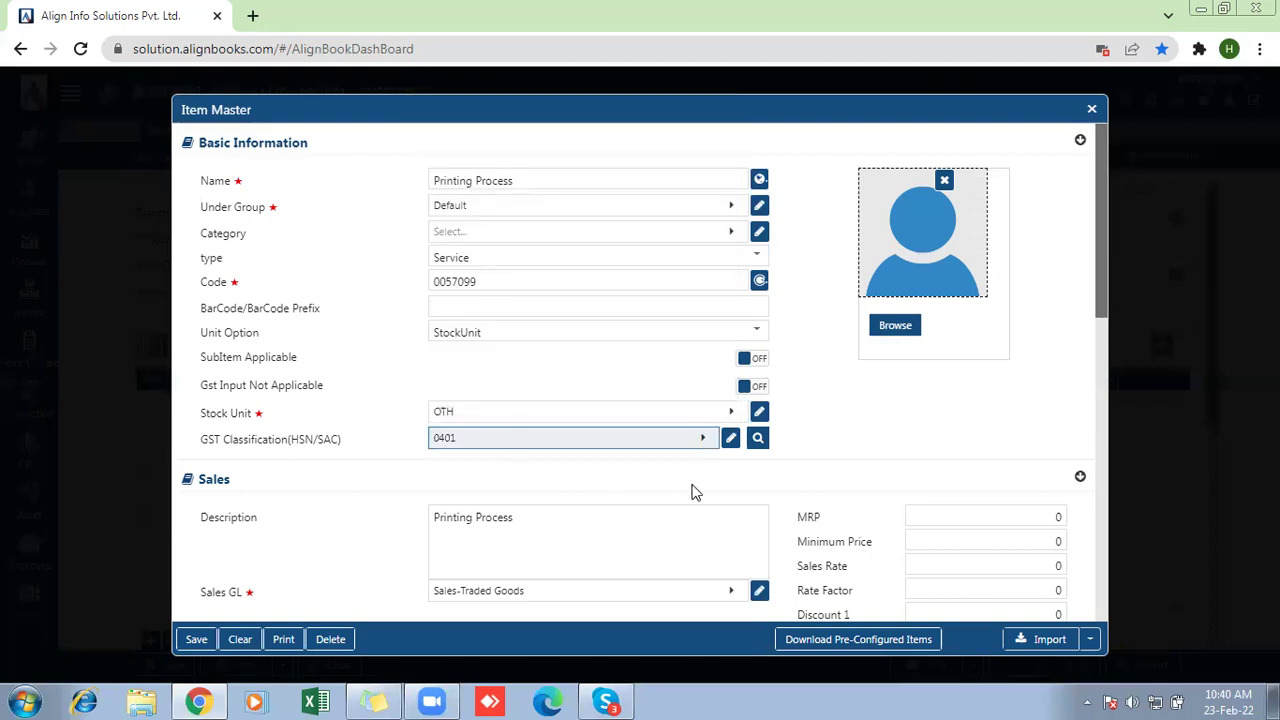
left_click(1104, 304)
scroll(1106, 345, "down", 2)
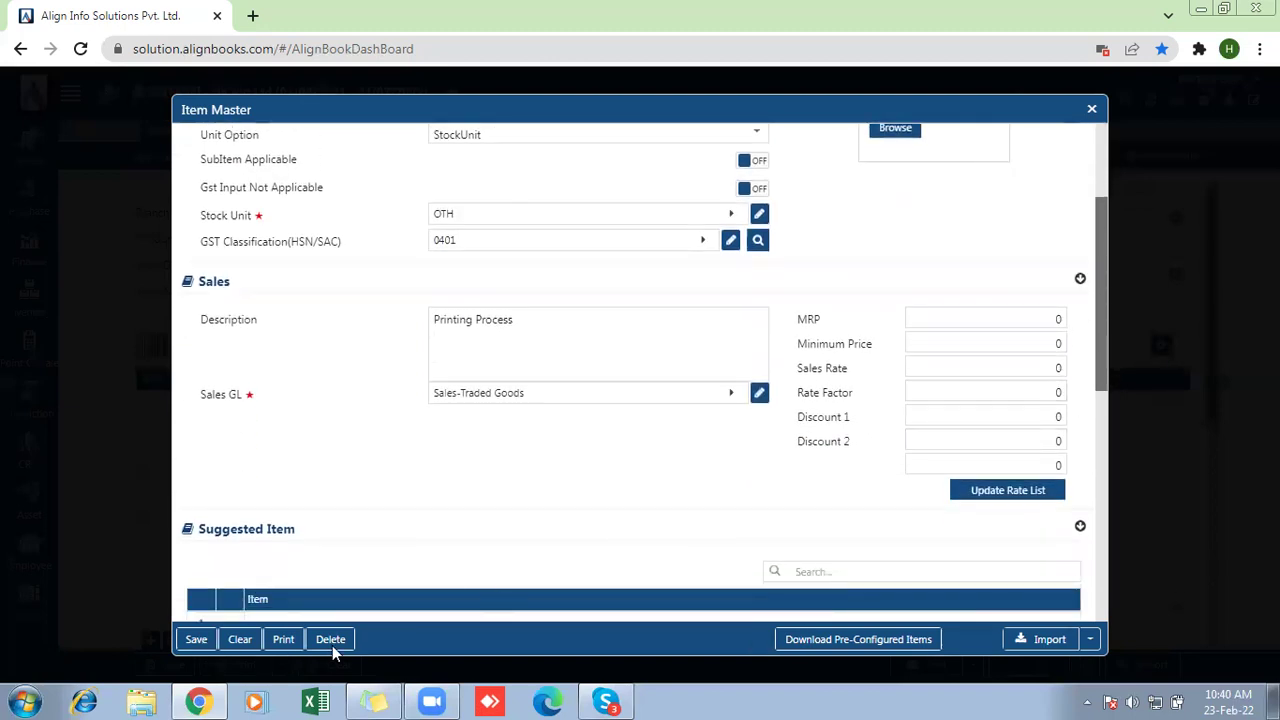
left_click(195, 639)
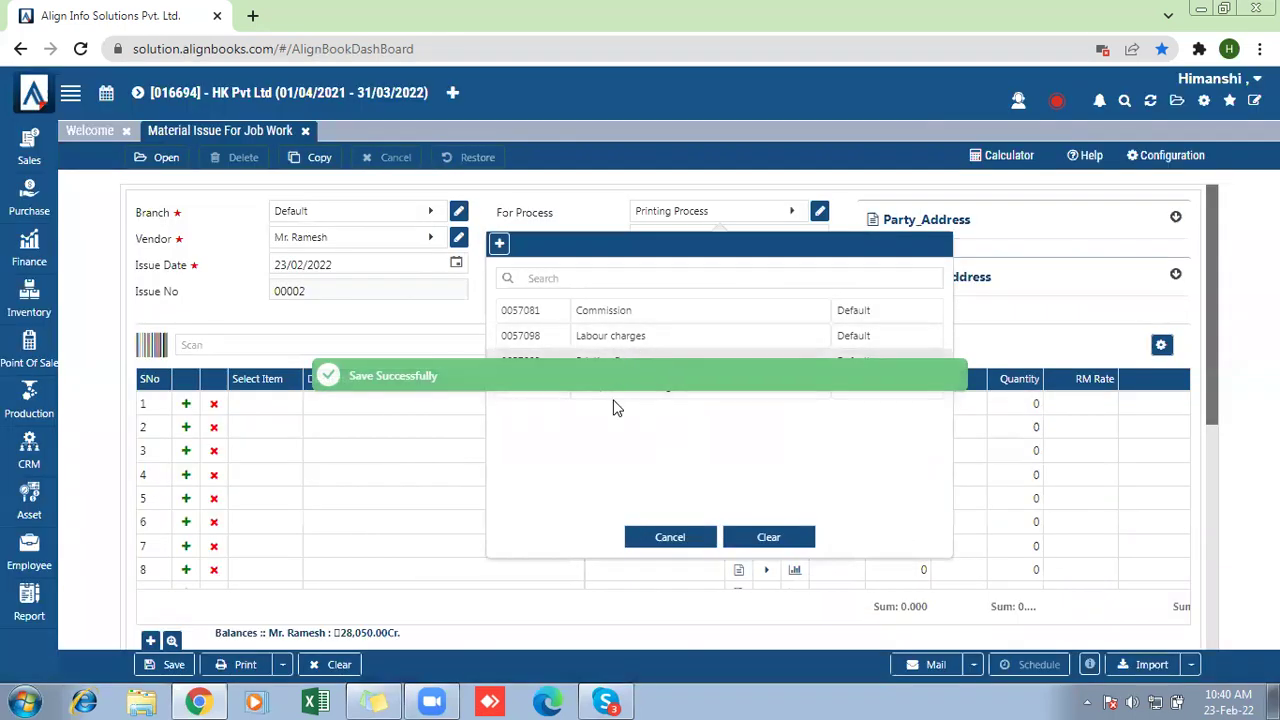
Set the job work issue's process to Printing Process, mark it as Fresh, and enter reference number 982765.
left_click(606, 368)
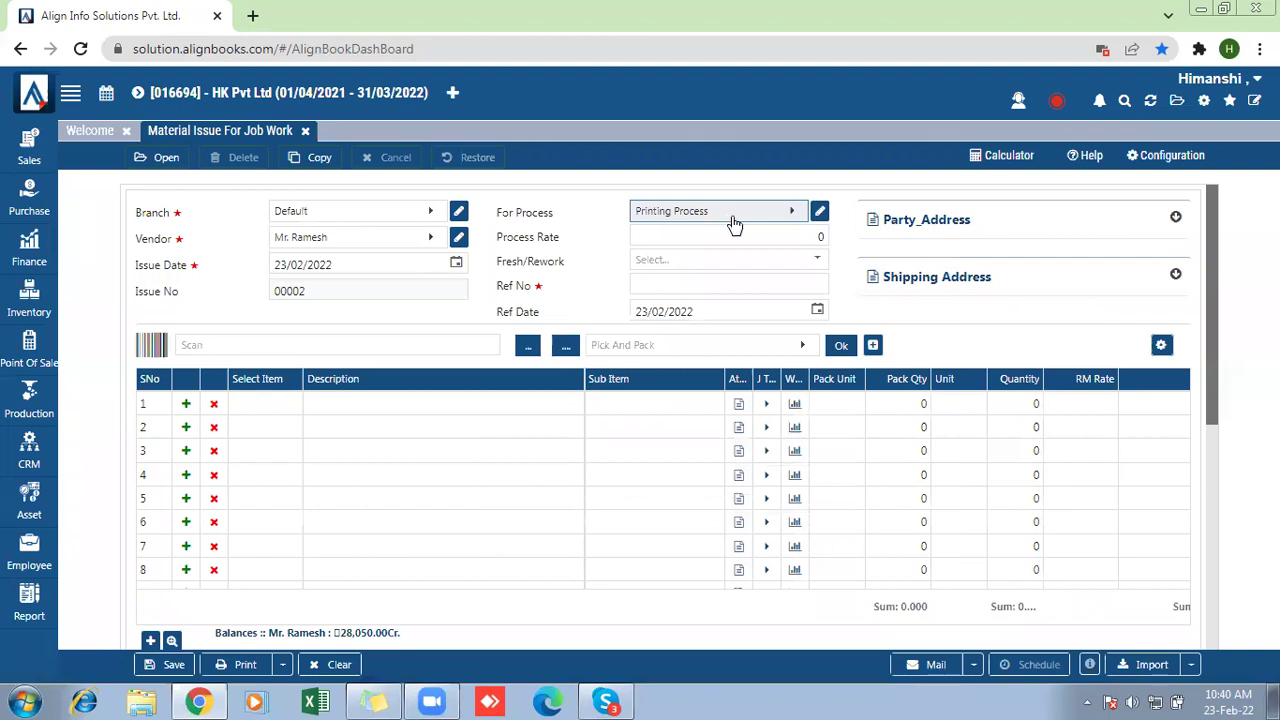
left_click(678, 263)
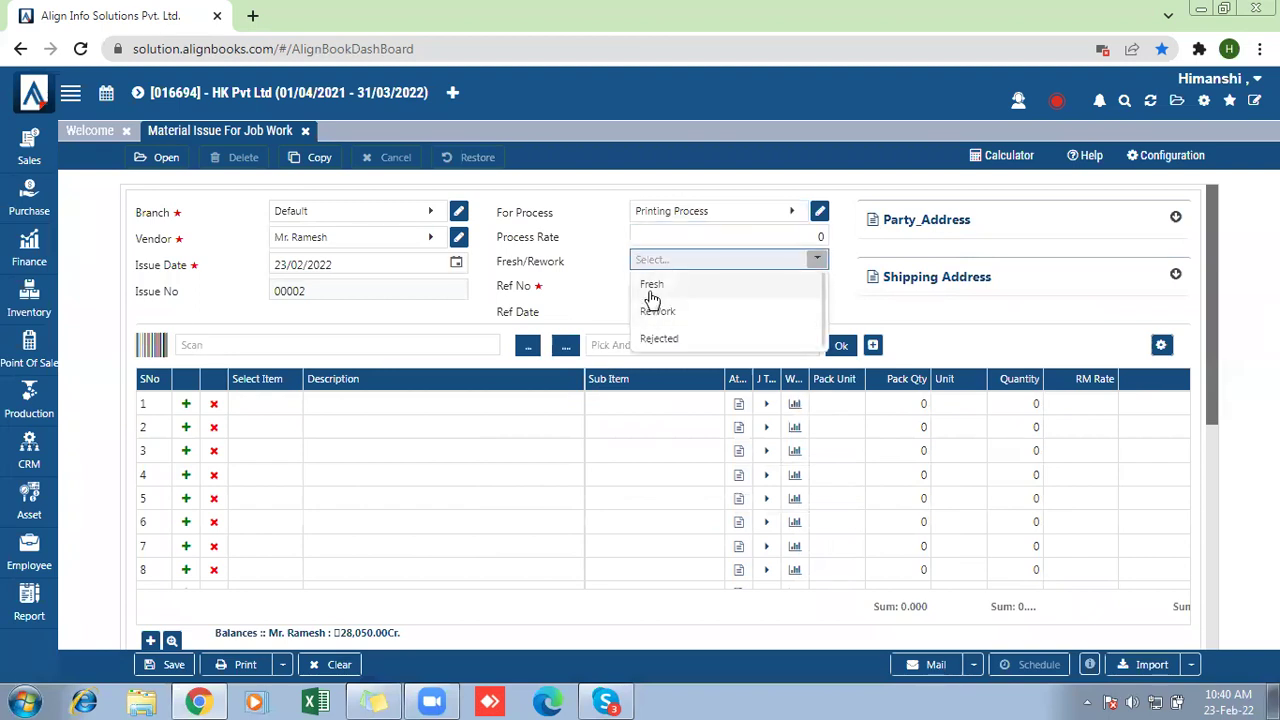
left_click(651, 288)
left_click(646, 282)
type("992765")
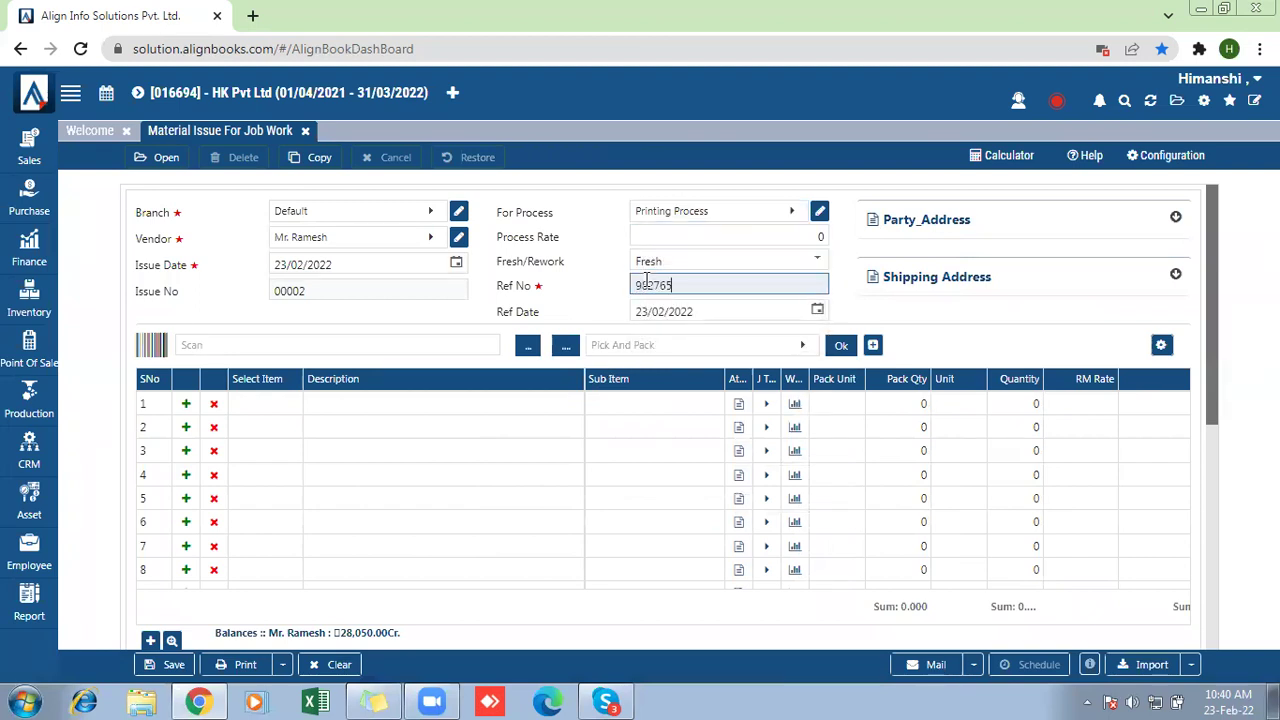
Add White Shirt as the first item line of the job work issue, leaving its attributes blank.
left_click(267, 406)
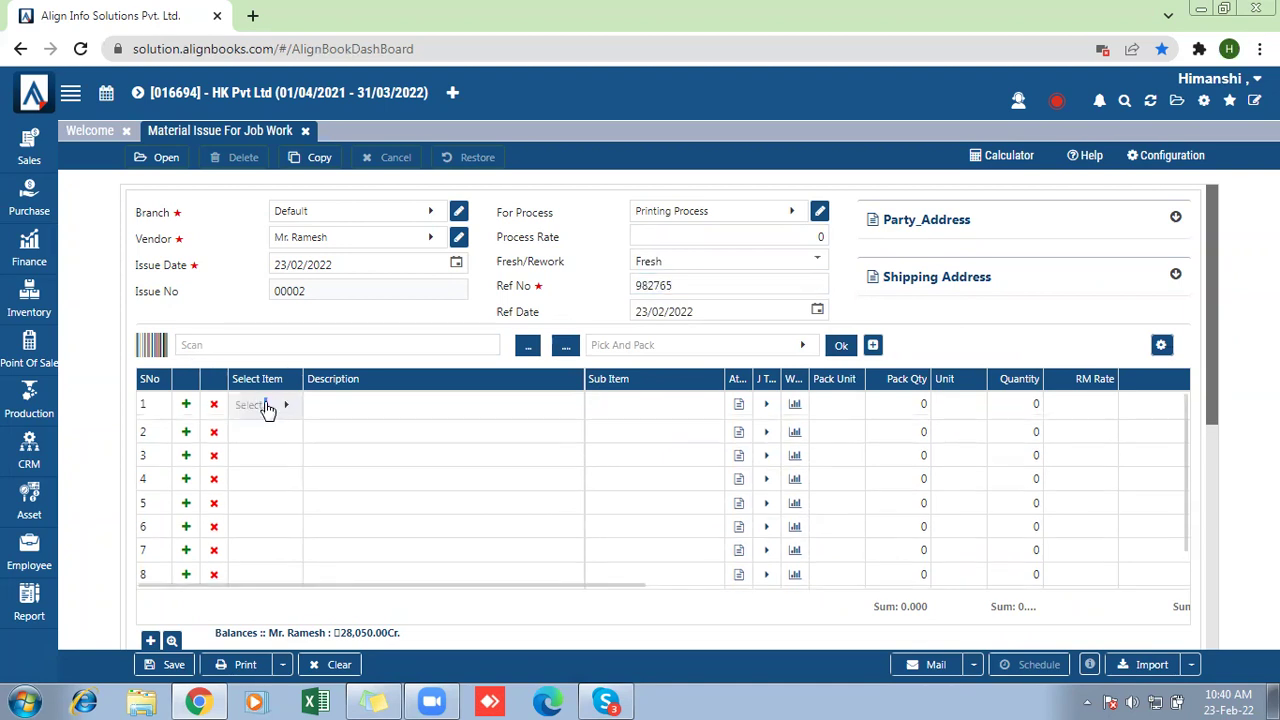
left_click(267, 408)
left_click(133, 117)
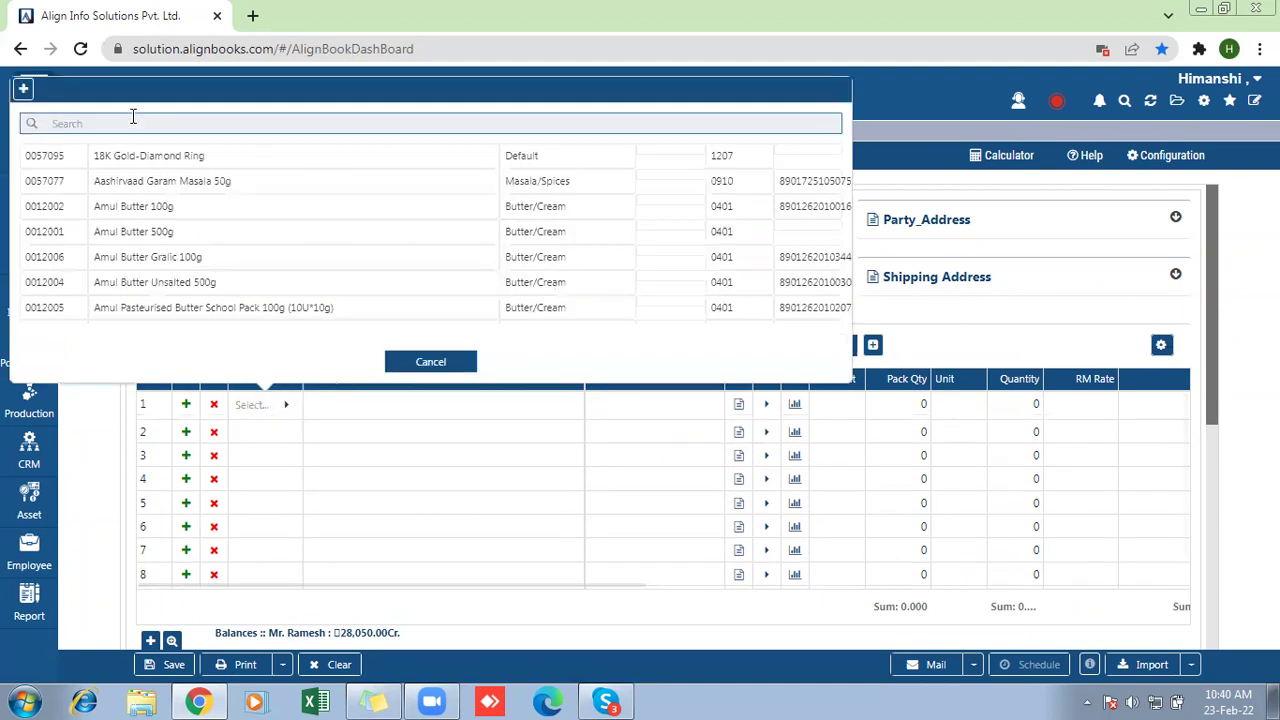
type("White")
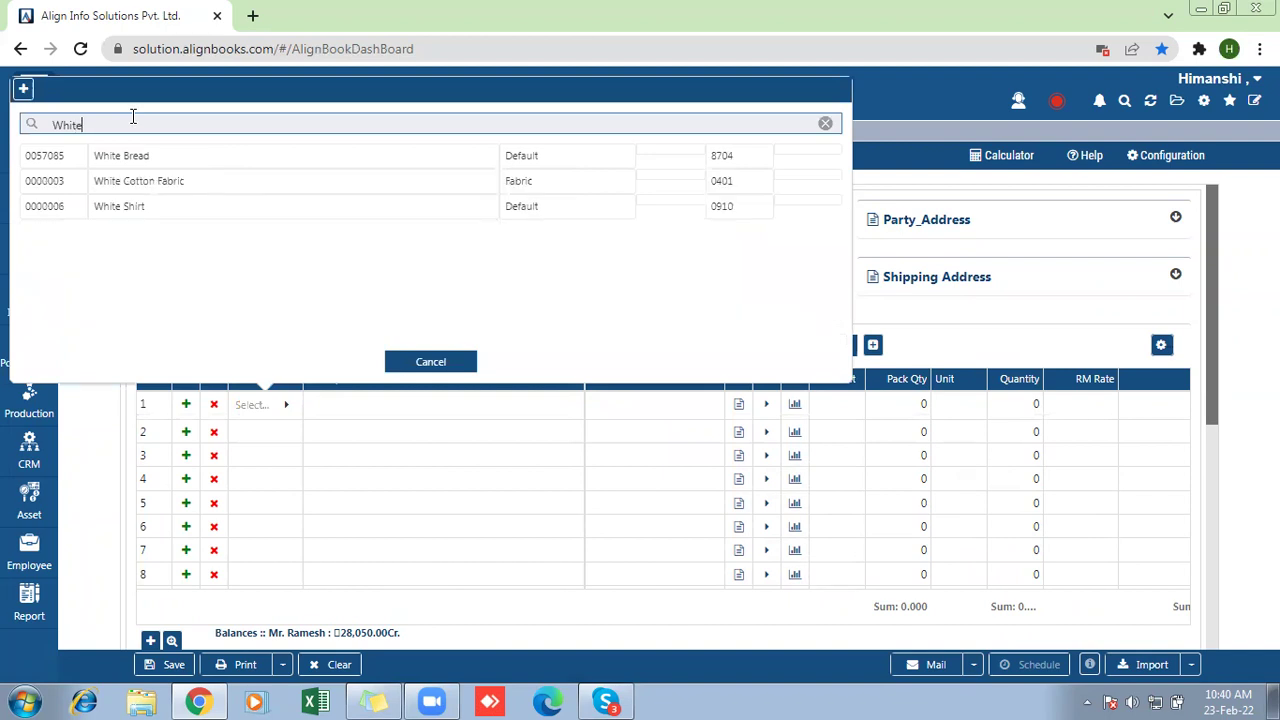
left_click(140, 206)
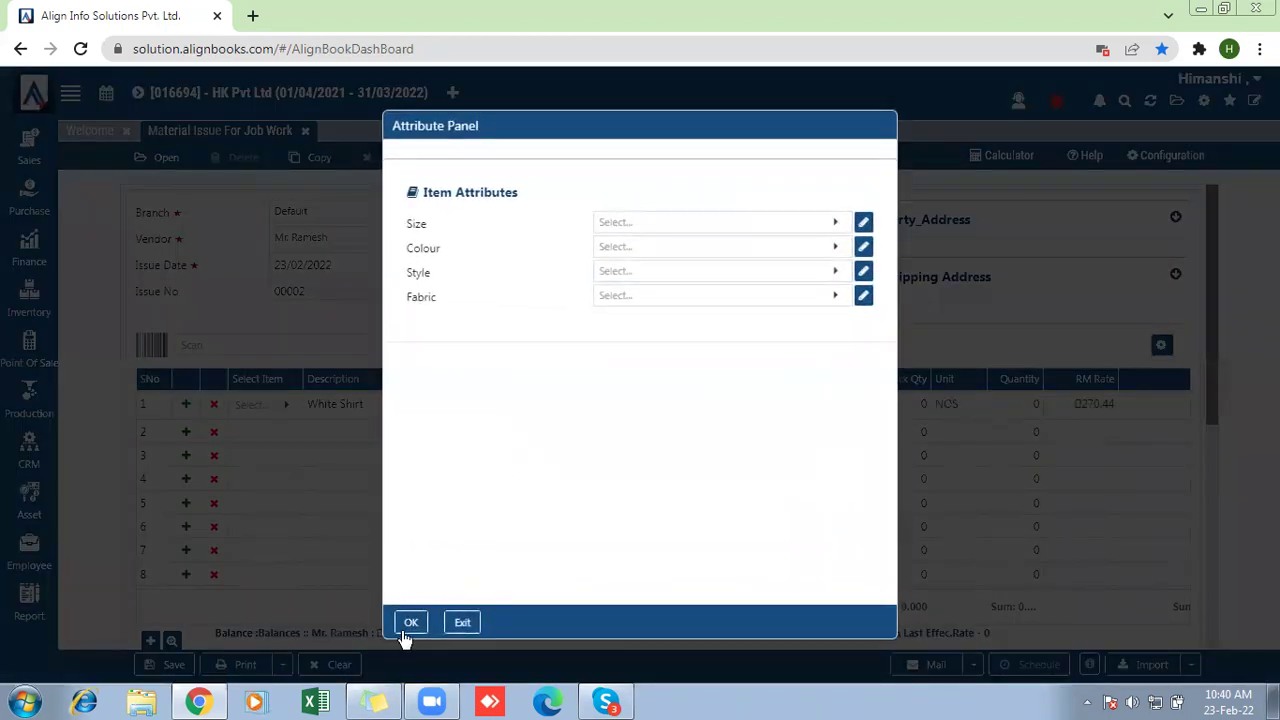
left_click(403, 626)
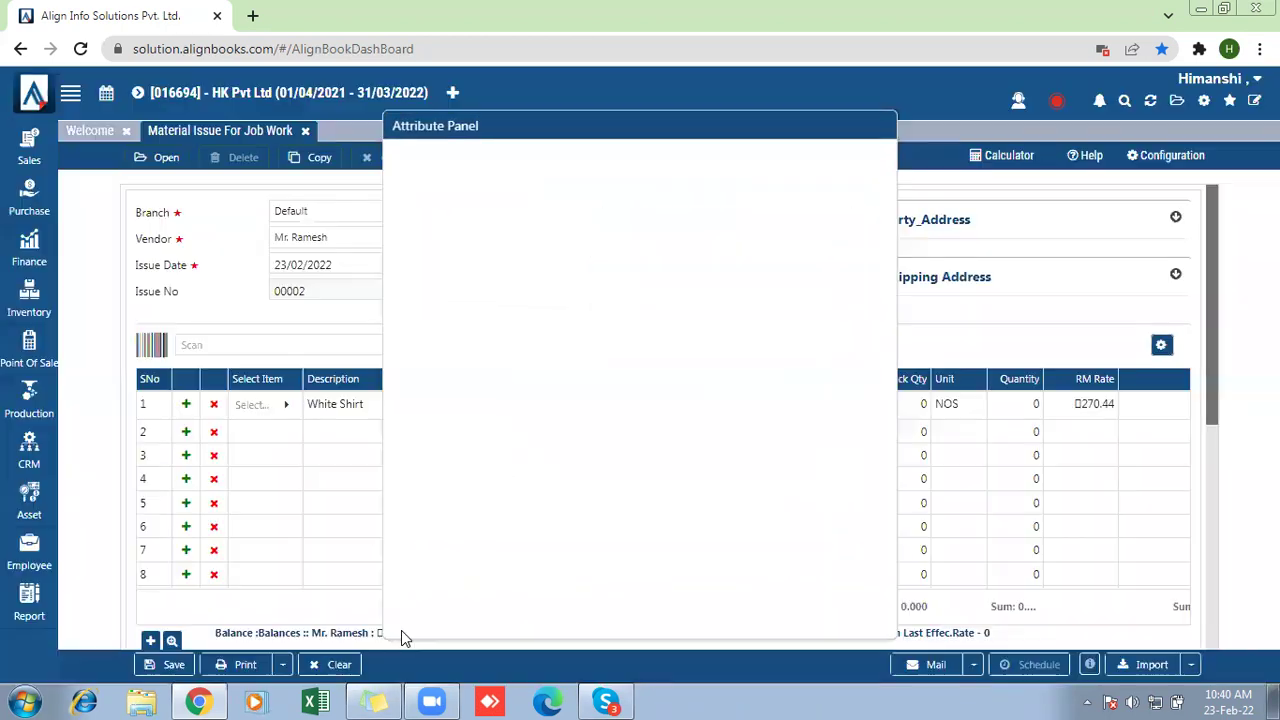
Set the White Shirt quantity to 20 and save the job work issue voucher.
left_click(1019, 405)
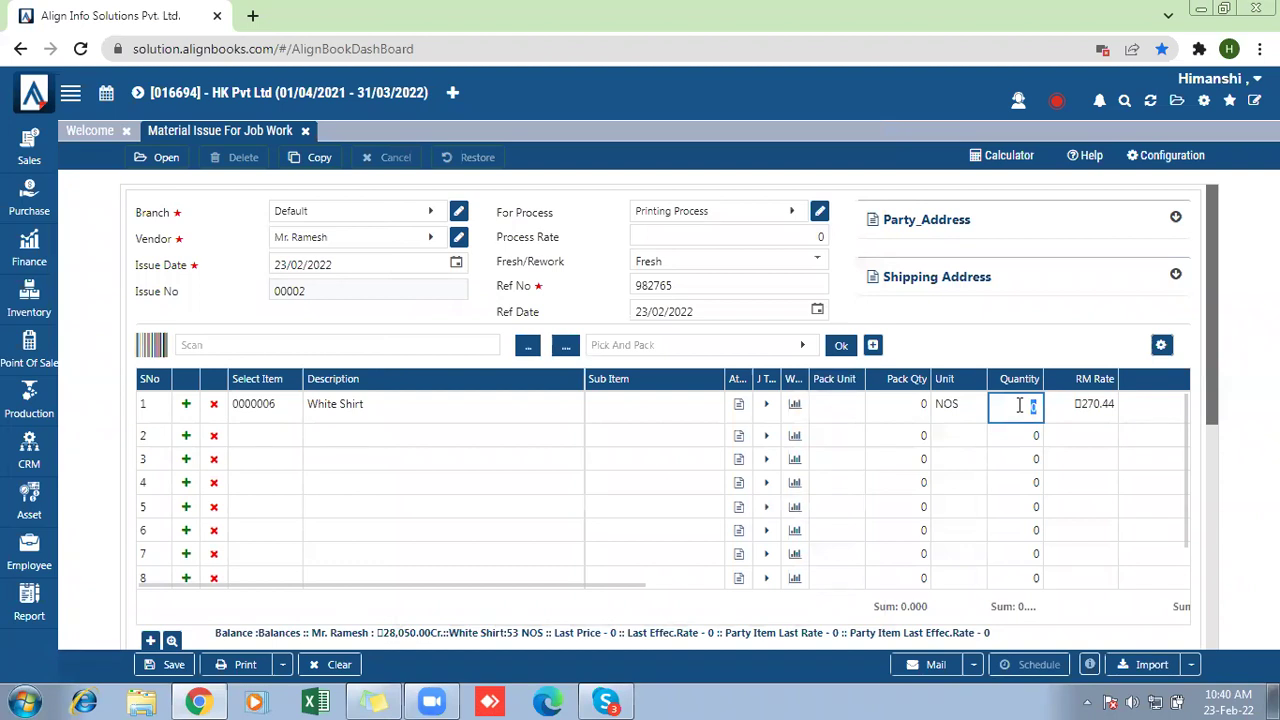
type("20")
left_click(1200, 396)
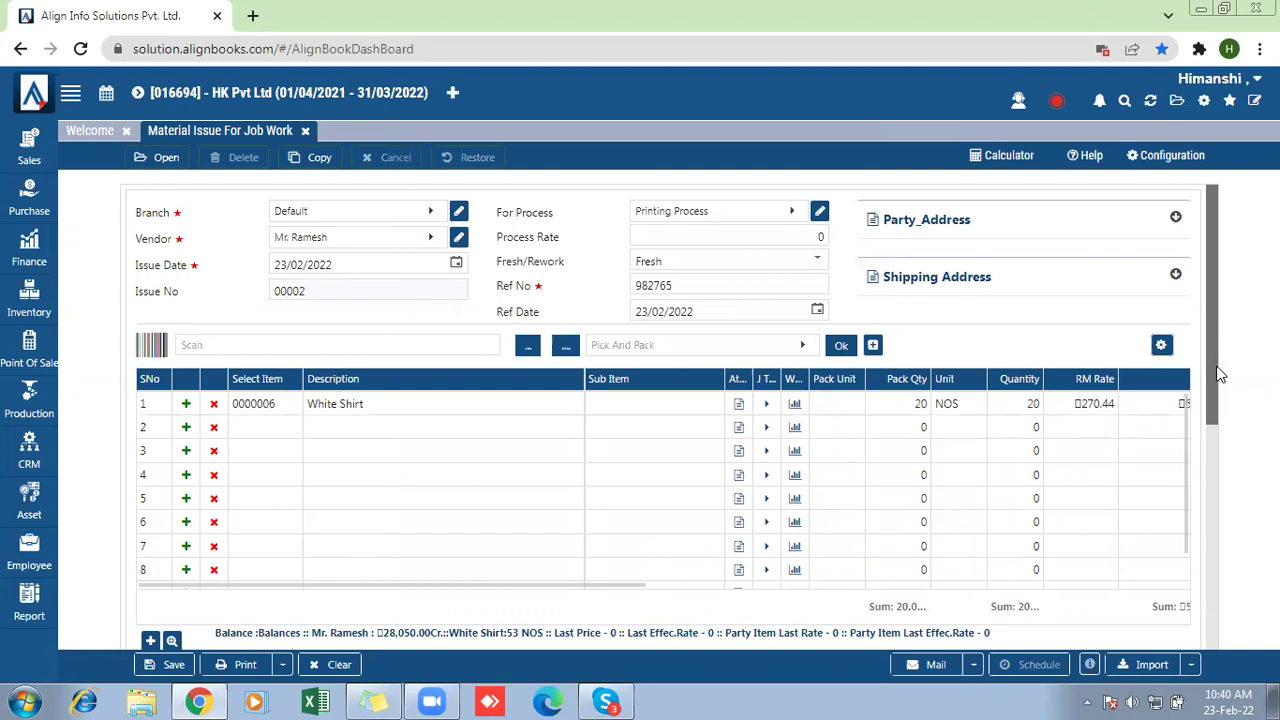
scroll(1220, 397, "down", 1)
left_click_drag(606, 484, 700, 489)
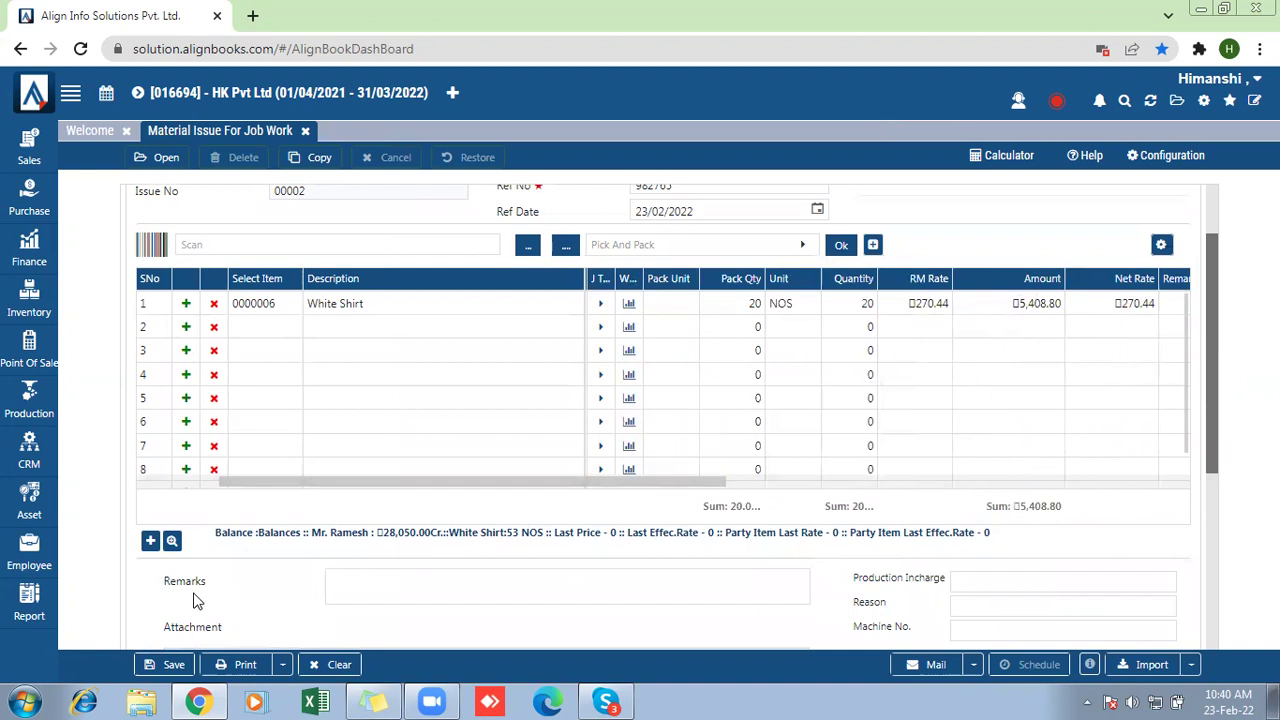
left_click(170, 665)
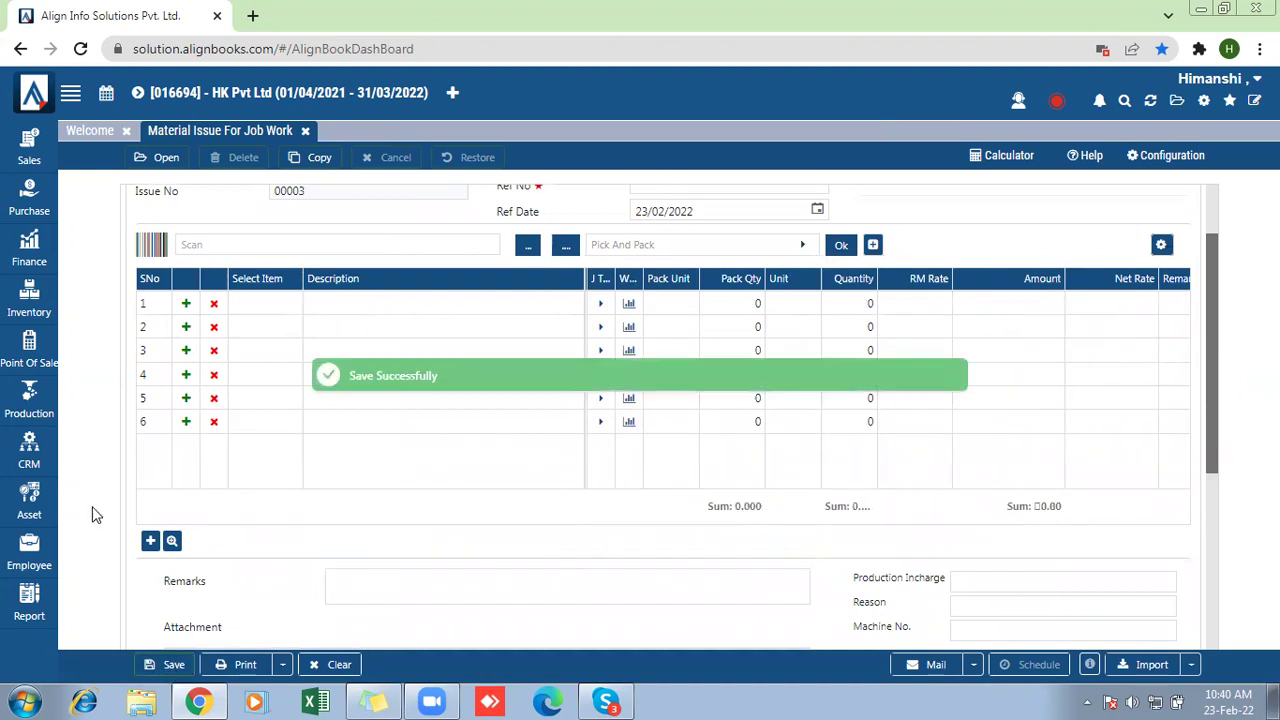
Open the Stock Trial, search for white, and check White Shirt's closing quantity.
mouse_move(29, 602)
left_click(104, 610)
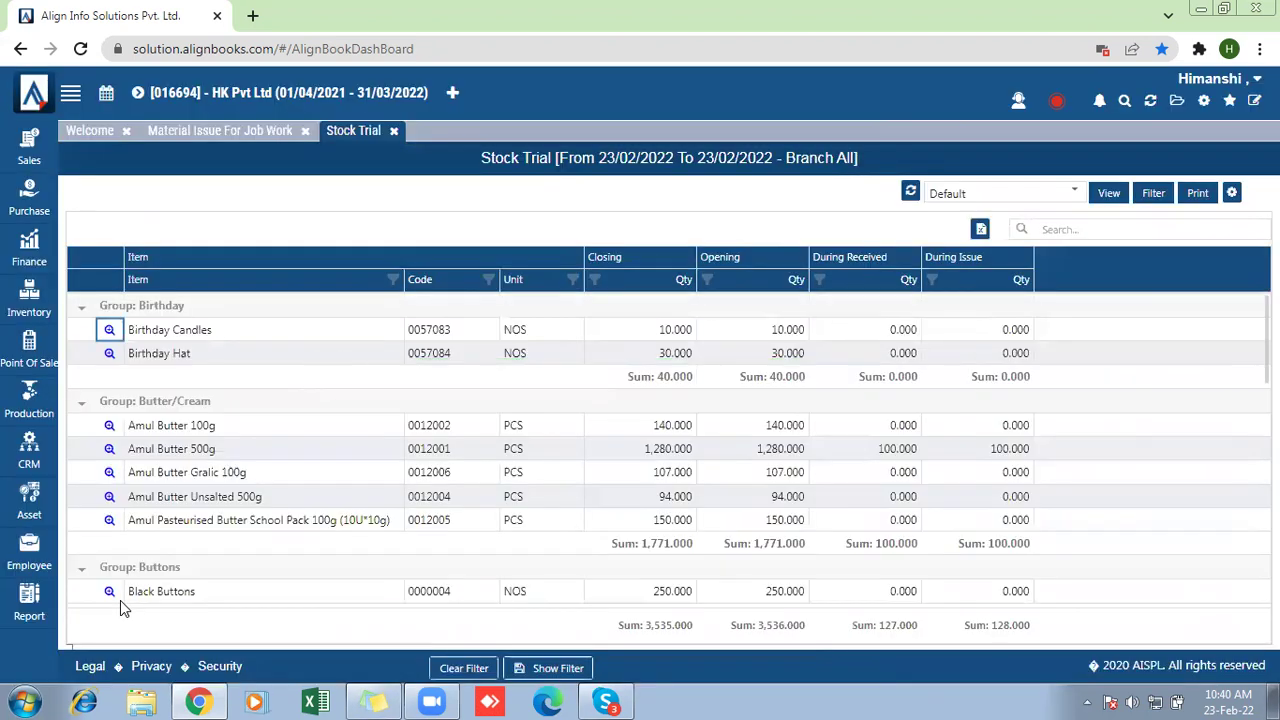
left_click(1098, 231)
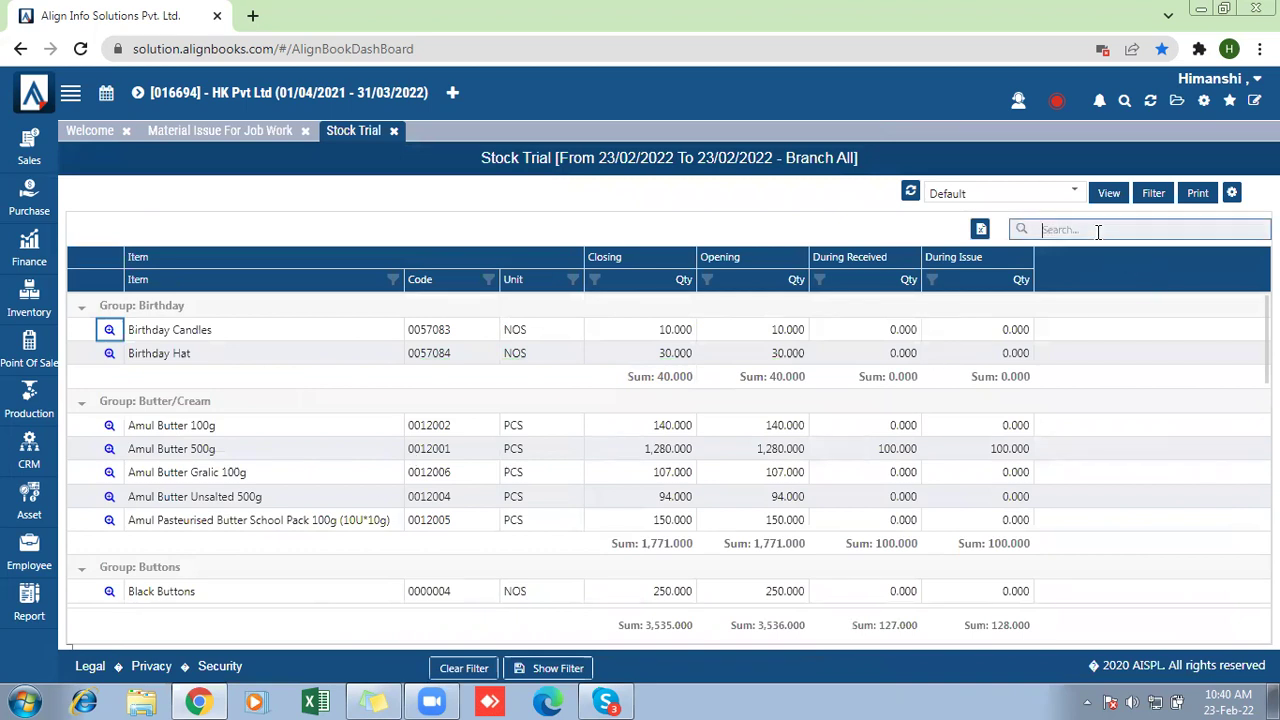
type("white")
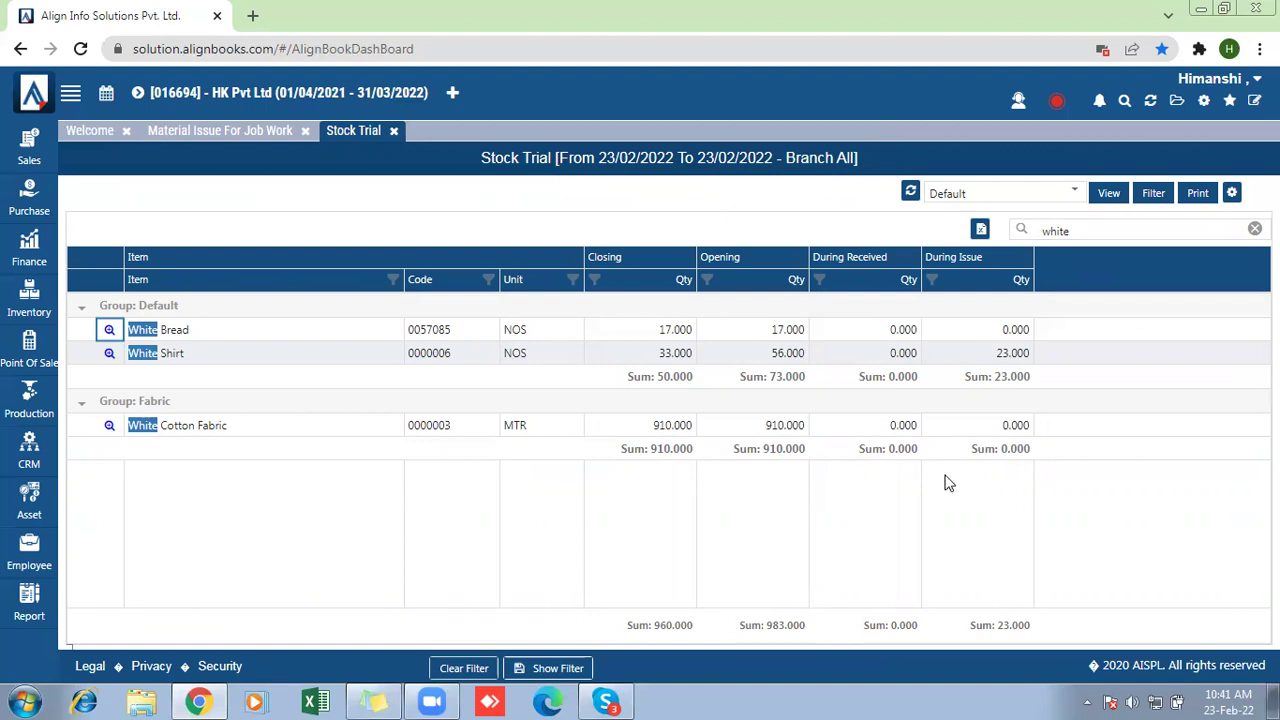
left_click(1089, 230)
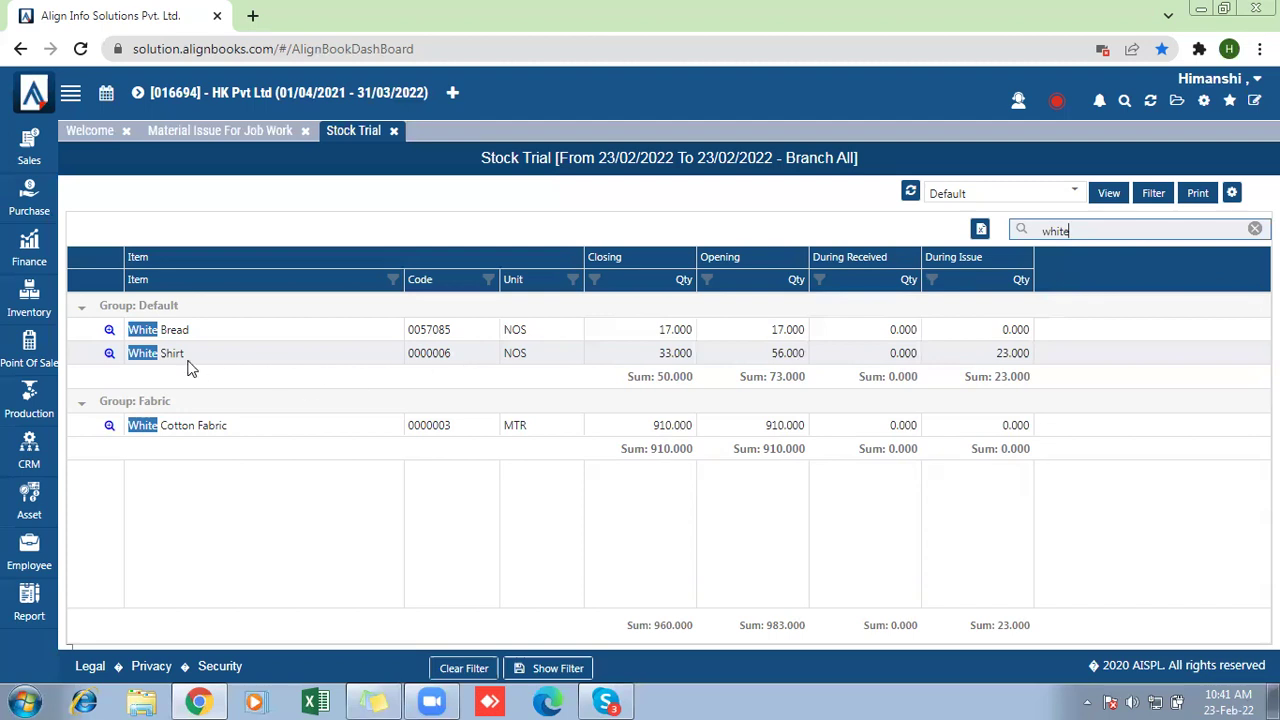
left_click_drag(646, 356, 690, 357)
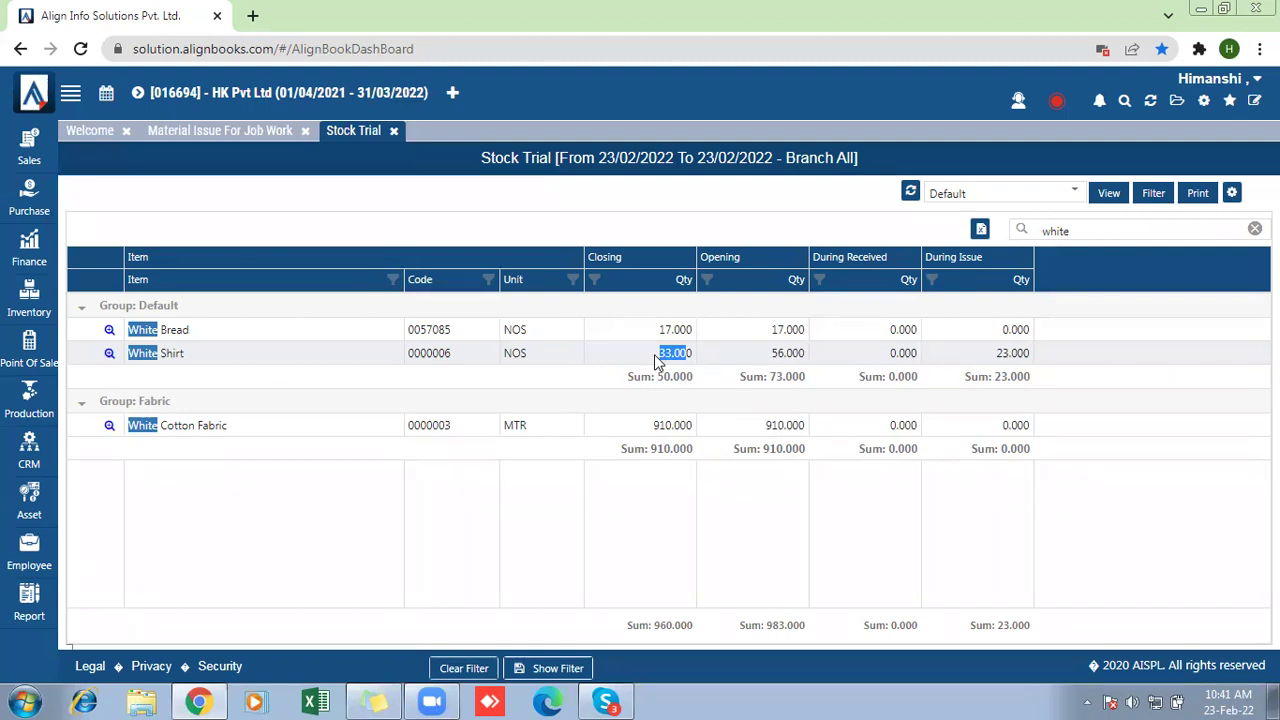
left_click(561, 390)
Open the Job Work Ledger from the outward job work group of the full inventory reports list.
mouse_move(42, 595)
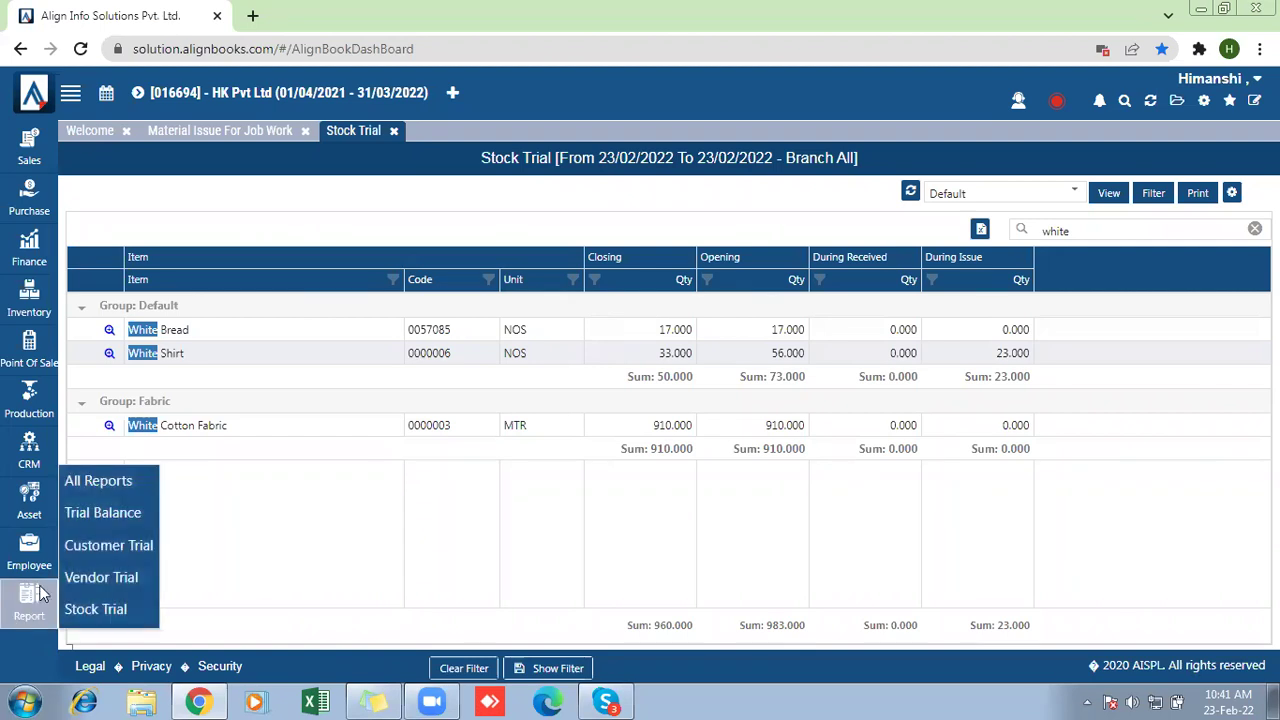
left_click(78, 482)
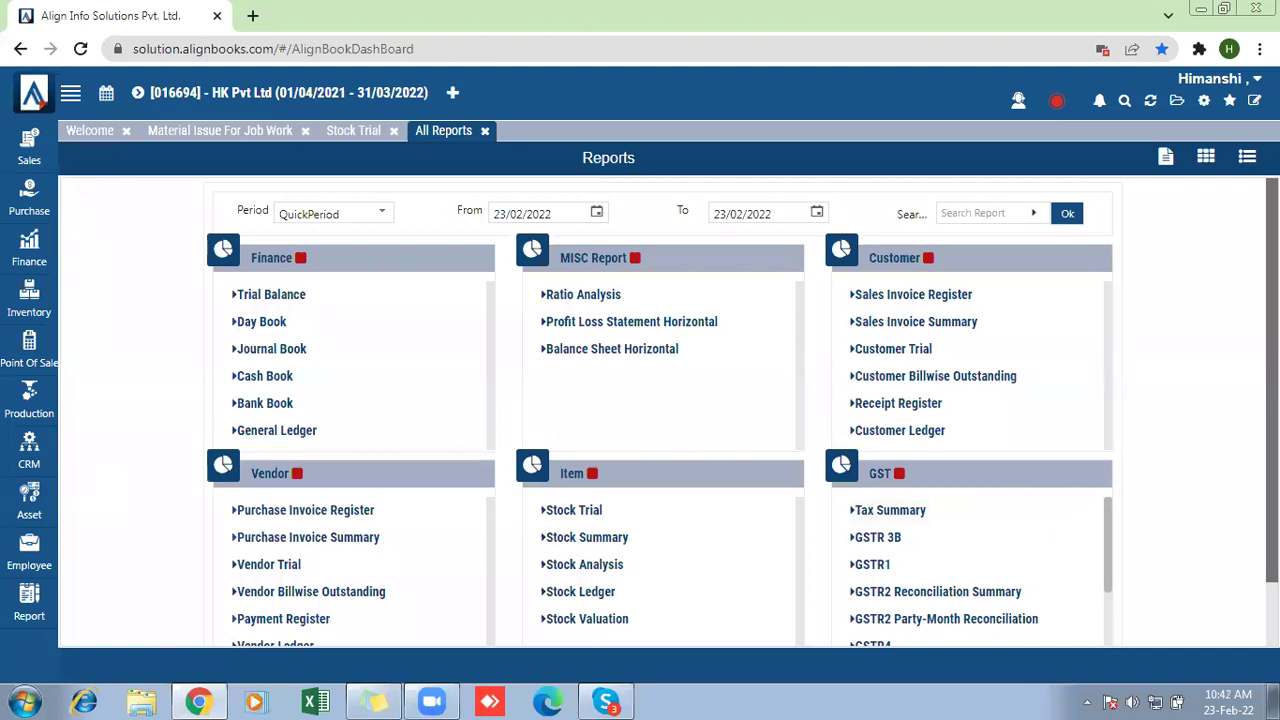
scroll(1080, 620, "down", 1)
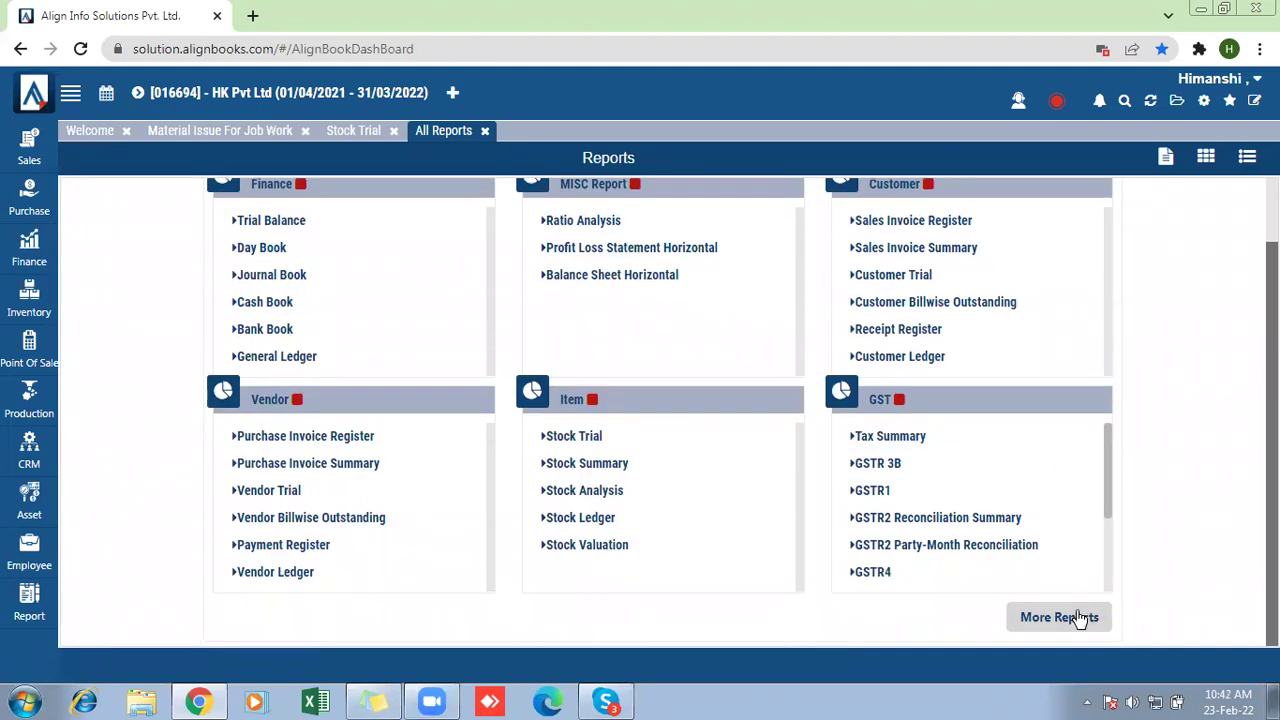
left_click(1080, 620)
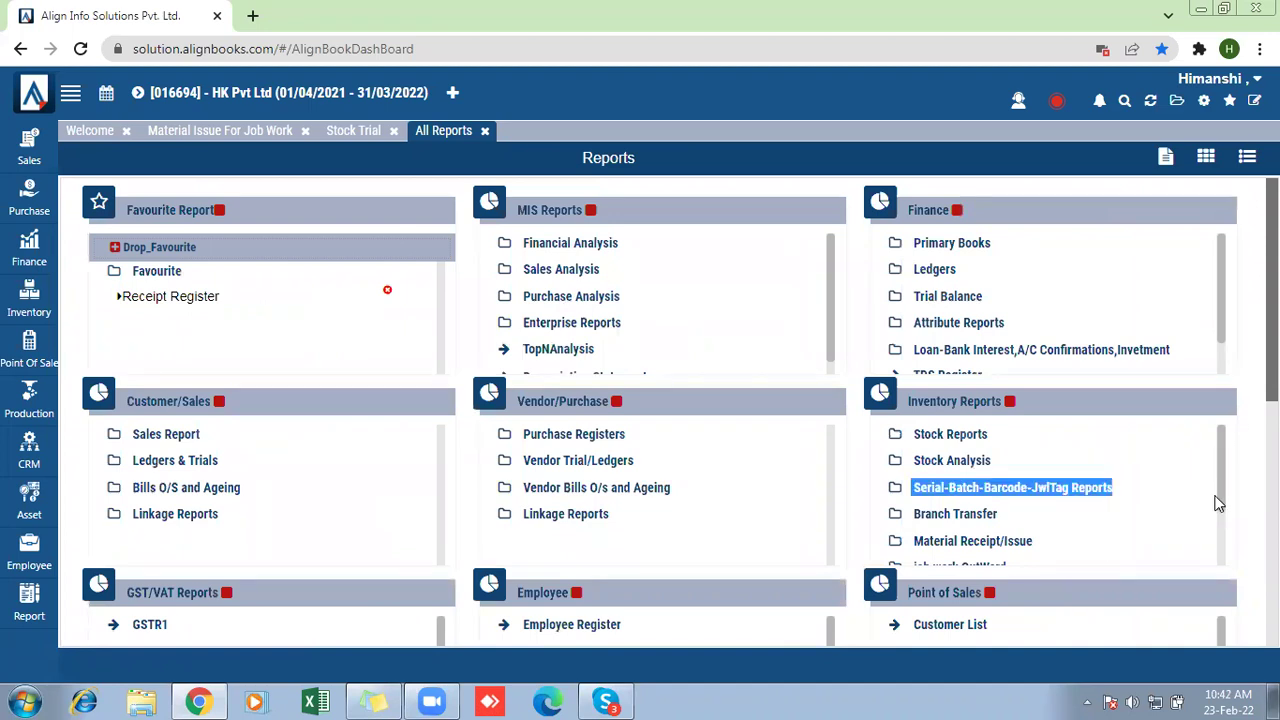
left_click_drag(1220, 469, 931, 523)
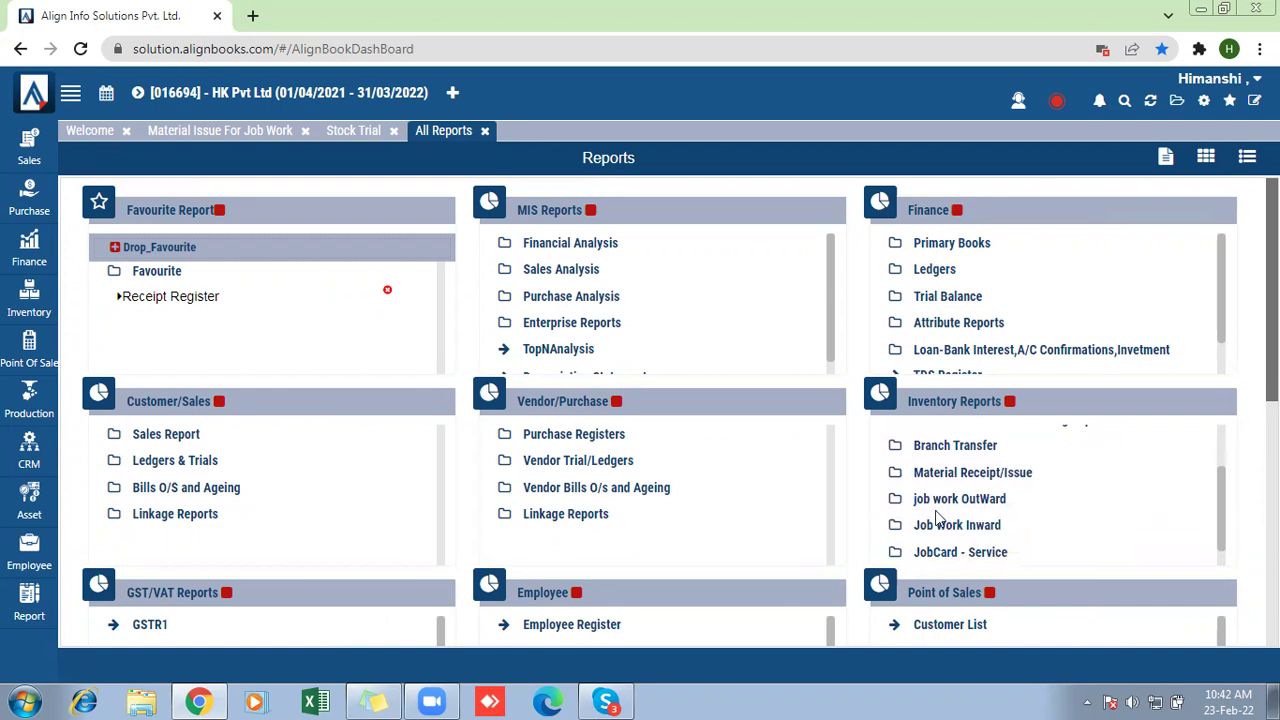
left_click(960, 509)
scroll(960, 509, "down", 1)
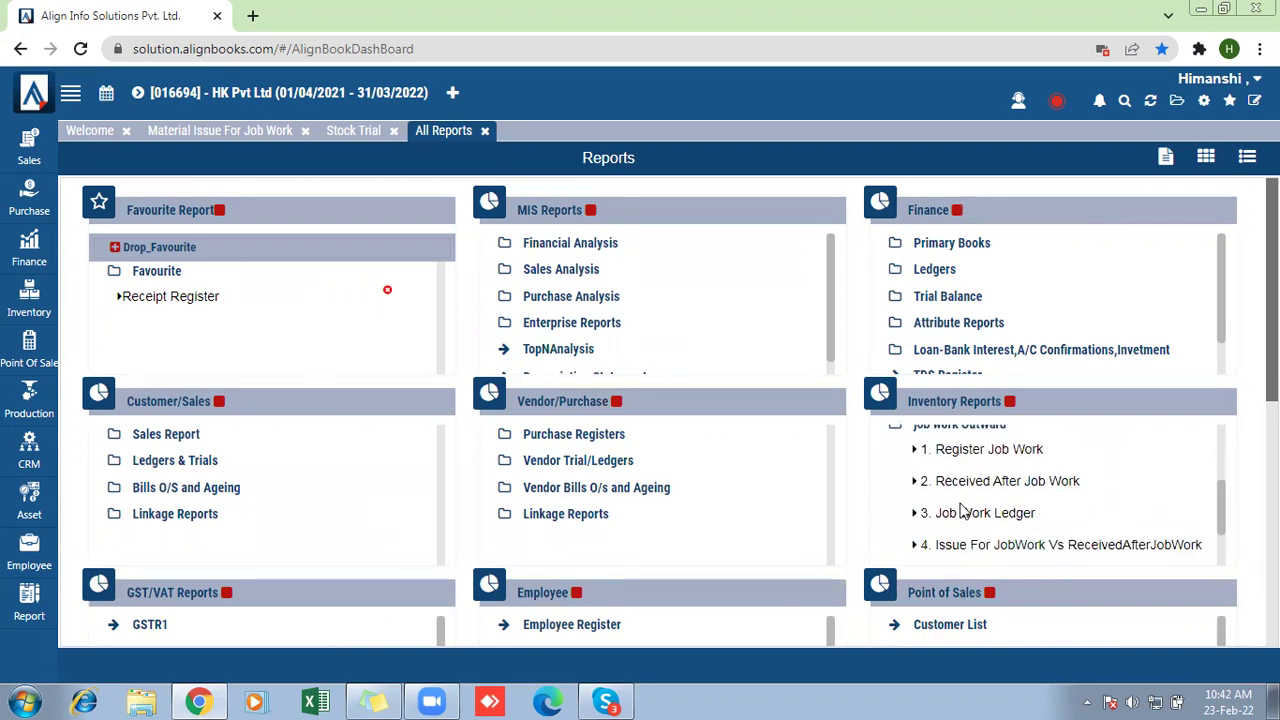
left_click(975, 513)
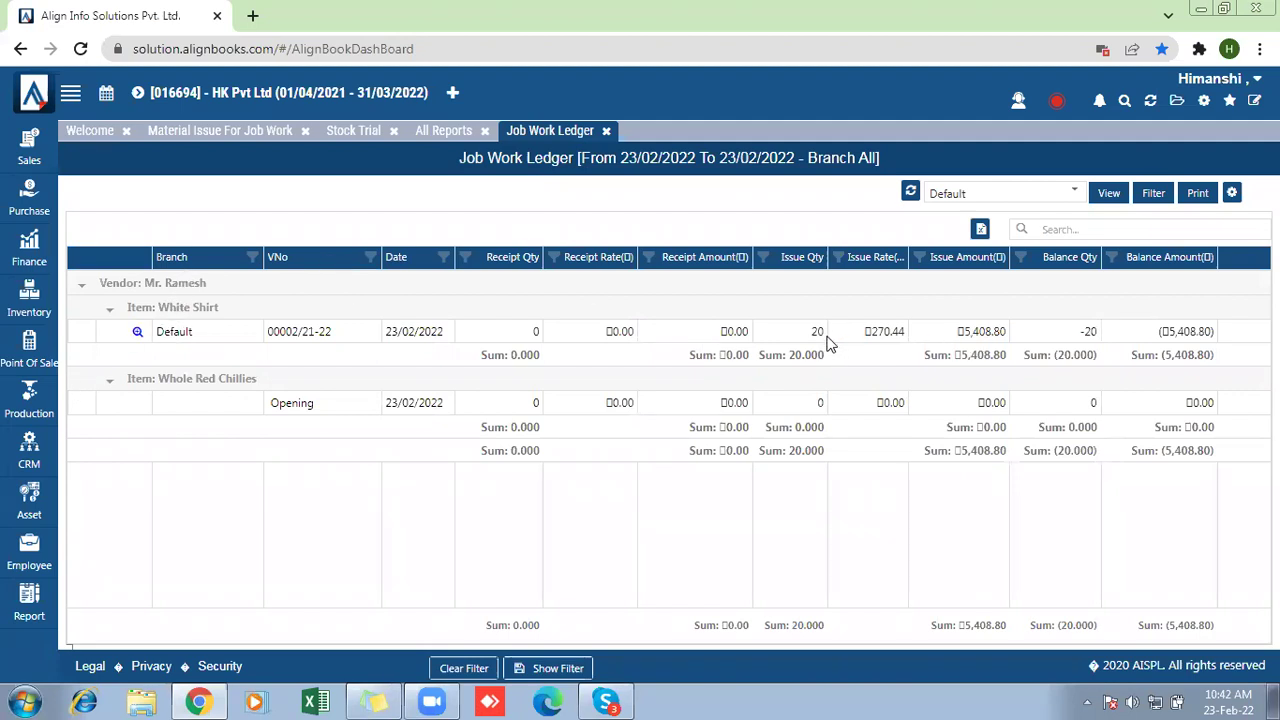
Check White Shirt's balance quantity in the Job Work Ledger, and close the ledger and the reports list.
left_click_drag(1080, 331, 1098, 334)
left_click(606, 131)
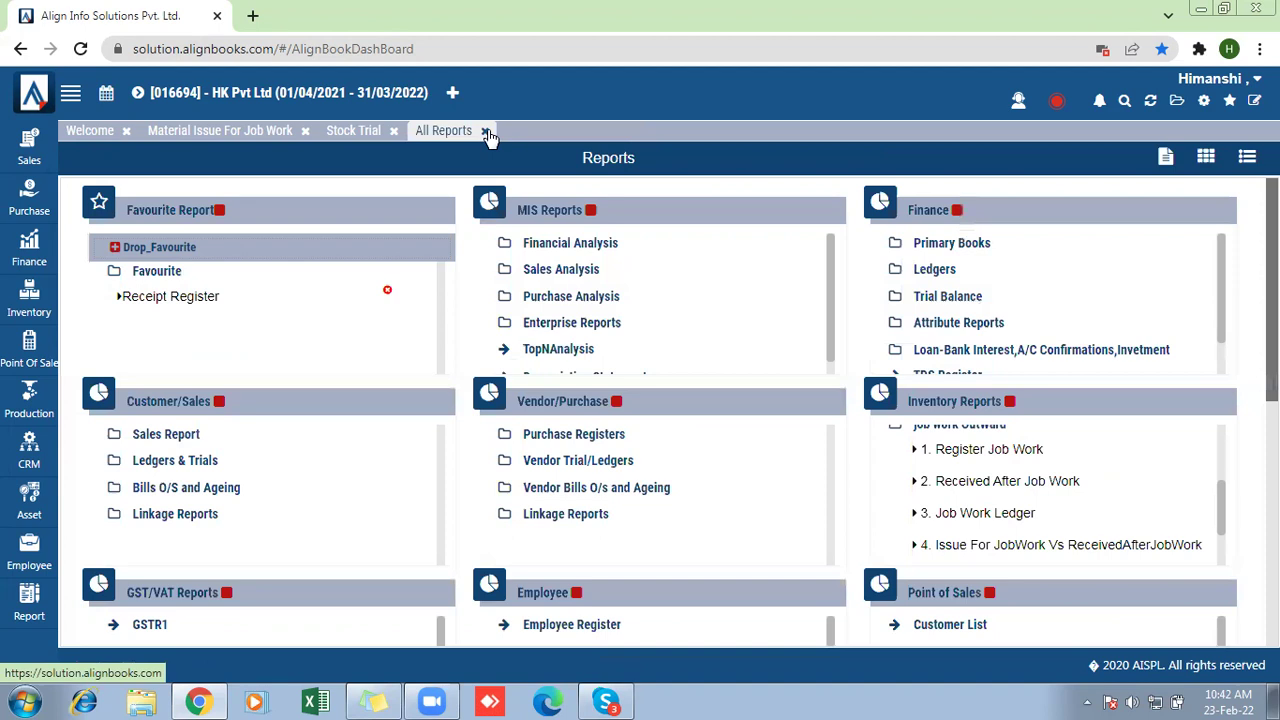
left_click(485, 131)
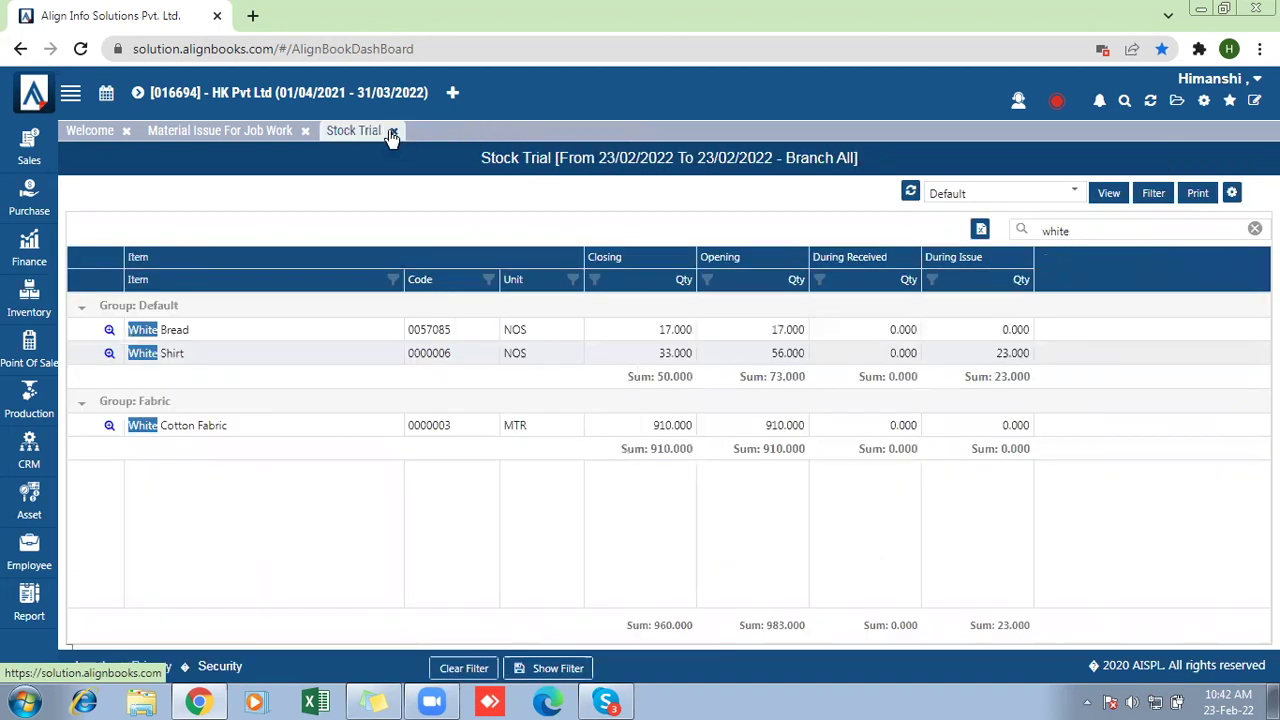
Close the Stock Trial and the job work issue voucher, and start a new Inventory item in the Item Master.
left_click(392, 132)
left_click(308, 132)
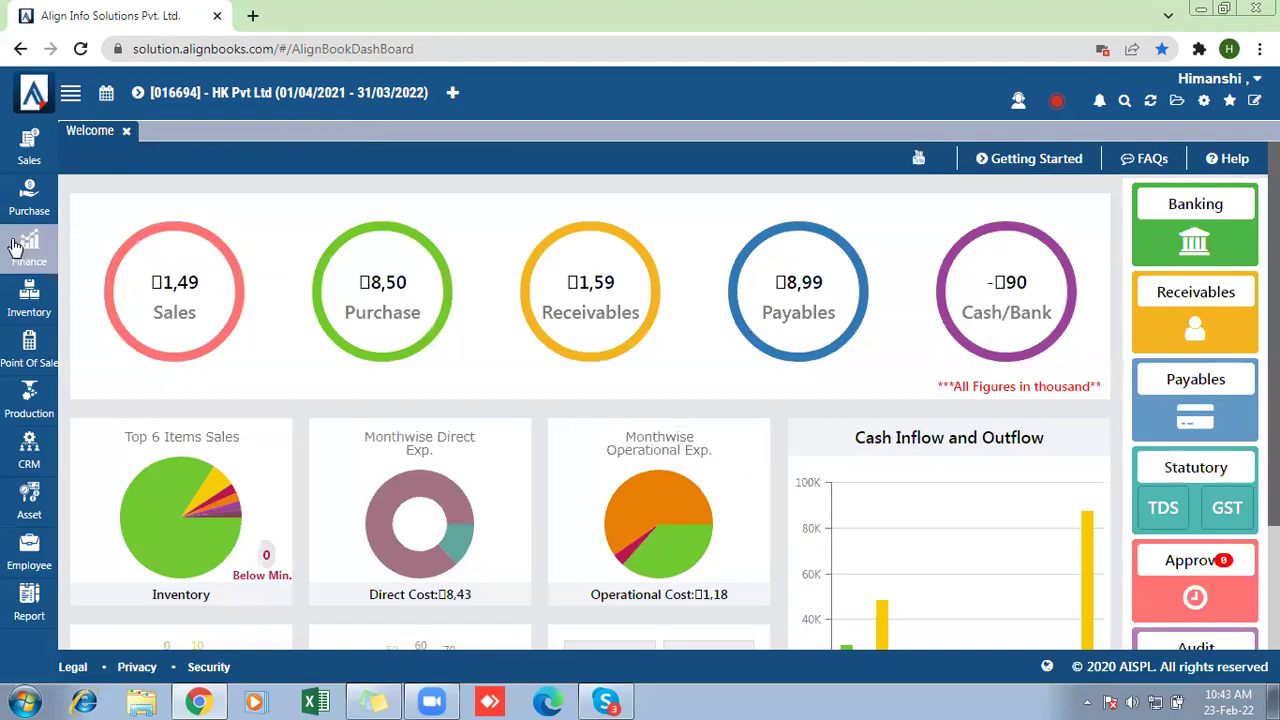
left_click(28, 295)
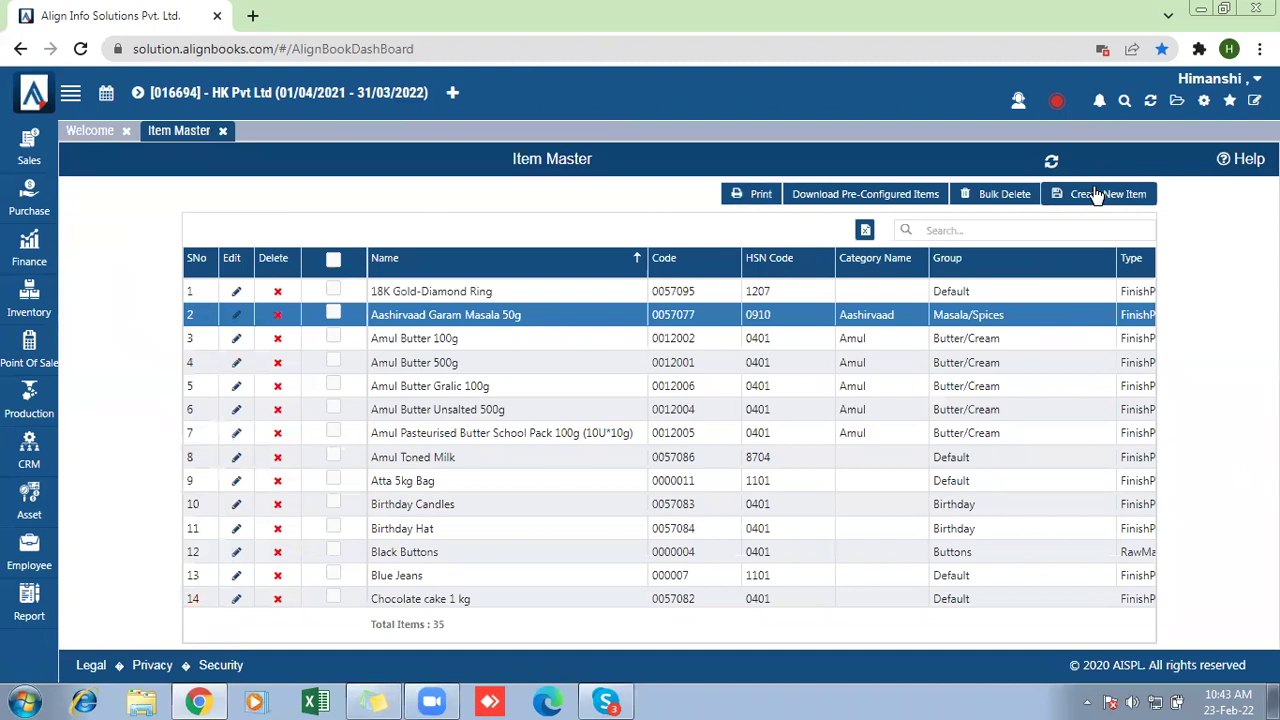
left_click(1097, 194)
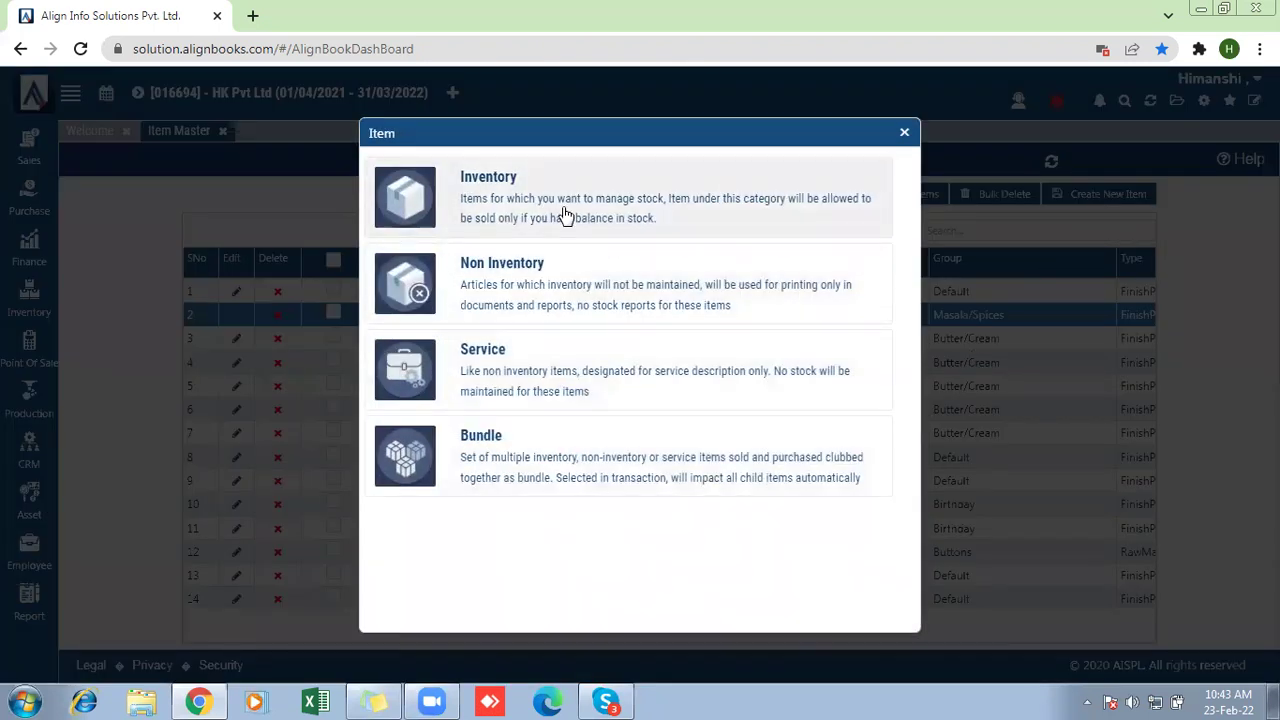
left_click(565, 215)
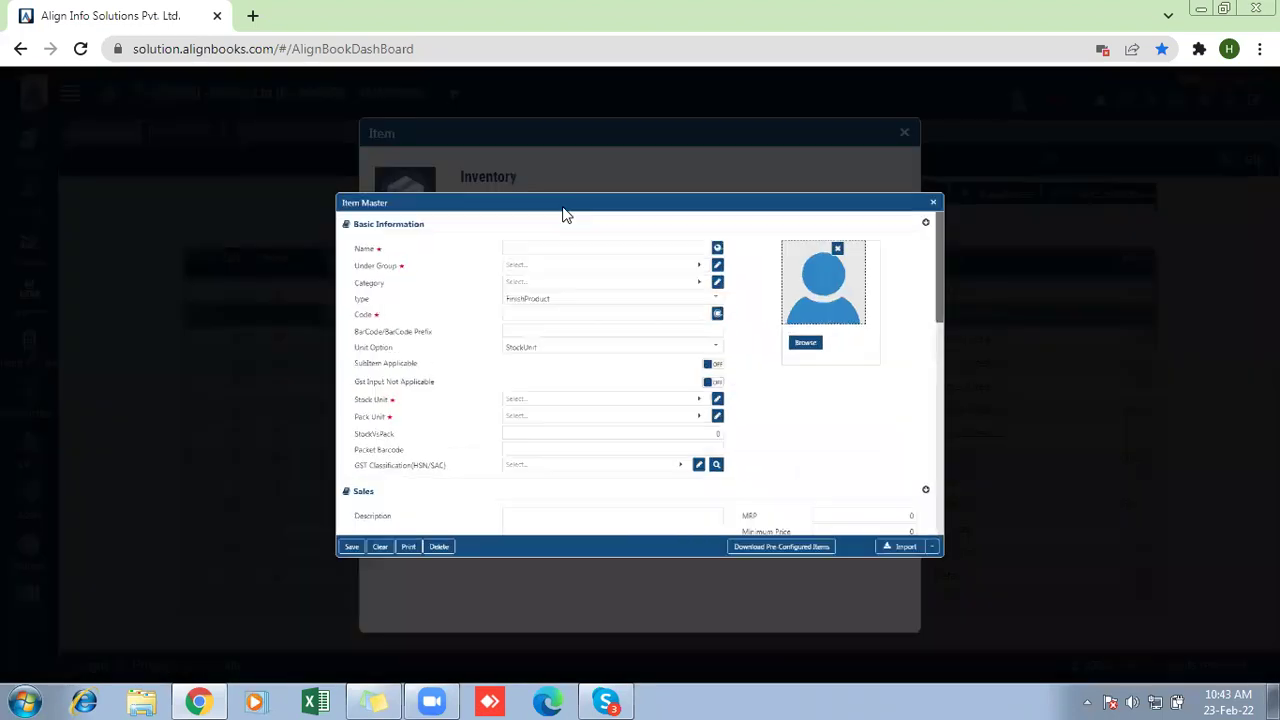
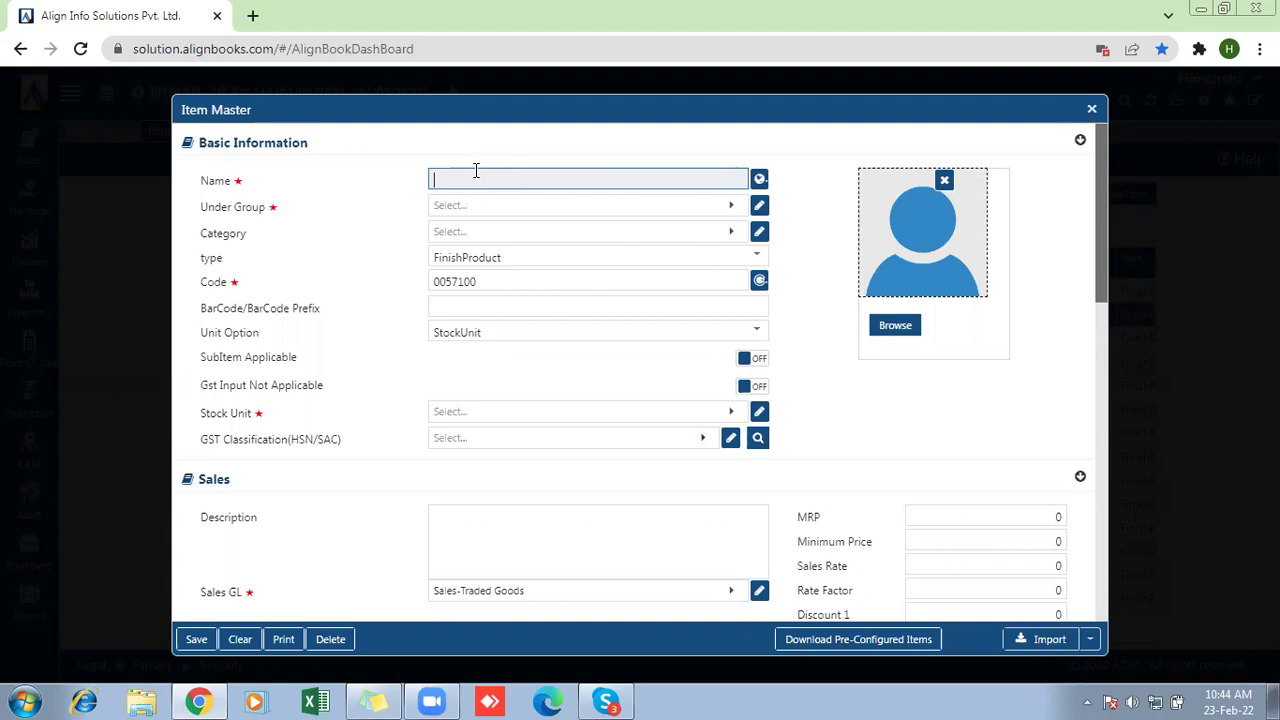
Name the new item Butterfly Print Design Shirt.
type("Butterfly Design Print Shirt")
left_click_drag(571, 177, 461, 190)
triple_click(434, 180)
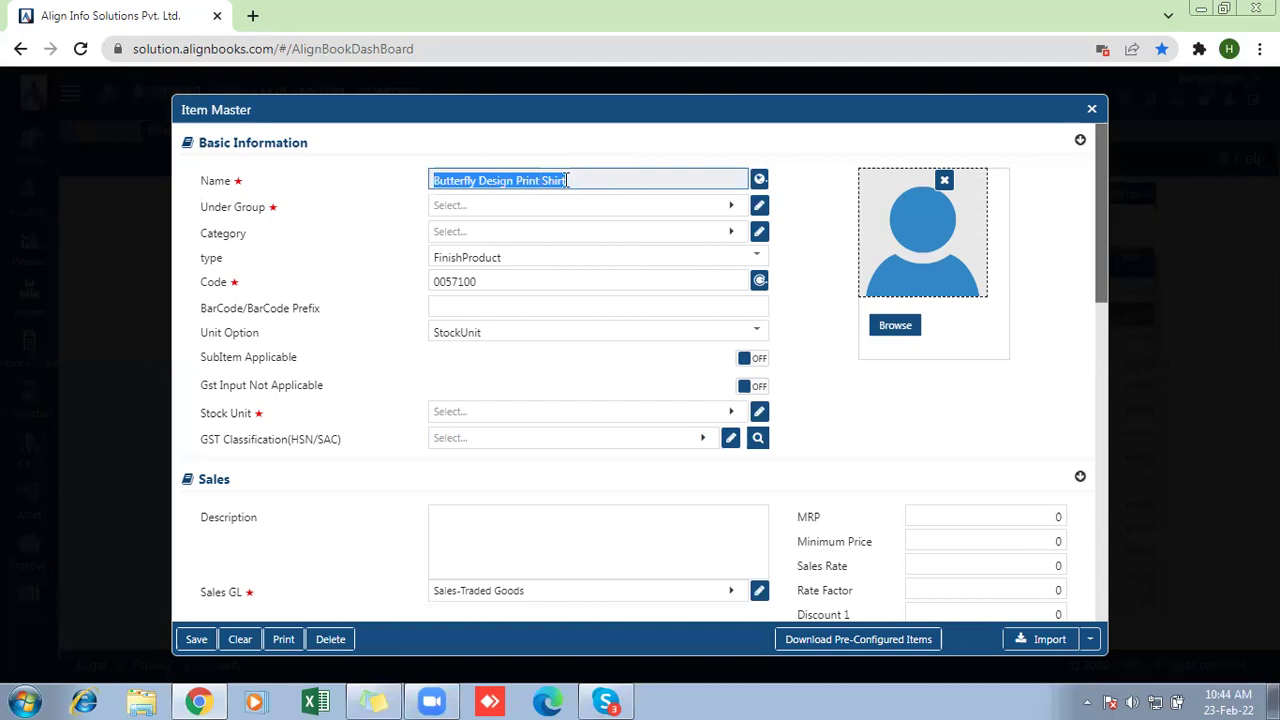
left_click_drag(540, 180, 520, 180)
key("BackSpace")
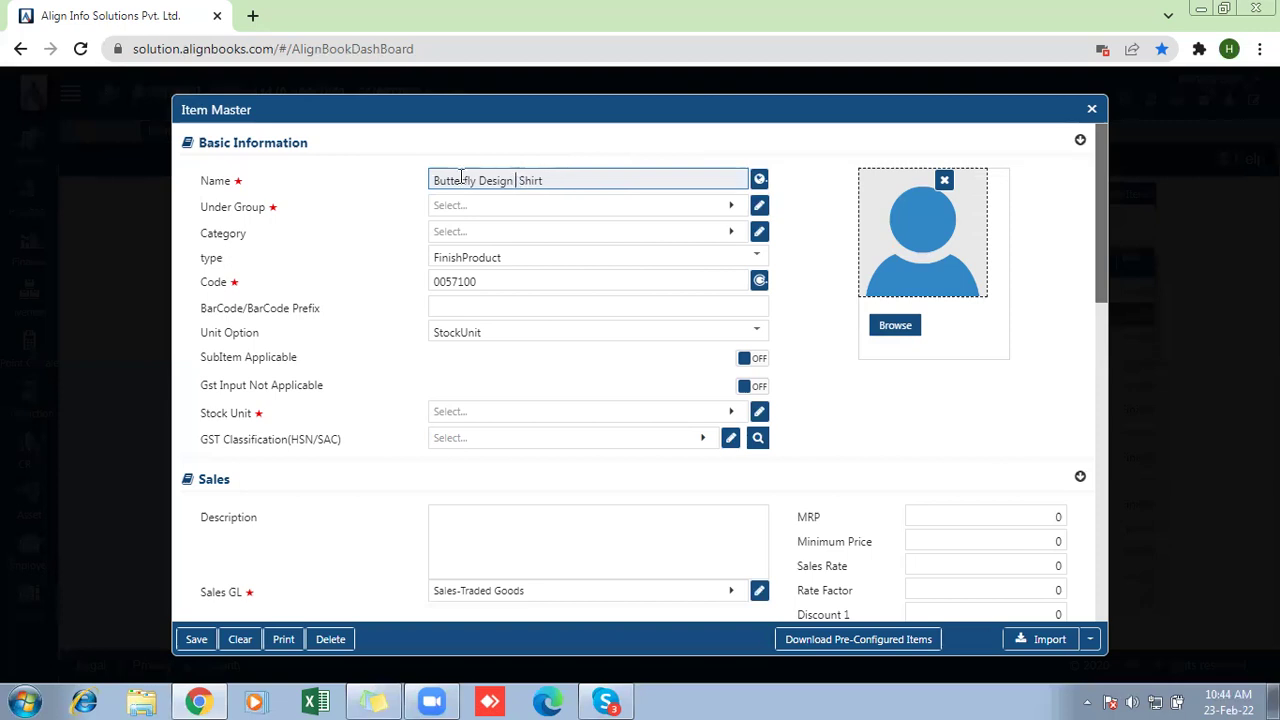
left_click(475, 182)
type("Print")
left_click(546, 181)
key("BackSpace")
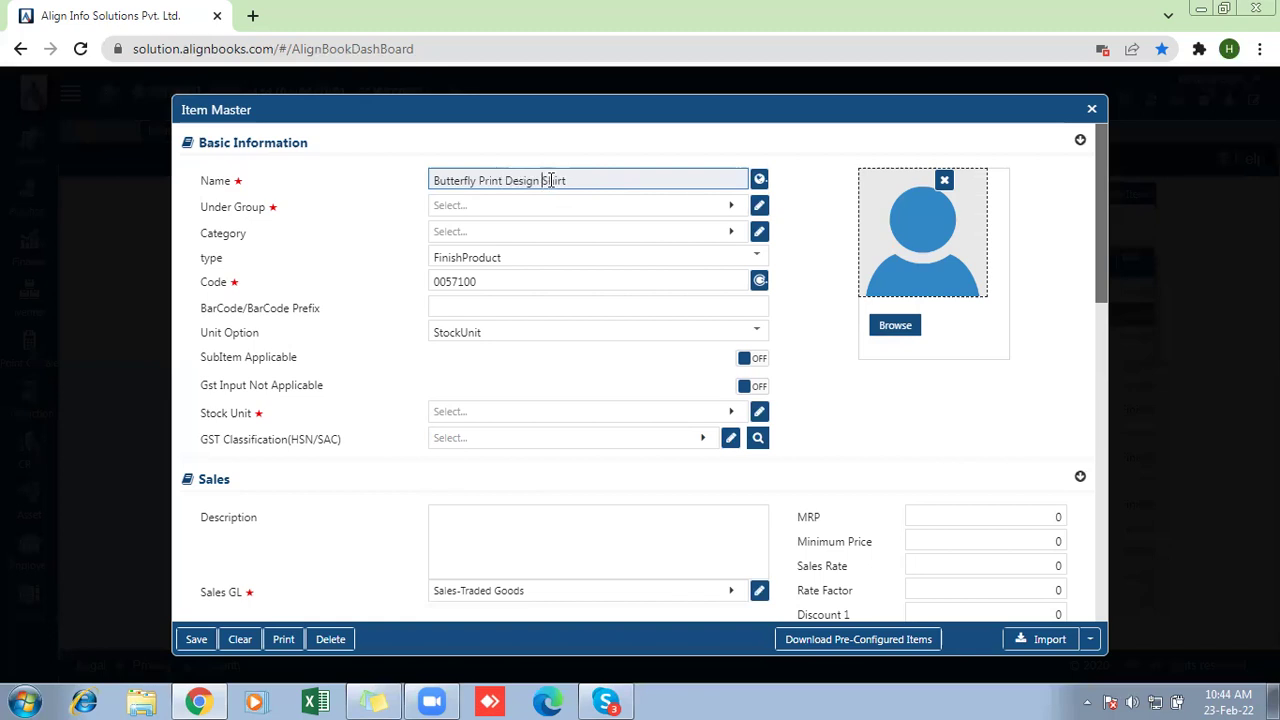
Search the item groups for defa and place the new item under the Default group.
left_click(617, 205)
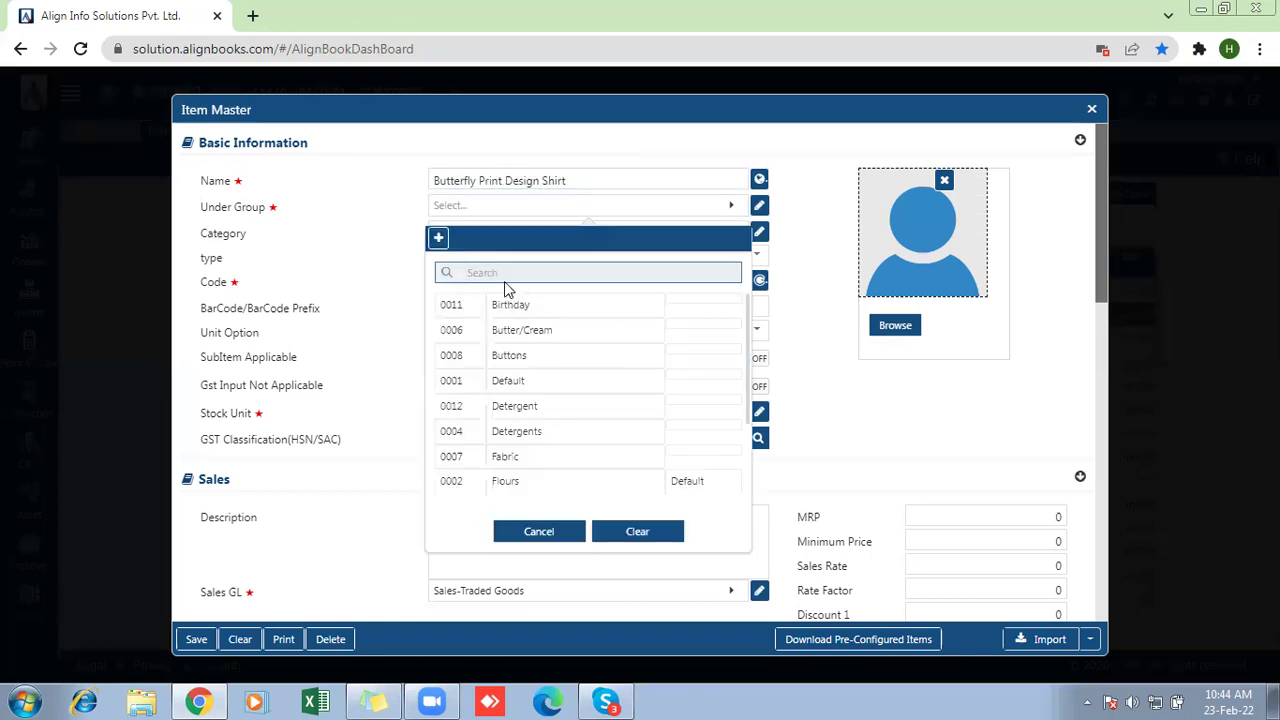
type("sign S")
type("hirt")
key("ctrl+a")
type("defa")
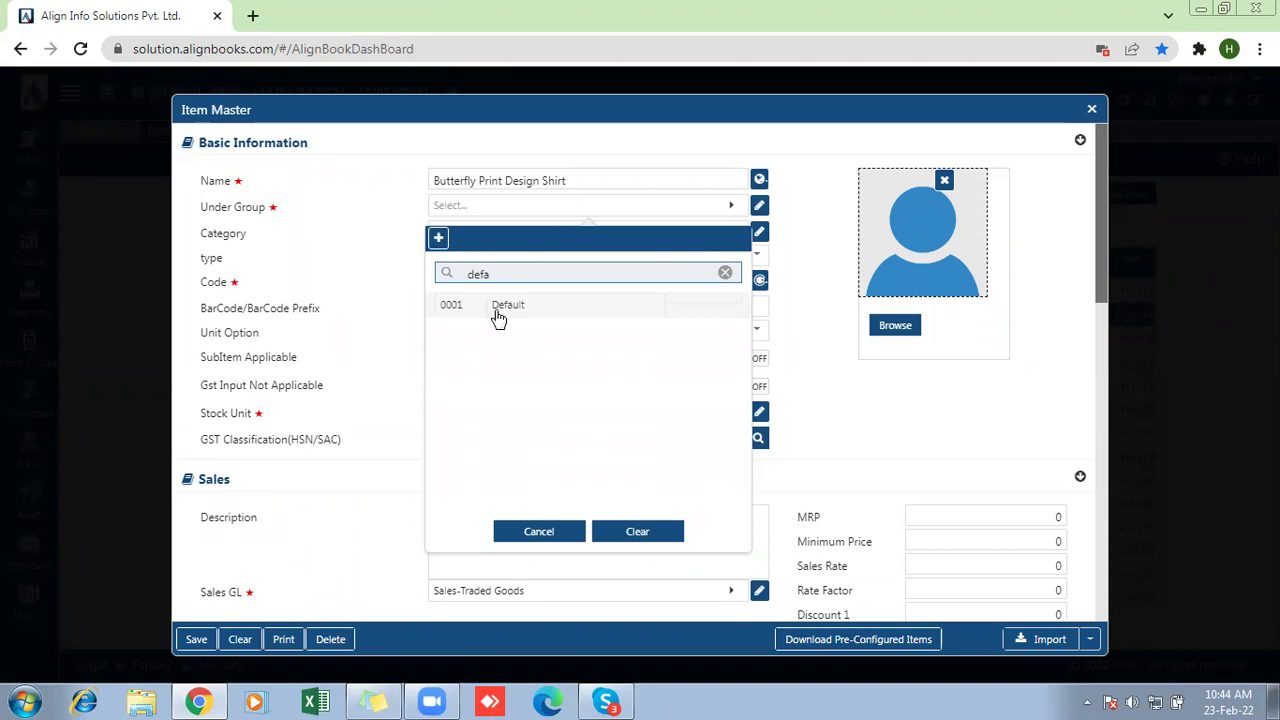
left_click(497, 306)
Set the item's stock unit to NOS and its GST classification to 0910.
left_click_drag(318, 310, 452, 413)
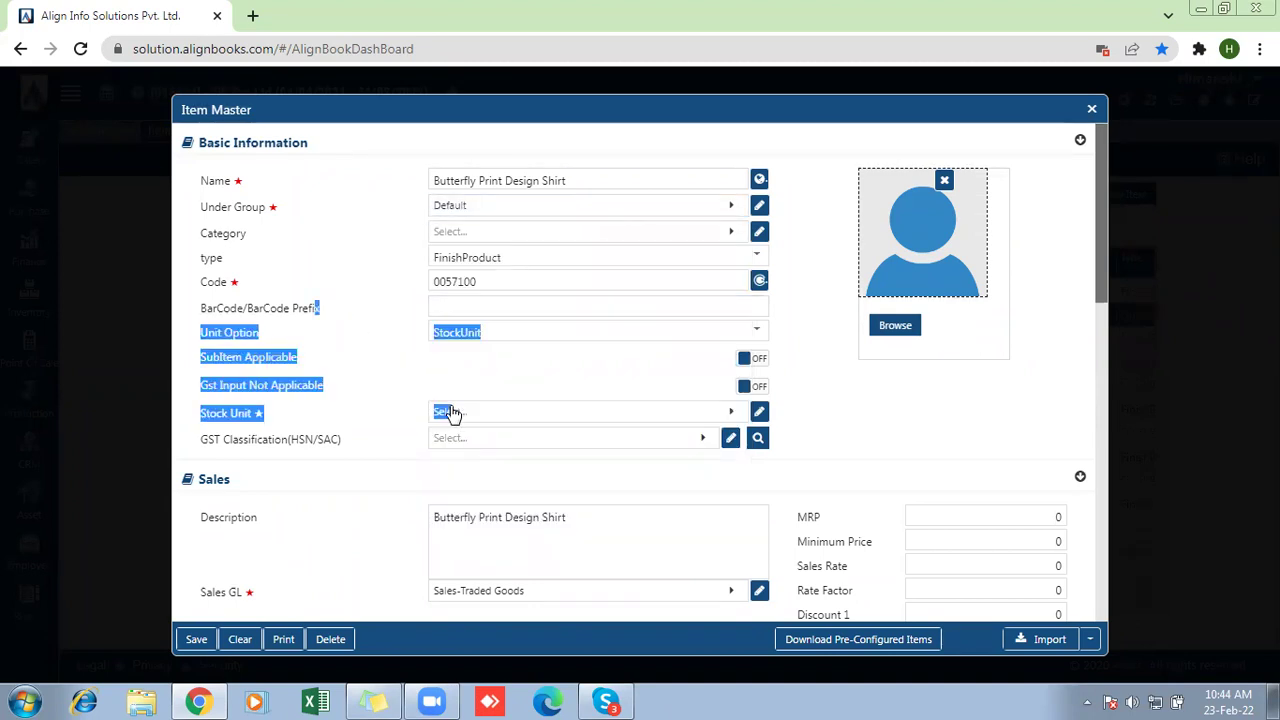
left_click(452, 413)
type("nos")
left_click(486, 163)
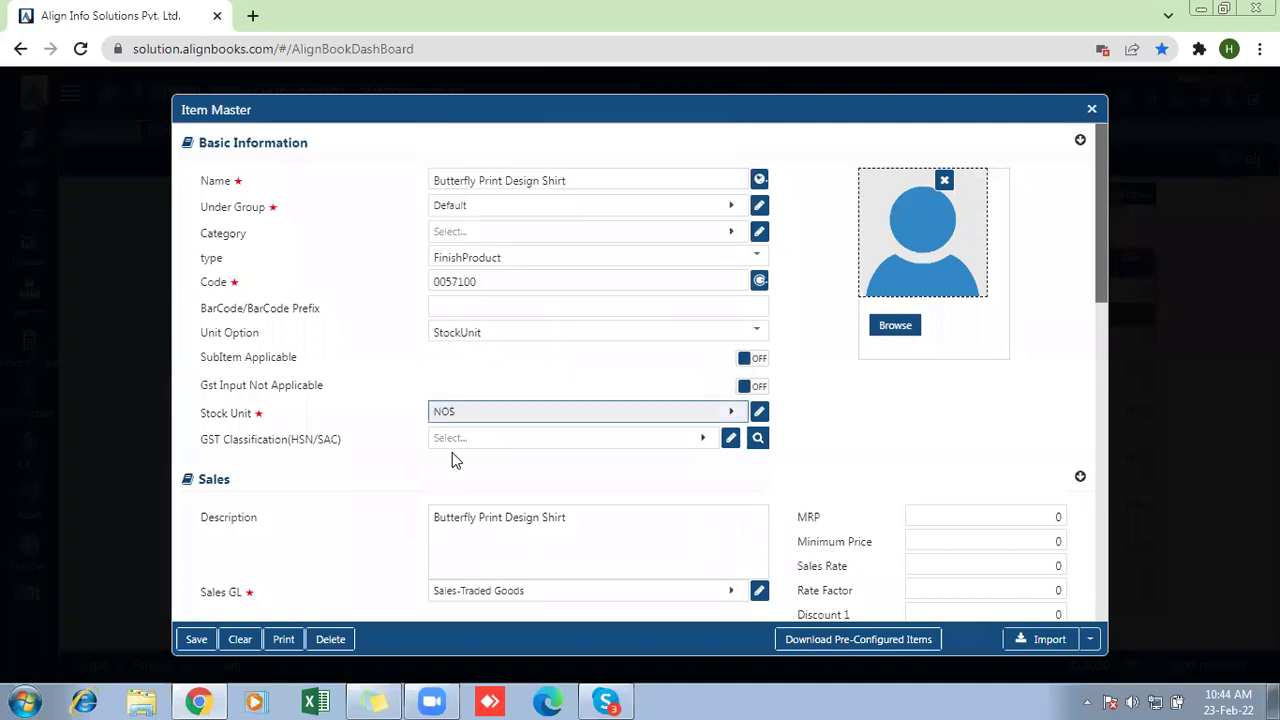
left_click(456, 441)
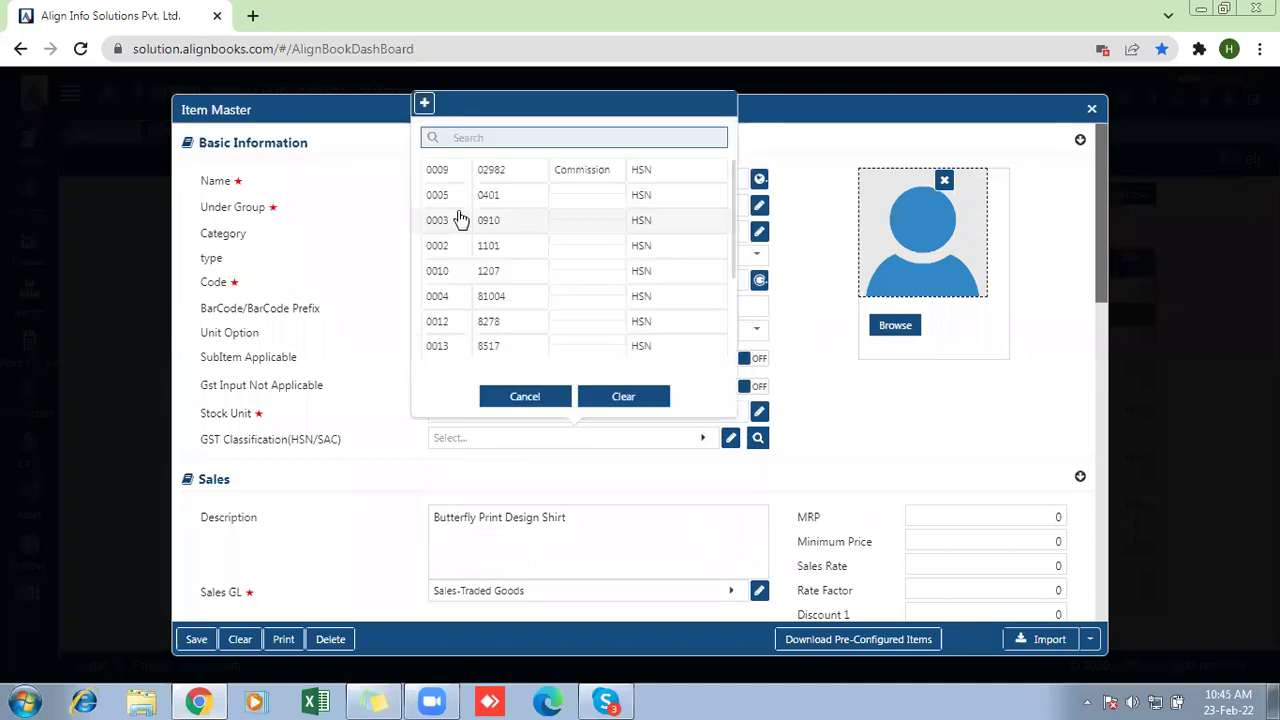
left_click(459, 220)
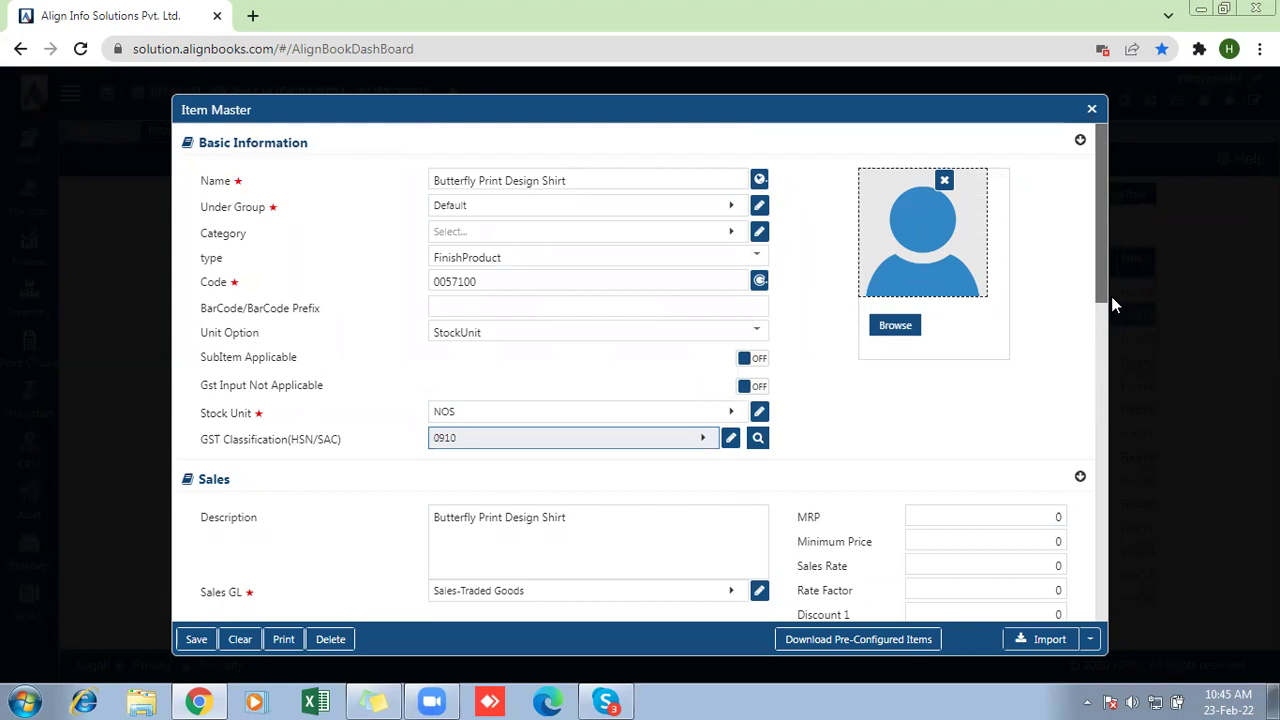
Set the item's sales rate to 799, save the item, and close the item creation dialogs.
left_click(997, 561)
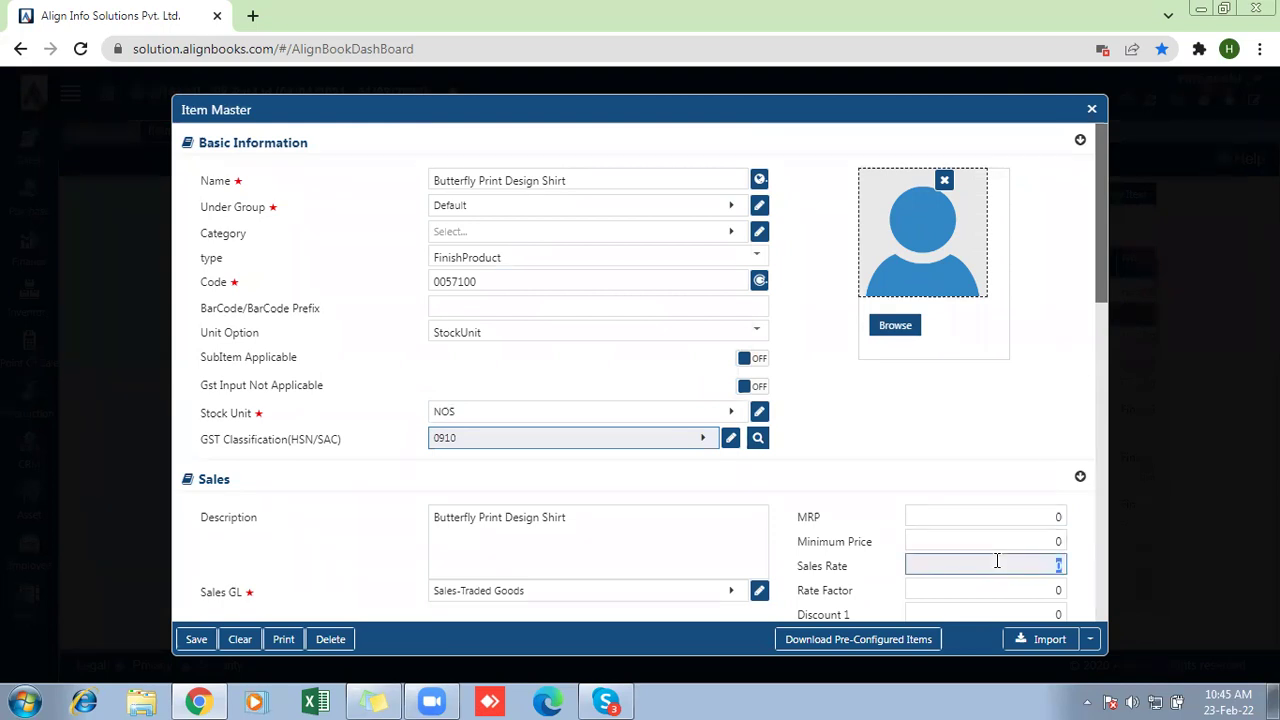
type("799")
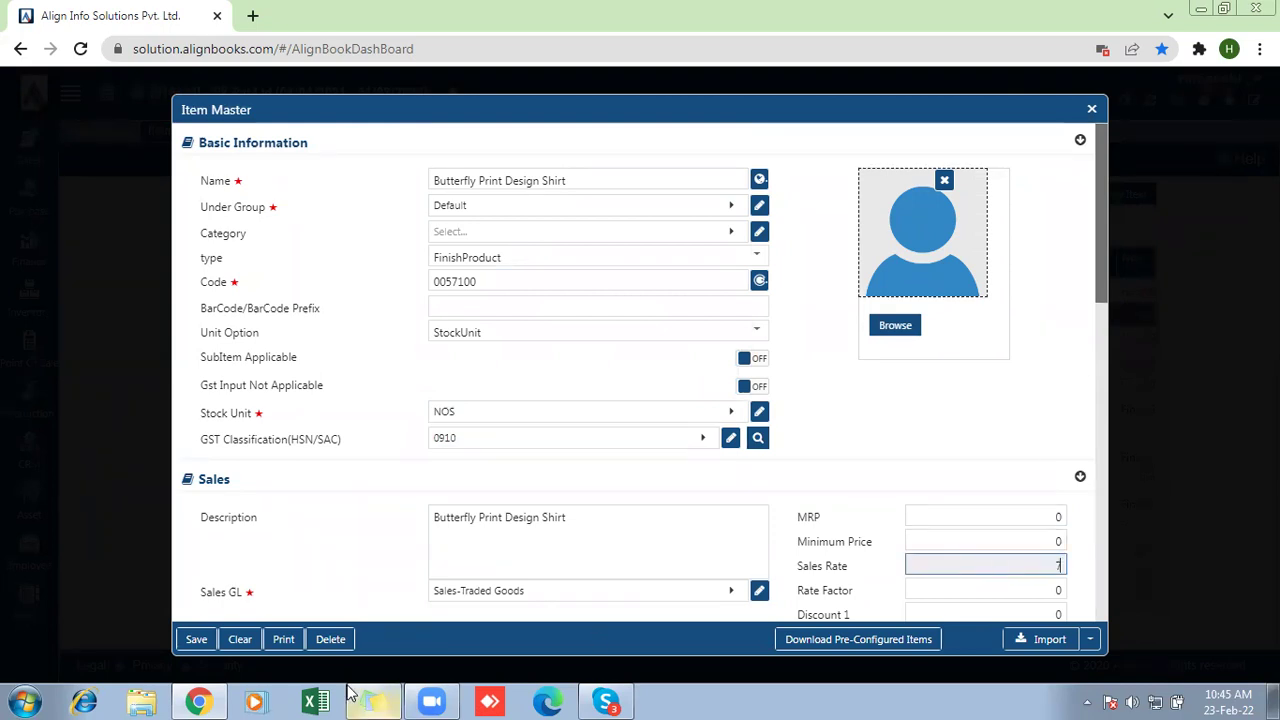
left_click(193, 638)
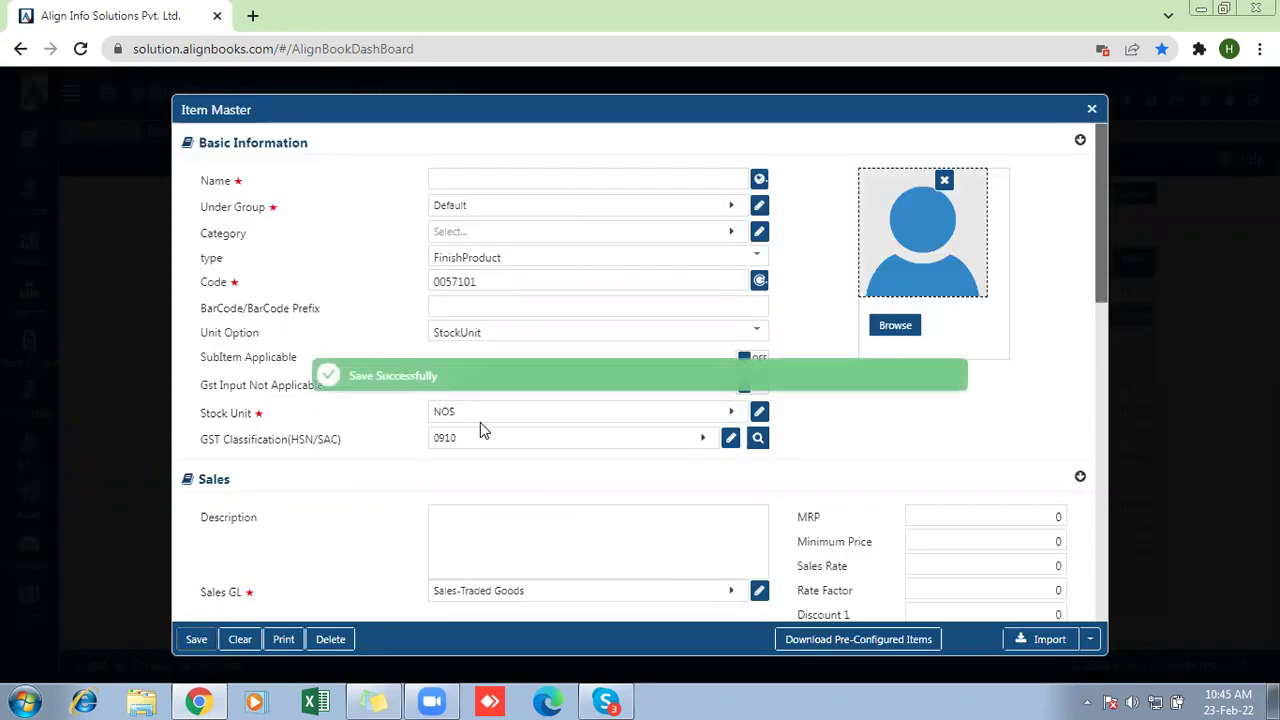
left_click(1089, 111)
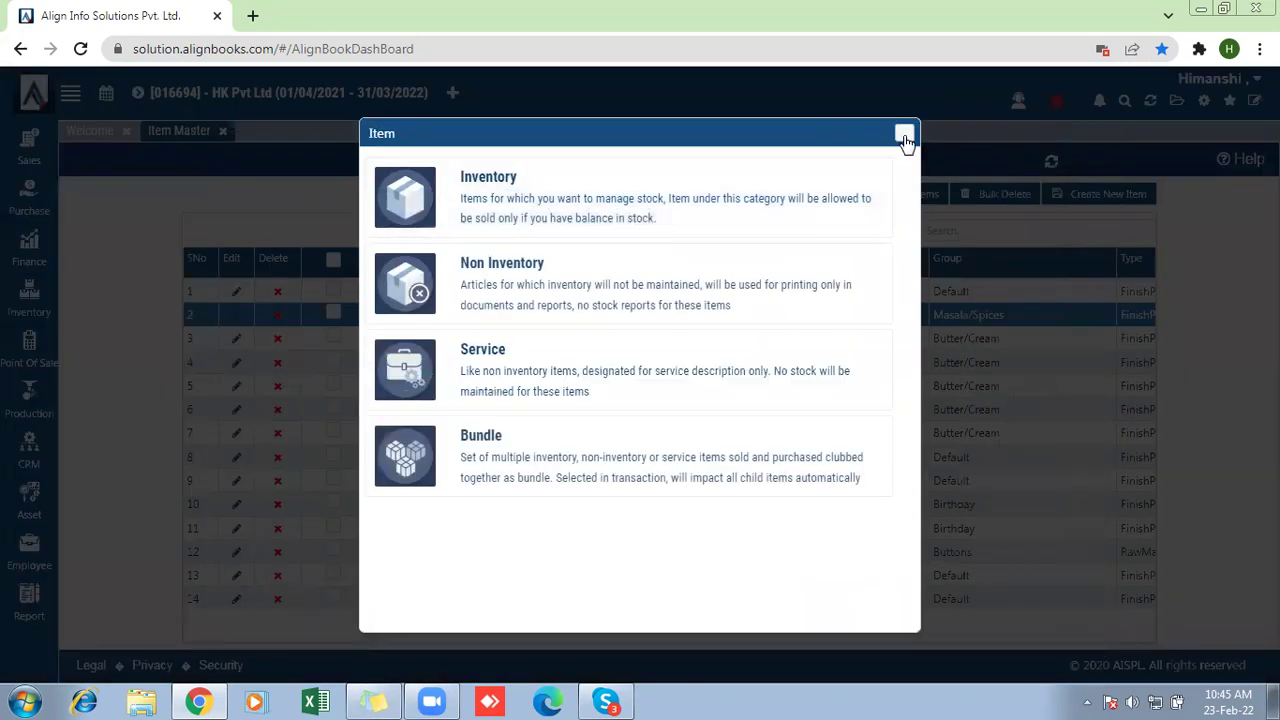
left_click(904, 133)
Open a Material Received After Job Work voucher from the outward job work options of Inventory.
left_click(8, 323)
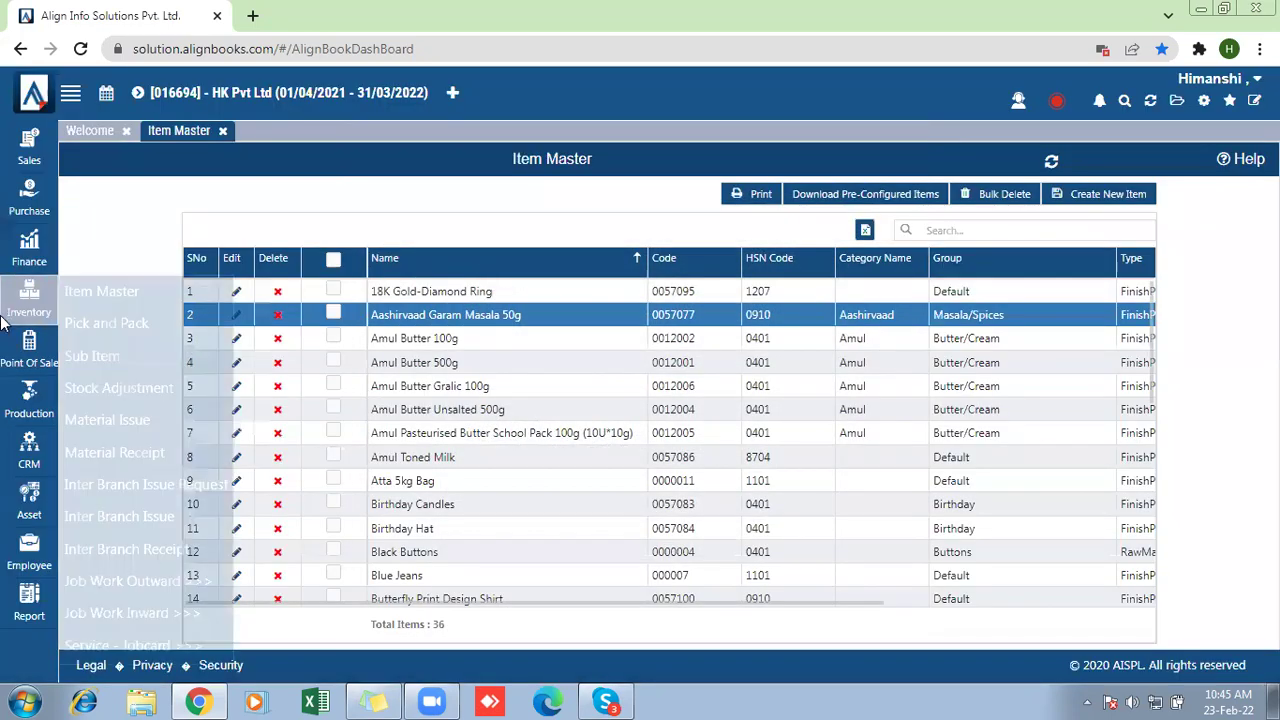
mouse_move(106, 608)
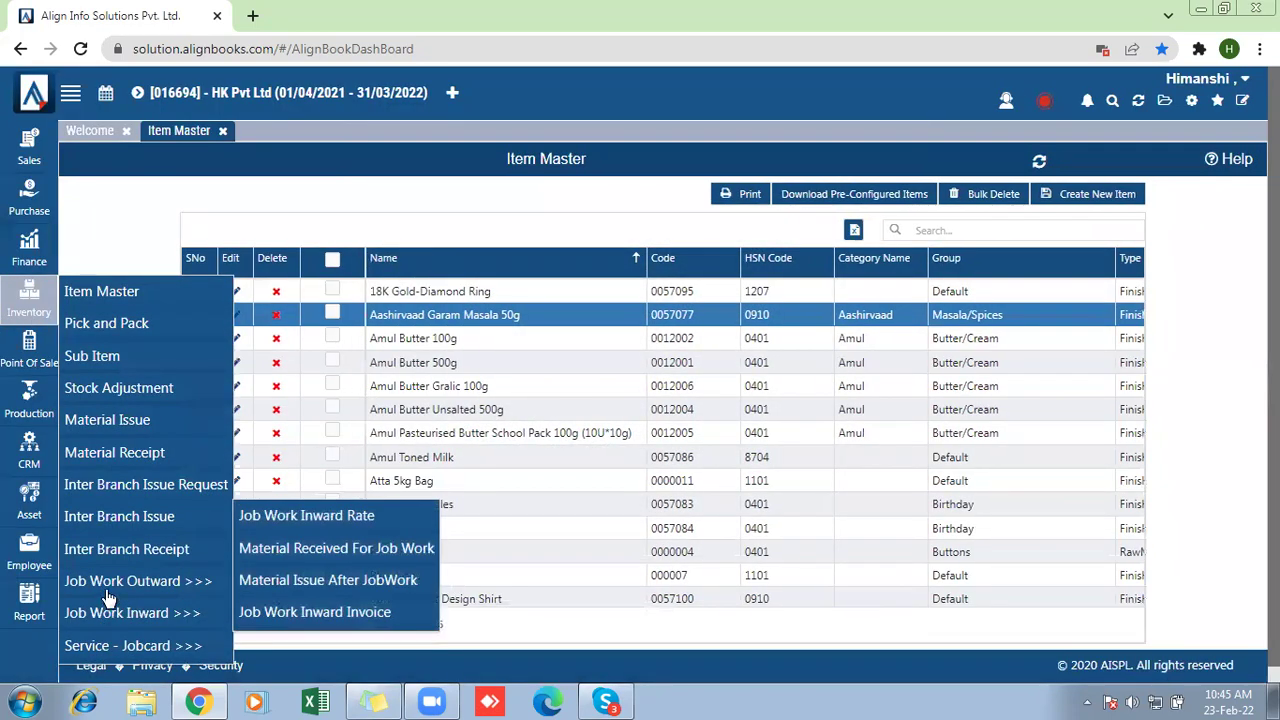
mouse_move(110, 584)
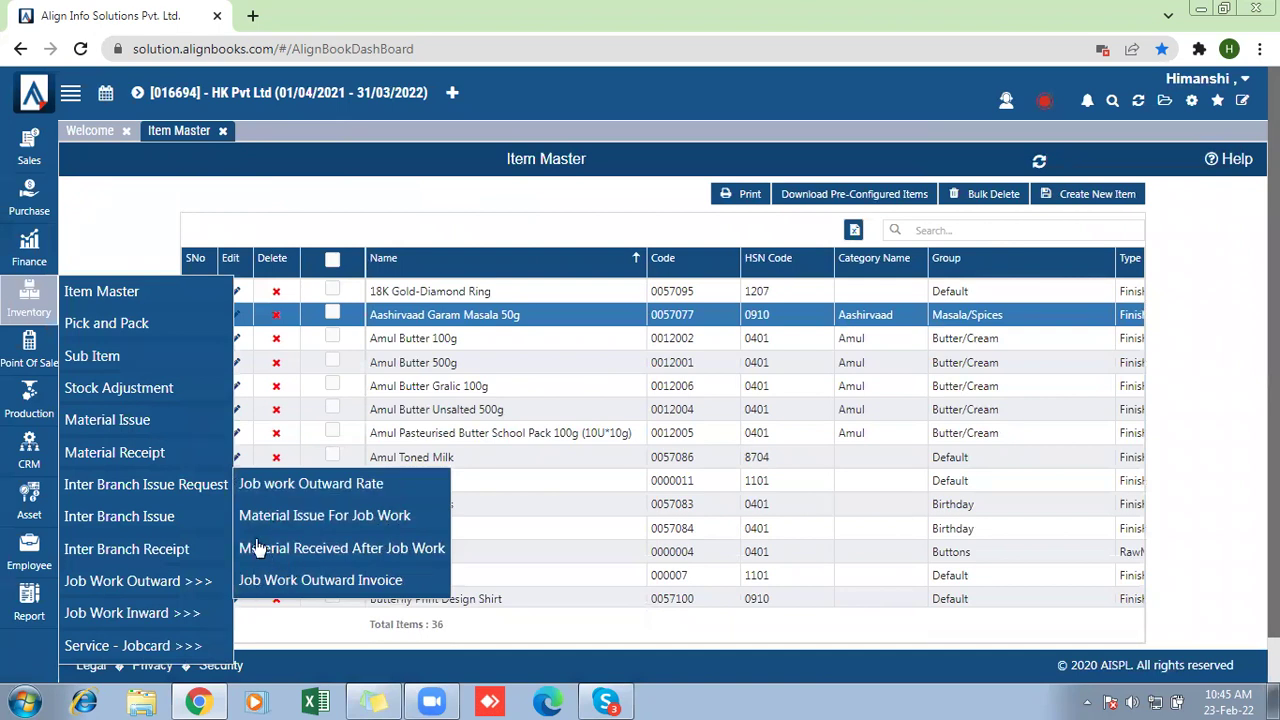
left_click(398, 556)
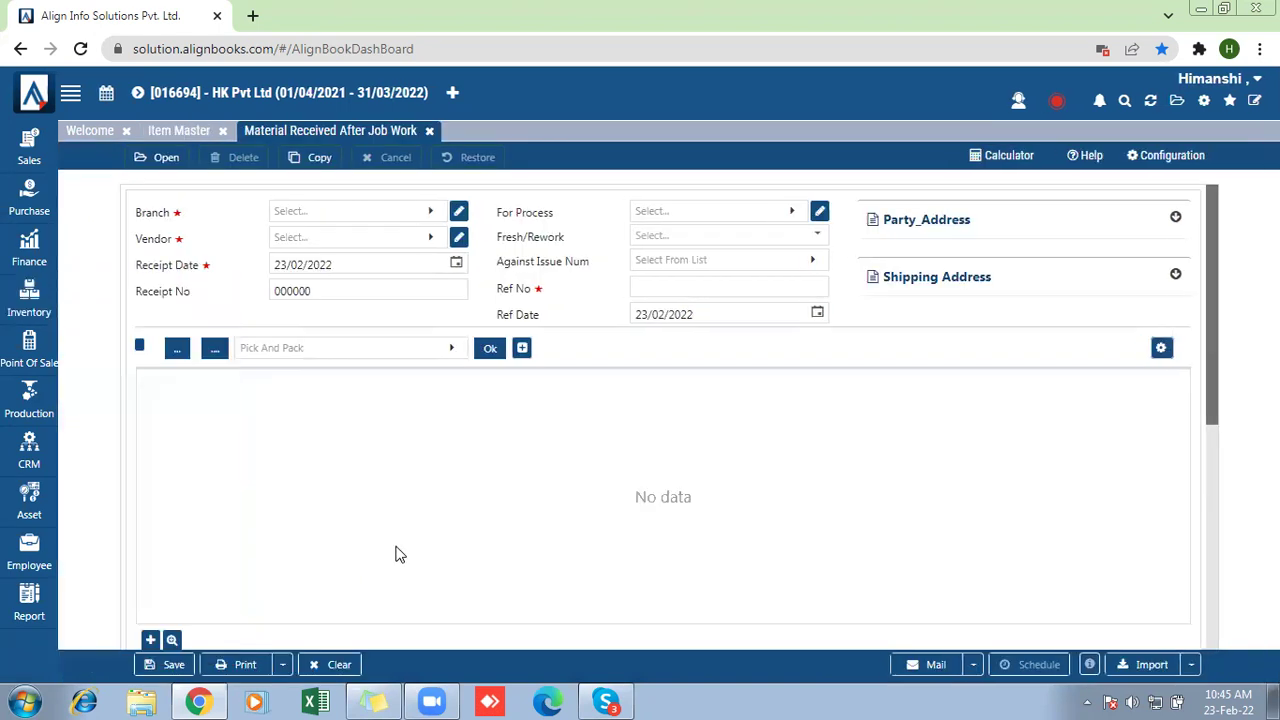
Set the receipt's branch to Default, select the individual job worker as vendor, and choose Printing Process as the process.
left_click(314, 215)
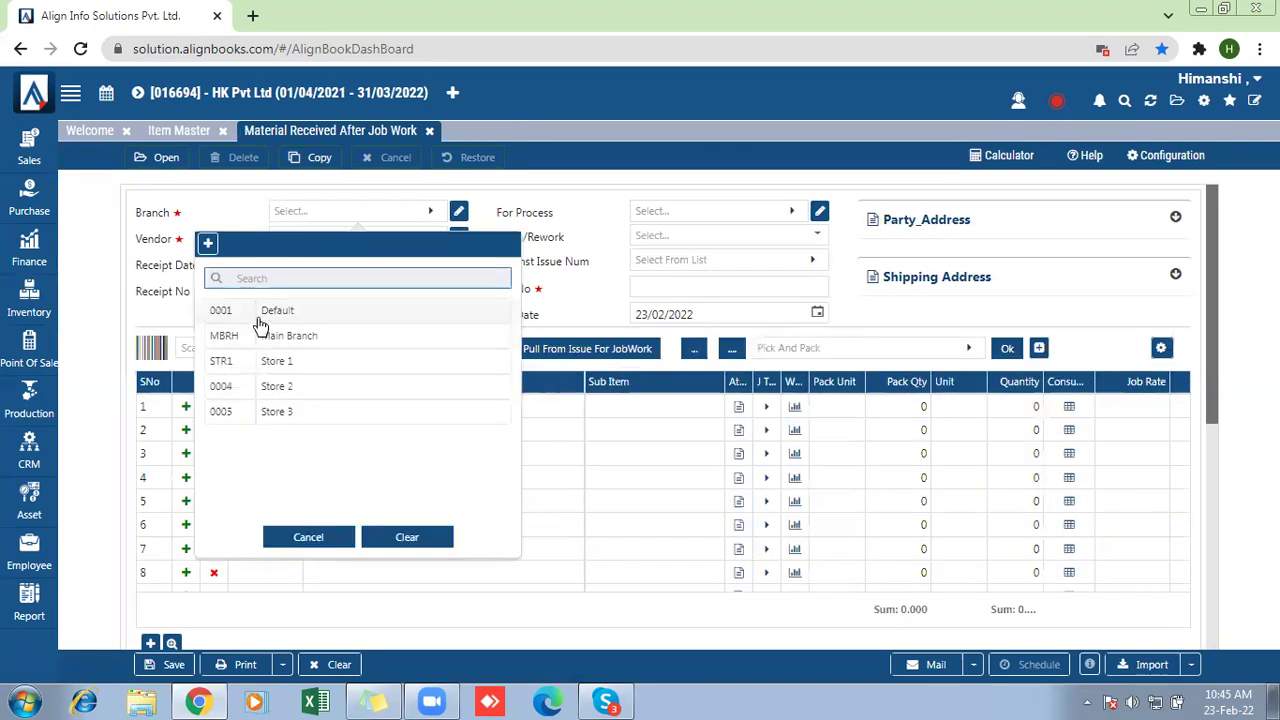
left_click(260, 322)
left_click(312, 242)
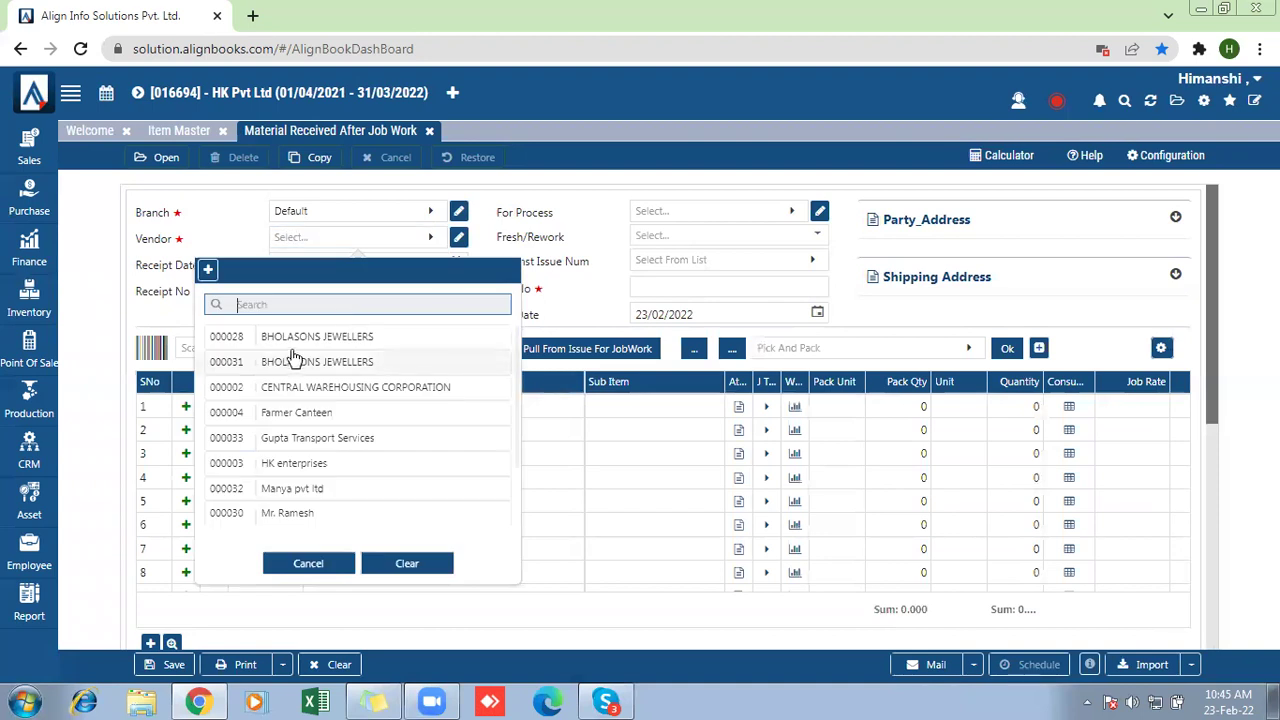
left_click(282, 513)
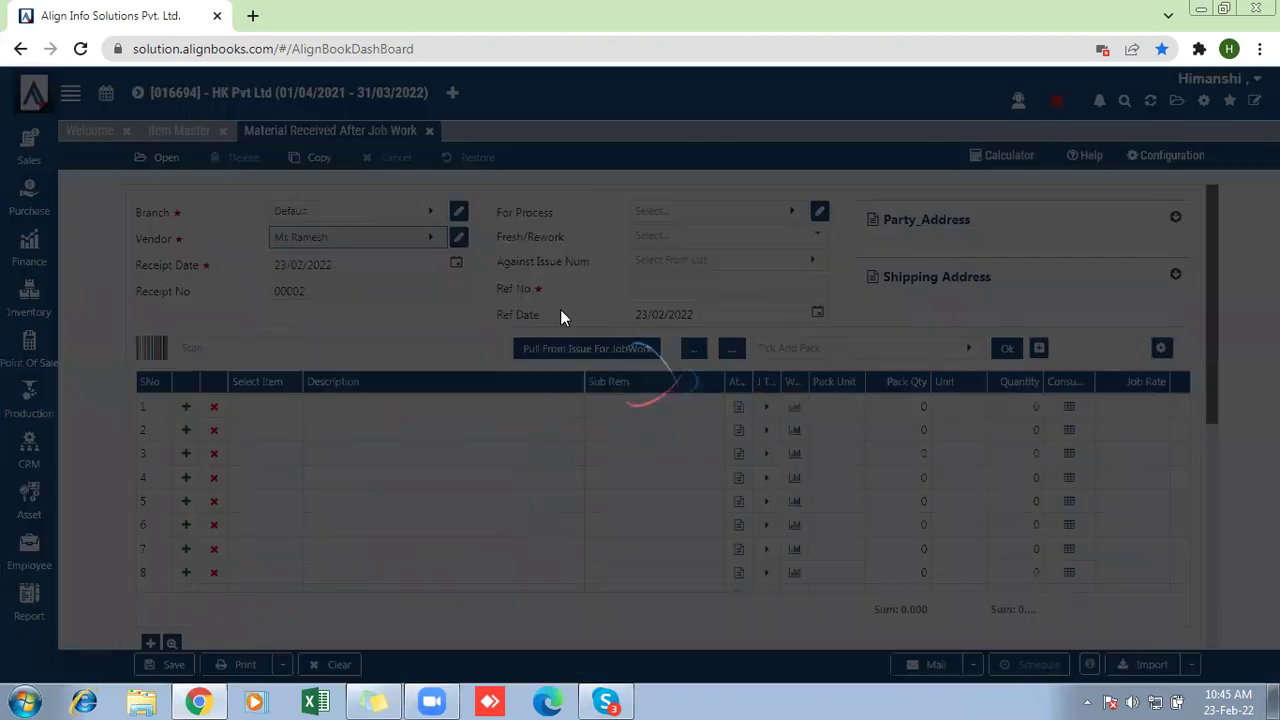
left_click(720, 211)
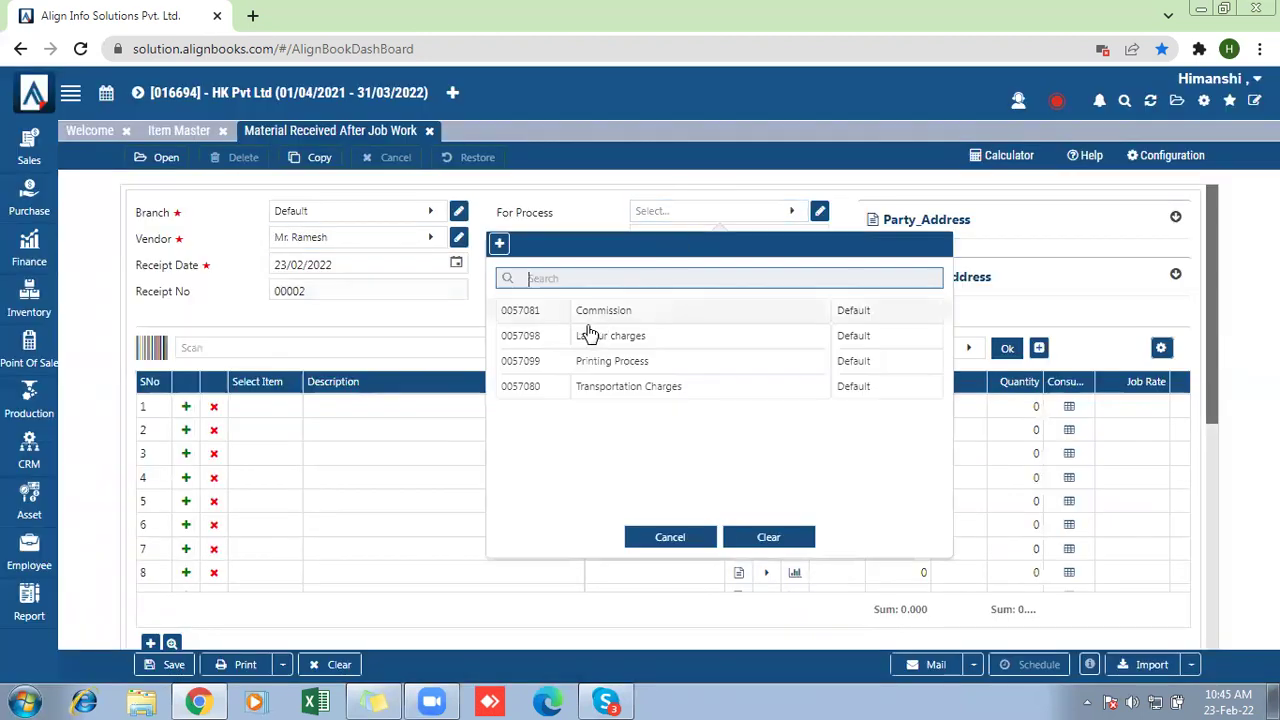
left_click(592, 361)
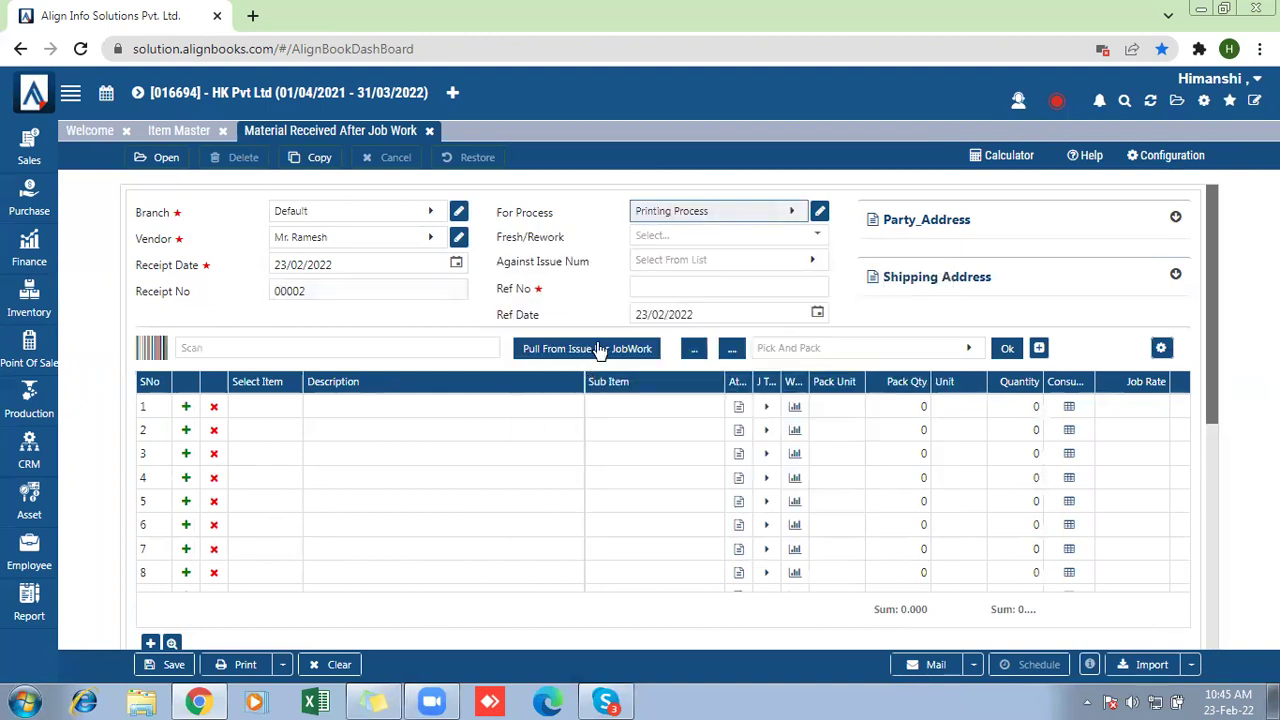
Mark the receipt as Fresh and enter the reference number 987654.
left_click(660, 236)
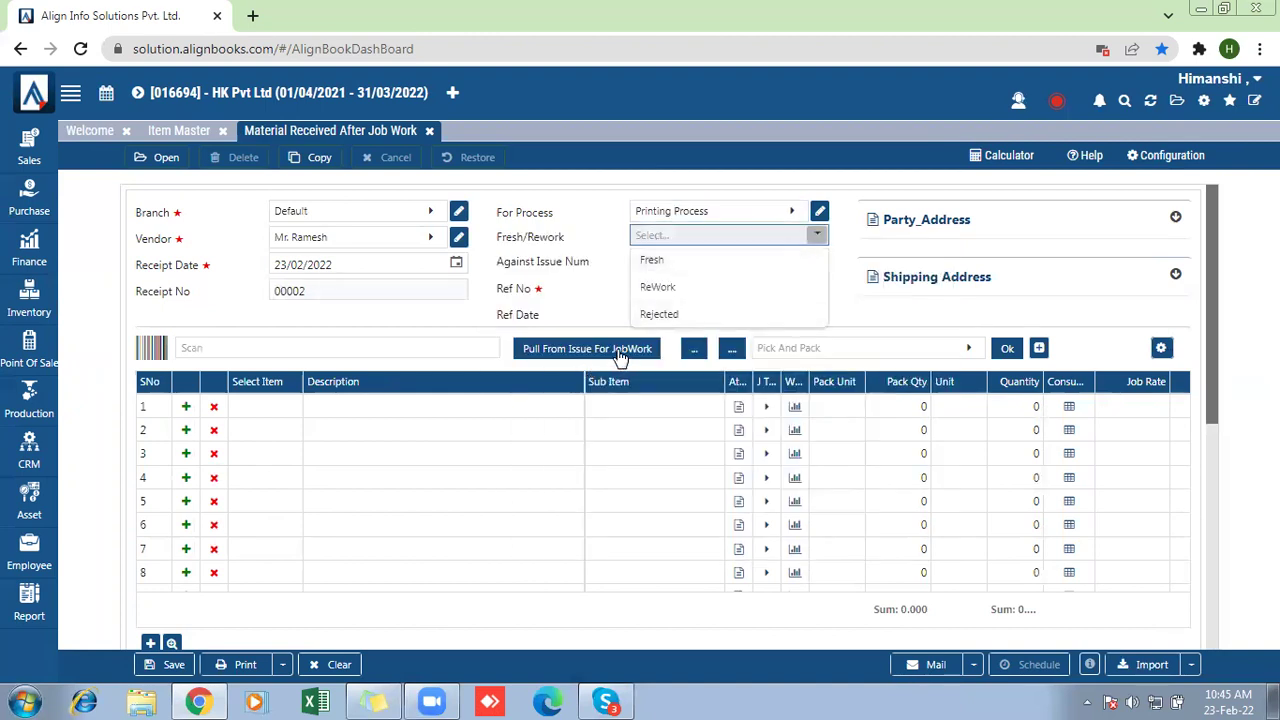
left_click(655, 259)
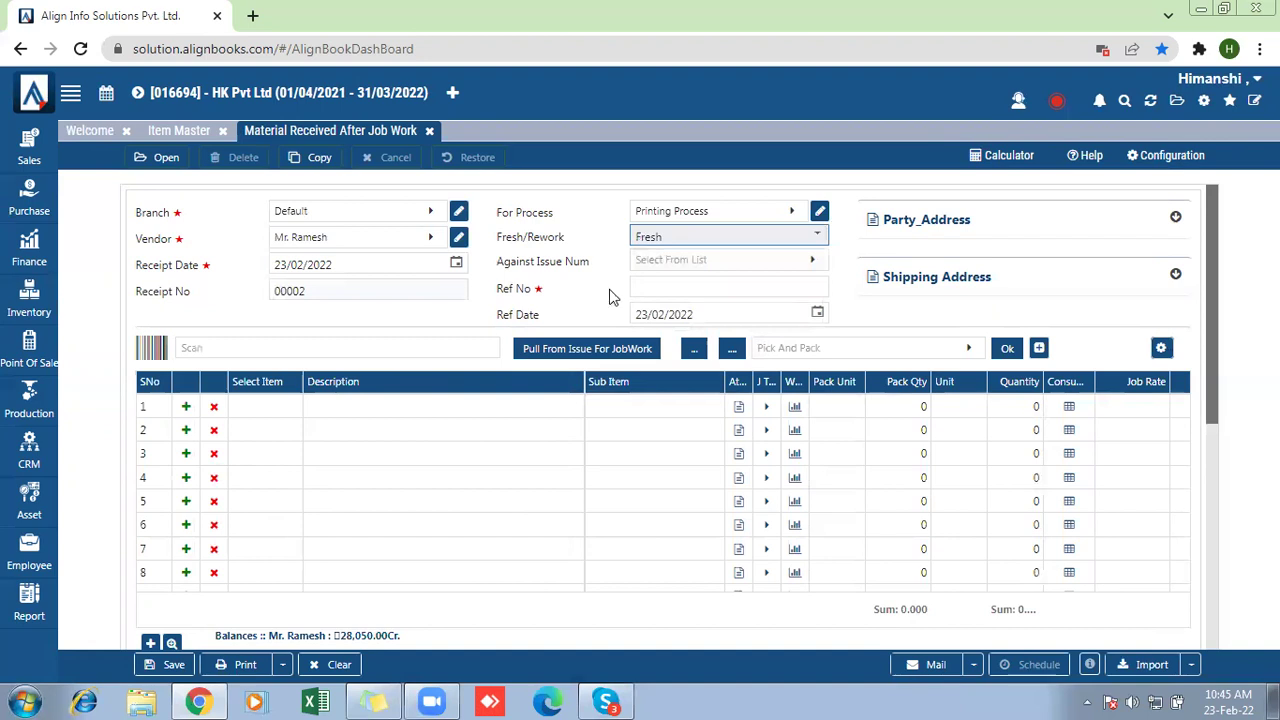
left_click(655, 289)
type("987654")
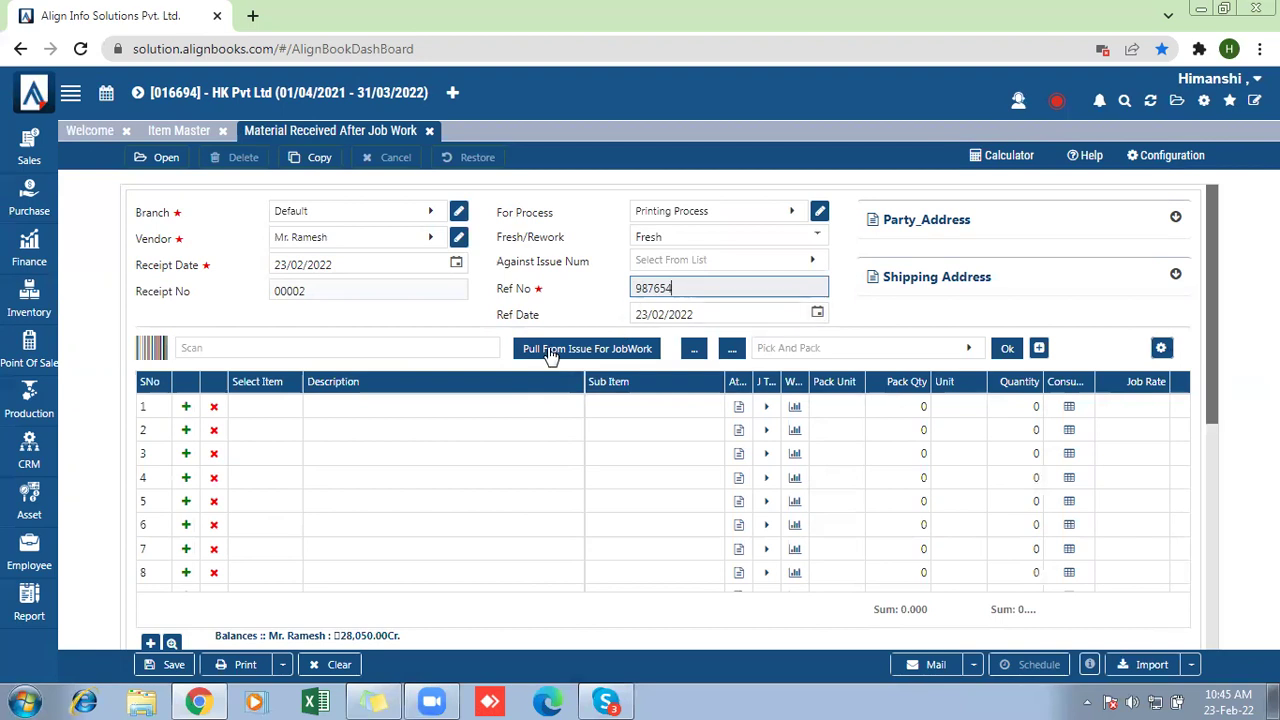
Search the items for butt, add Butterfly Print Design Shirt to the receipt's first line, and leave its attributes empty.
left_click(268, 413)
left_click(157, 124)
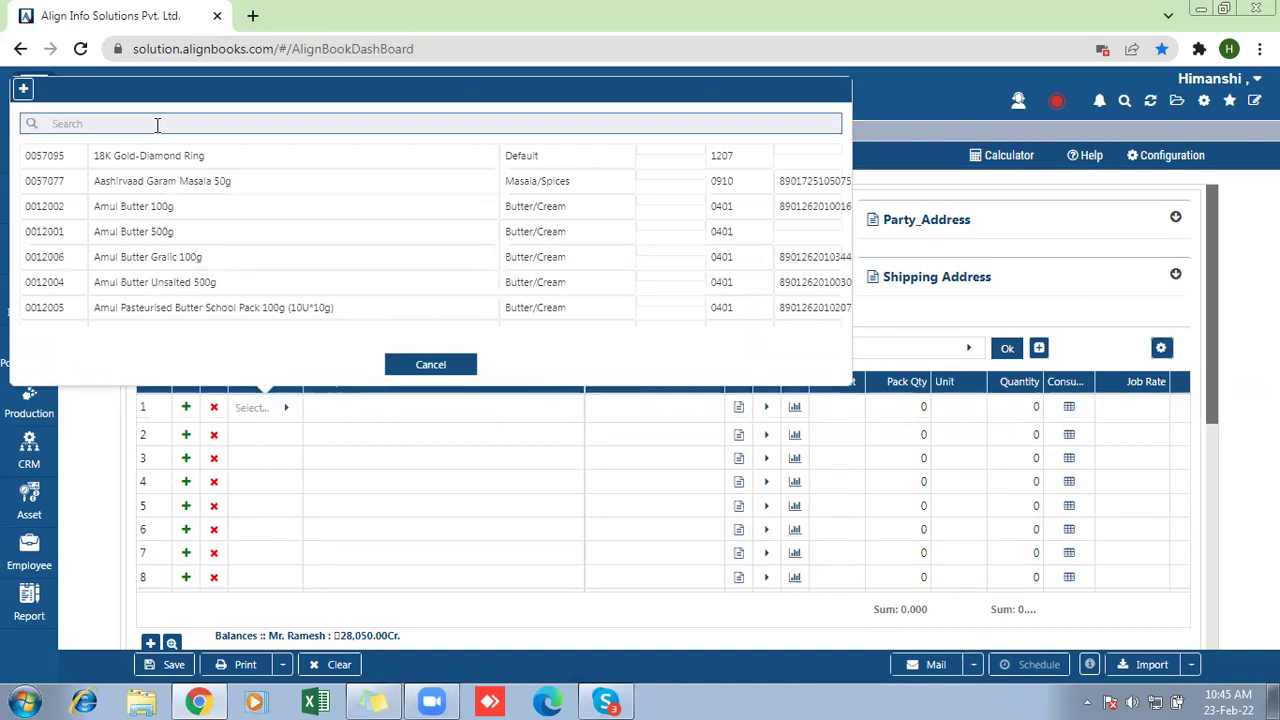
type("butt")
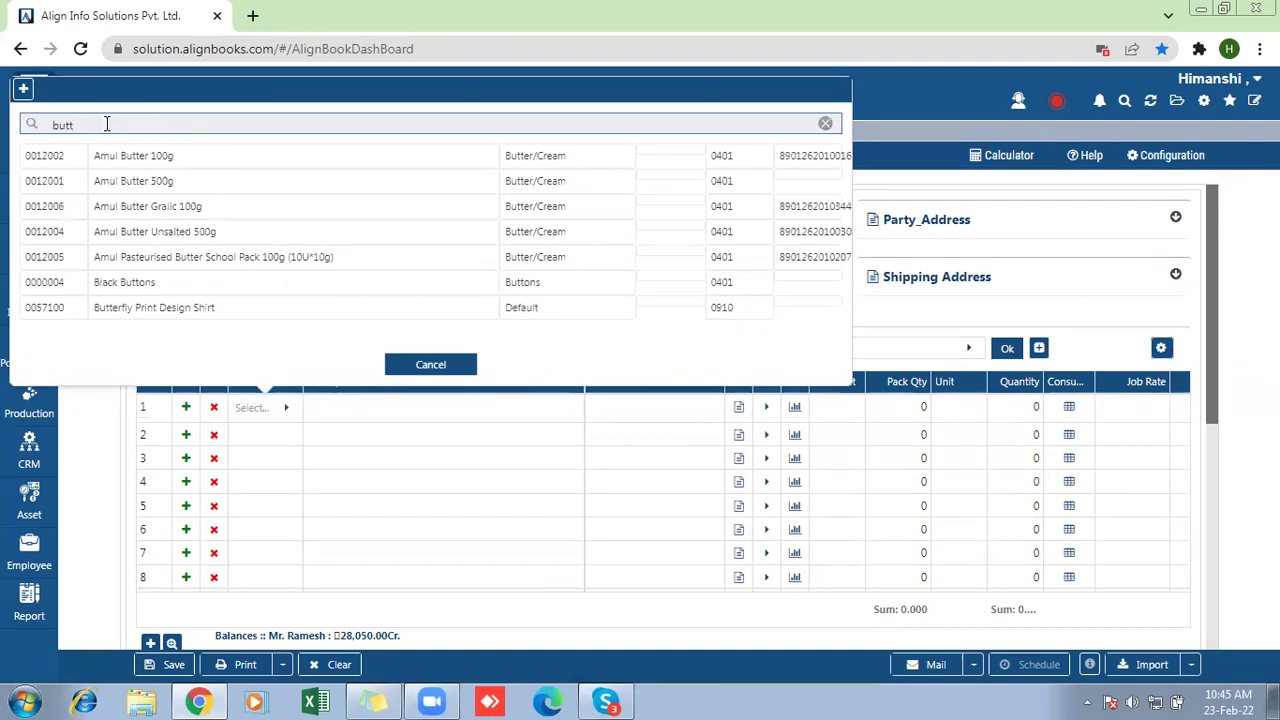
left_click(115, 316)
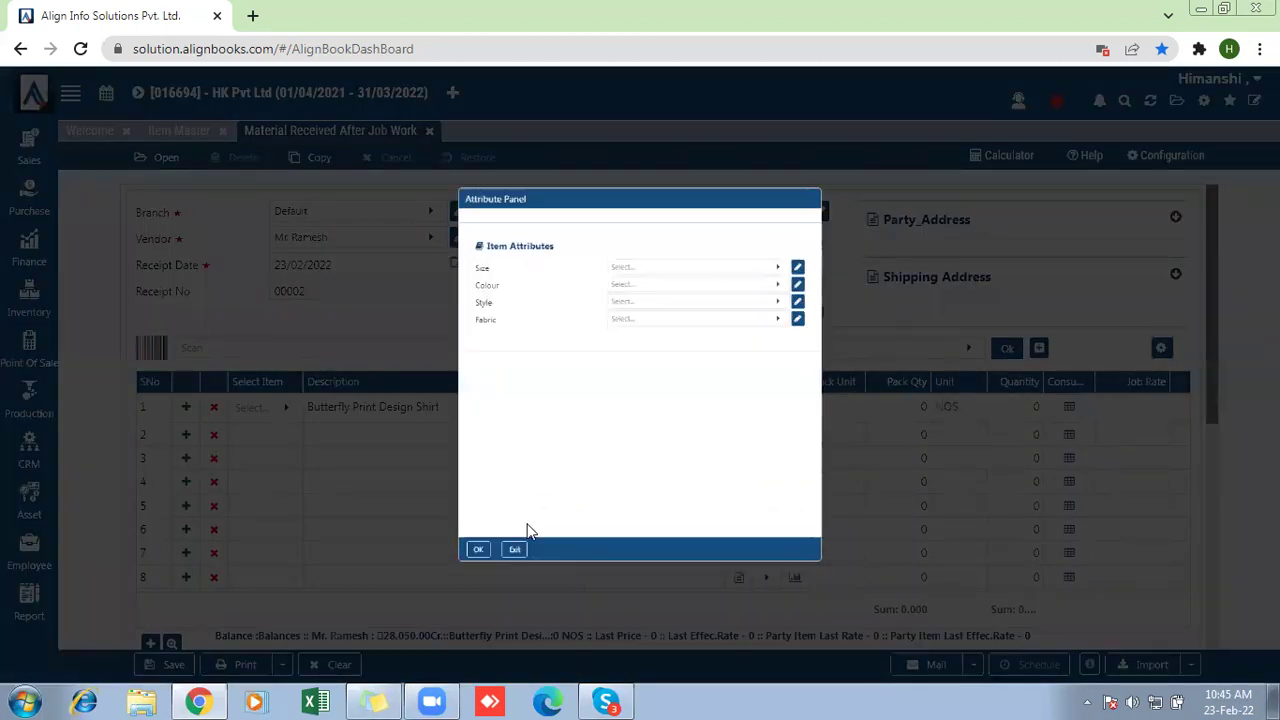
left_click(410, 620)
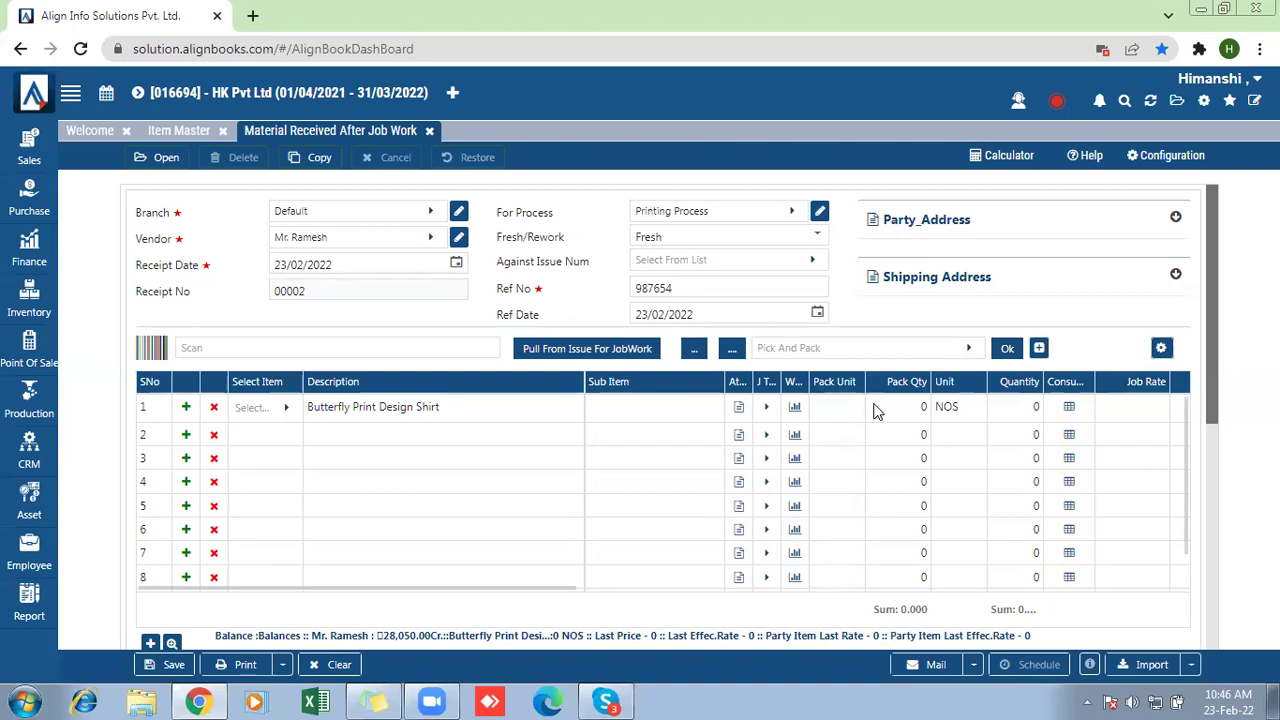
Set the received quantity of Butterfly Print Design Shirt on the first line to 15.
left_click(1019, 410)
type("1")
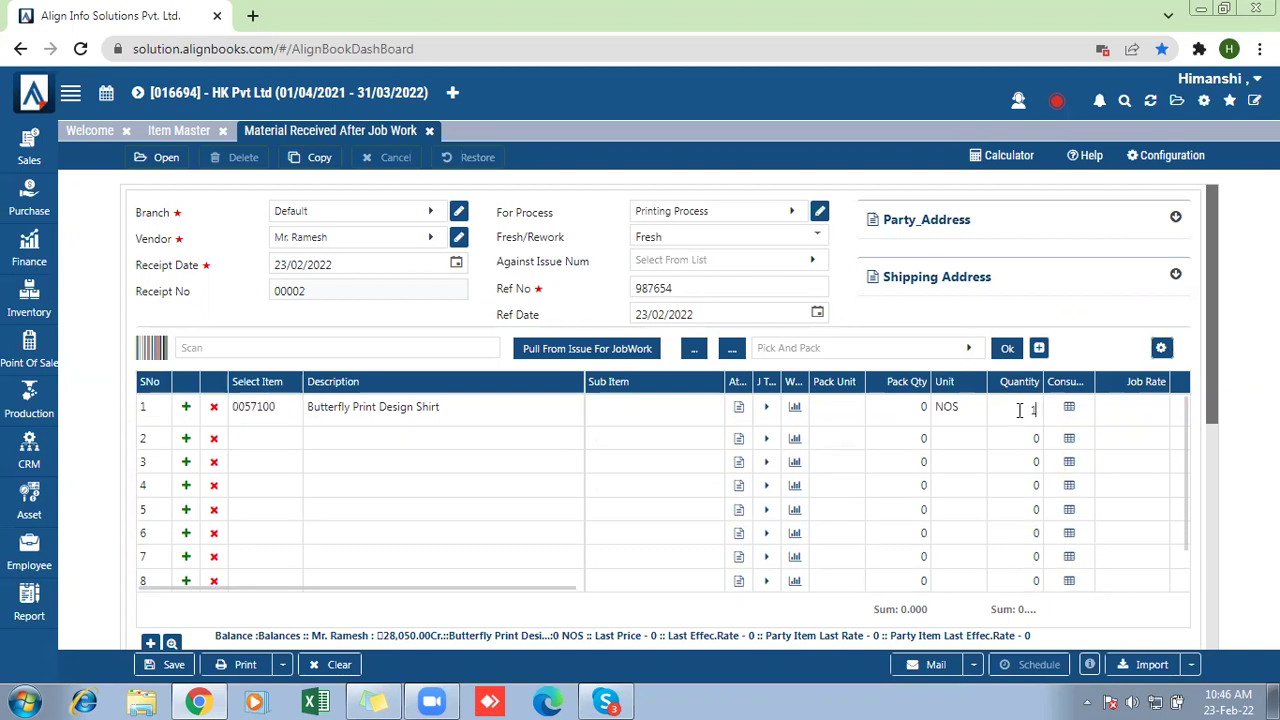
type("5")
key("Return")
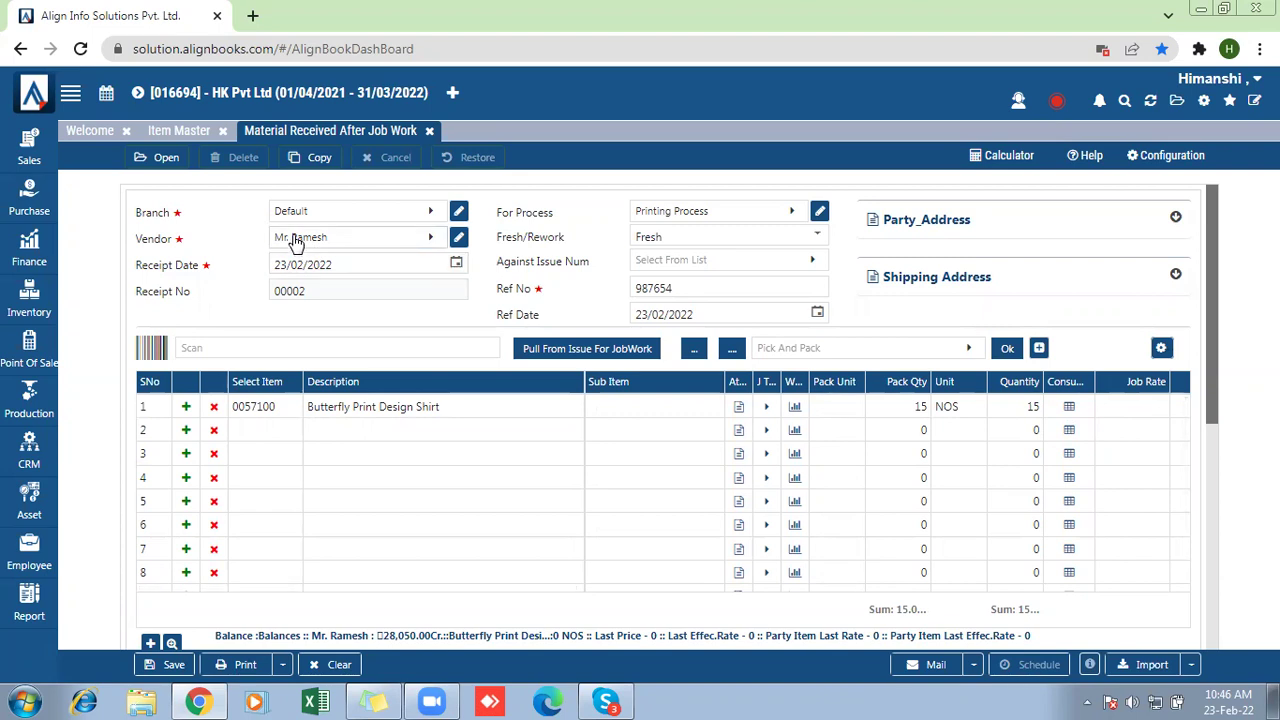
Open the raw materials consumed for the Butterfly Print Design Shirt line and choose White Shirt as the first material.
left_click(1069, 406)
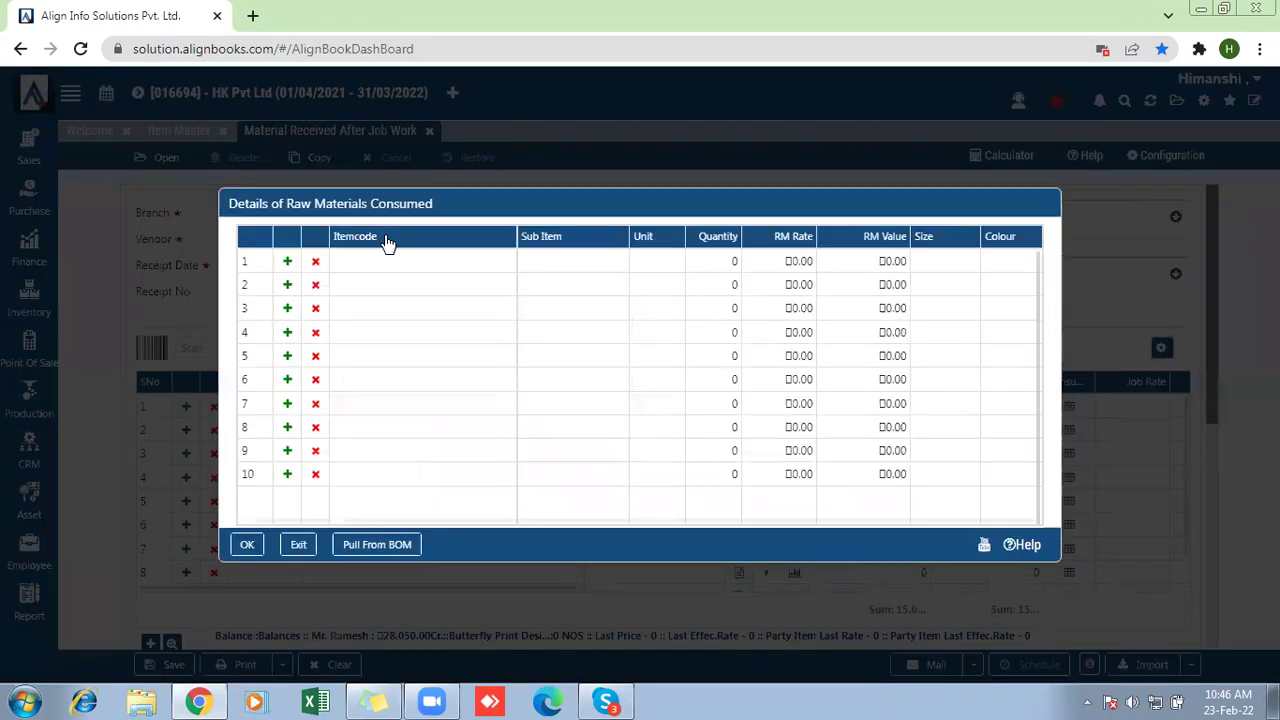
left_click(382, 263)
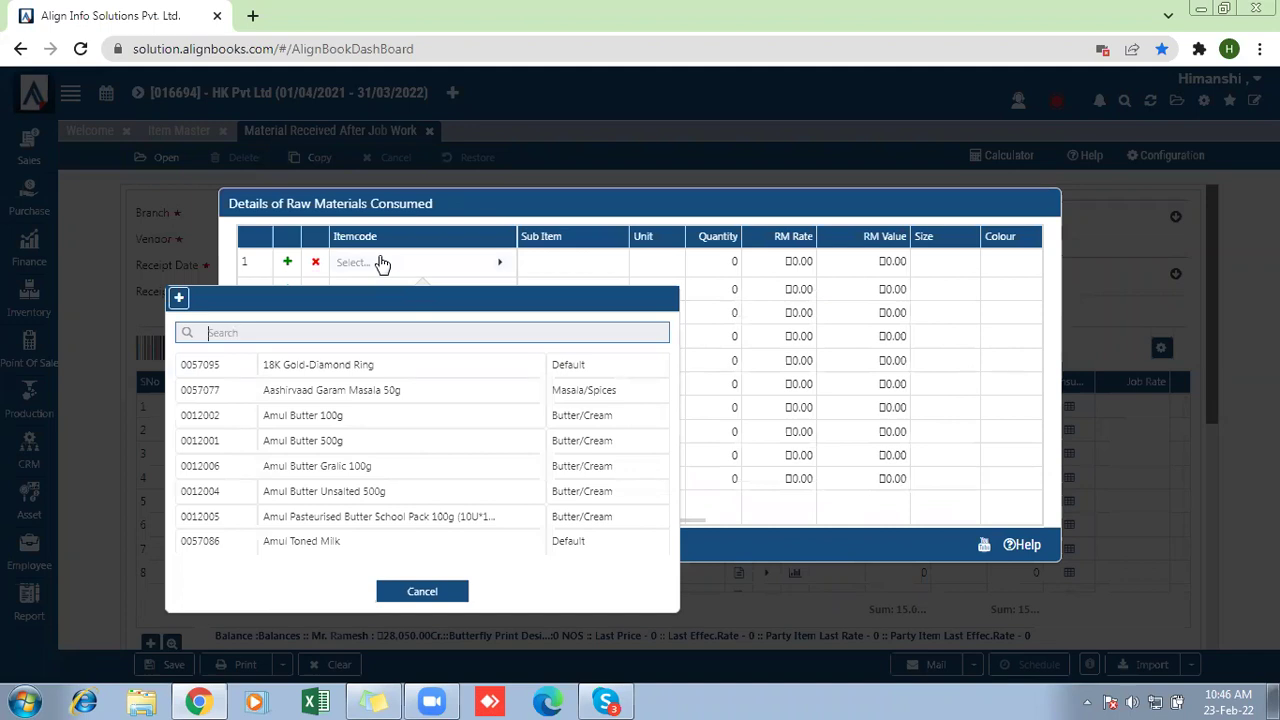
type("whitwe")
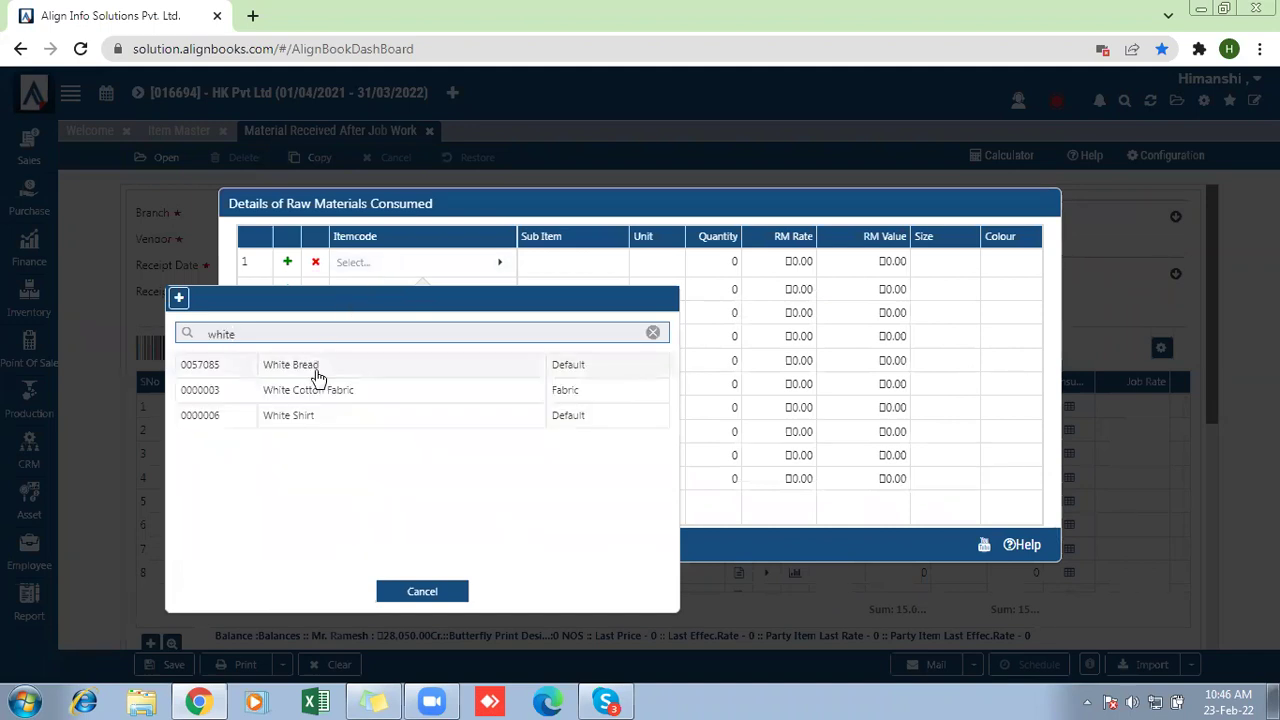
left_click(313, 381)
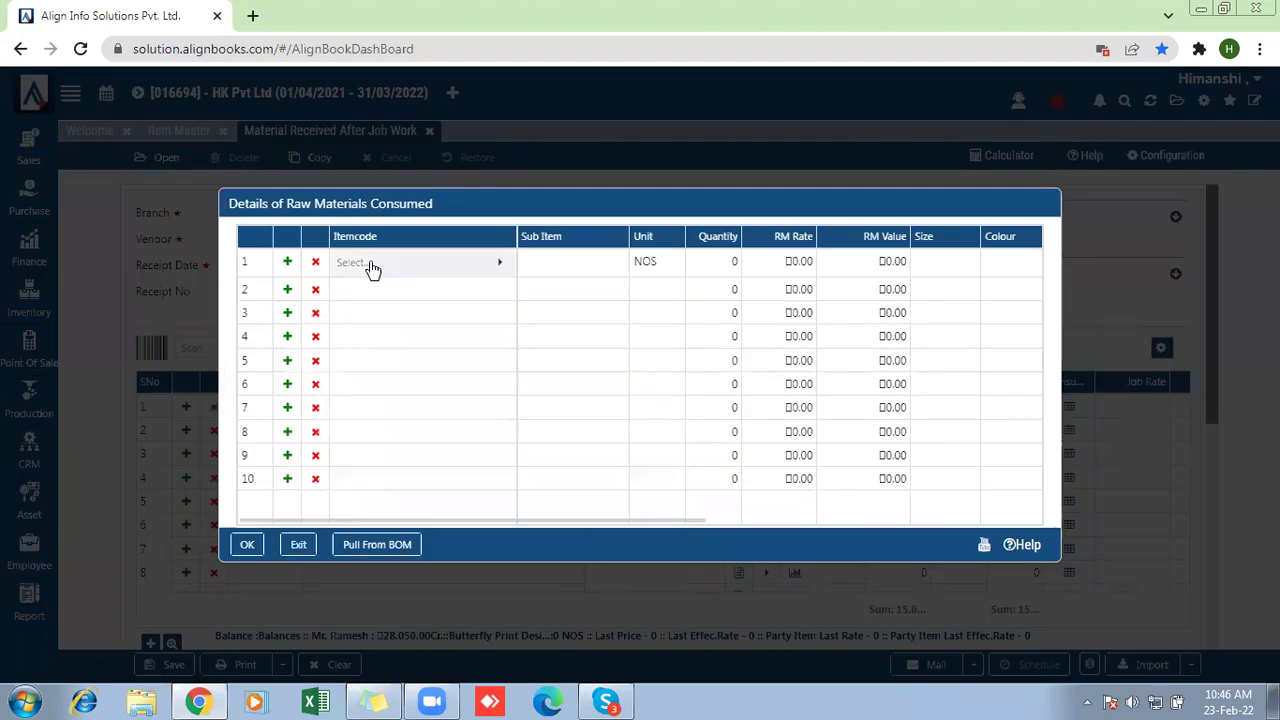
left_click(371, 265)
left_click(371, 265)
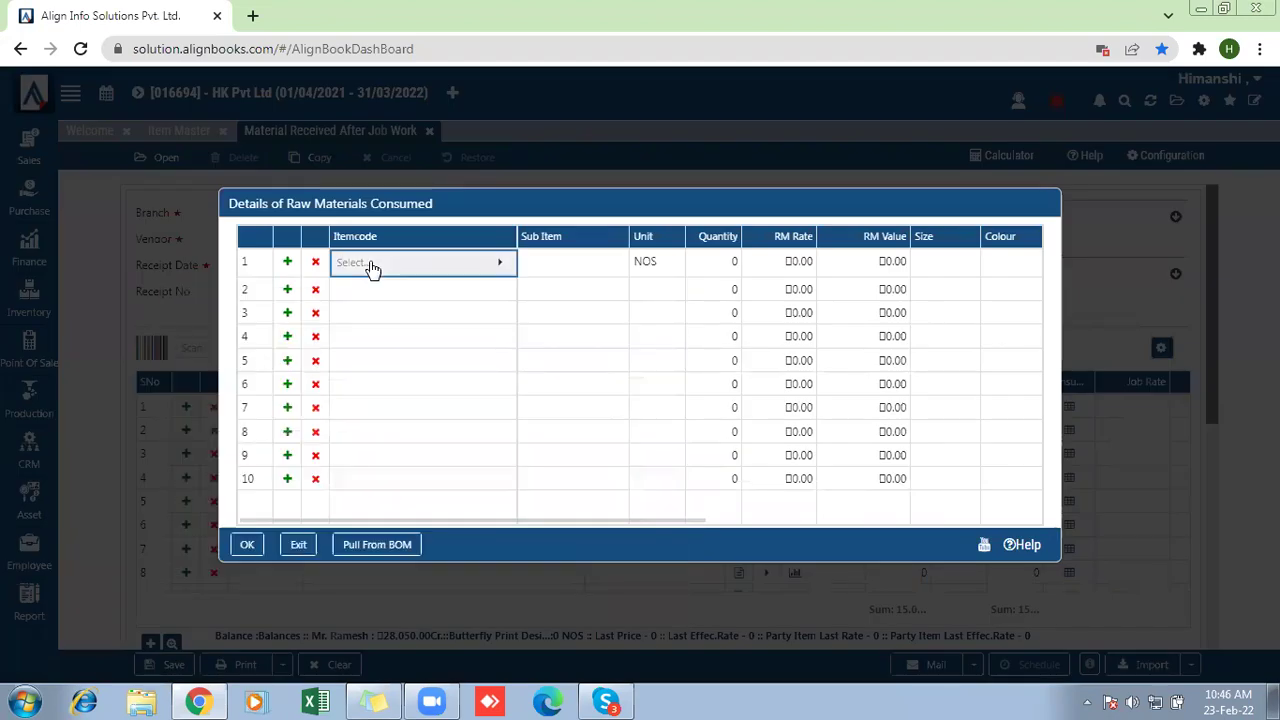
left_click(371, 265)
type("whit")
left_click(298, 419)
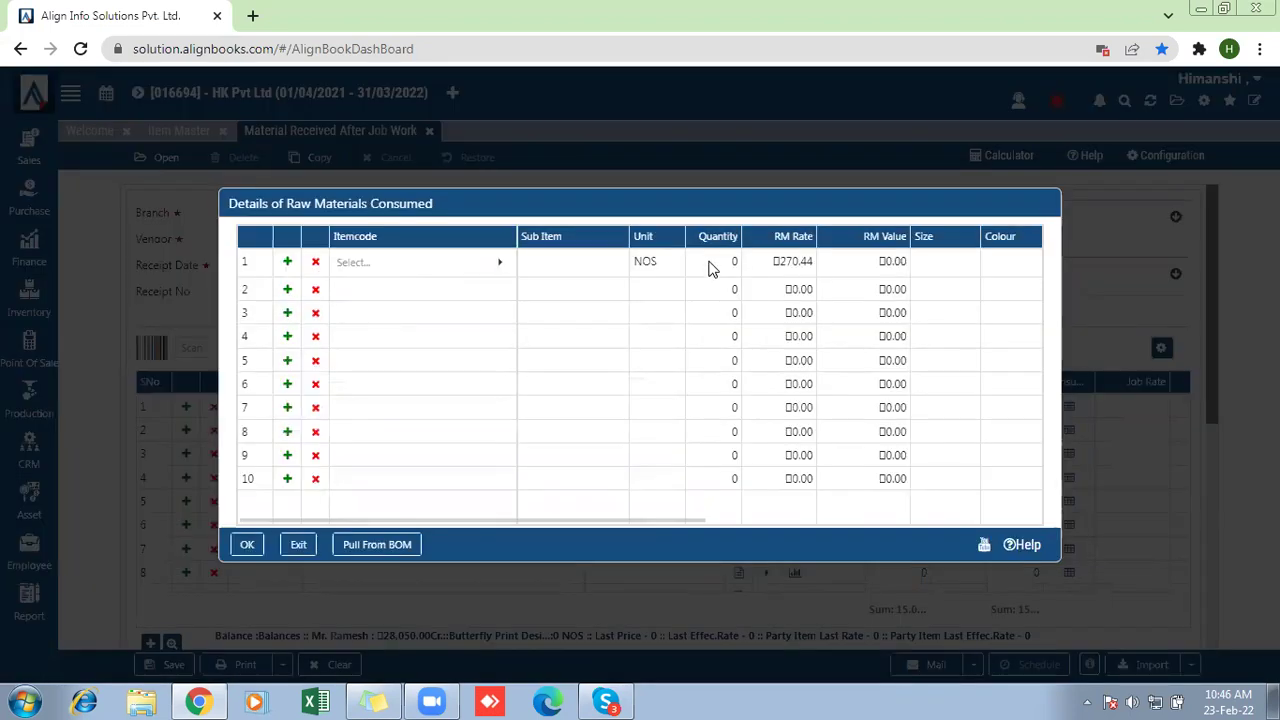
Set the consumed White Shirt quantity to 15 and accept the raw material details.
left_click(710, 262)
type("15")
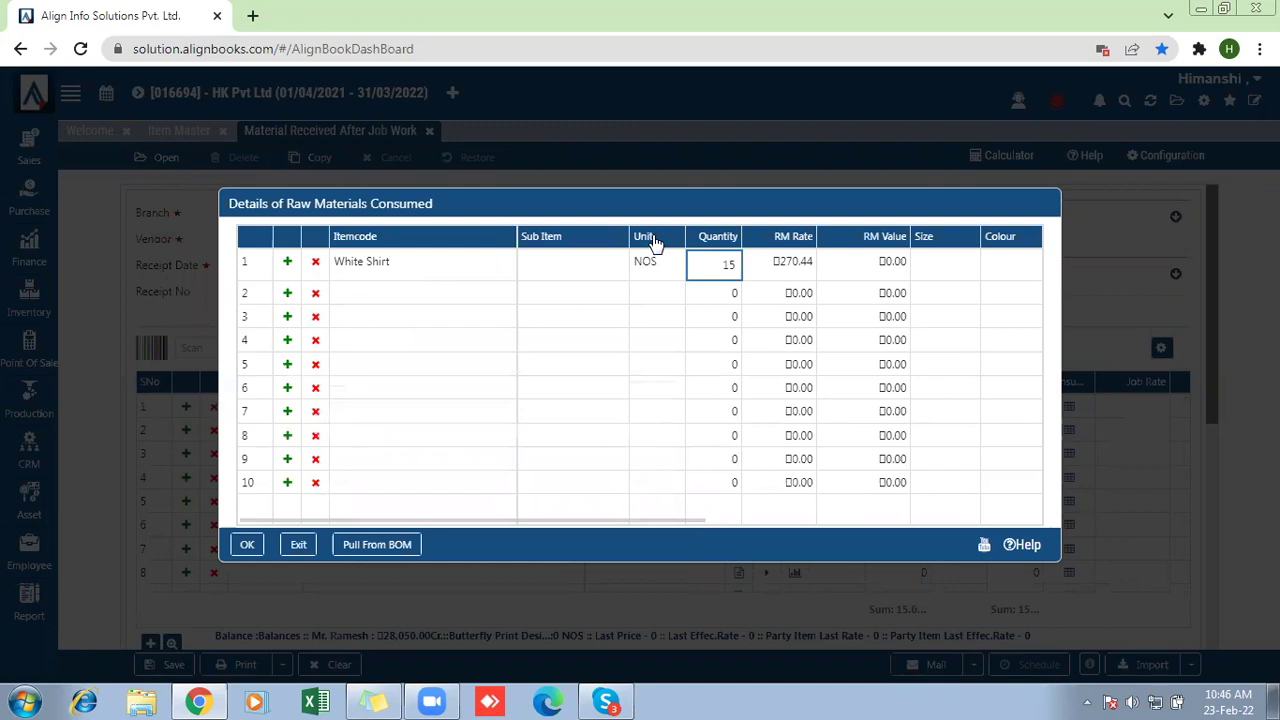
left_click(247, 546)
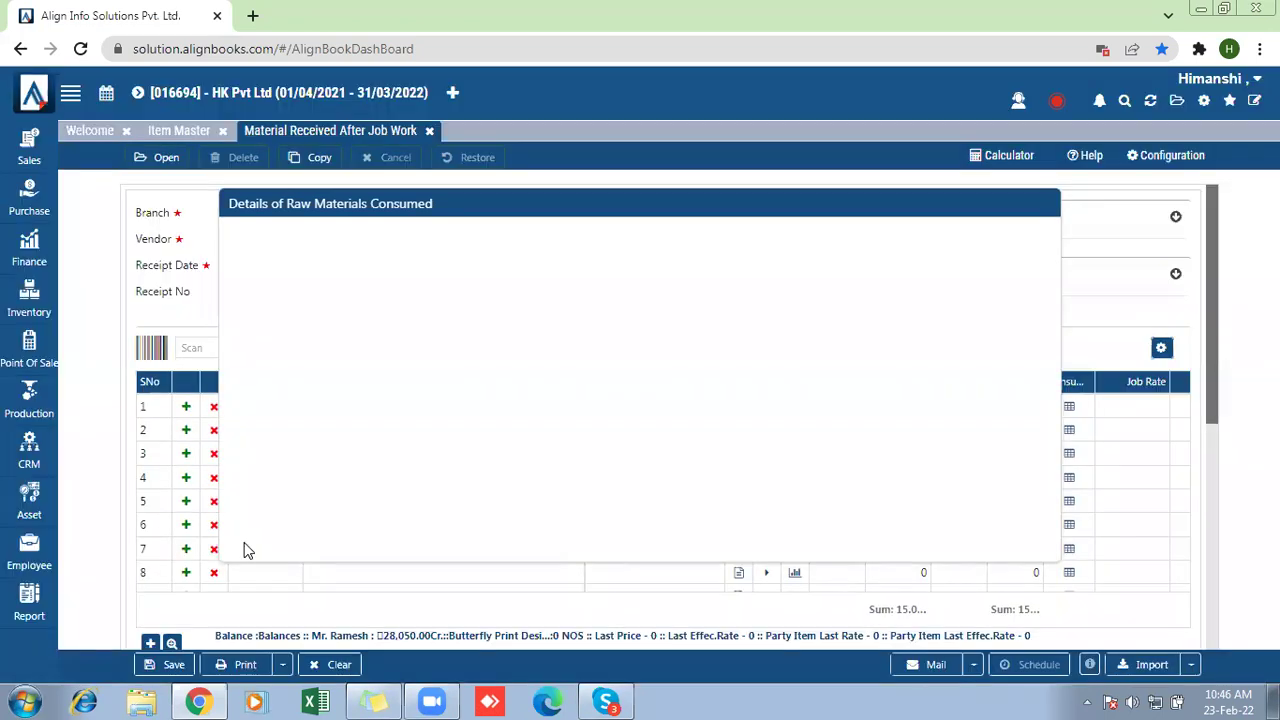
Enter a job rate of 100 for the Butterfly Print Design Shirt and save the job work receipt.
left_click(1130, 408)
key("BackSpace")
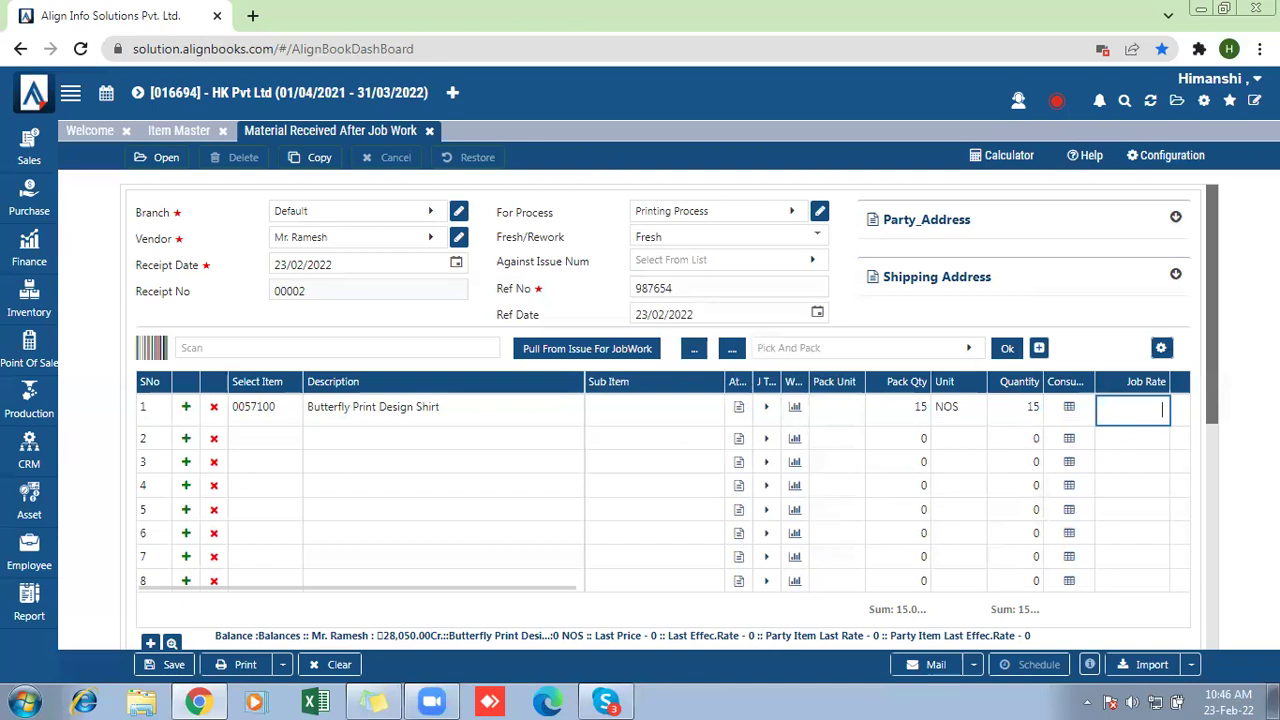
type("100")
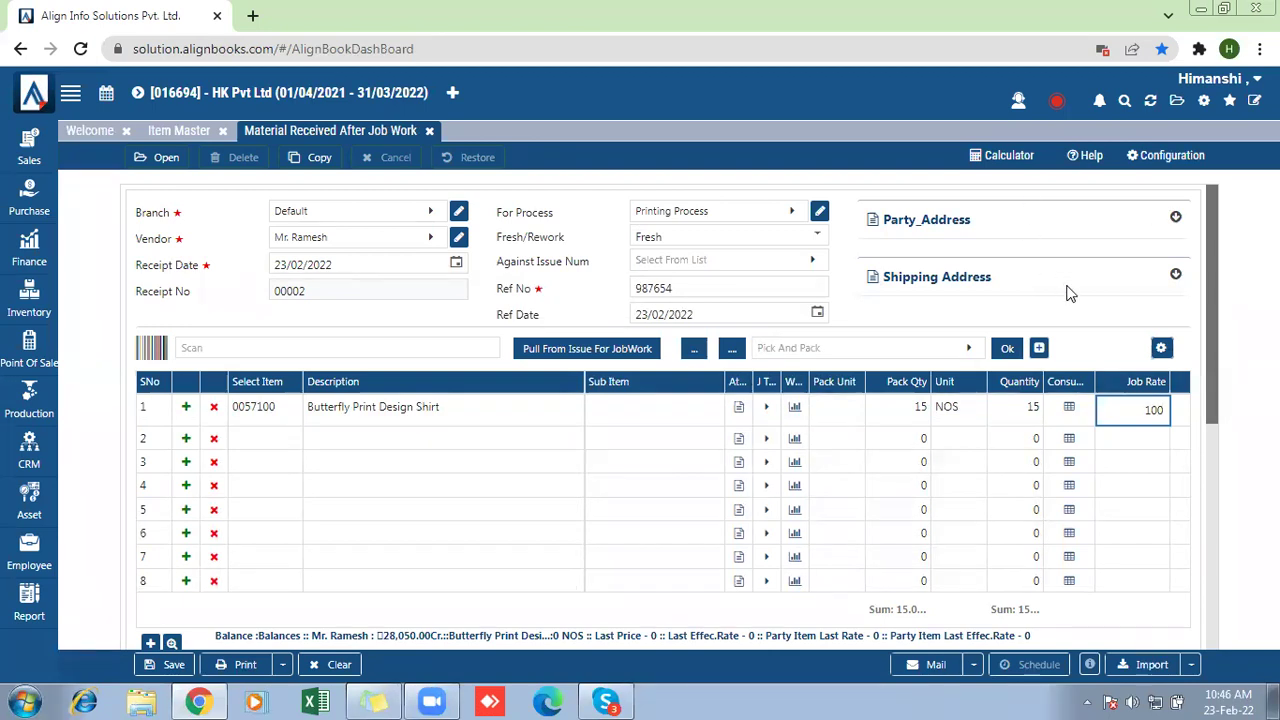
left_click_drag(1211, 319, 1207, 408)
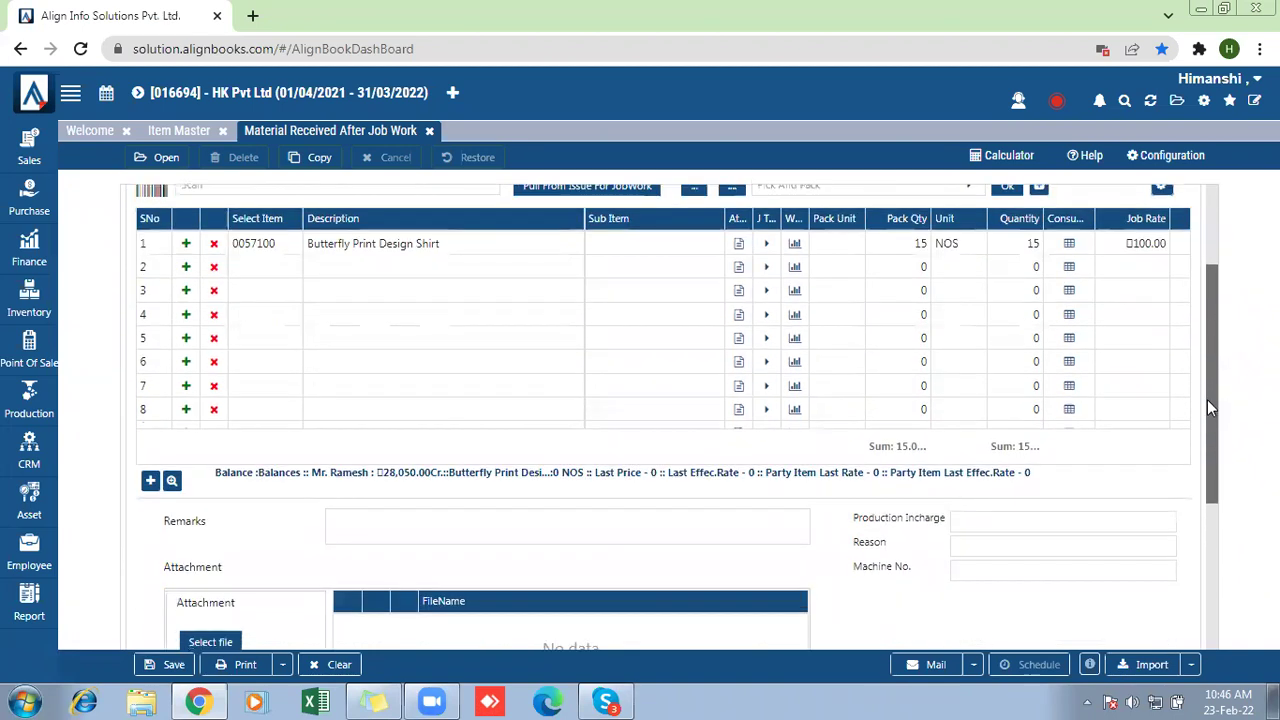
left_click_drag(431, 423, 507, 423)
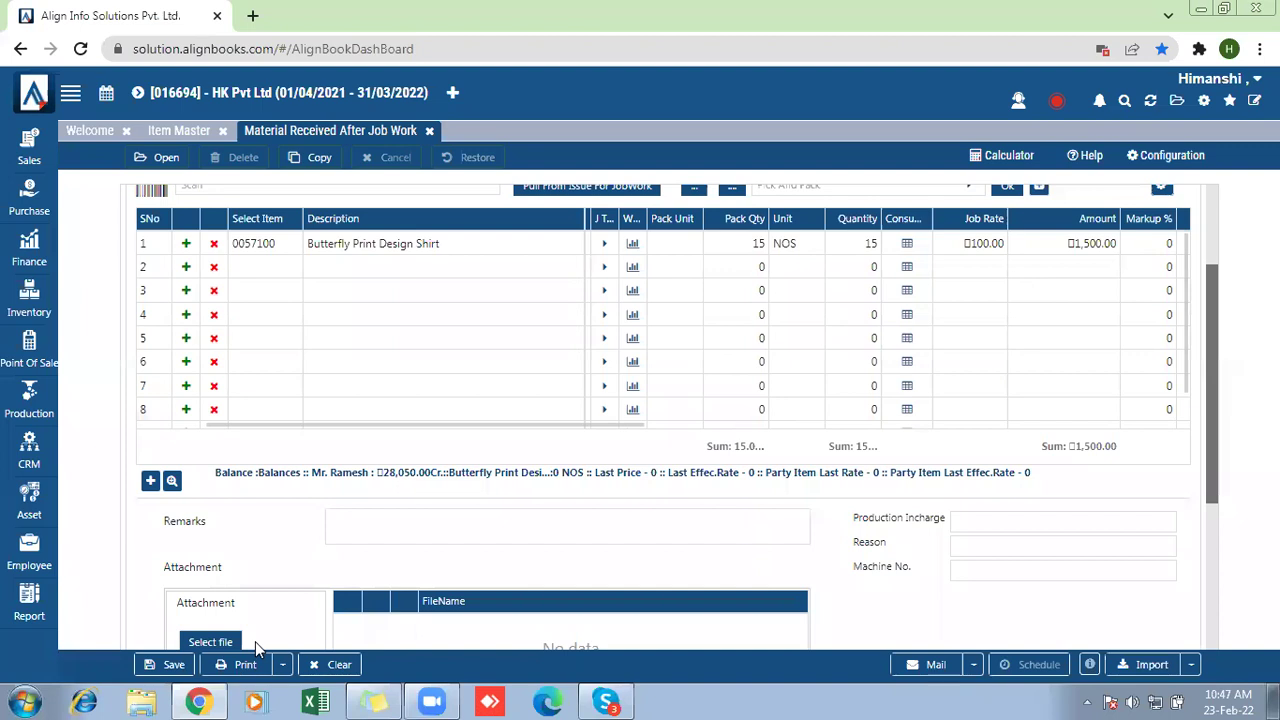
left_click(163, 667)
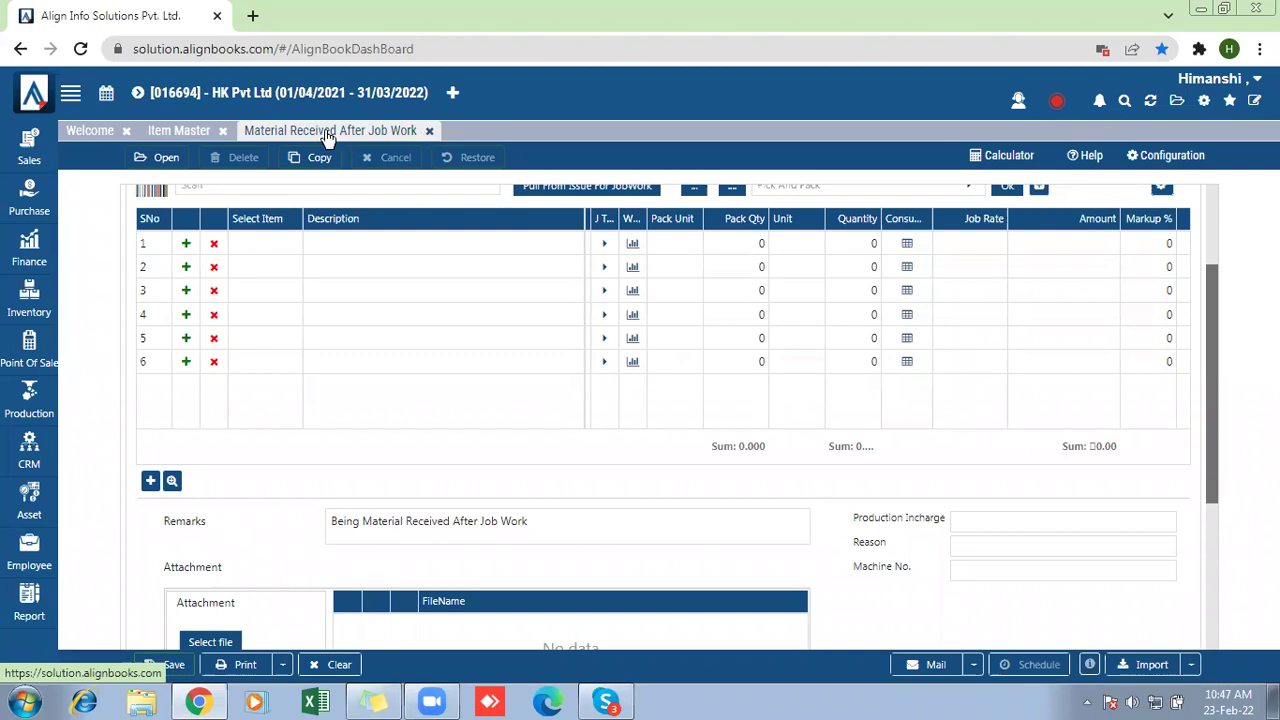
Open the Stock Trial report, search for butter, and check the closing quantity of Butterfly Print Design Shirt.
mouse_move(29, 597)
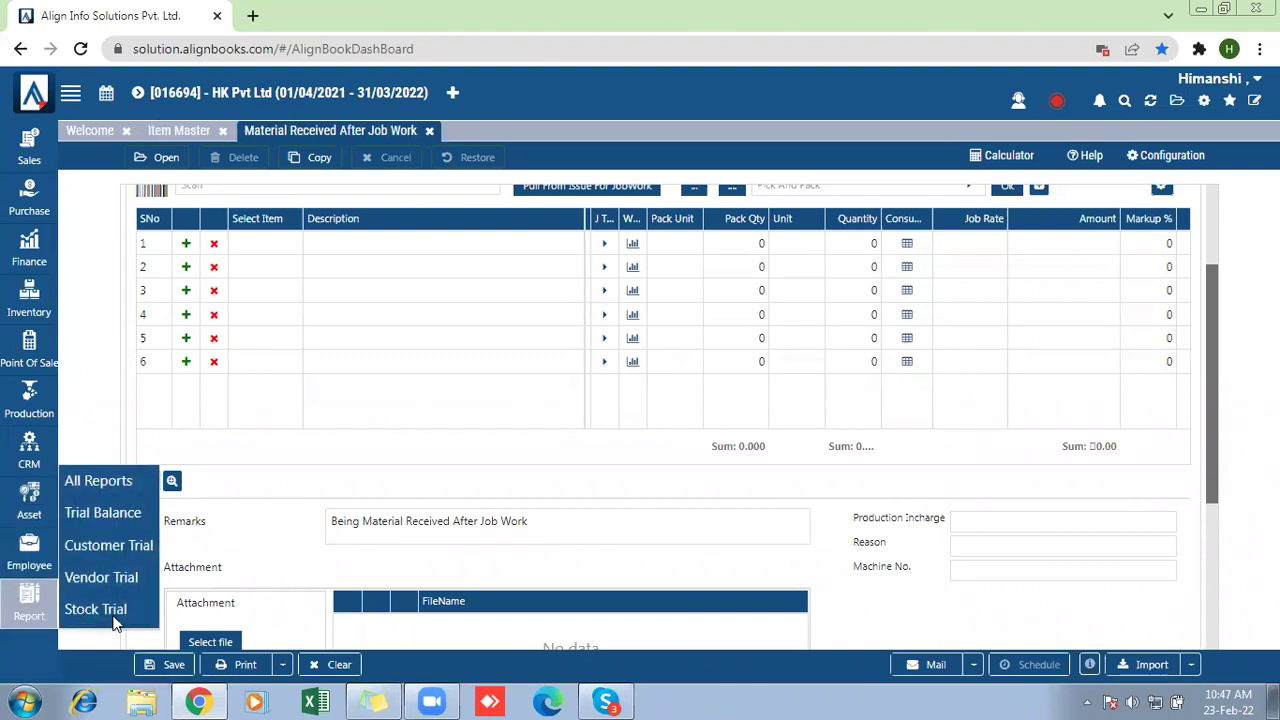
left_click(95, 609)
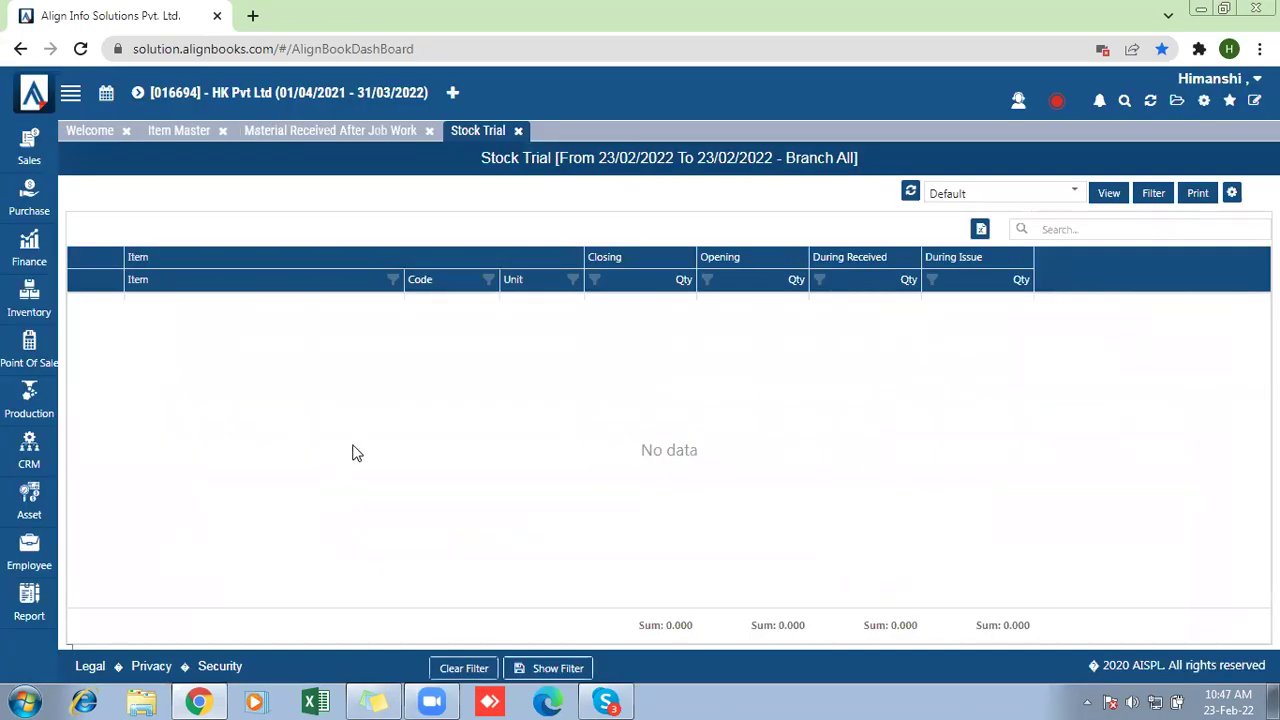
left_click(1102, 229)
type("butter")
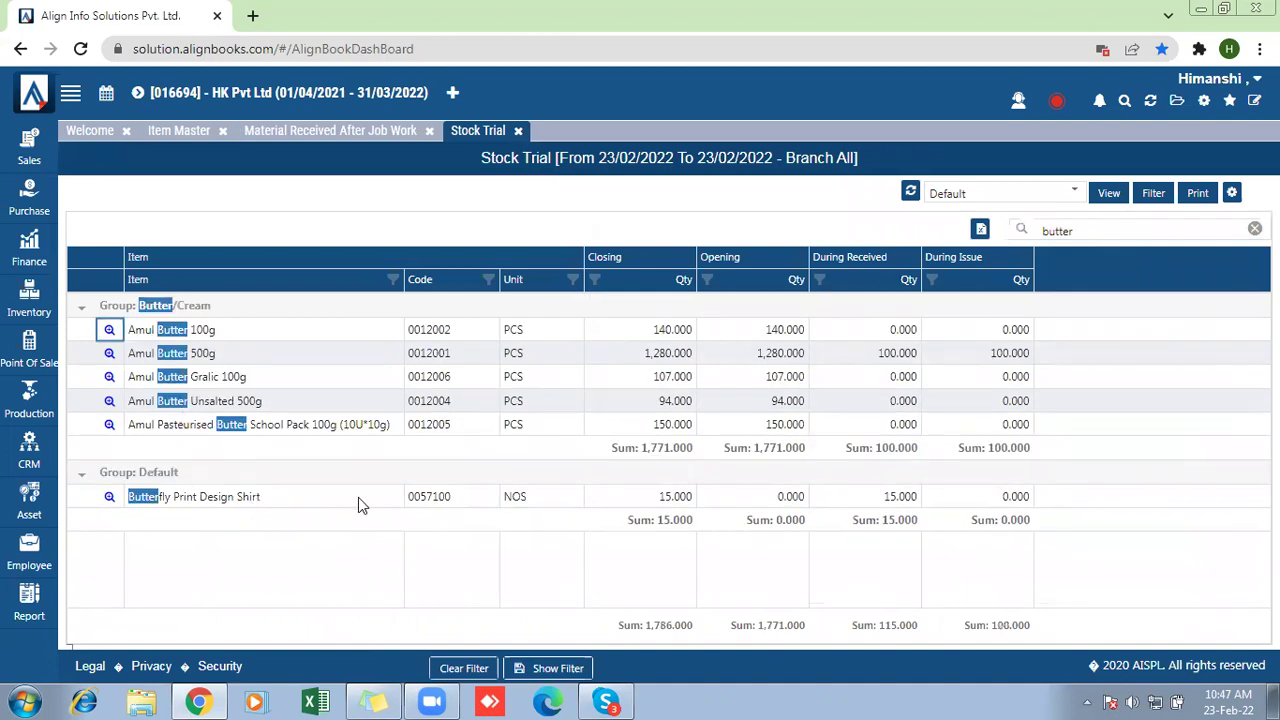
left_click_drag(660, 498, 693, 501)
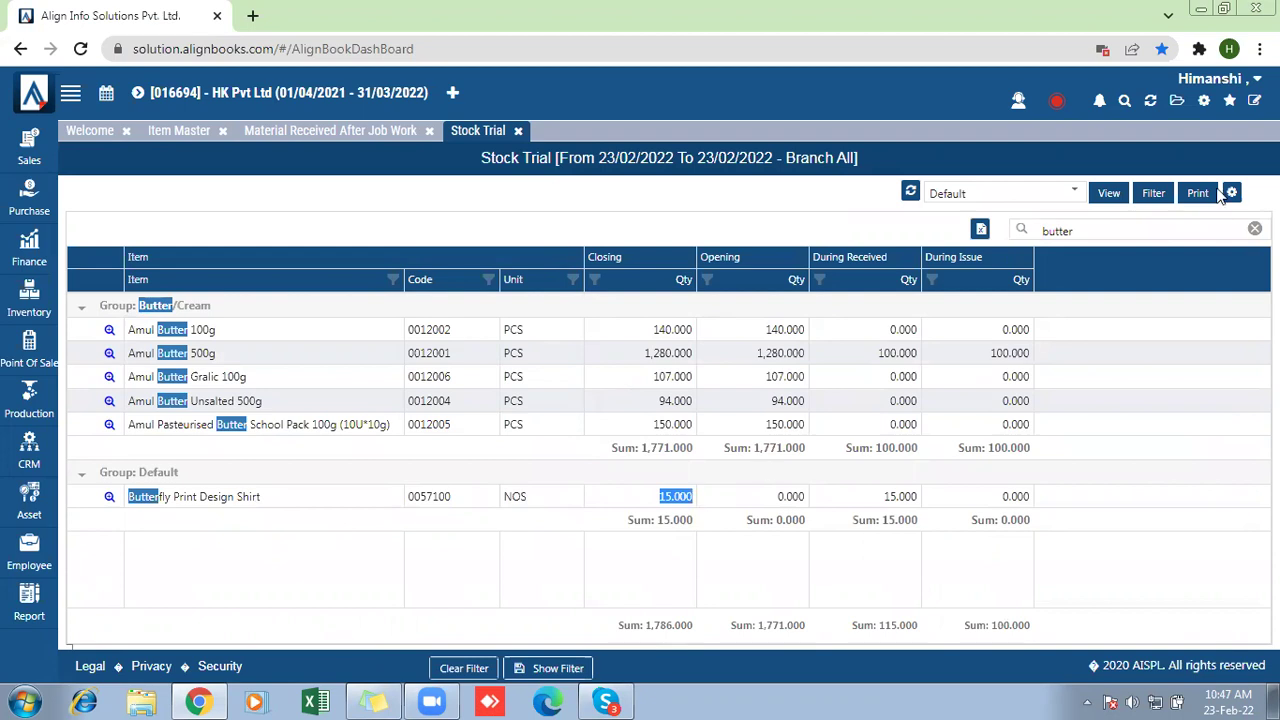
Search the Stock Trial for white and check the closing quantity of White Shirt.
double_click(1094, 230)
type("white")
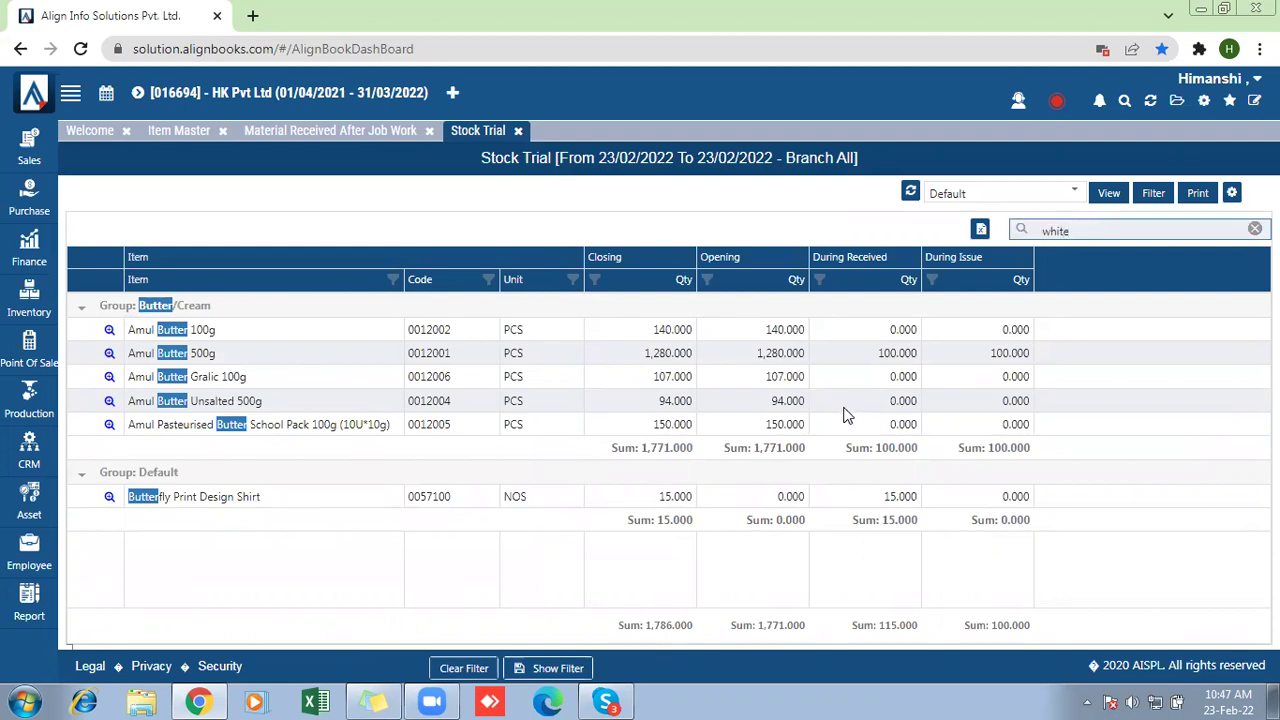
key("Tab")
left_click_drag(652, 354, 686, 354)
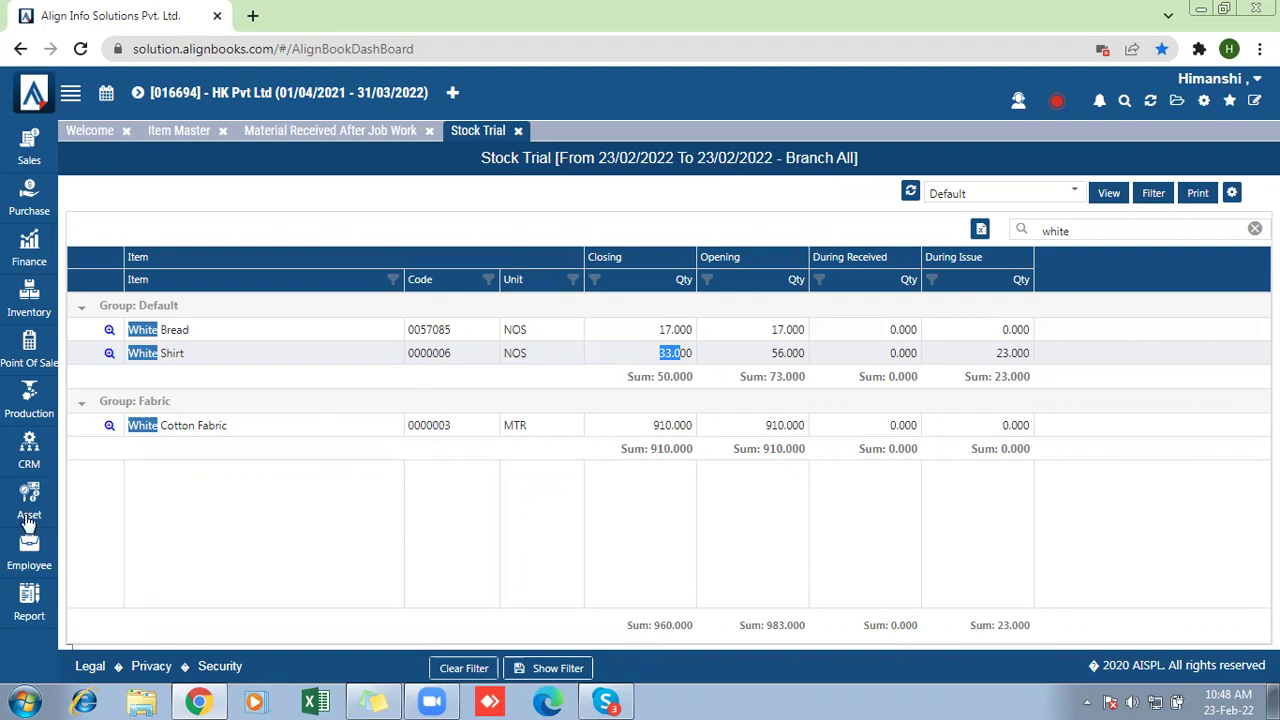
Open the Job Work Ledger from the outward job work group of the full inventory reports.
left_click(18, 608)
left_click(100, 484)
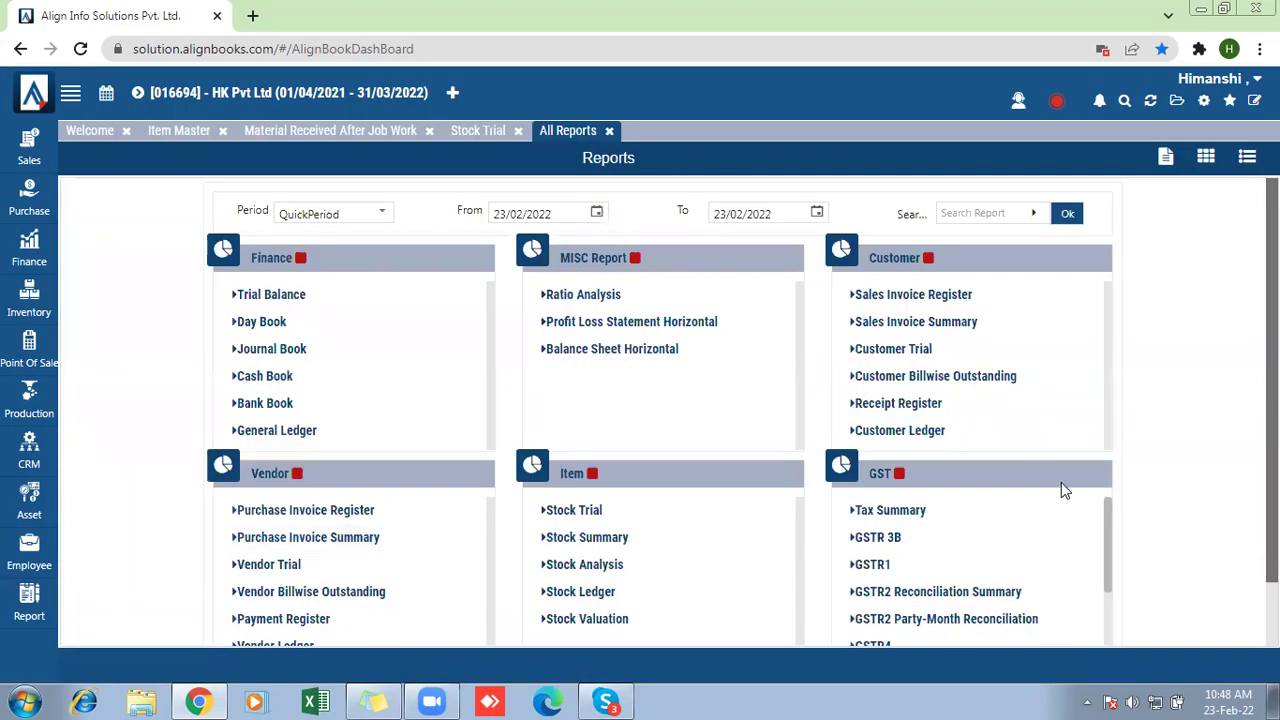
scroll(742, 412, "down", 1)
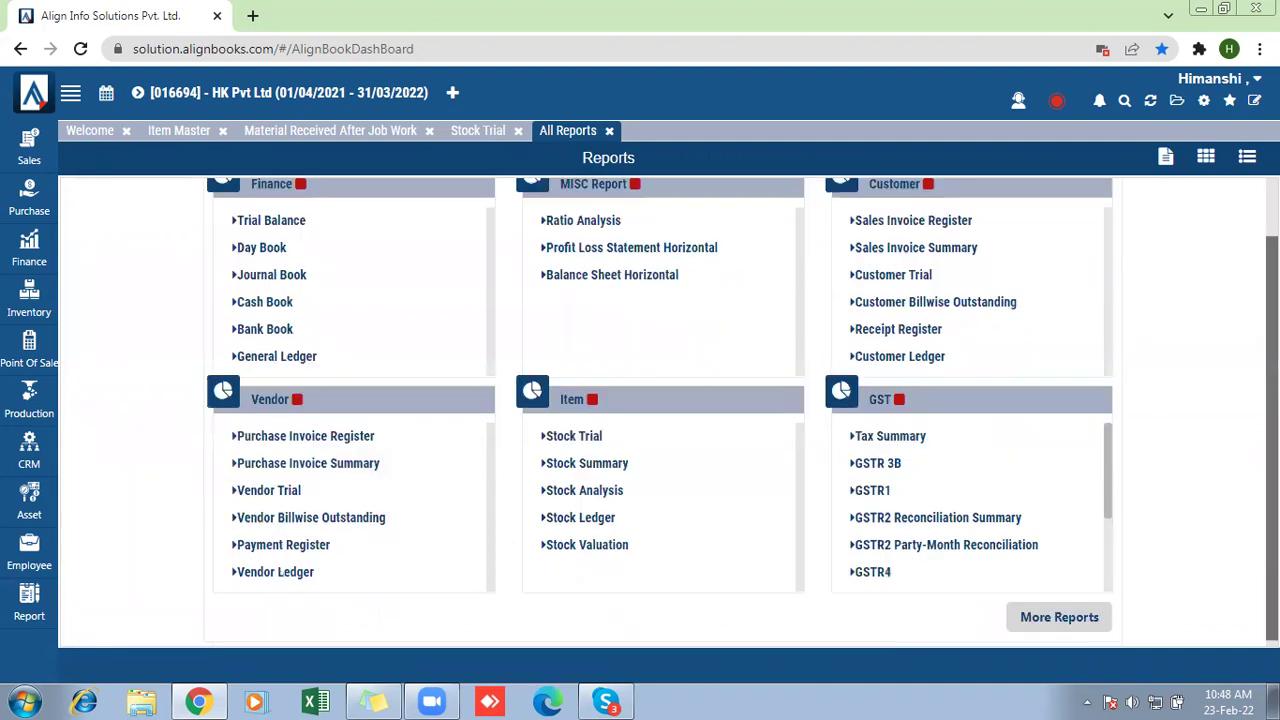
left_click(1064, 622)
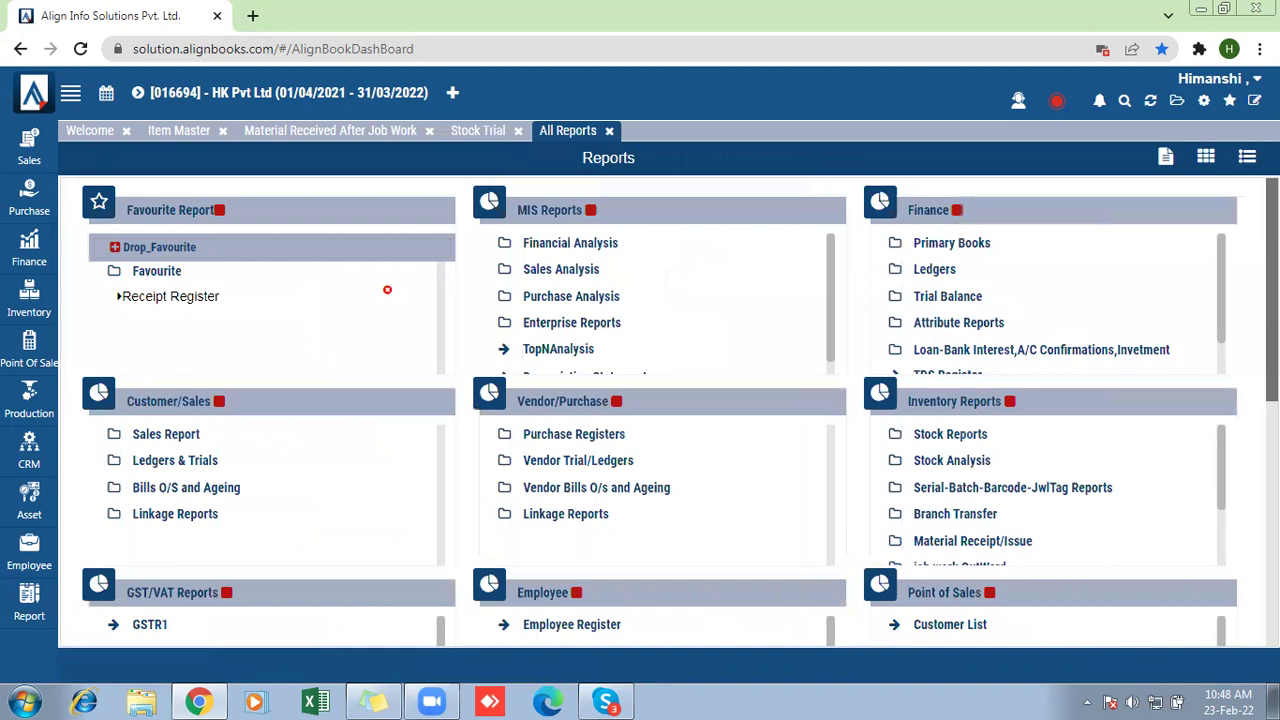
scroll(680, 412, "down", 1)
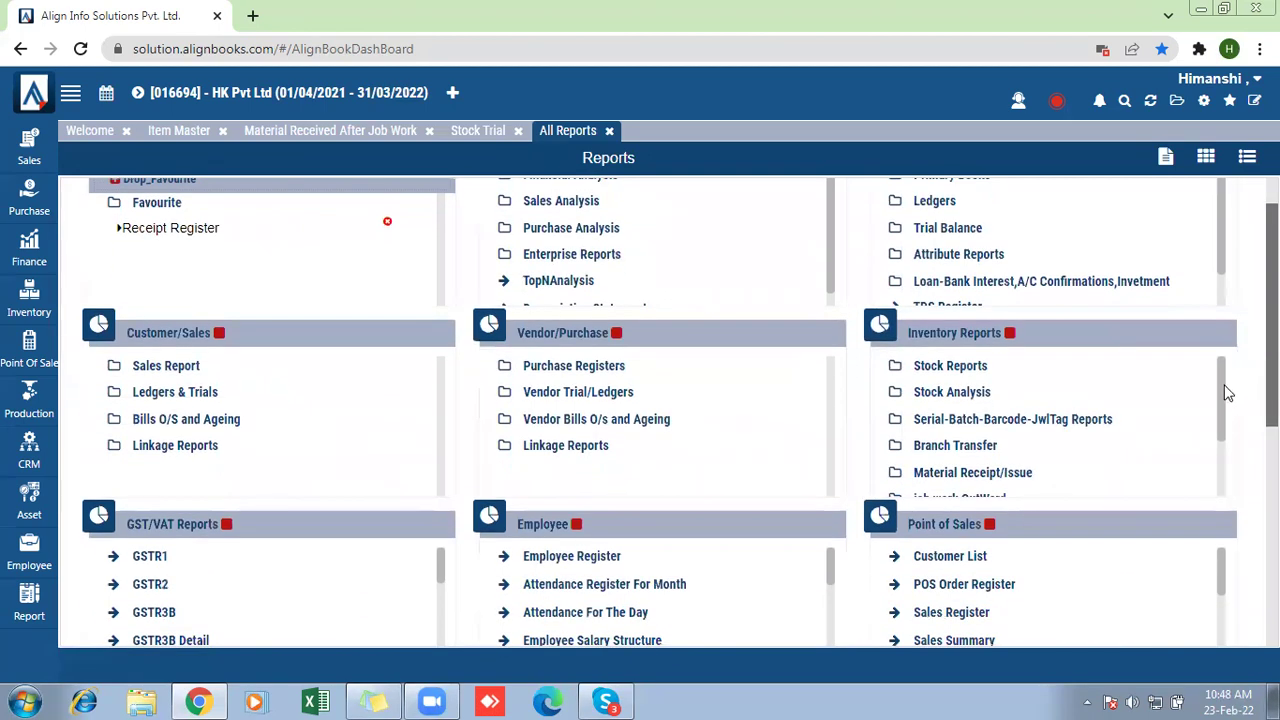
left_click_drag(1220, 392, 1218, 458)
left_click(950, 408)
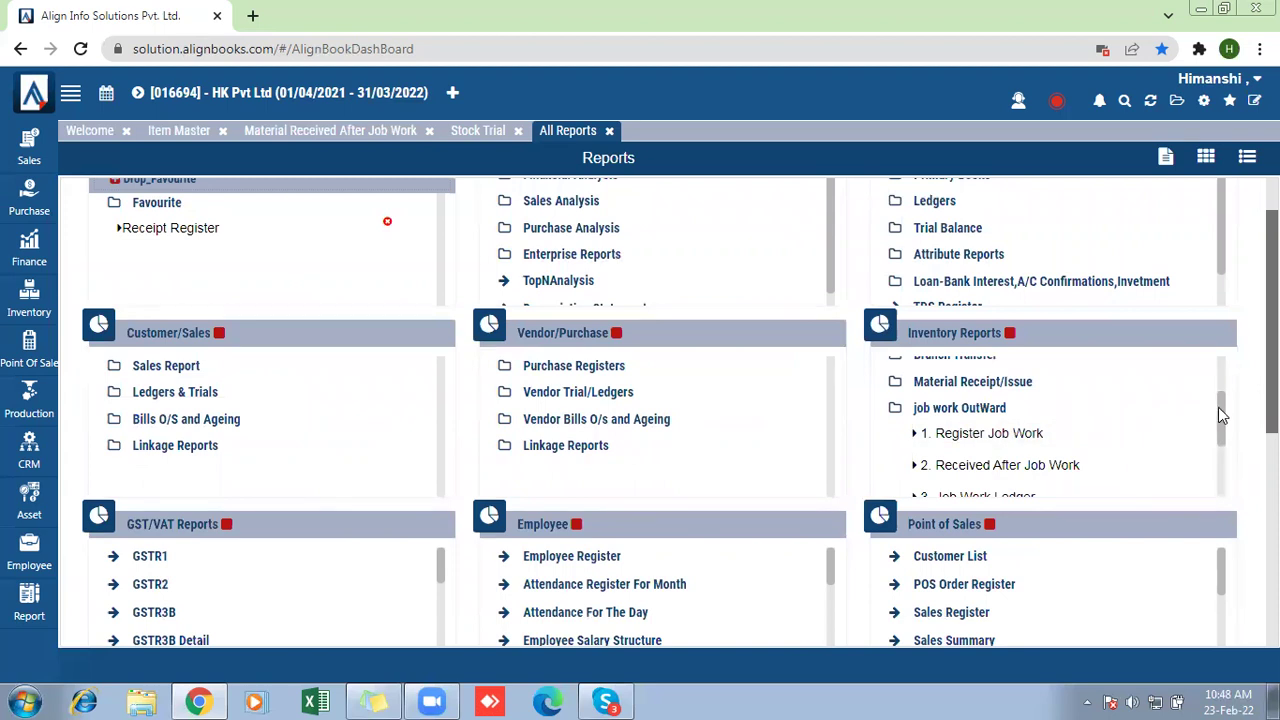
left_click_drag(1218, 407, 1218, 428)
left_click(966, 454)
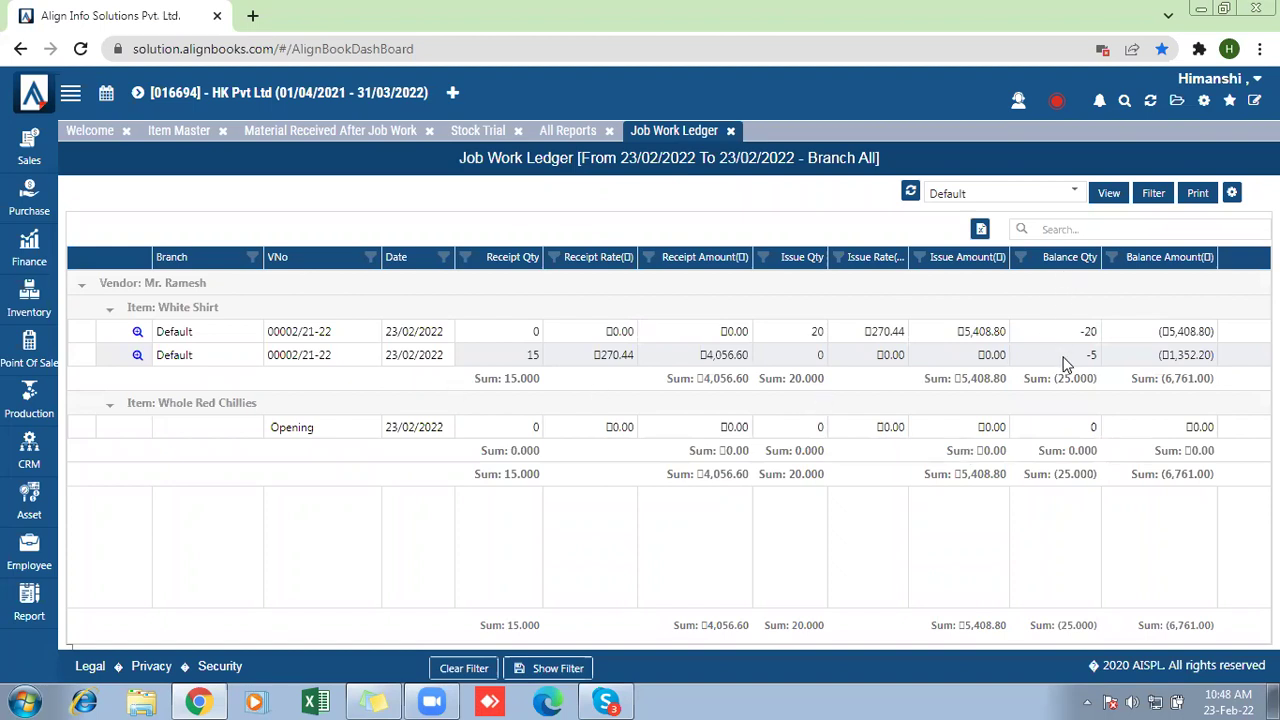
Examine the receipt and balance quantities of White Shirt in the Job Work Ledger.
left_click(1097, 346)
left_click_drag(1115, 365, 1112, 360)
left_click_drag(519, 361, 548, 362)
left_click(1100, 365)
left_click_drag(1100, 366, 1108, 368)
Filter the Stock Trial by the stock location Jobber and check the closing quantity of White Shirt.
left_click(478, 131)
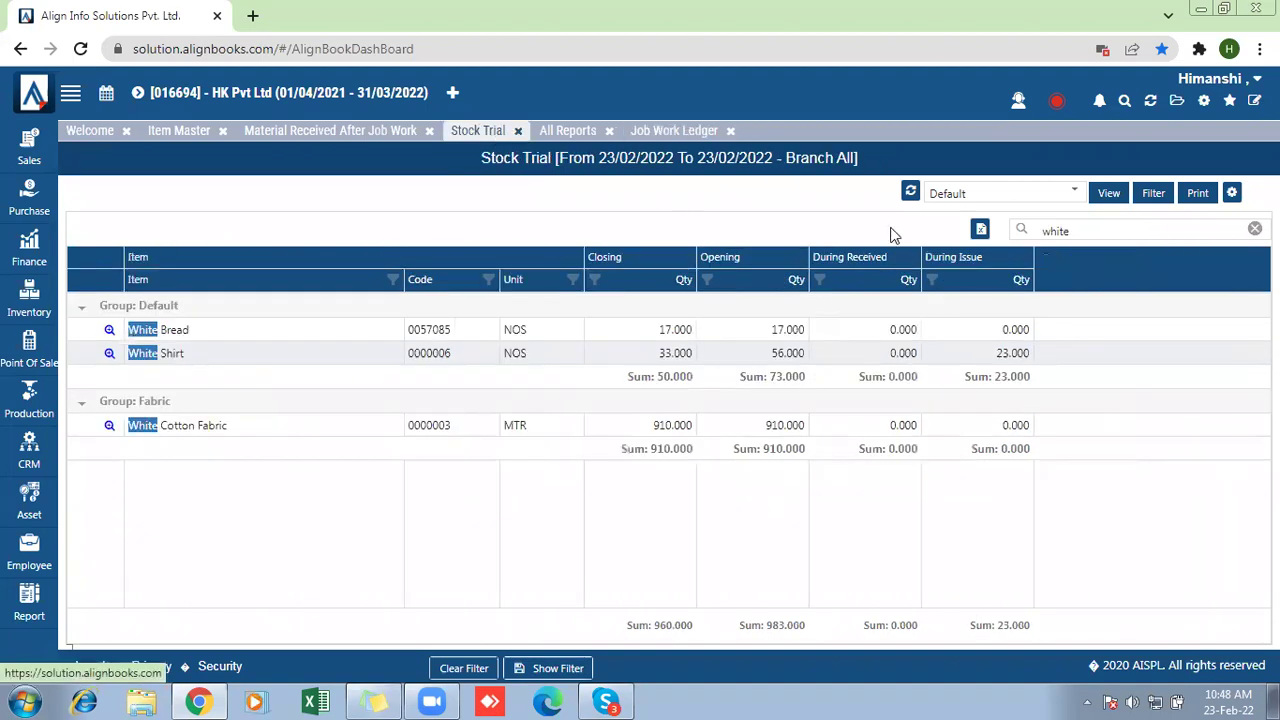
left_click(1155, 193)
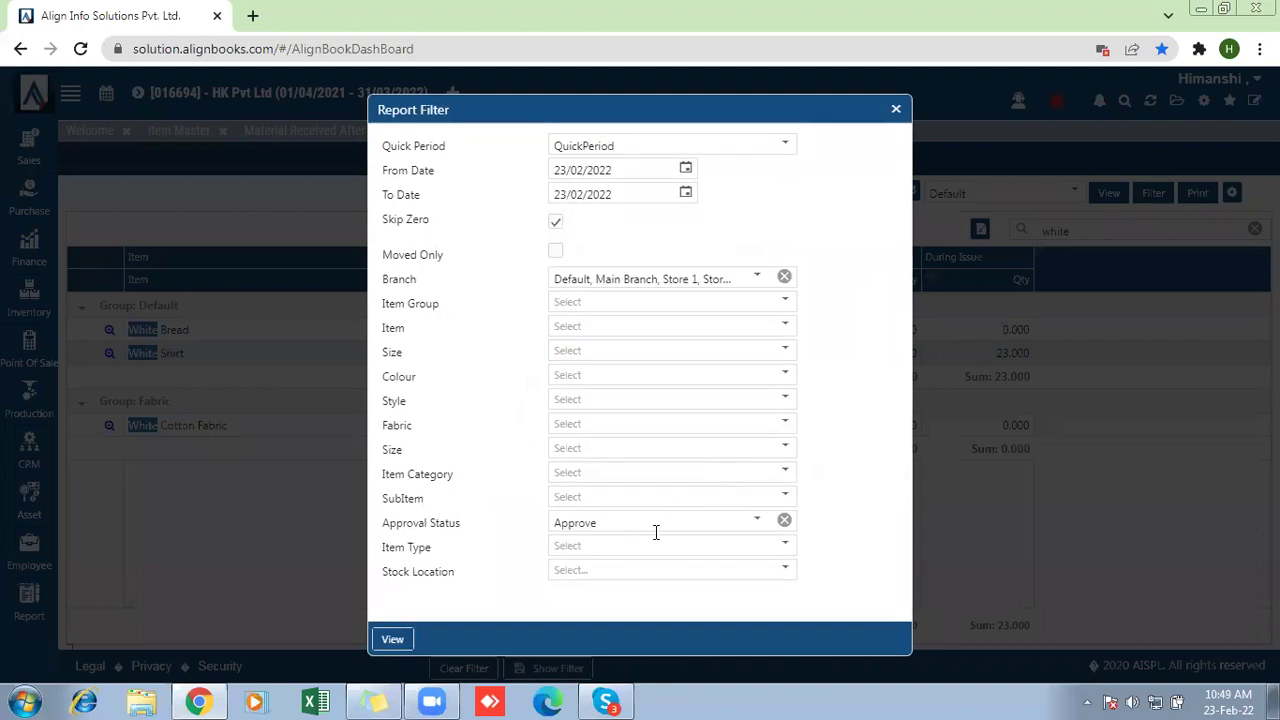
left_click(577, 575)
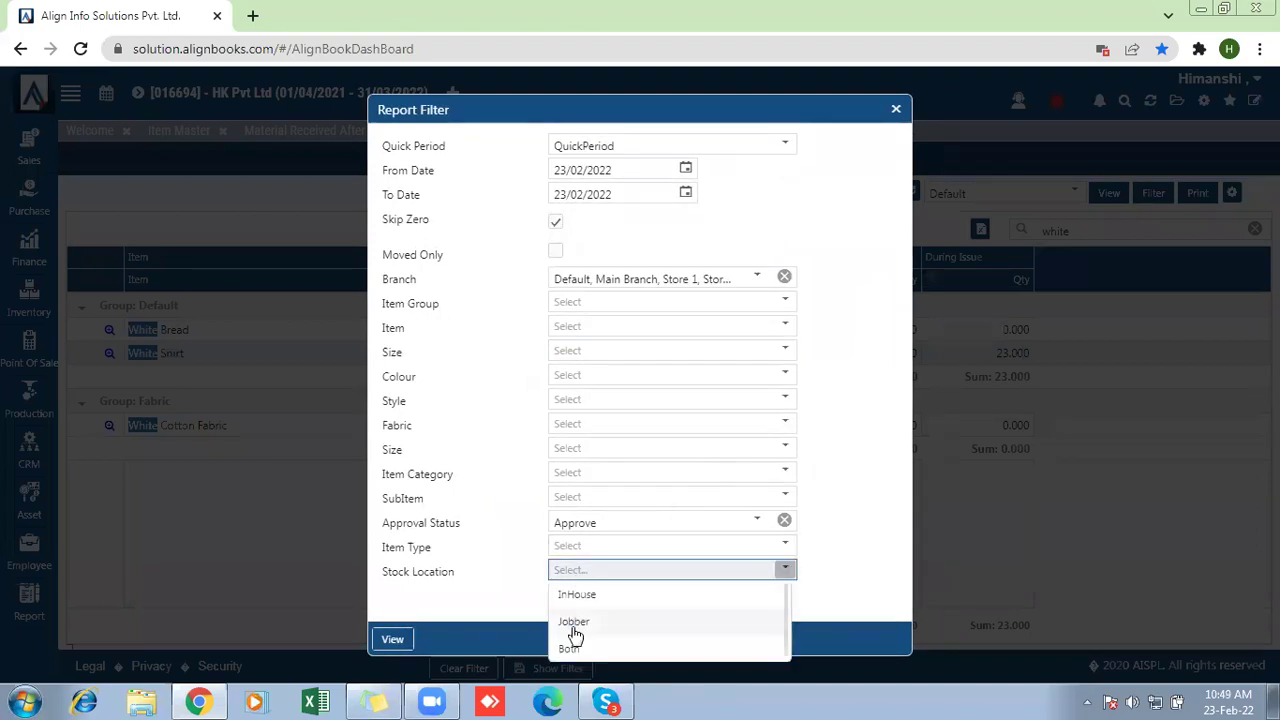
left_click(575, 623)
left_click(392, 640)
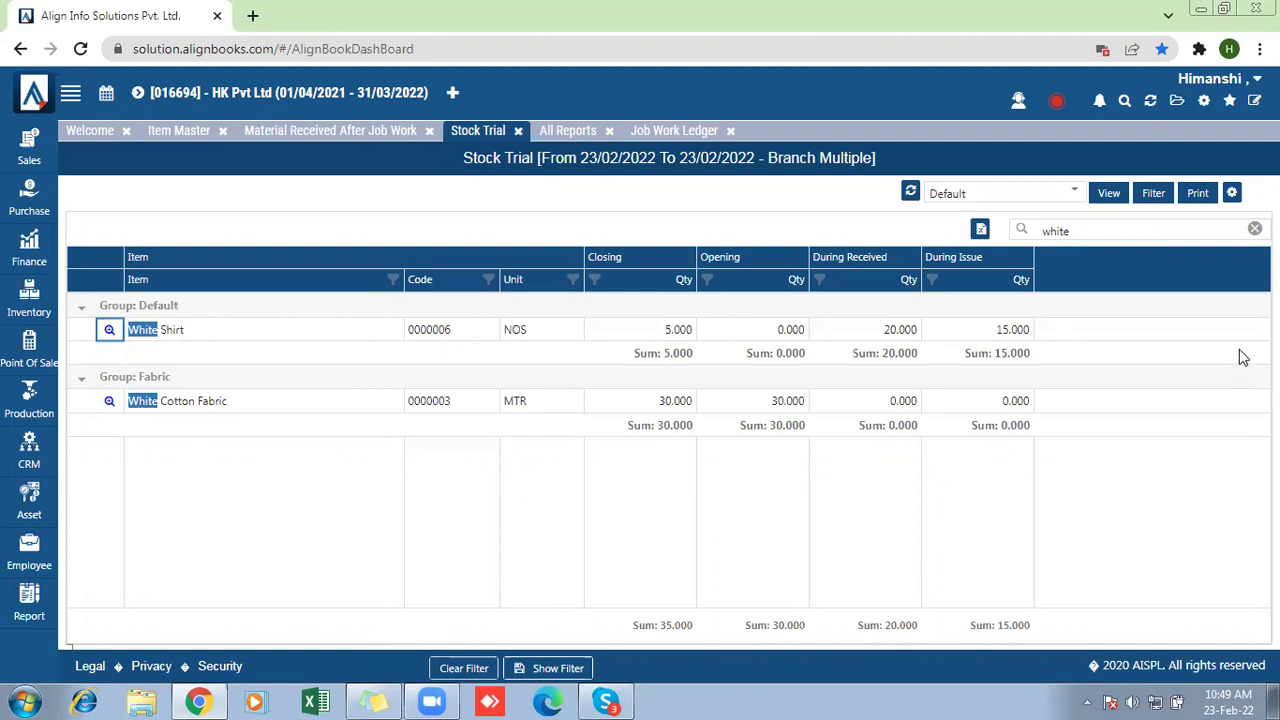
left_click_drag(664, 331, 708, 340)
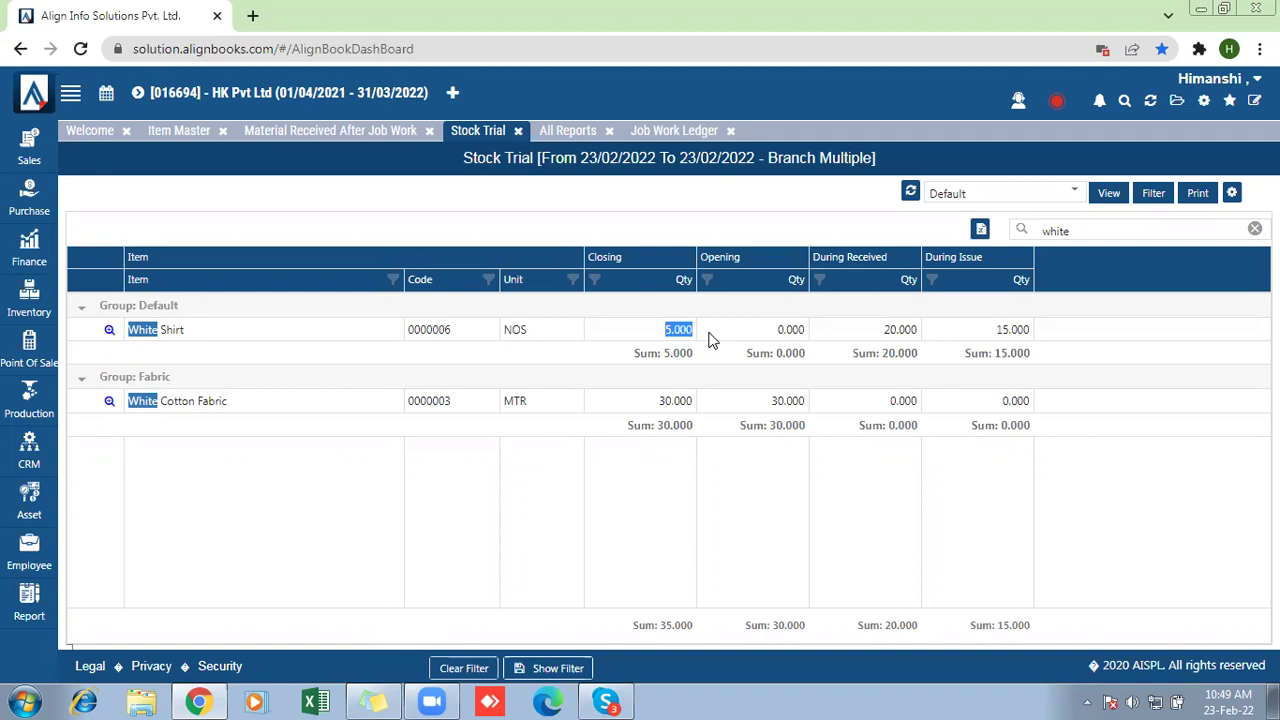
Return to the Job Work Ledger, refresh the application, and agree to close all open pages.
left_click(662, 136)
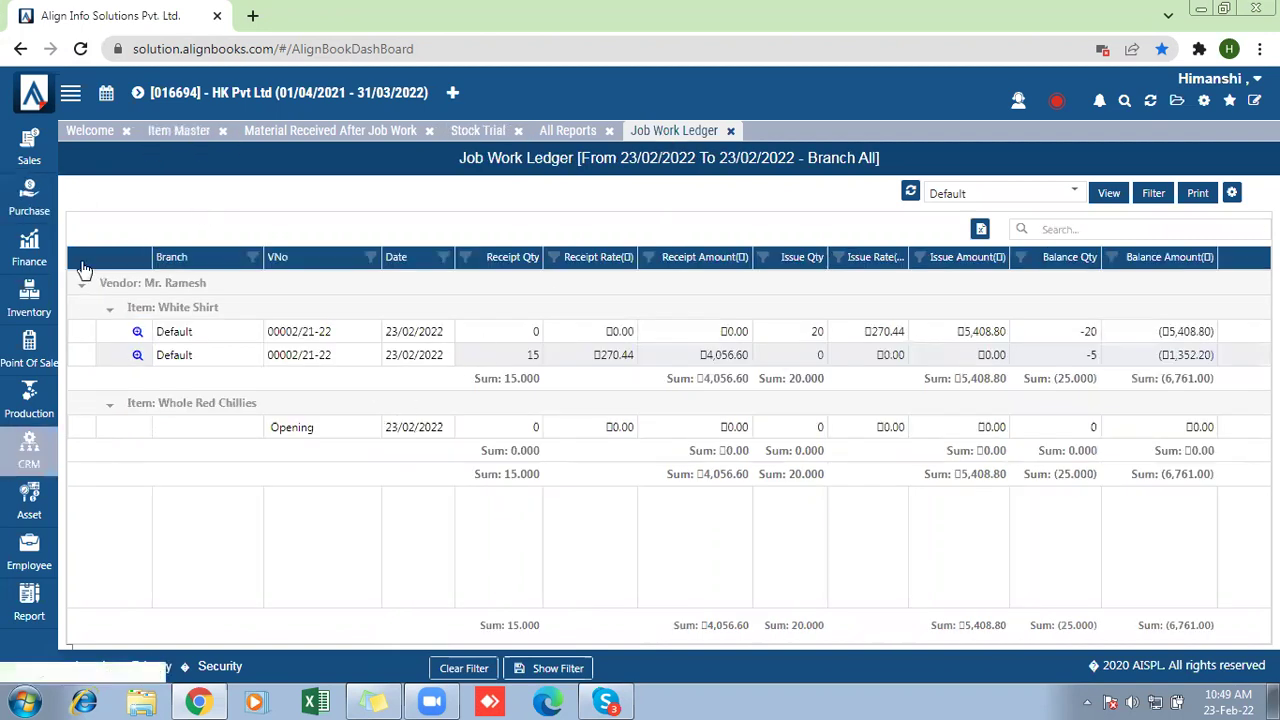
left_click(1151, 104)
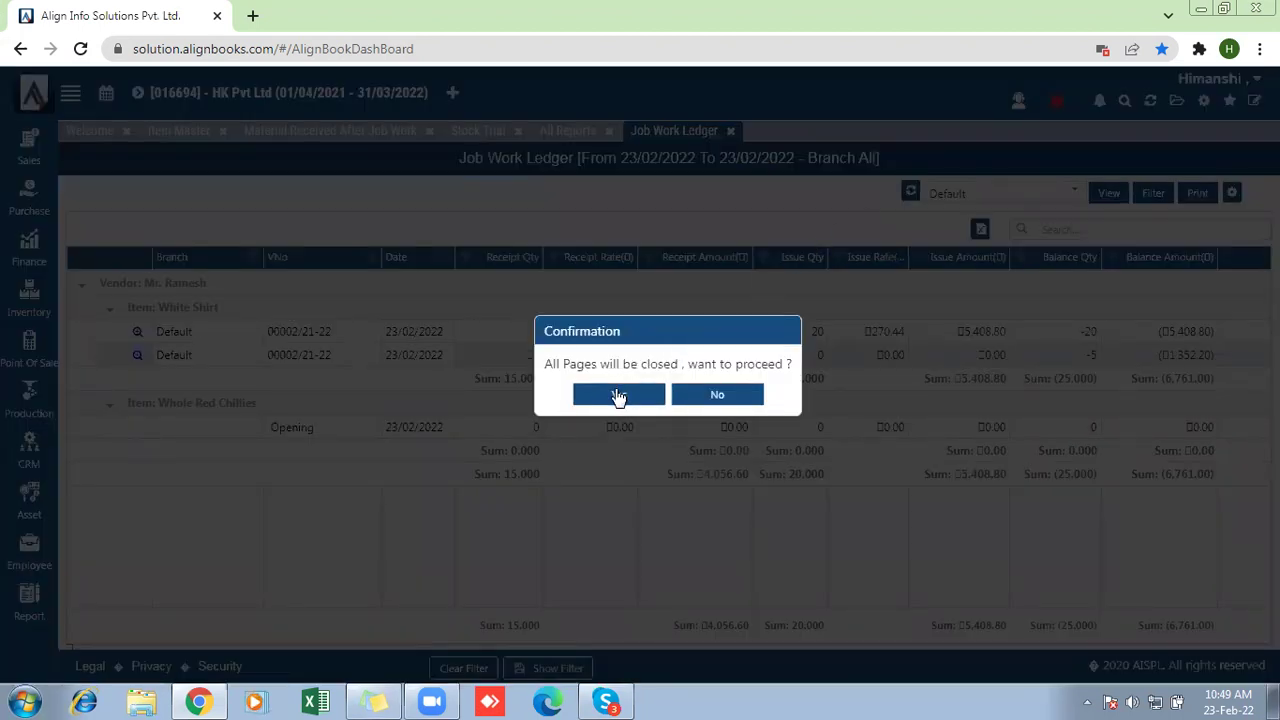
left_click(618, 396)
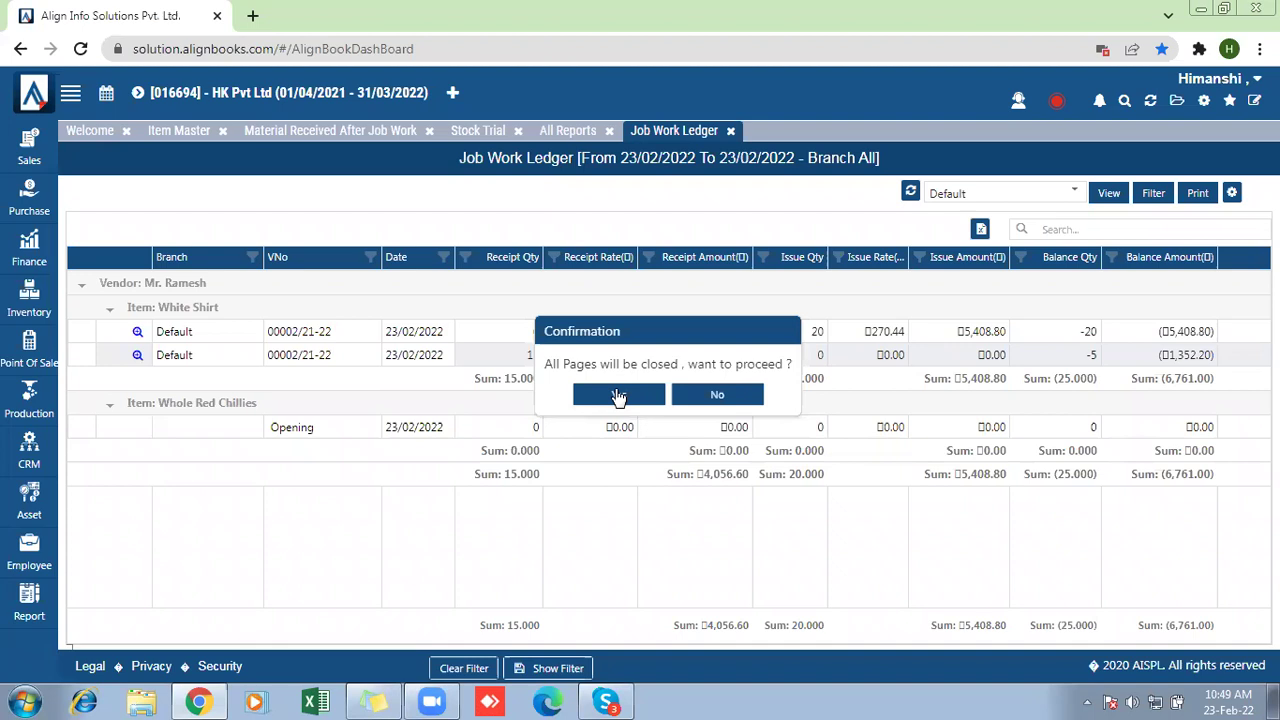
Close all open pages and open a new Job Work Outward Invoice.
left_click(618, 396)
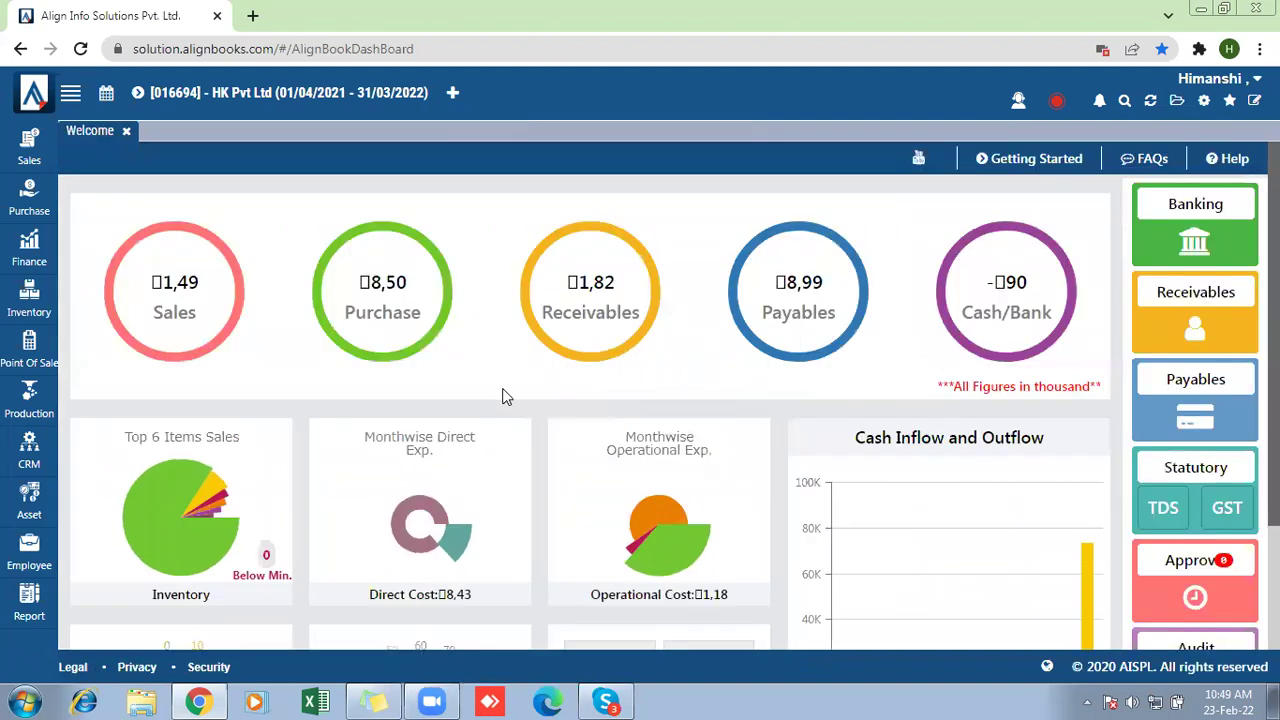
left_click(27, 305)
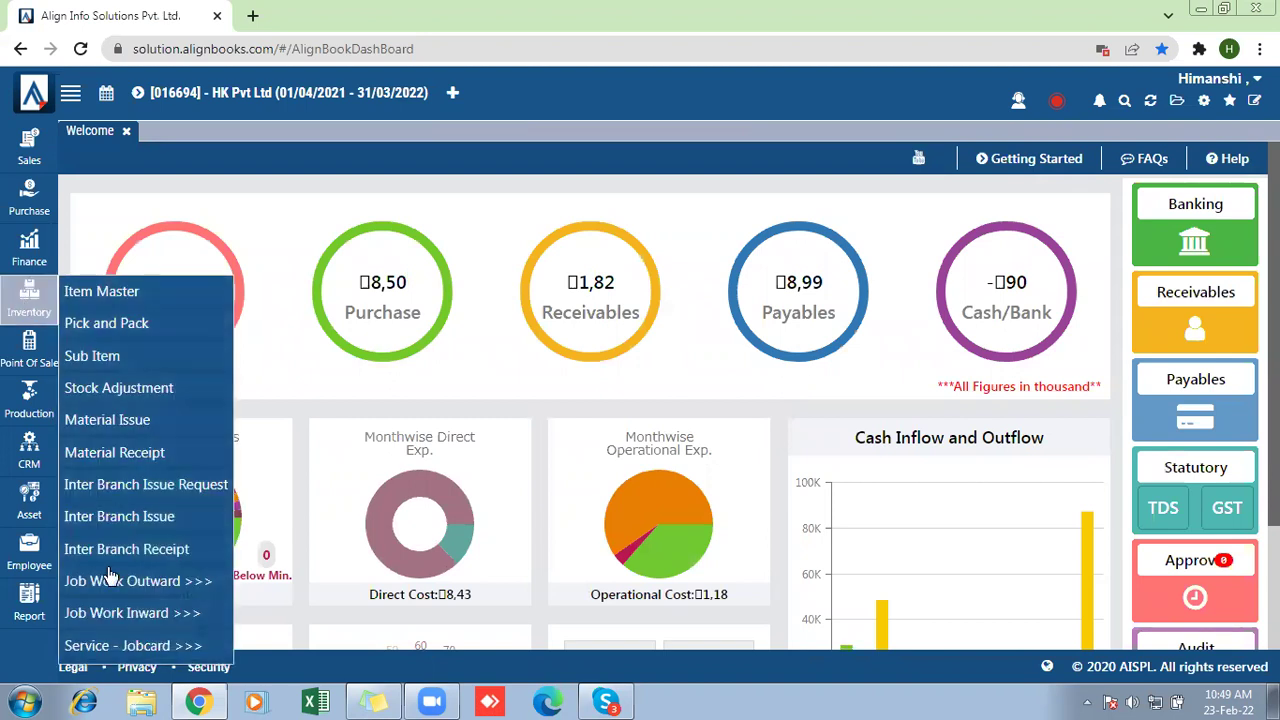
mouse_move(108, 588)
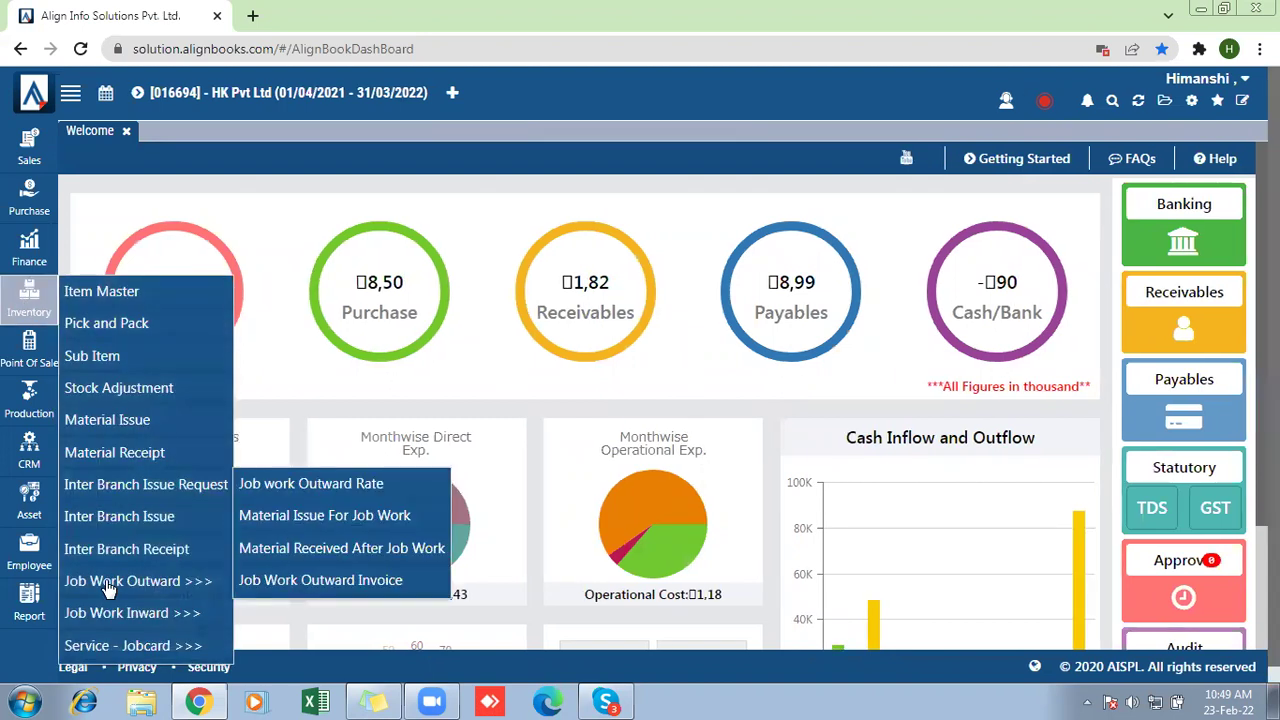
left_click(283, 582)
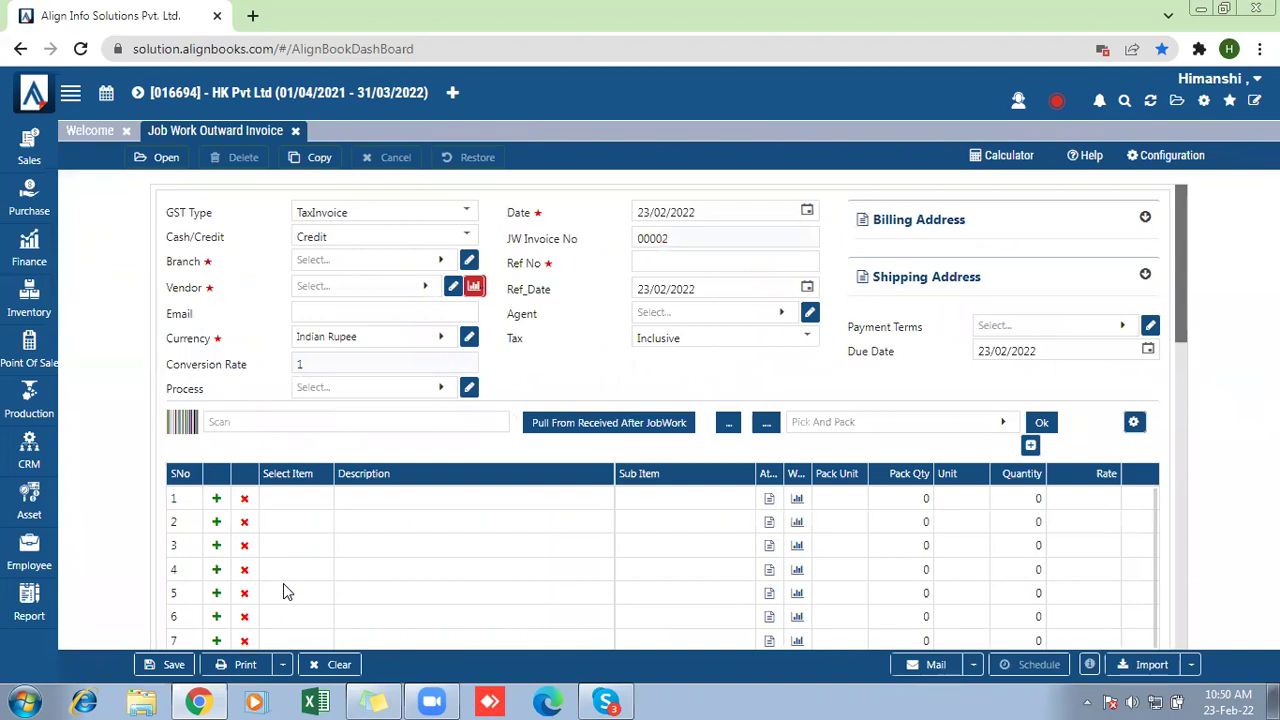
Fill the invoice header with Credit, branch Default, the shirt job worker as vendor, and Printing Process as the process.
left_click(318, 240)
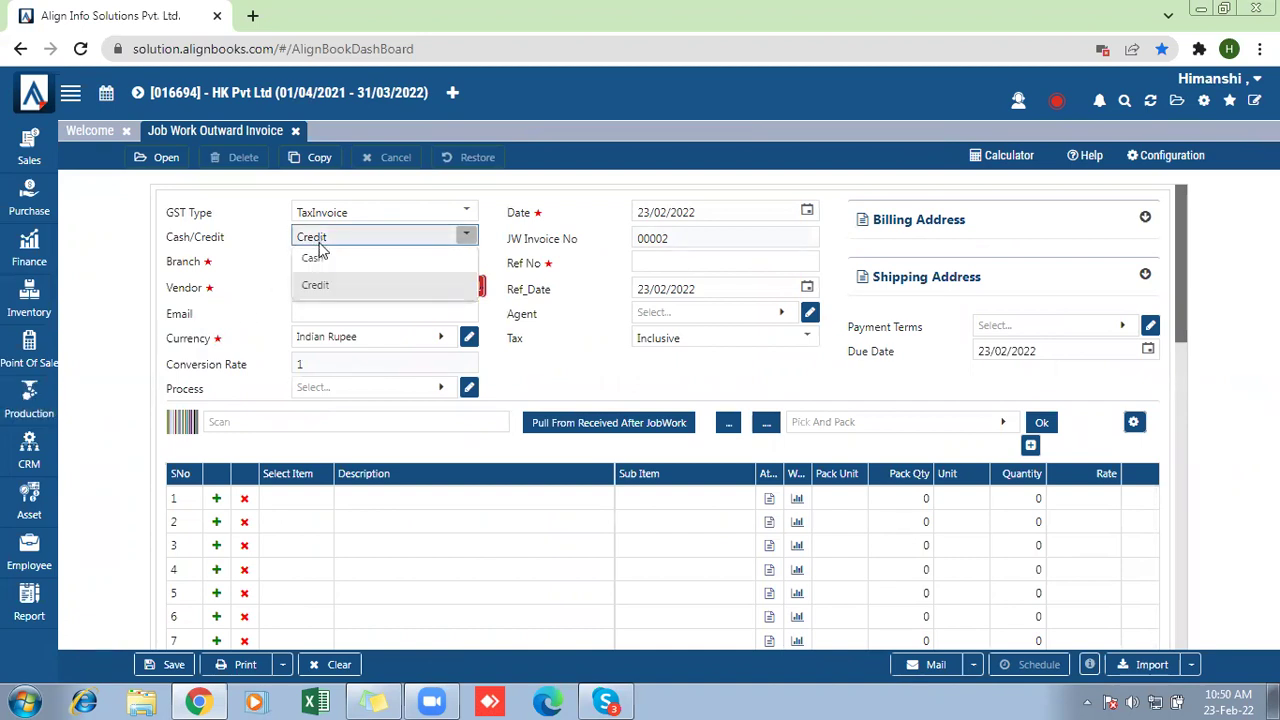
left_click(318, 285)
left_click(313, 262)
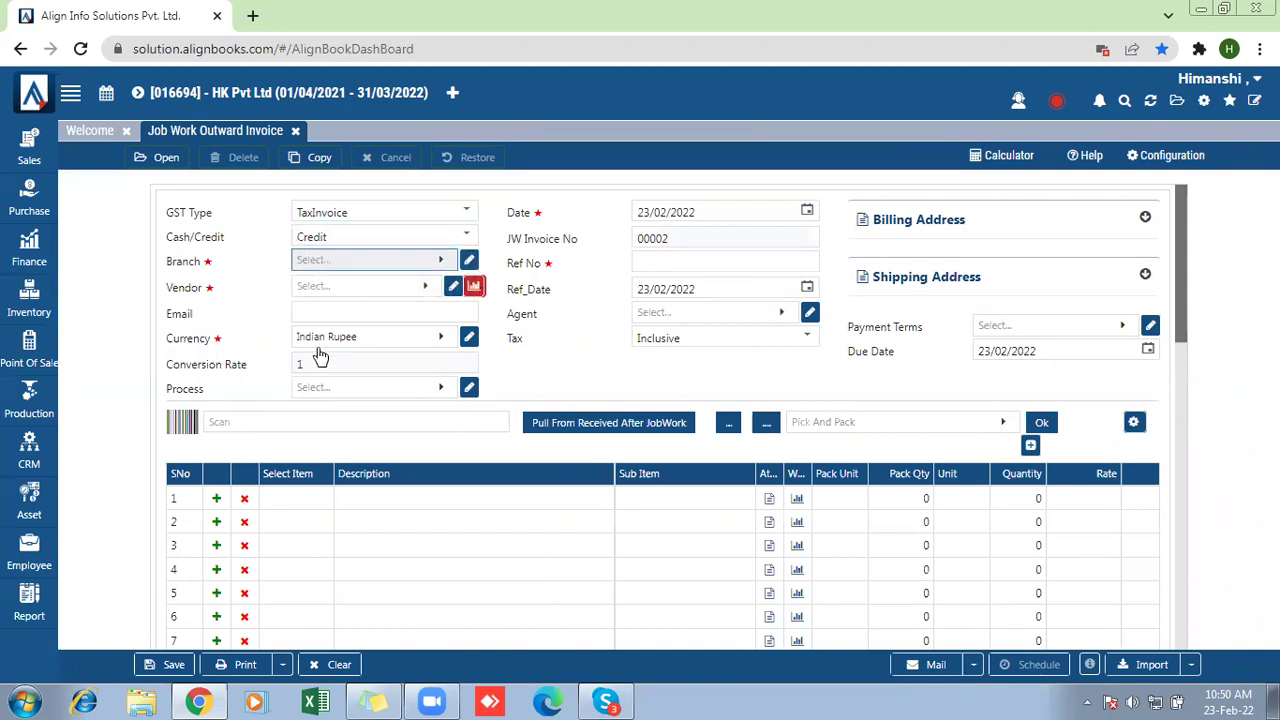
left_click(298, 352)
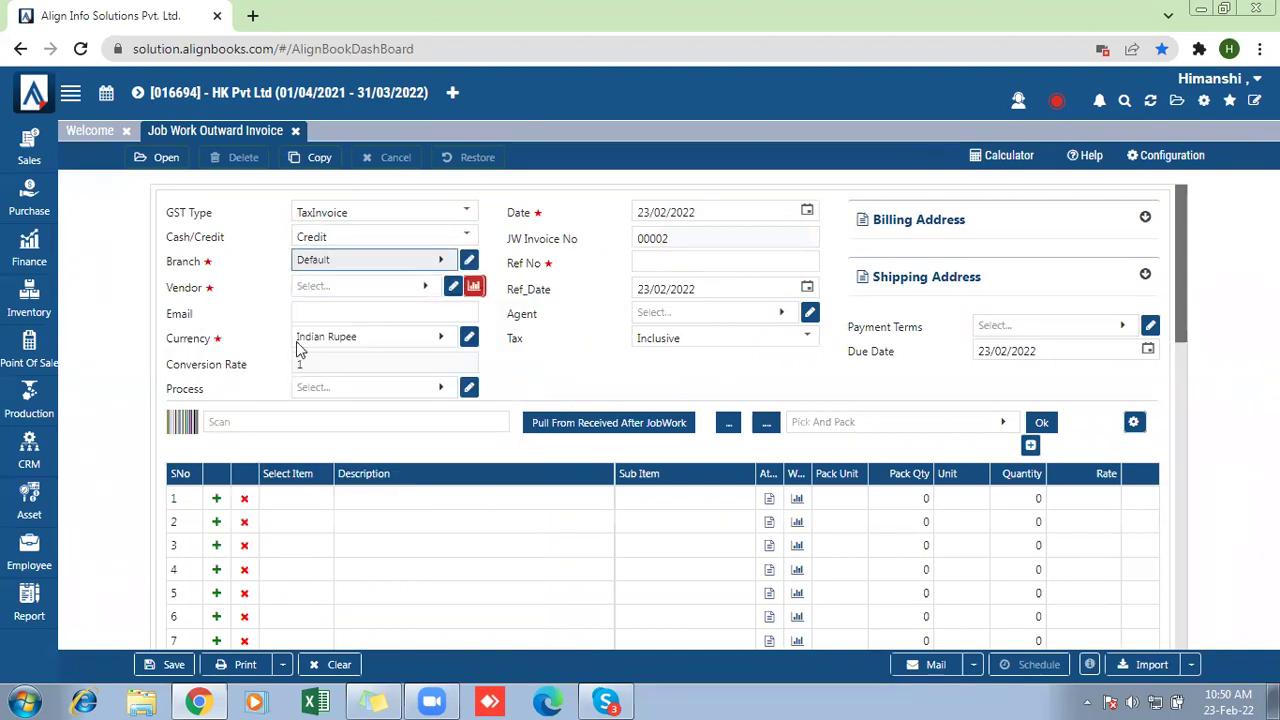
left_click(310, 287)
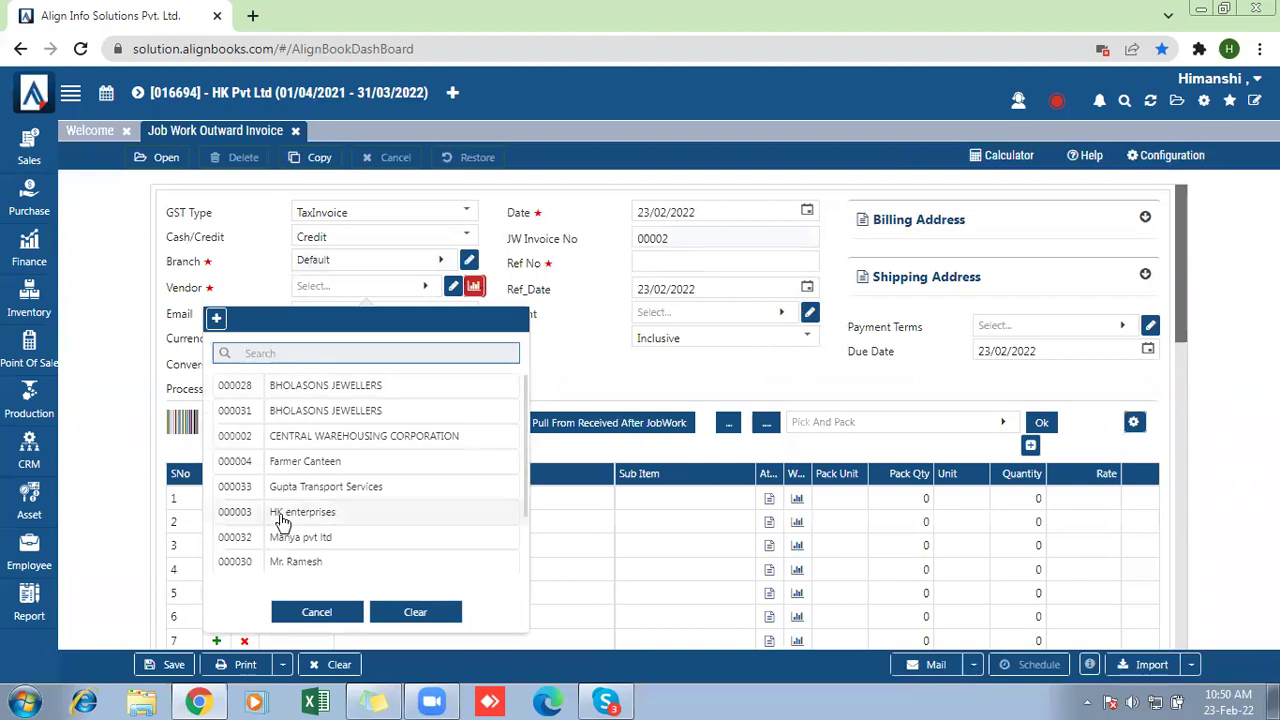
left_click(297, 563)
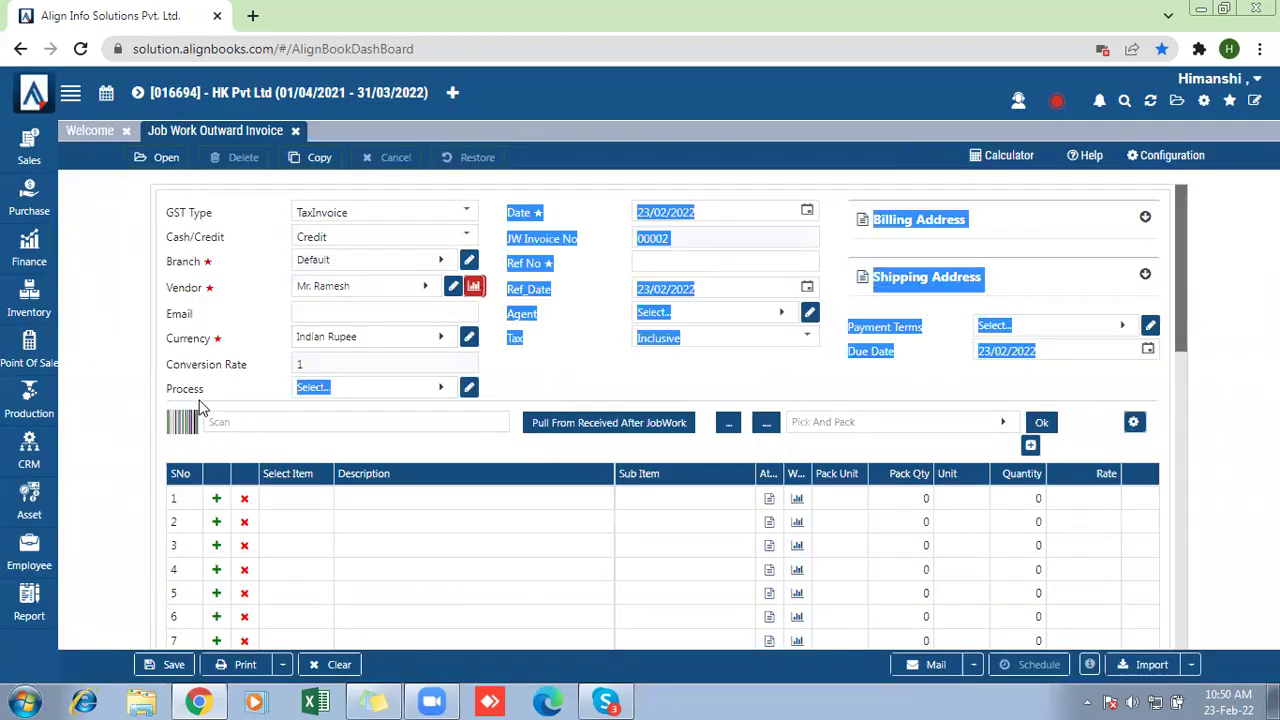
left_click(296, 391)
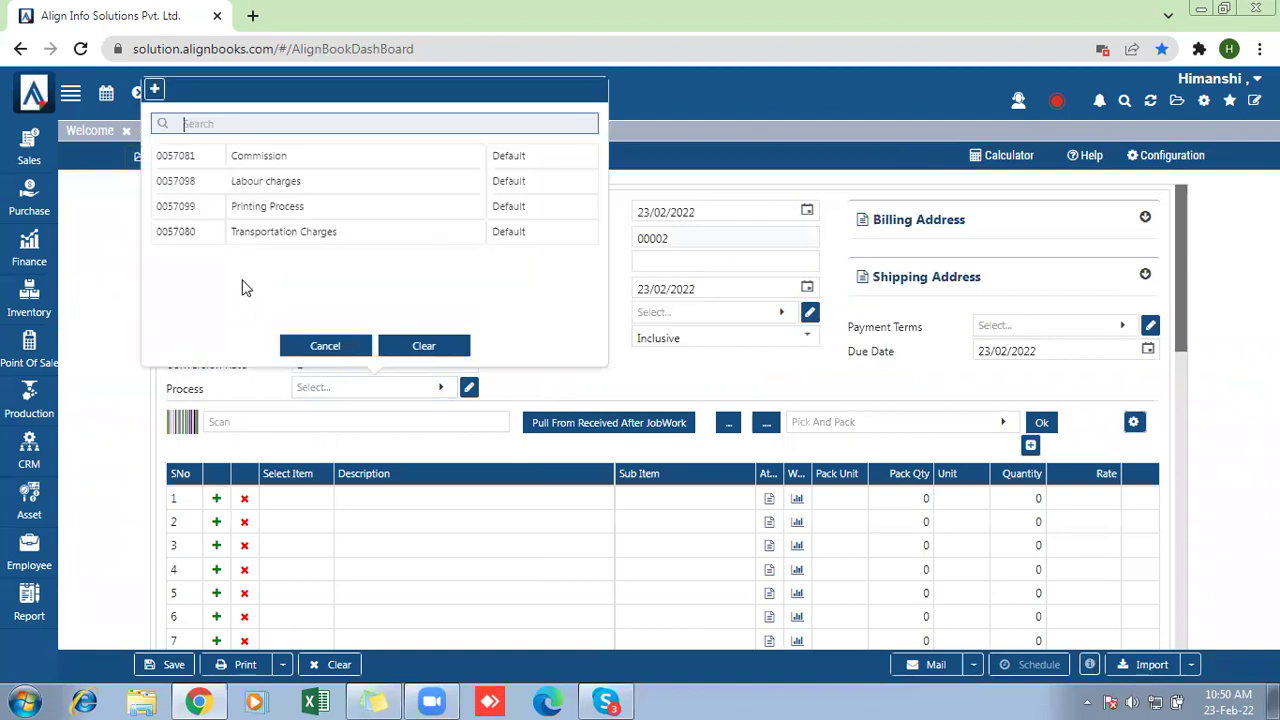
left_click(240, 207)
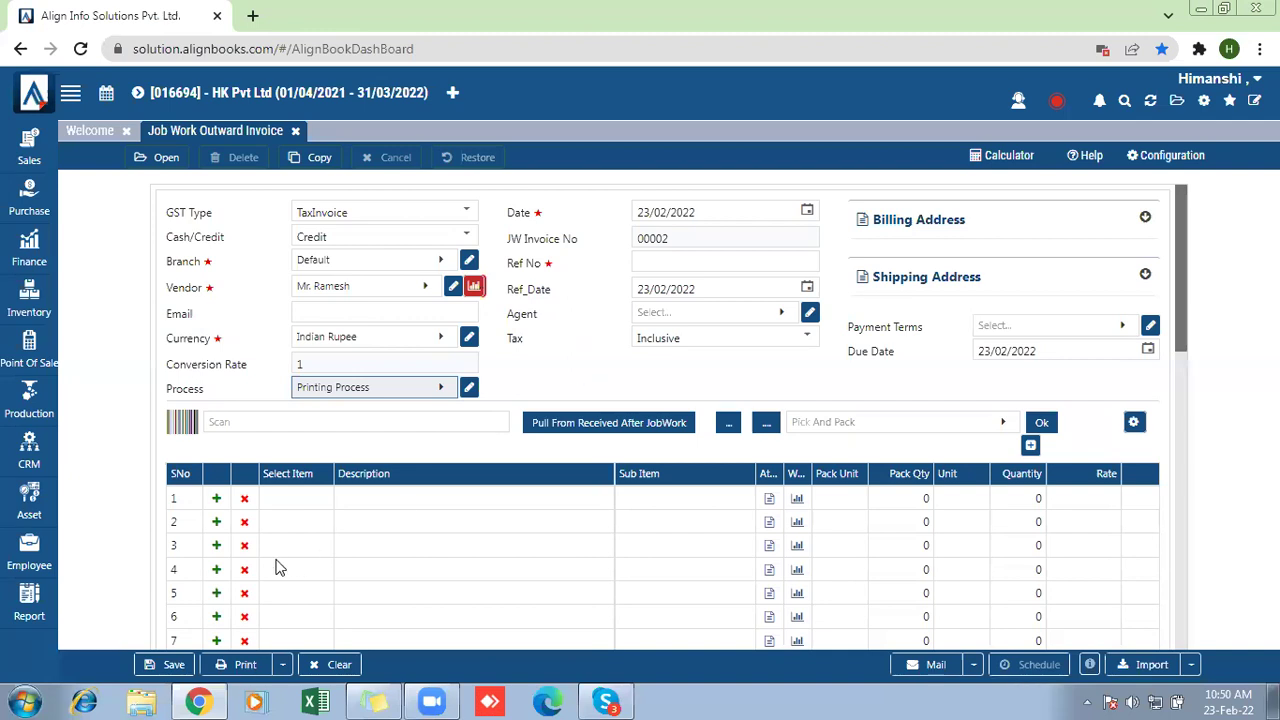
left_click(279, 514)
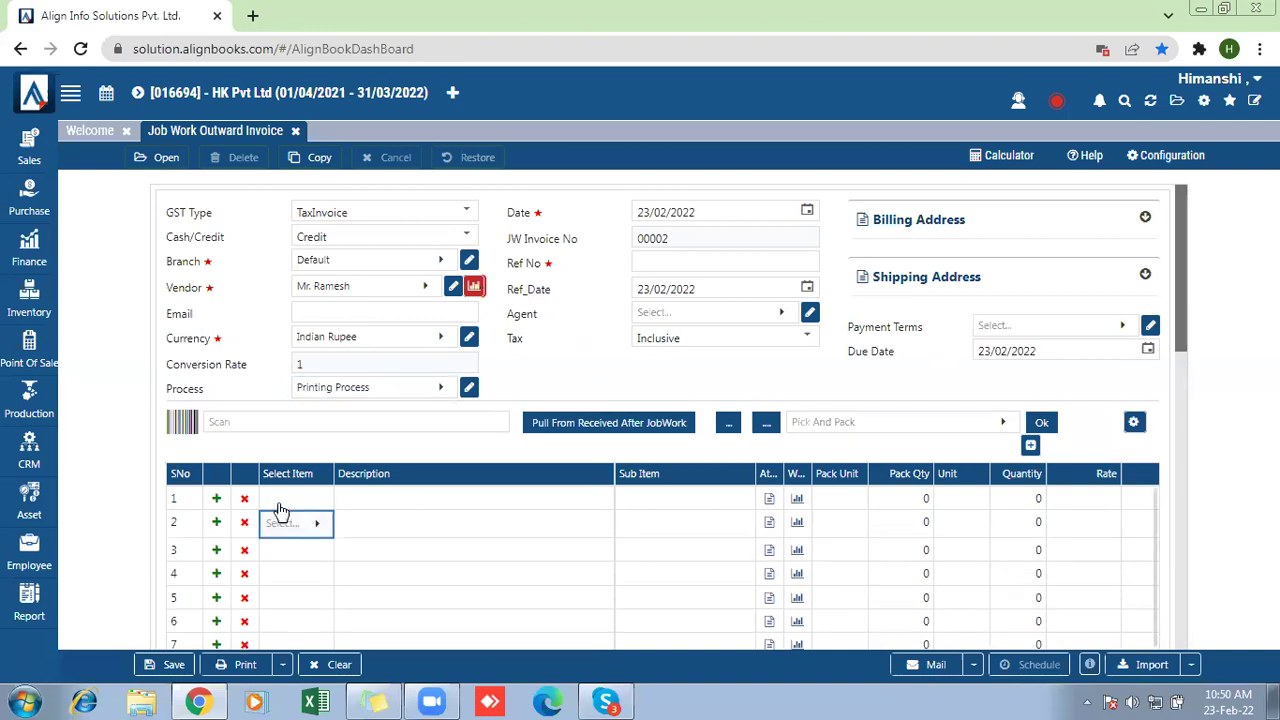
left_click(280, 505)
left_click(281, 510)
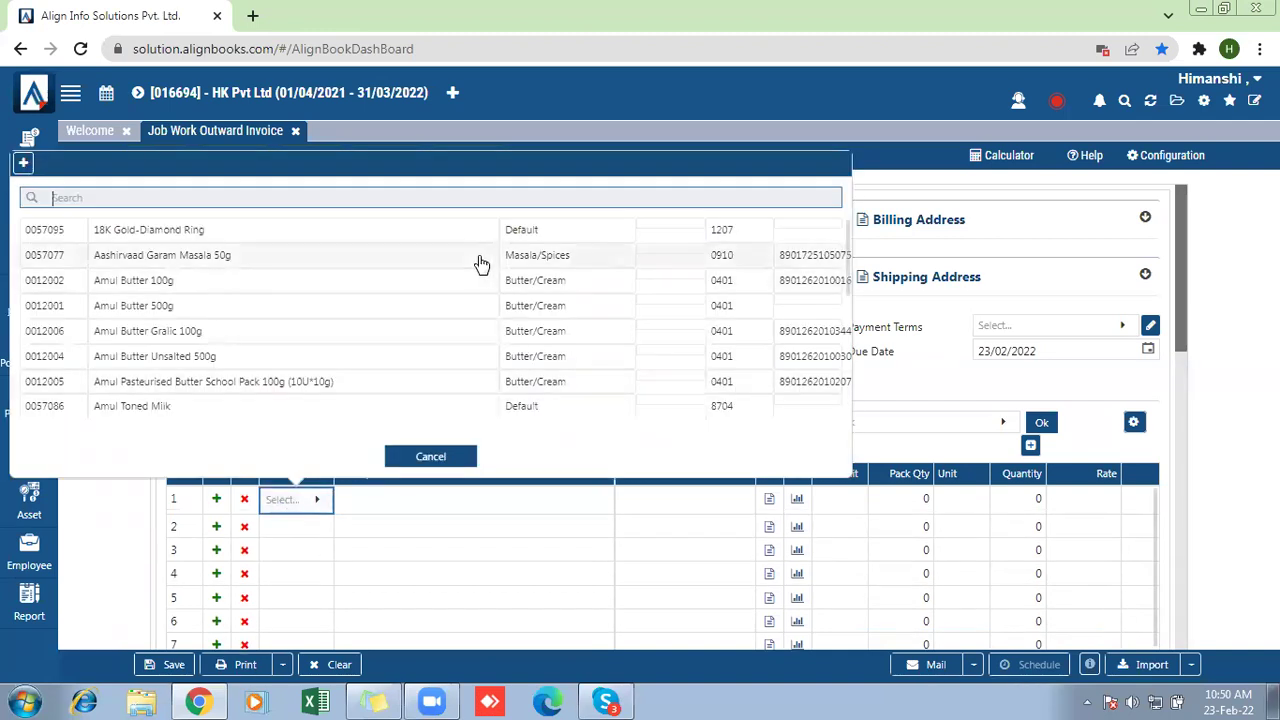
left_click(127, 197)
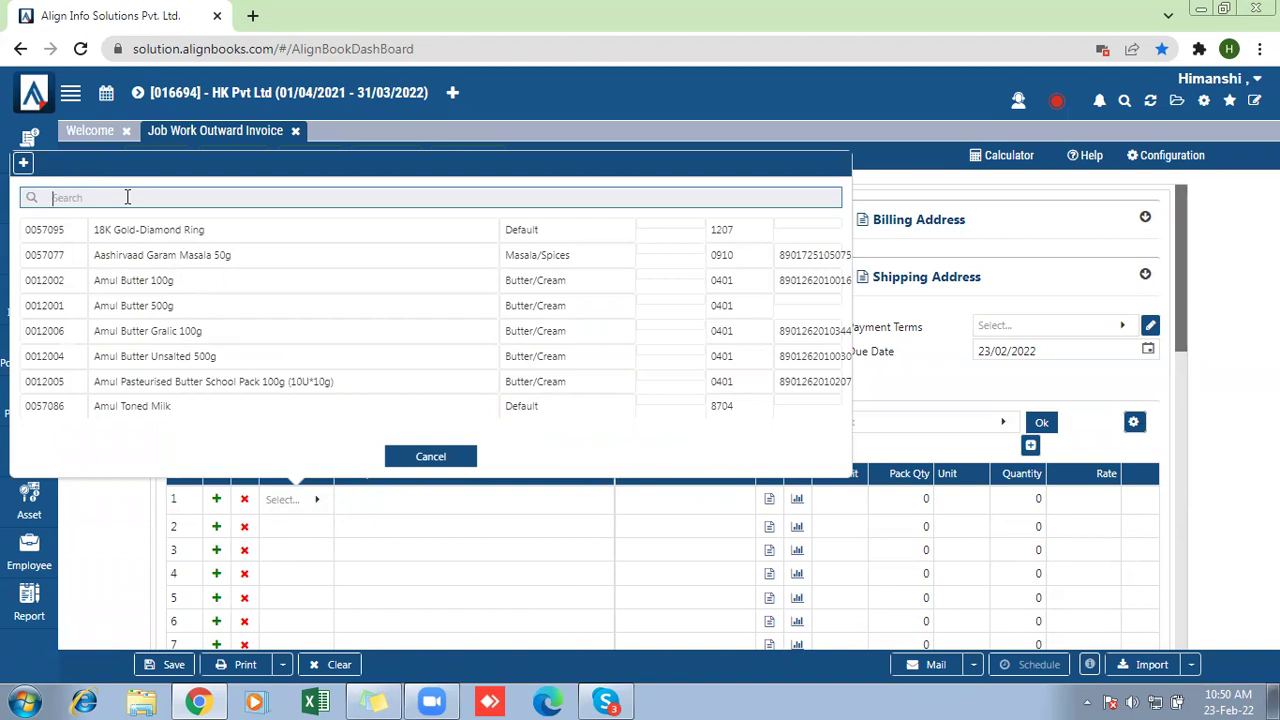
left_click(428, 466)
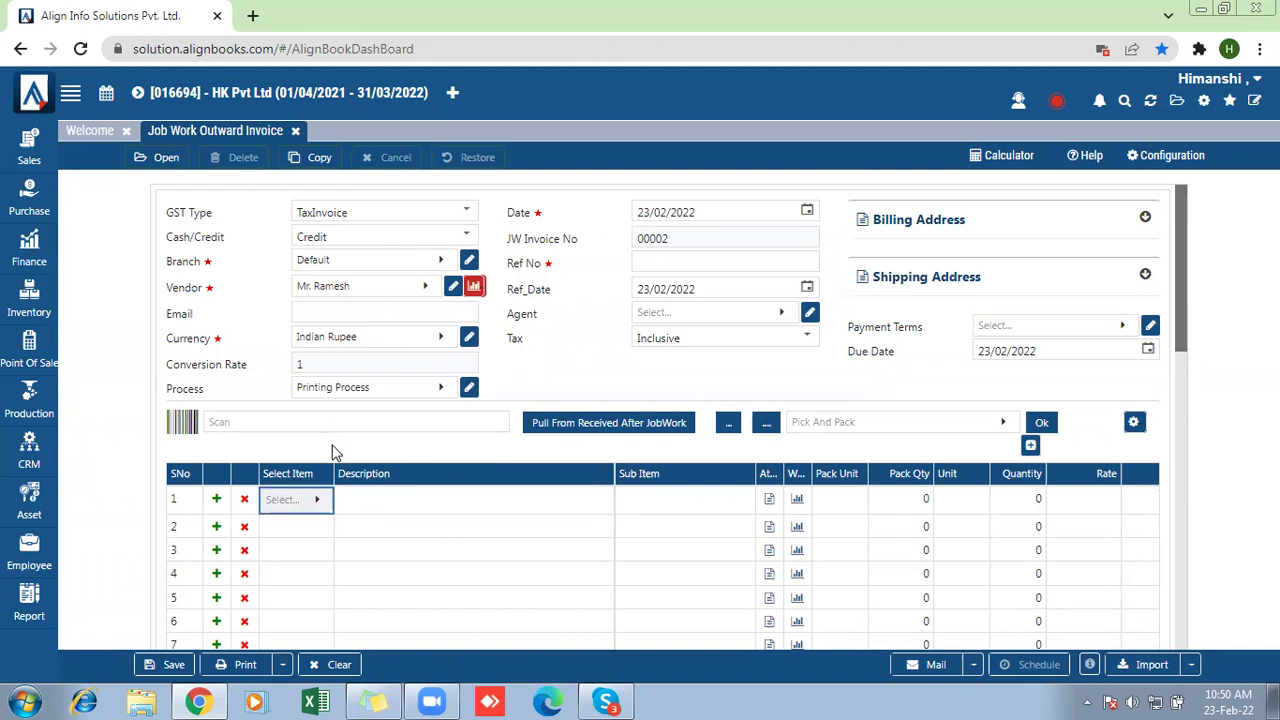
Pull the 15 Butterfly Print Design Shirt units from voucher 00002/21-22 received after job work into the invoice.
left_click(618, 423)
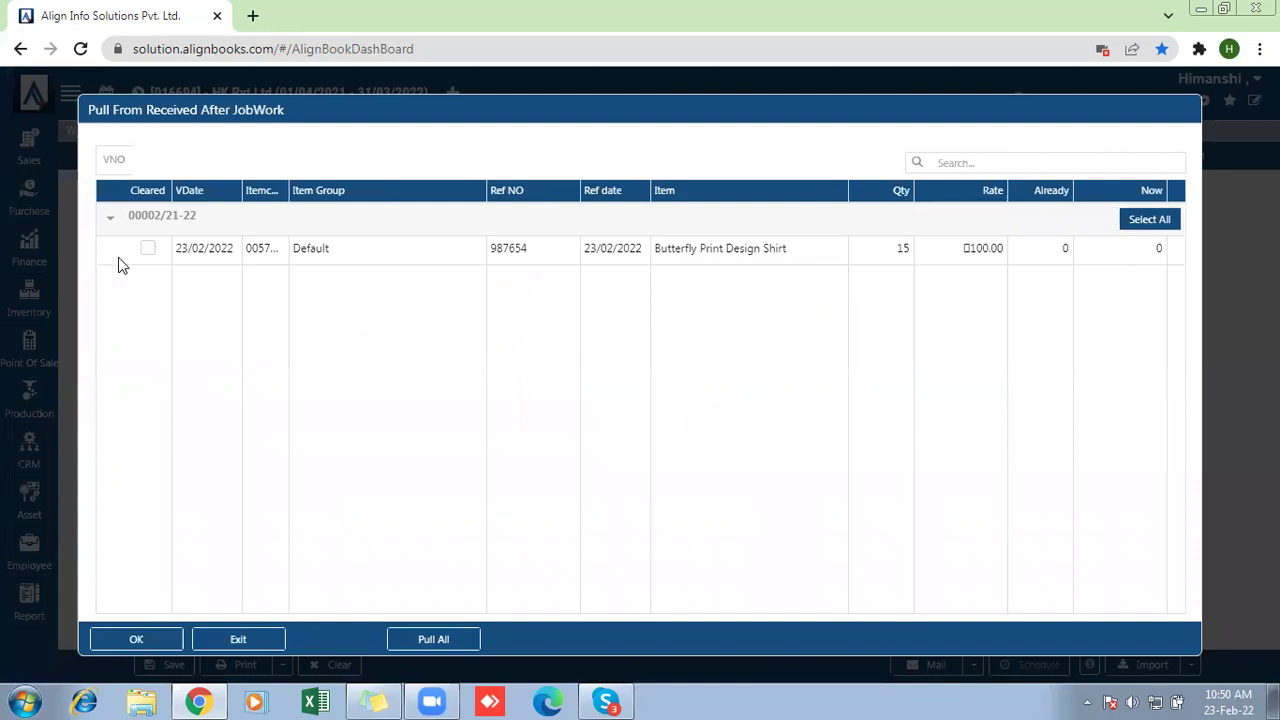
left_click(147, 250)
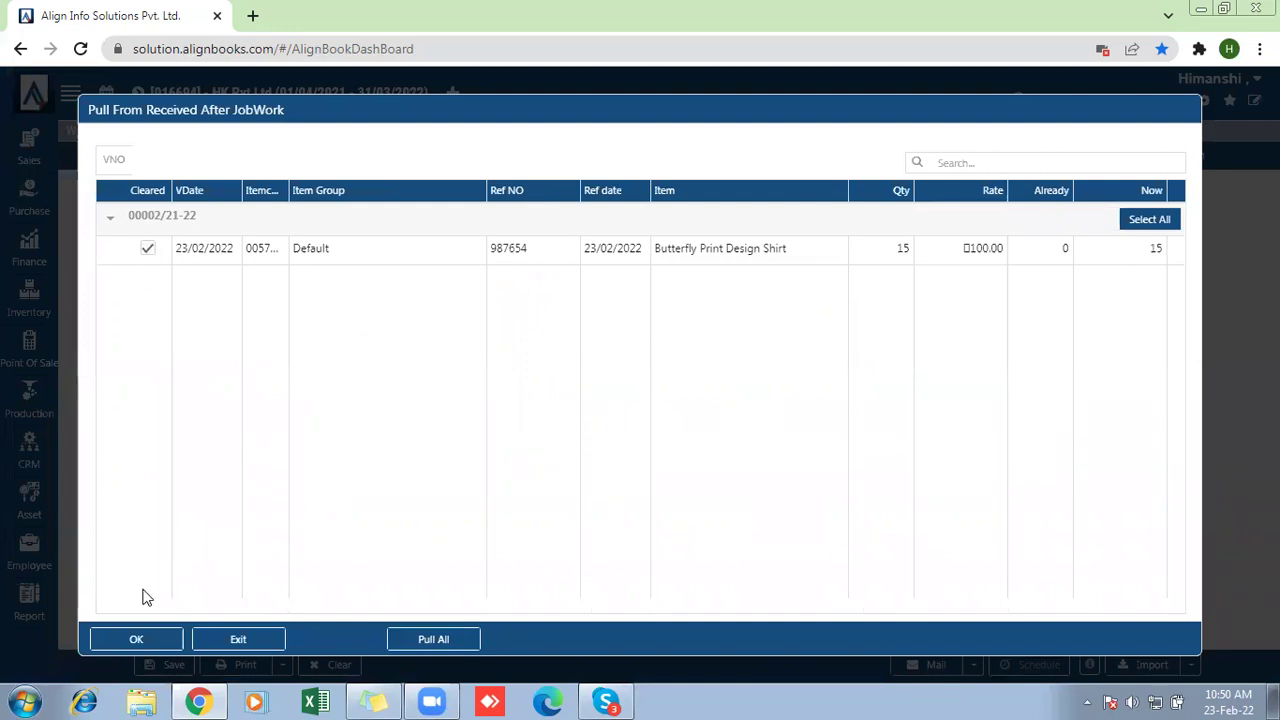
left_click(136, 645)
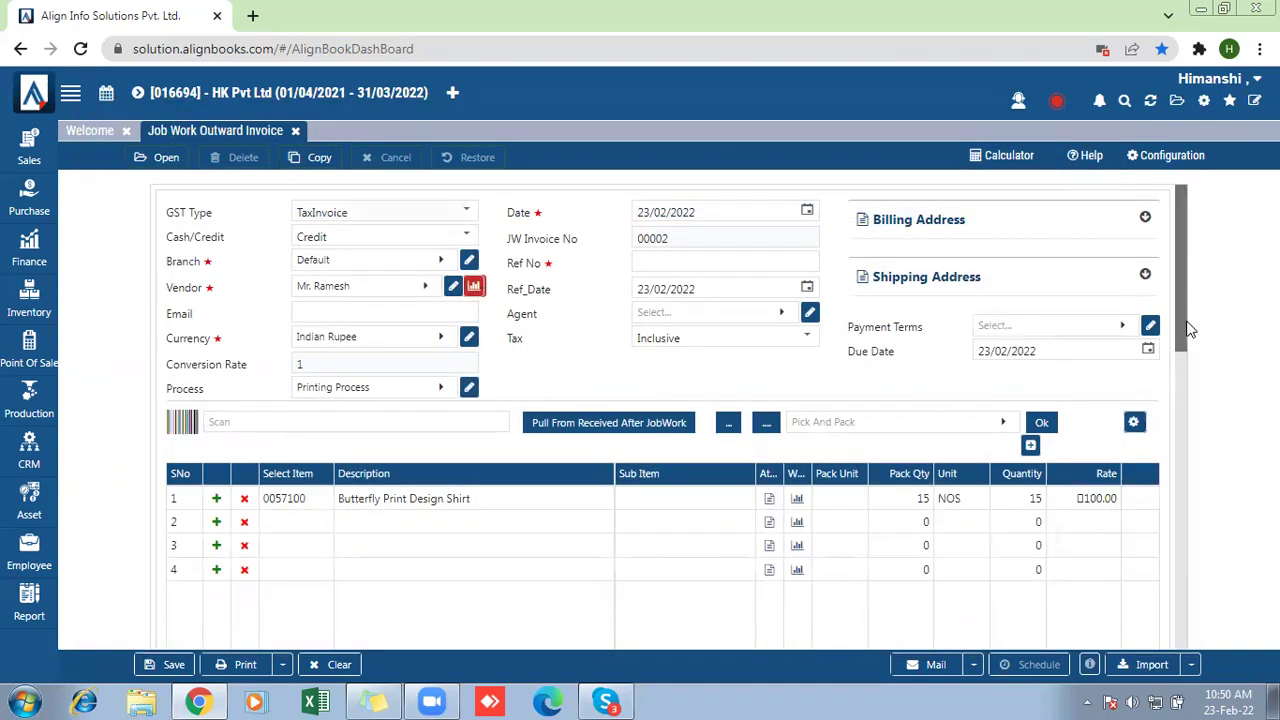
scroll(1183, 327, "down", 1)
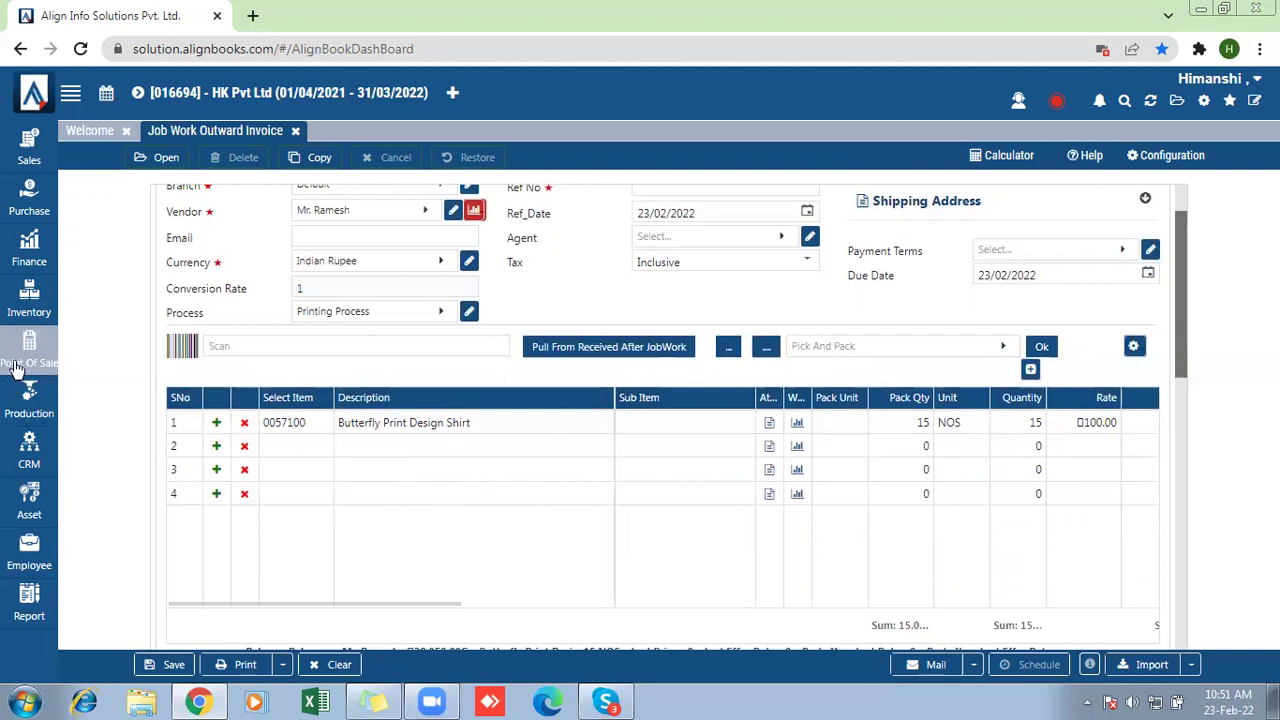
left_click(29, 295)
left_click(118, 588)
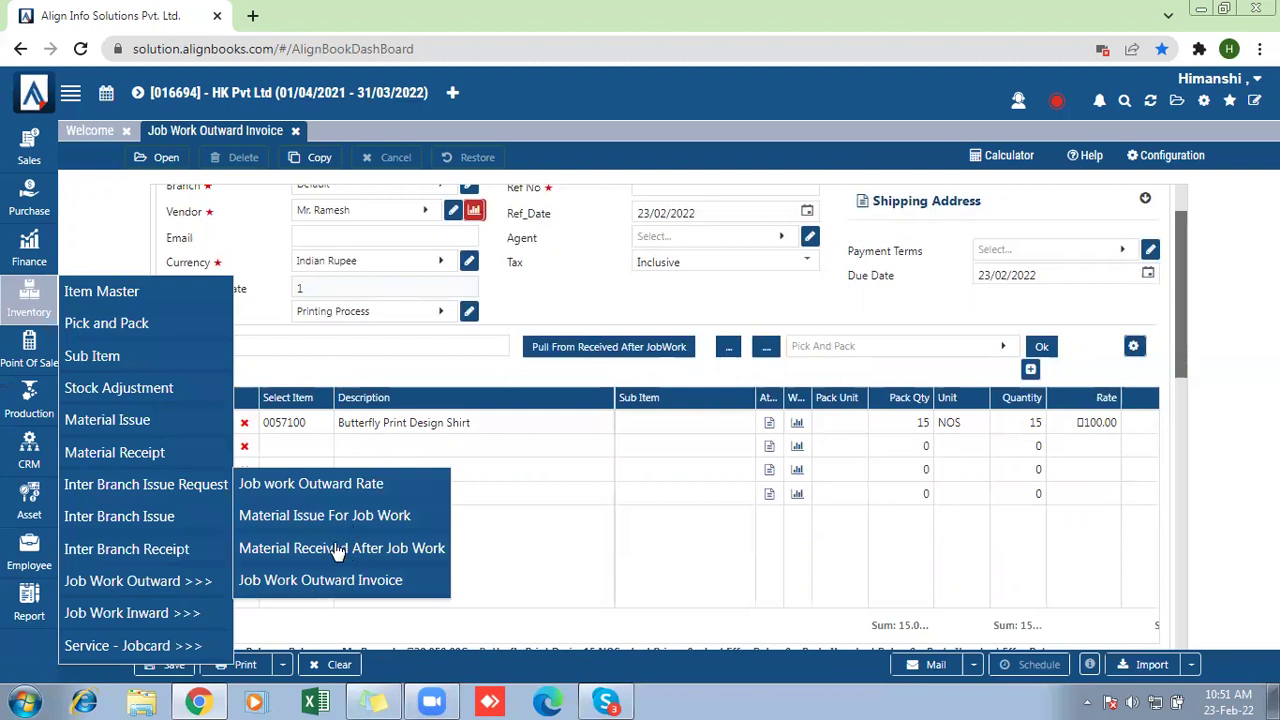
left_click(597, 366)
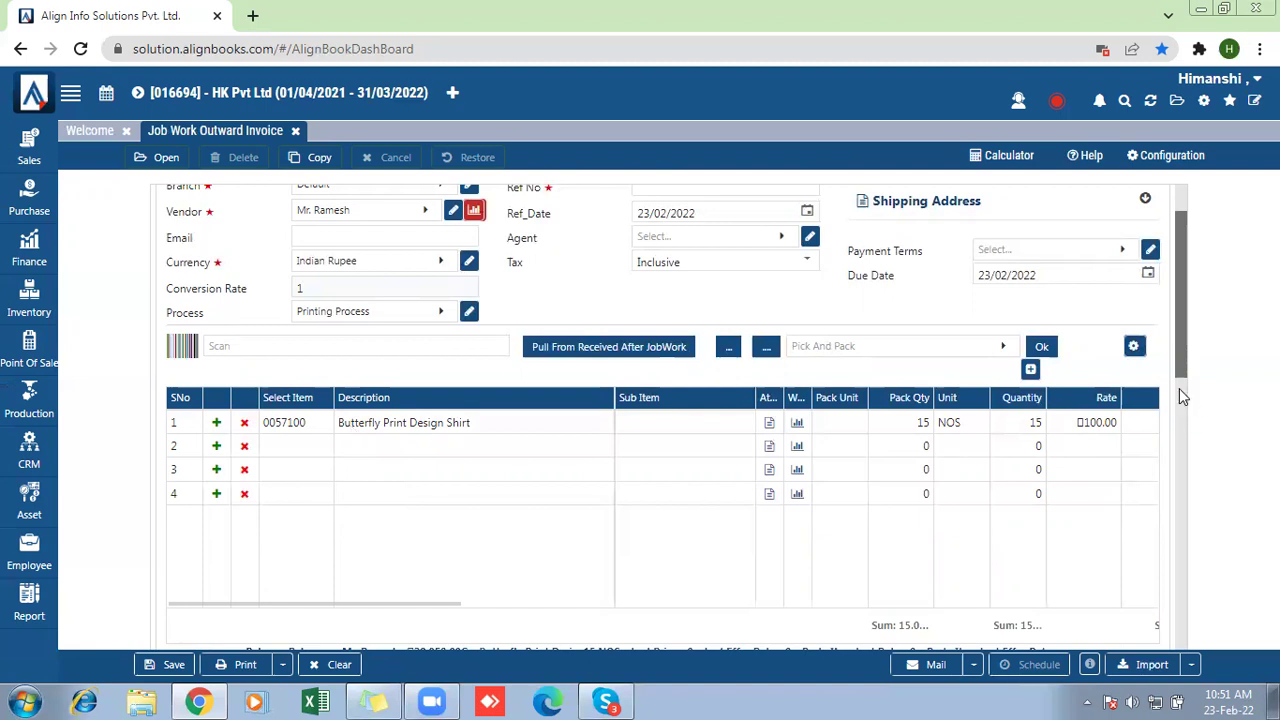
Apply the tax code Tax@13% to the Butterfly Print Design Shirt line.
left_click_drag(1183, 345, 1183, 456)
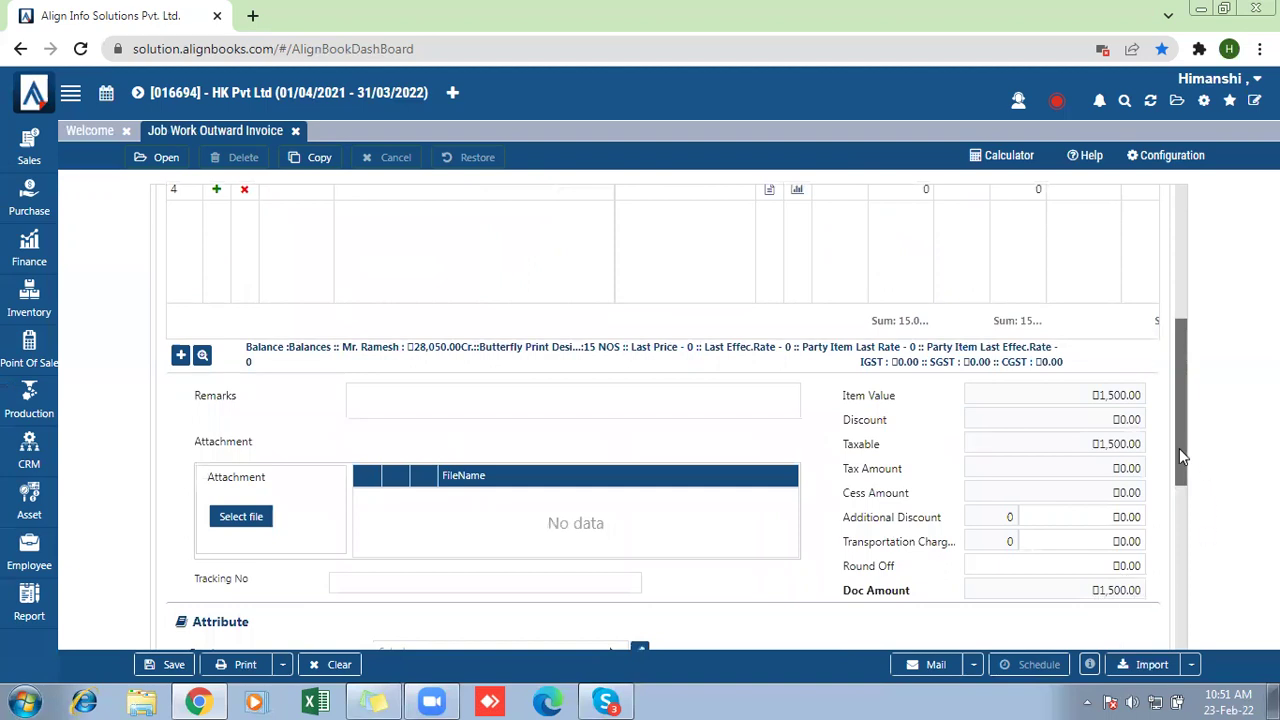
scroll(1179, 448, "up", 2)
left_click_drag(434, 503, 565, 505)
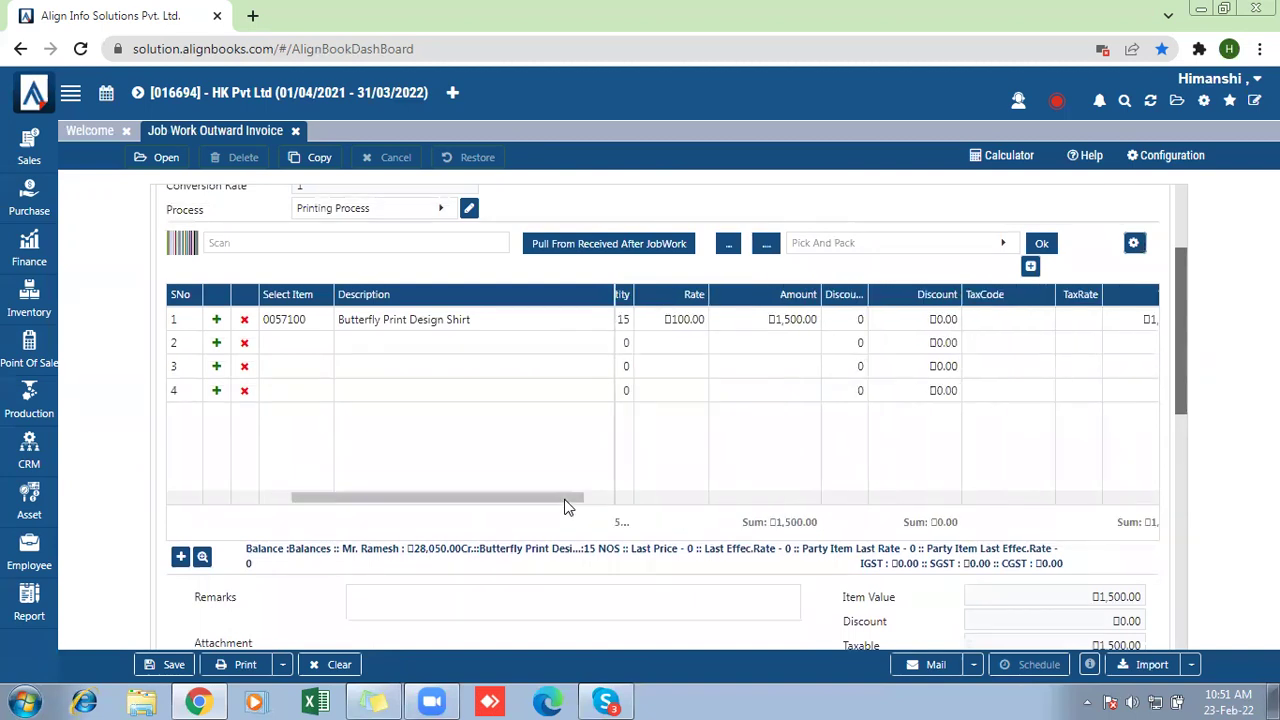
left_click(1000, 319)
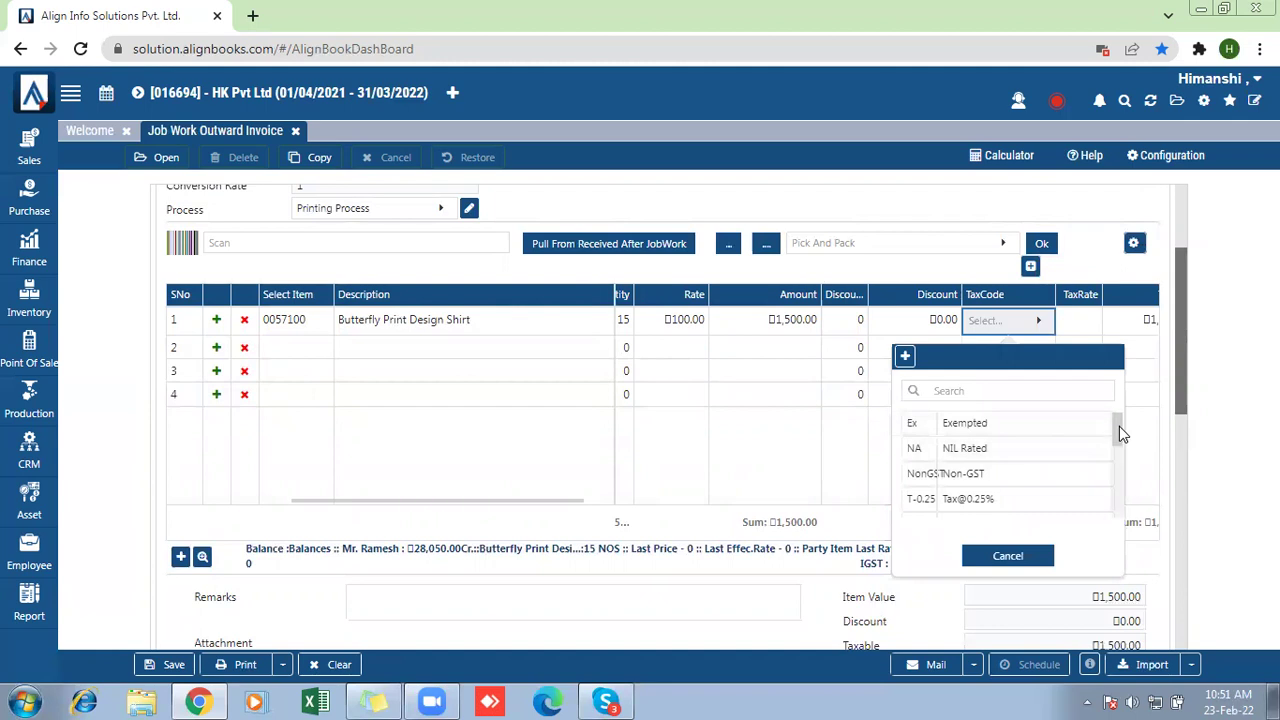
left_click_drag(1119, 426, 1101, 467)
left_click(986, 482)
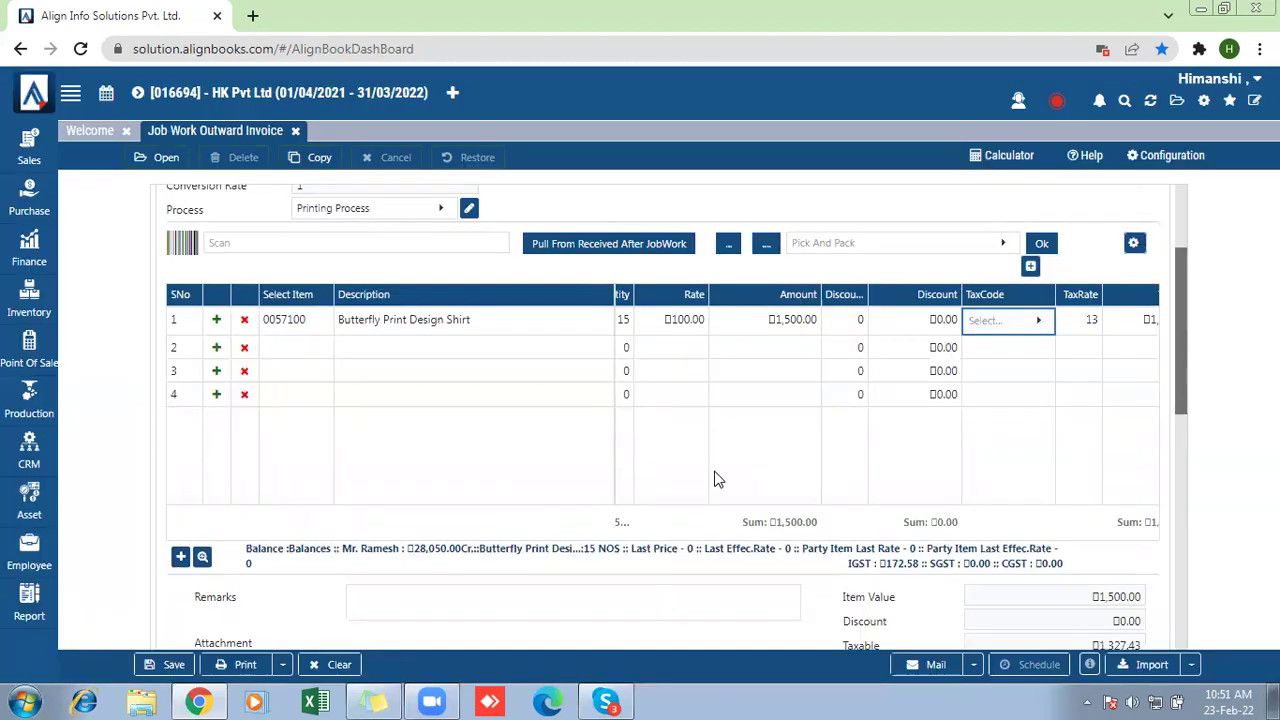
Enter 9877 as the invoice's reference number and save the Job Work Outward Invoice.
left_click(170, 664)
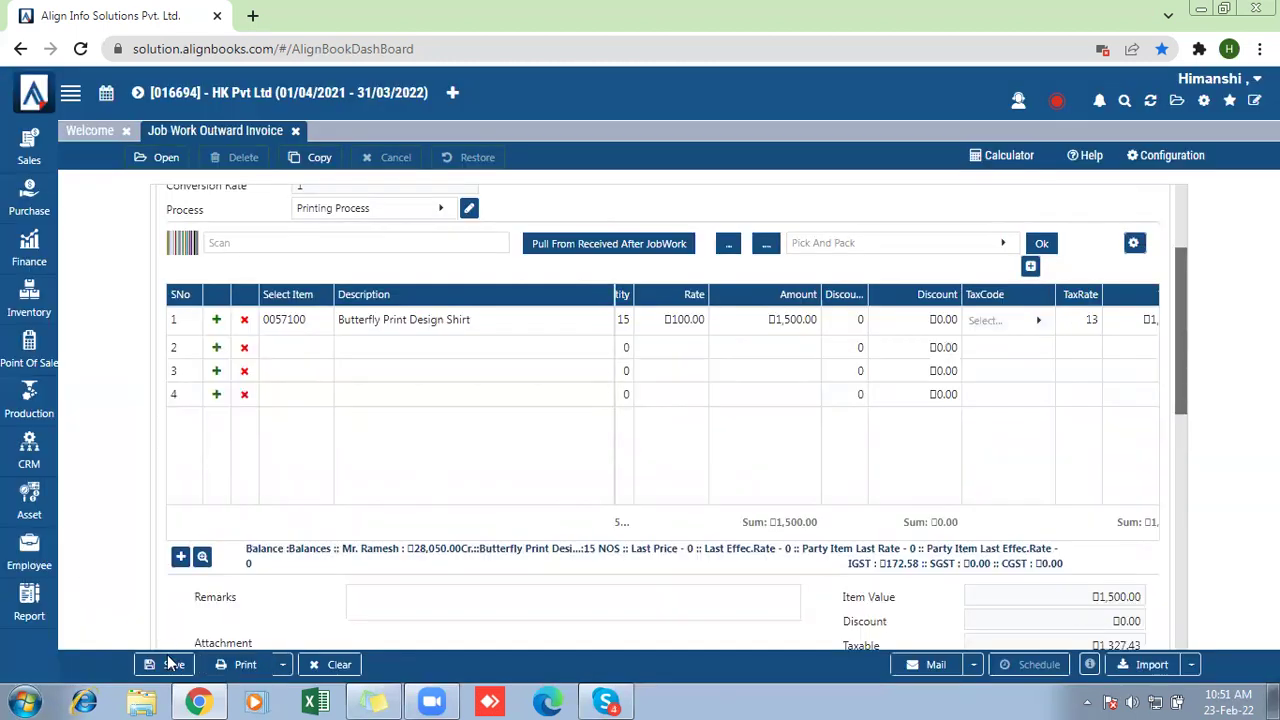
left_click(170, 664)
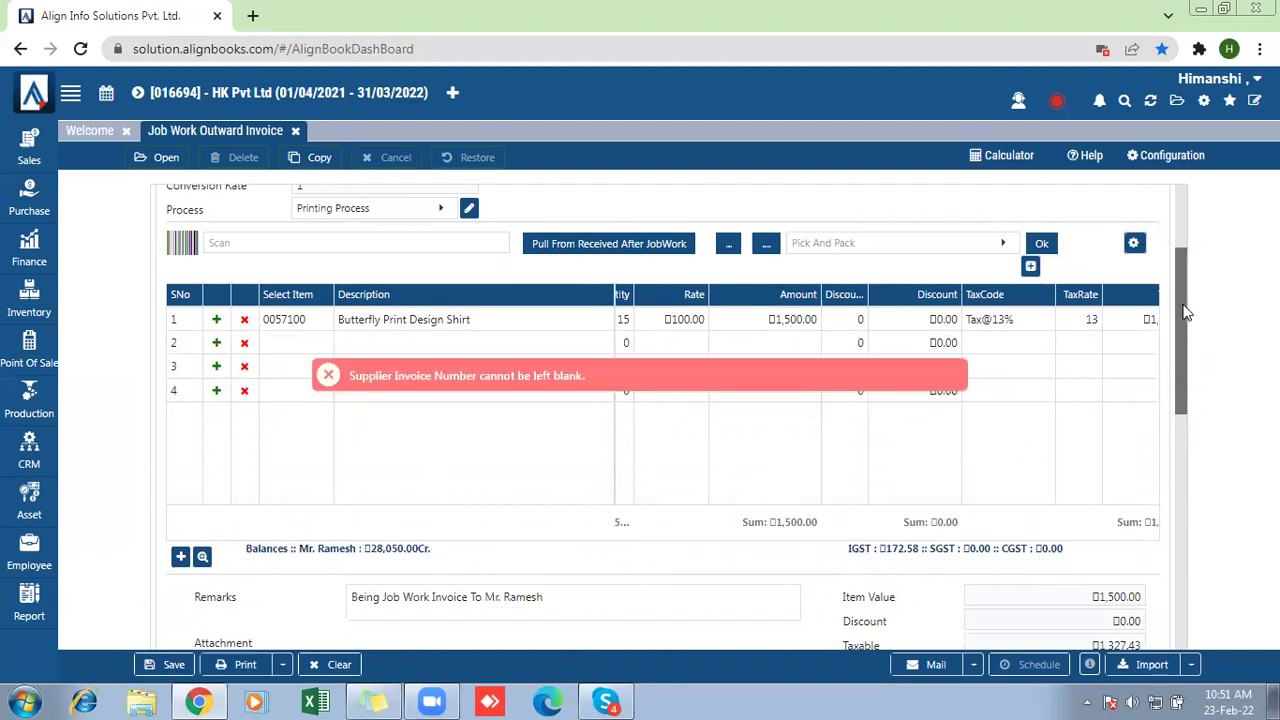
left_click_drag(1182, 310, 1190, 208)
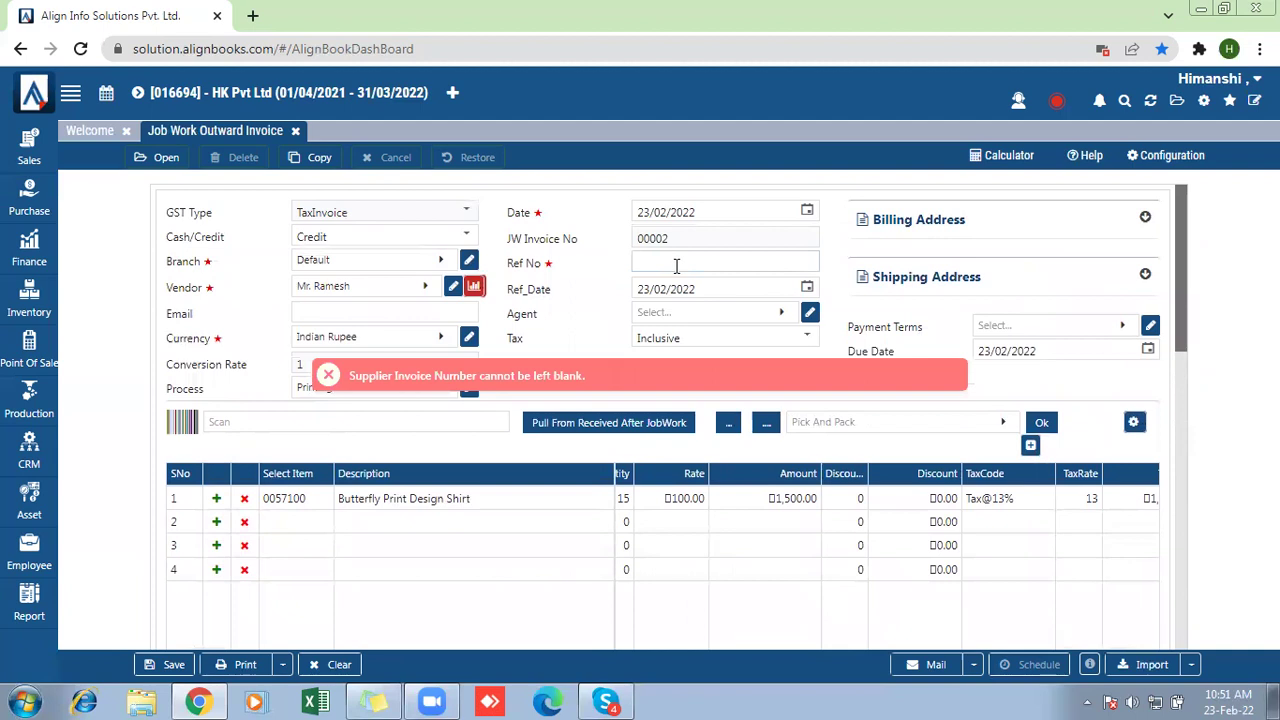
left_click(676, 265)
type("9877")
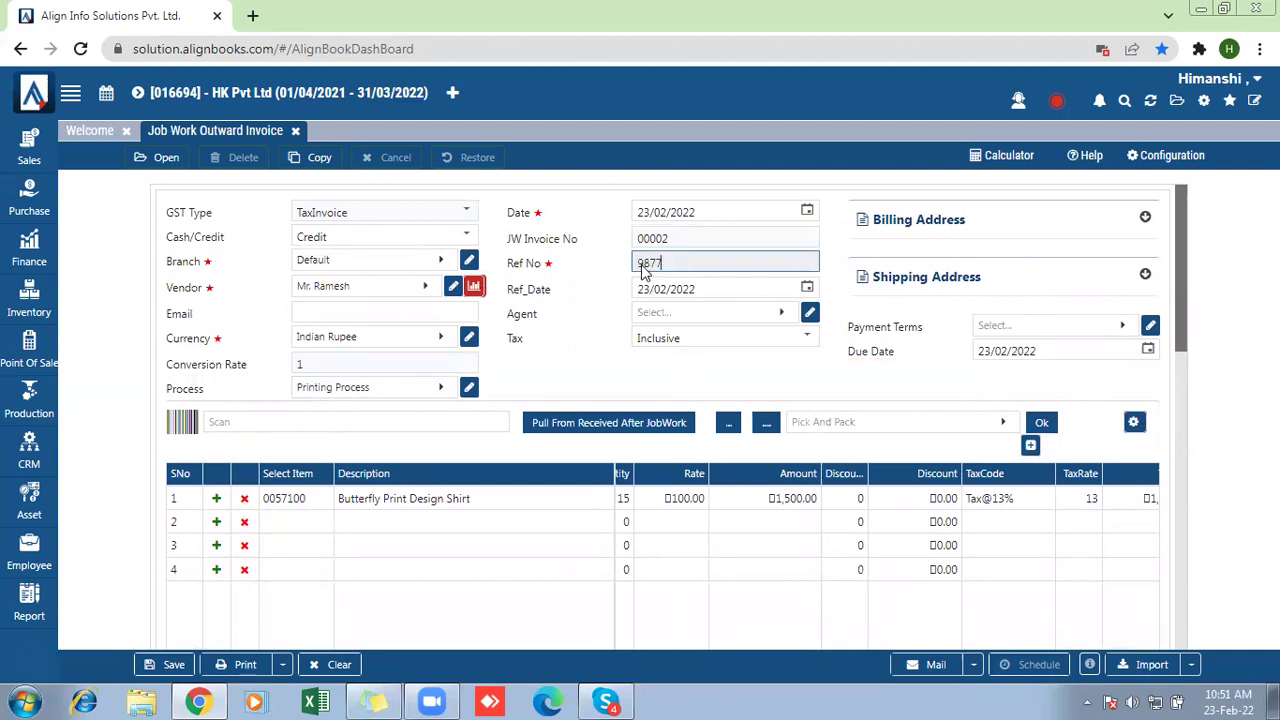
left_click(163, 665)
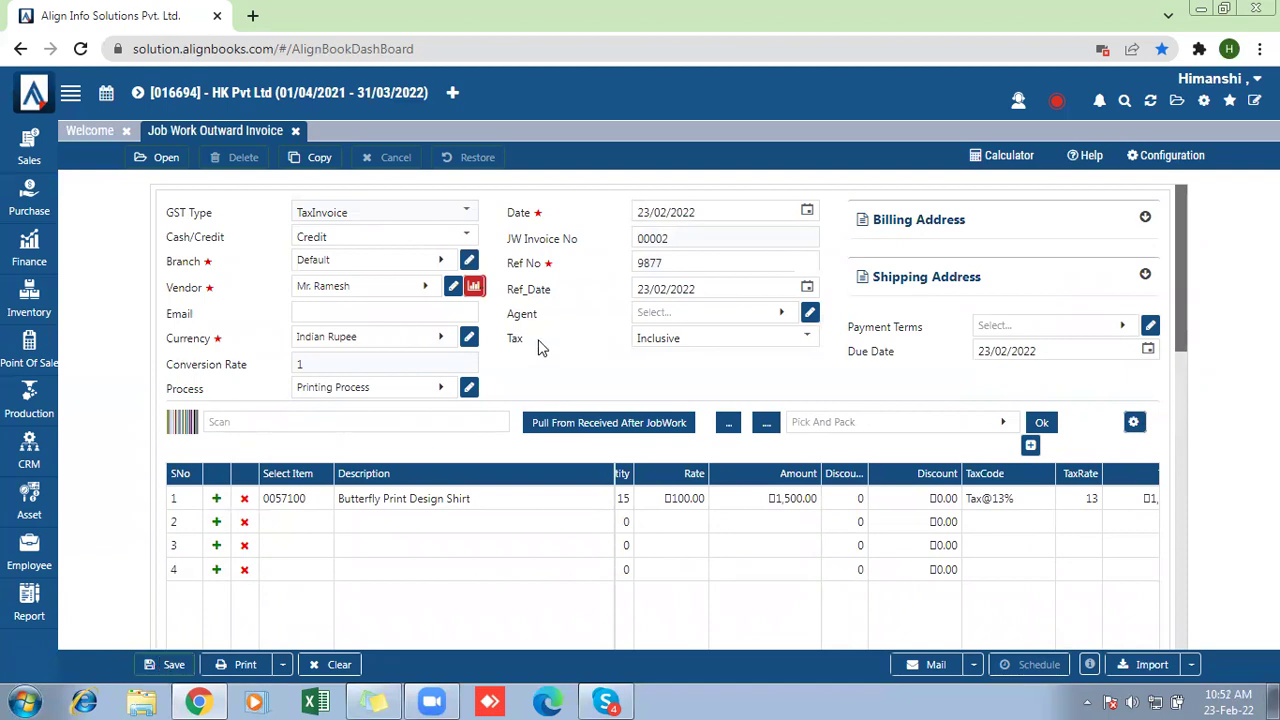
left_click(163, 664)
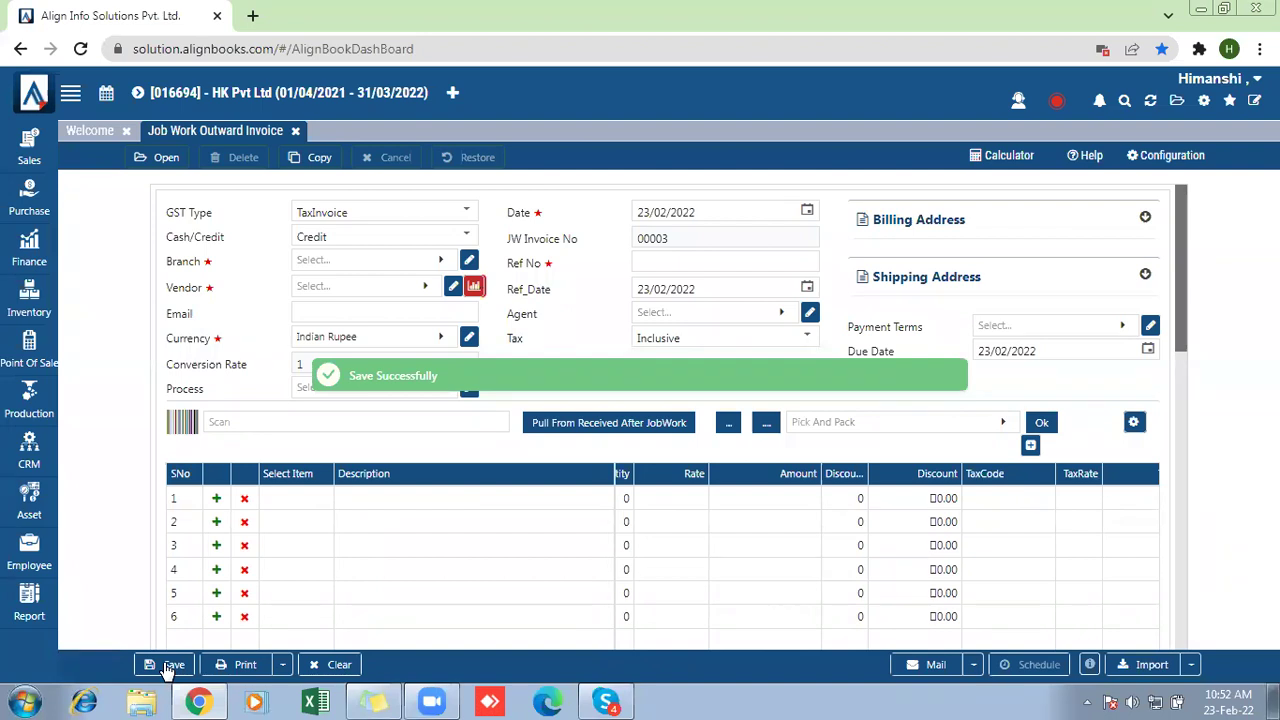
Open the Vendor Trial report and check the job worker's closing credit balance.
left_click(35, 622)
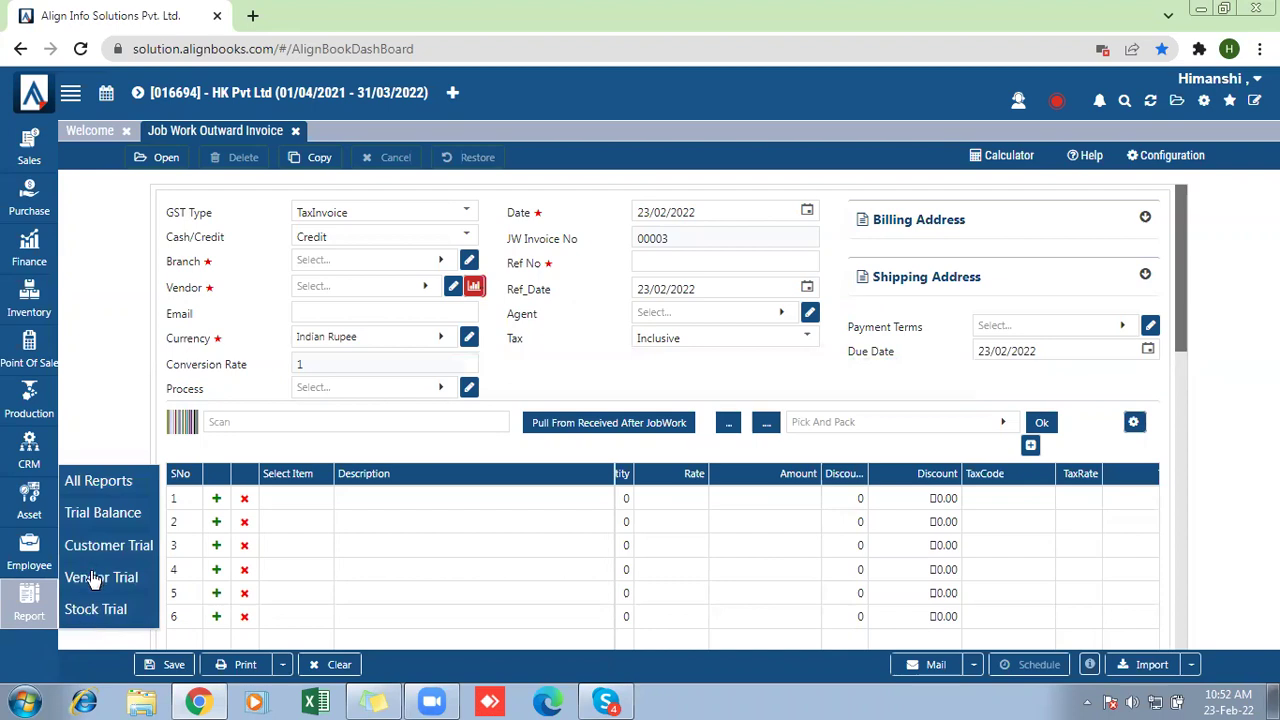
left_click(93, 580)
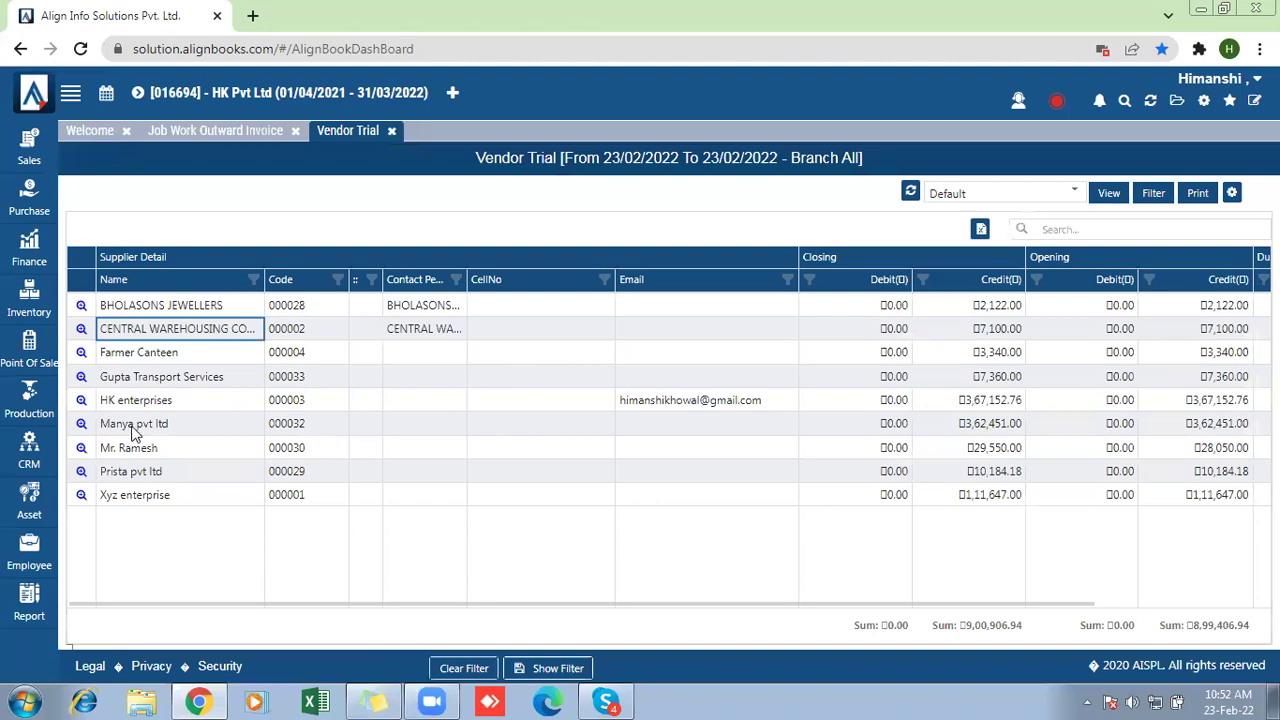
left_click_drag(103, 446, 182, 448)
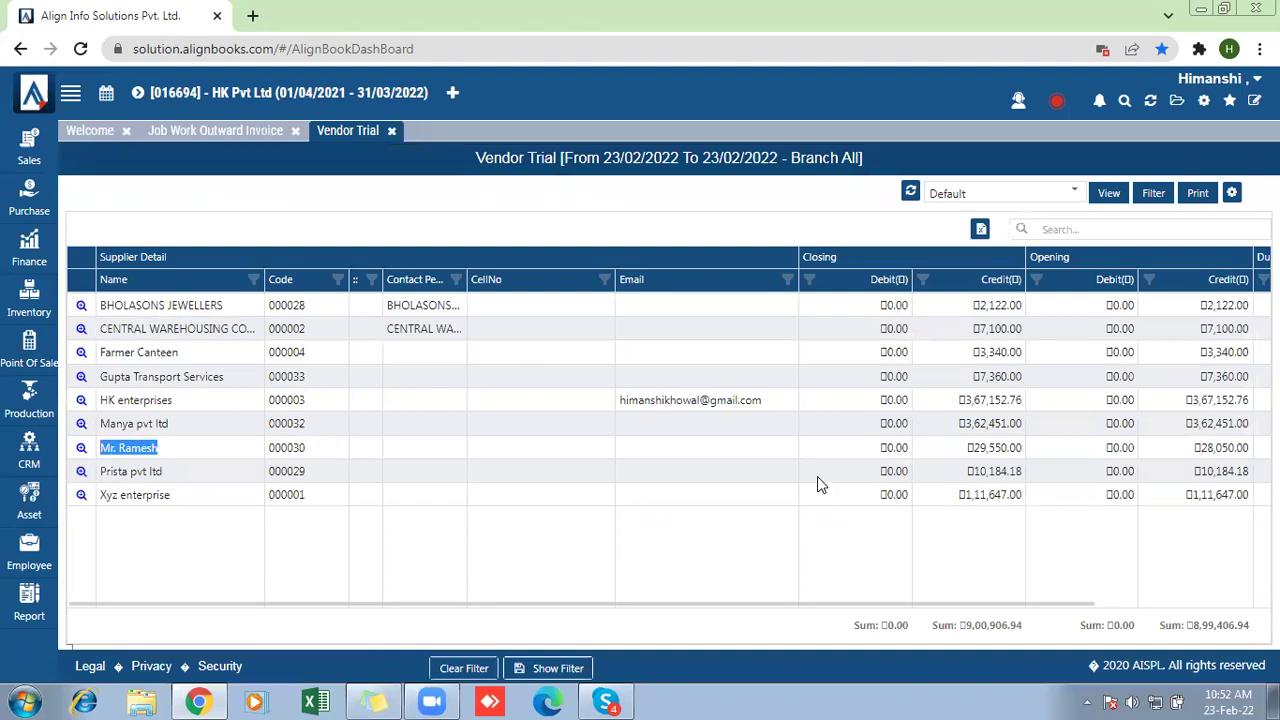
left_click_drag(968, 447, 1026, 450)
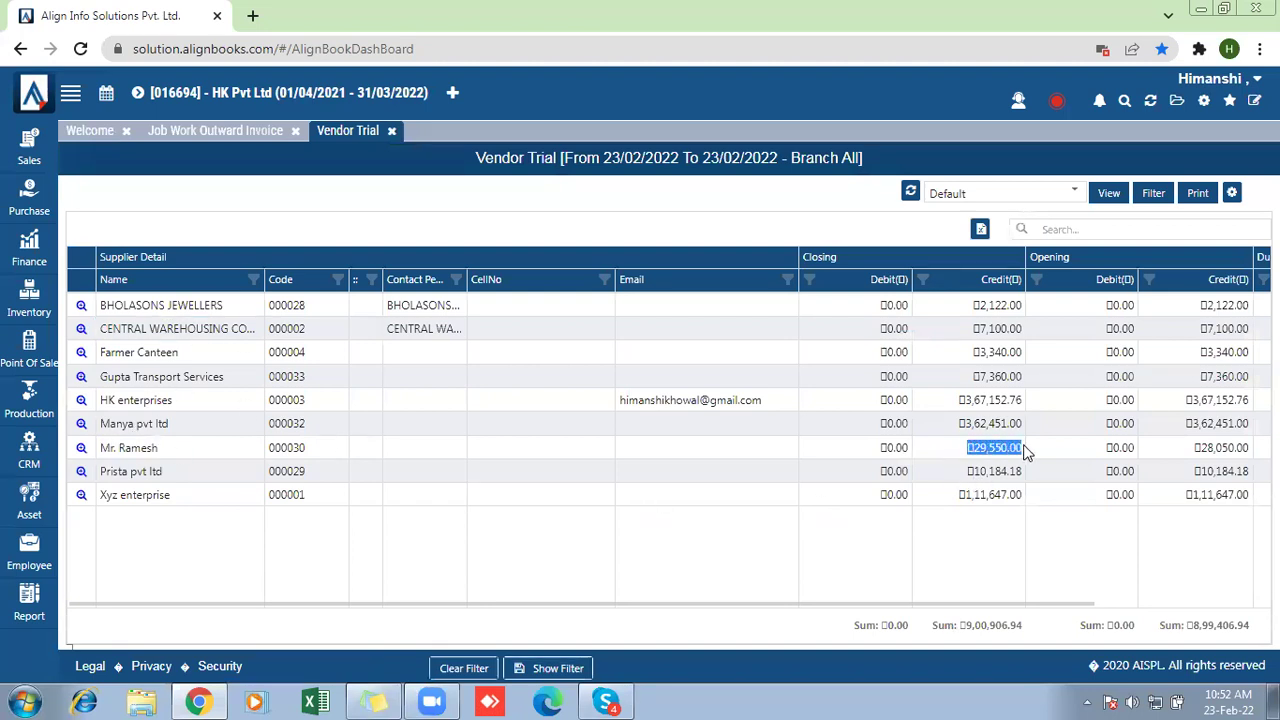
Compare the job worker's opening, during-period and closing credit amounts in the Vendor Trial, and close the report.
left_click_drag(971, 604, 1143, 594)
left_click_drag(994, 450, 1043, 460)
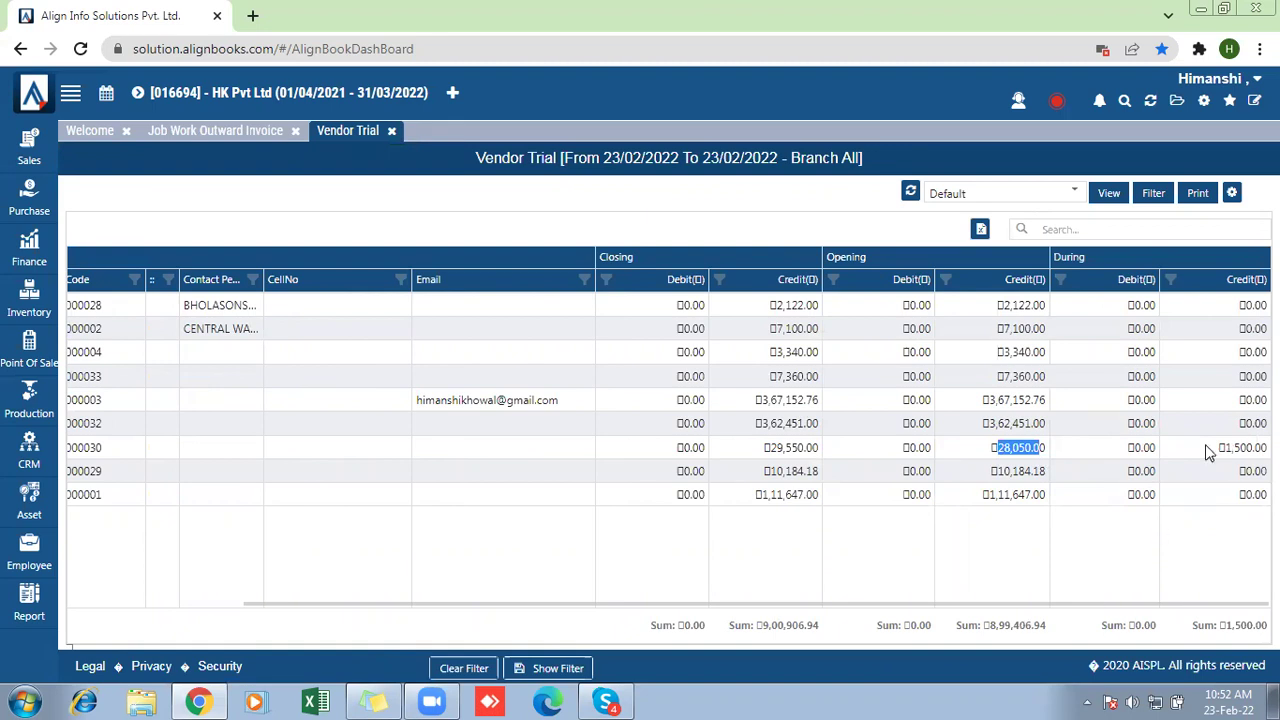
left_click(1233, 453)
mouse_move(1216, 455)
left_mouse_down()
mouse_move(1246, 452)
mouse_move(1222, 396)
mouse_move(1222, 447)
left_mouse_up()
double_click(1222, 447)
left_click_drag(768, 453, 817, 455)
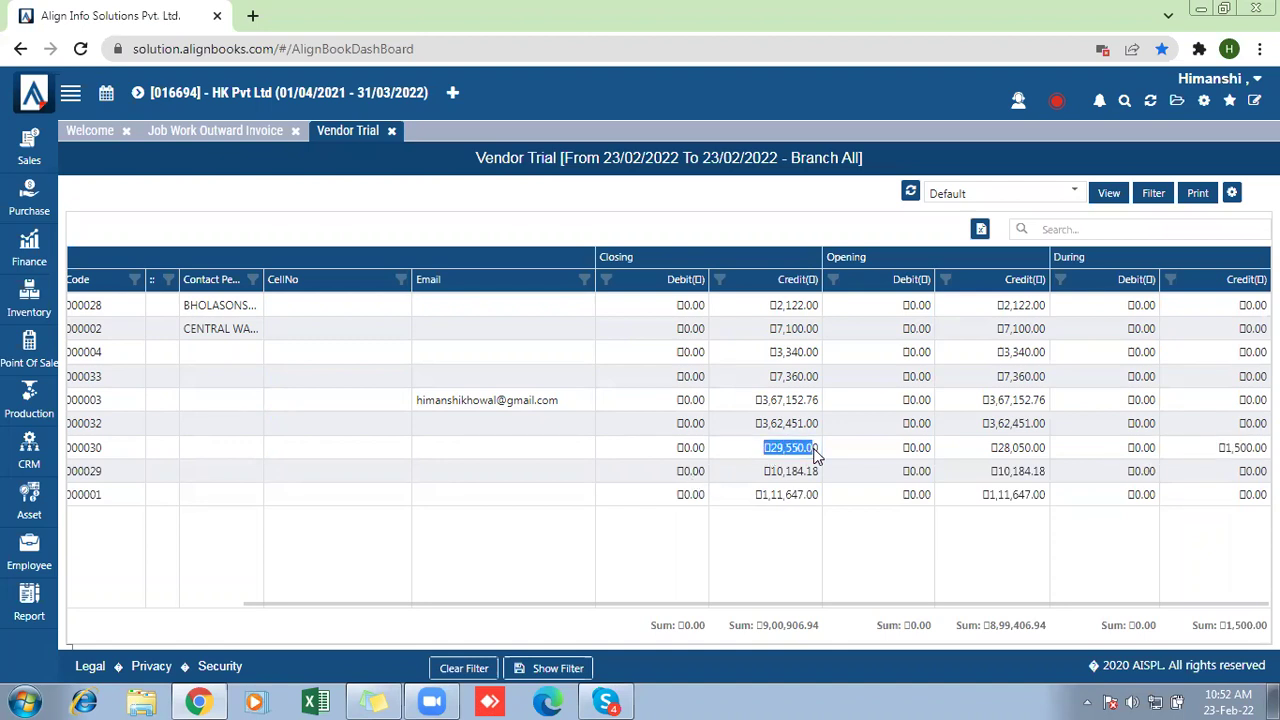
left_click(391, 132)
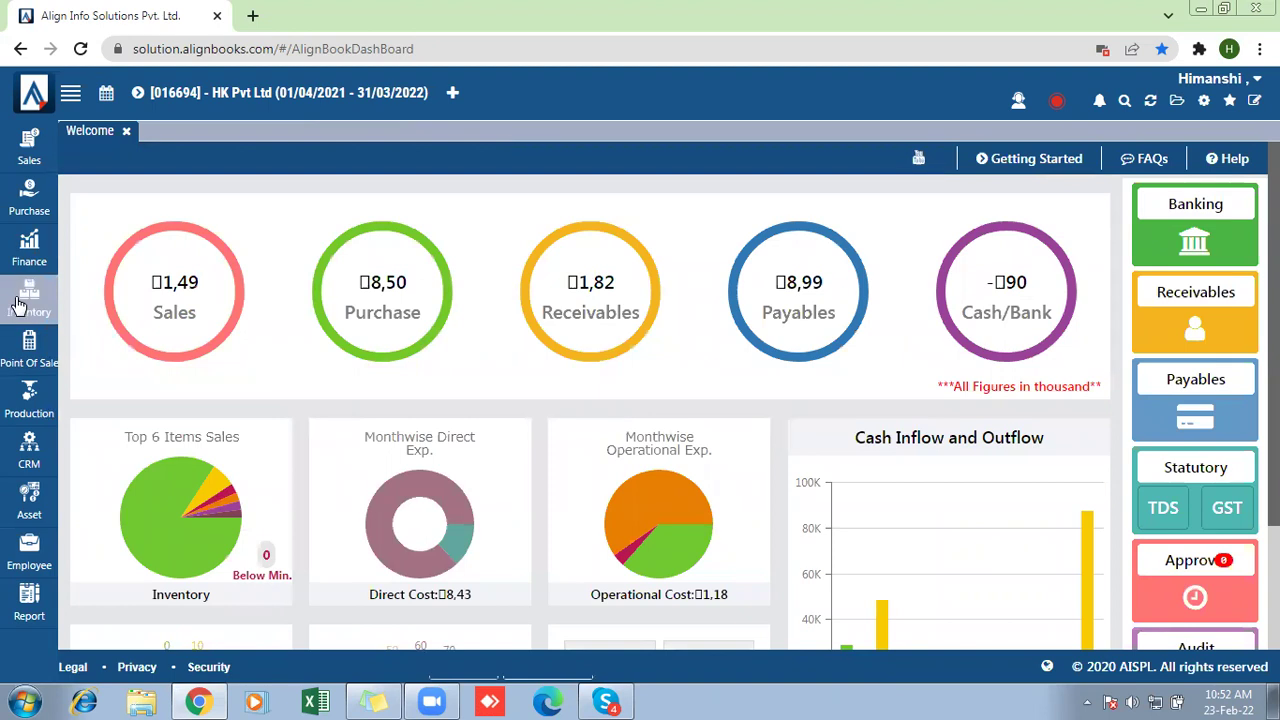
Start a new service Job Card and set its branch to Default.
left_click(20, 305)
mouse_move(103, 622)
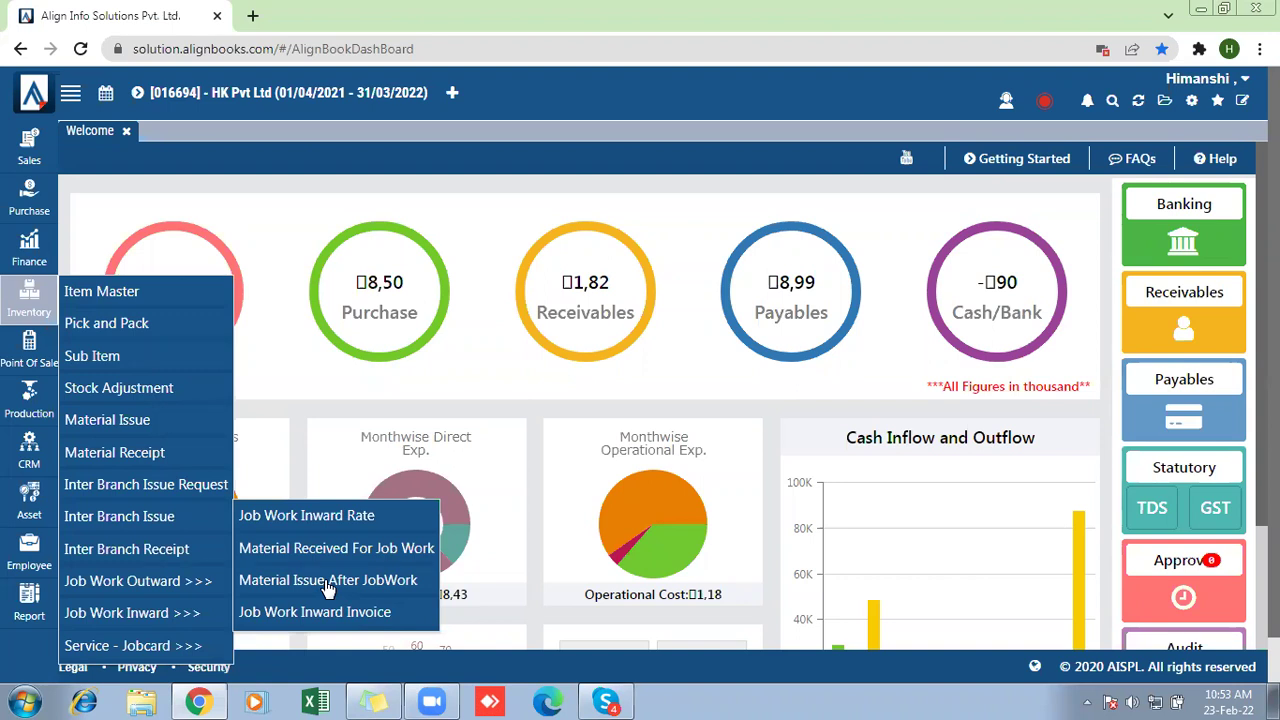
mouse_move(215, 581)
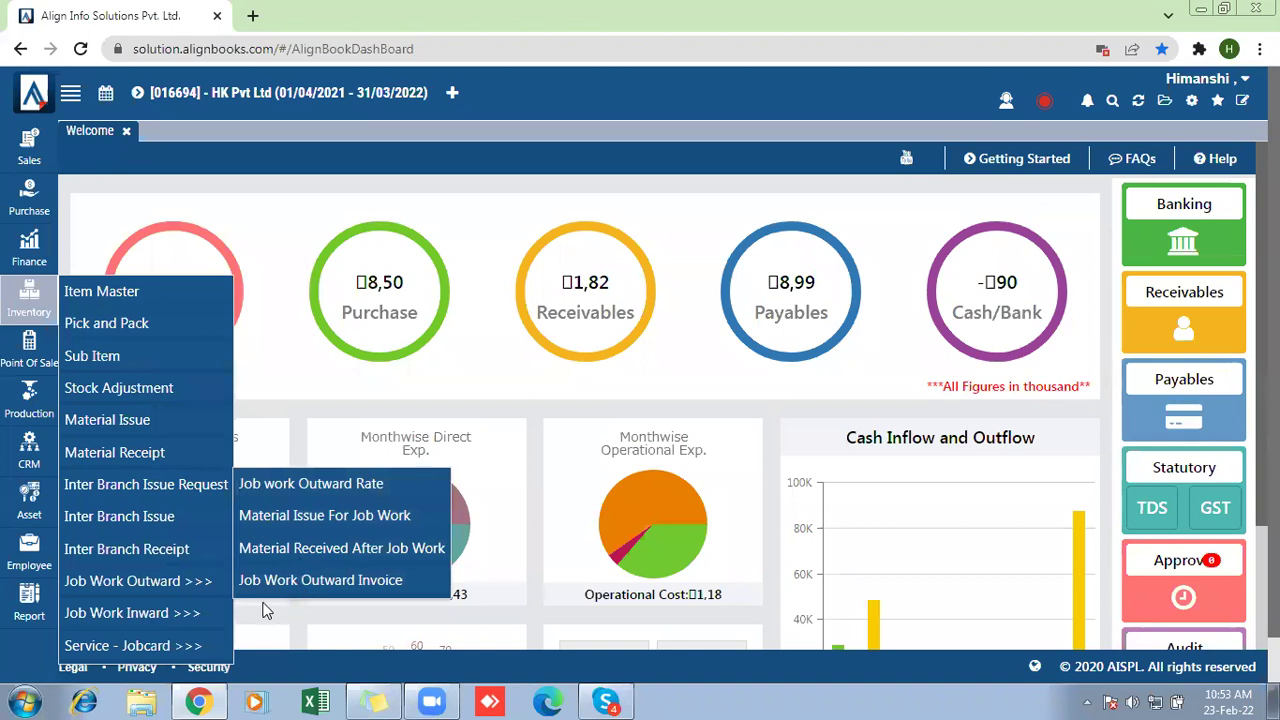
mouse_move(216, 620)
mouse_move(170, 617)
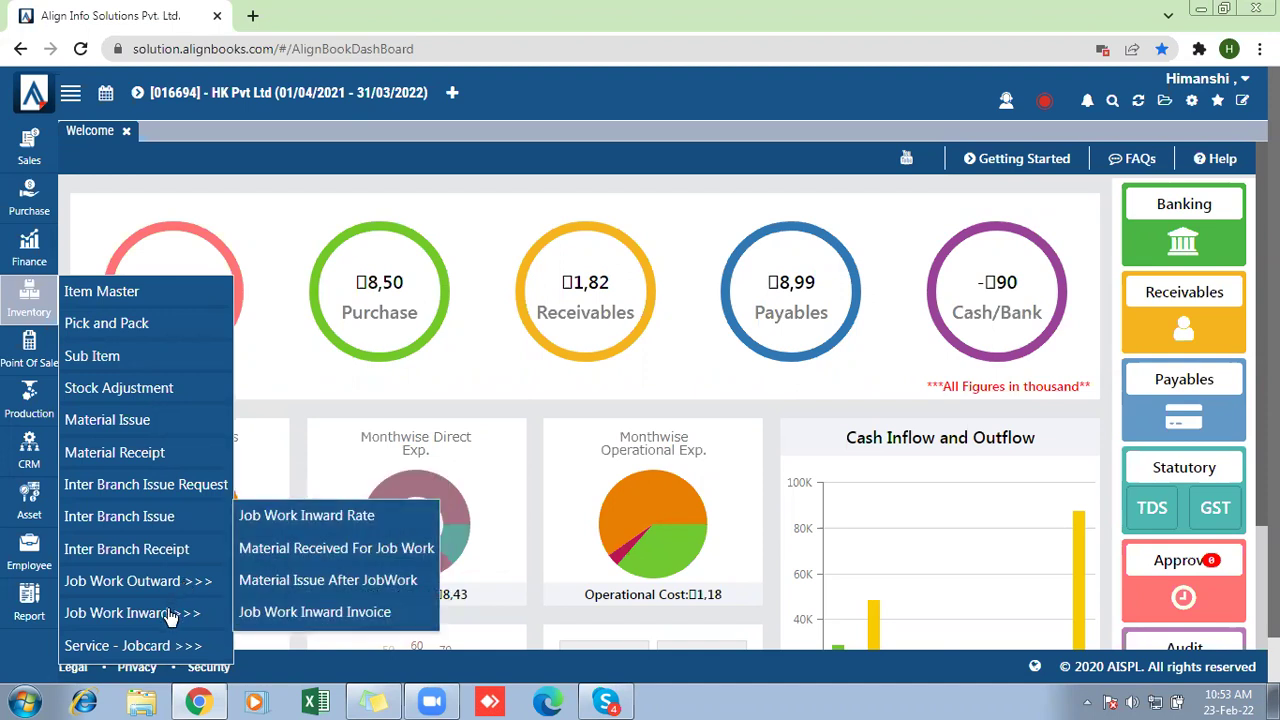
mouse_move(88, 648)
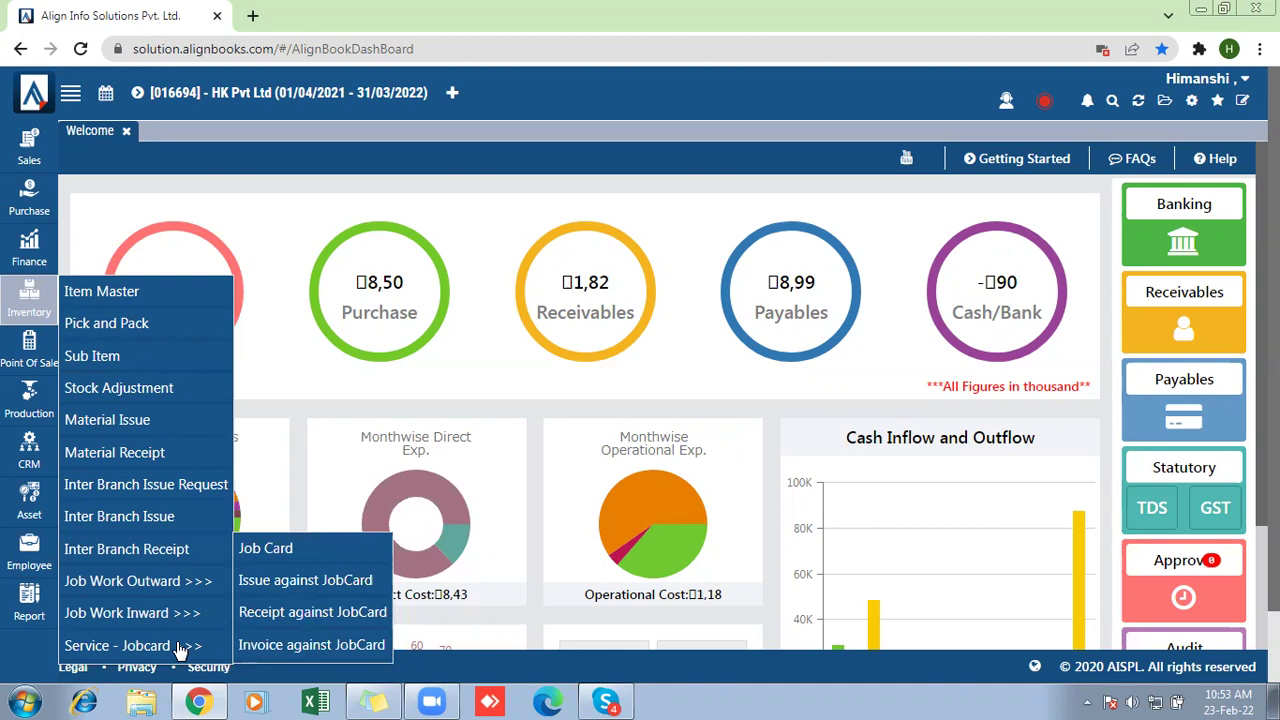
left_click(267, 548)
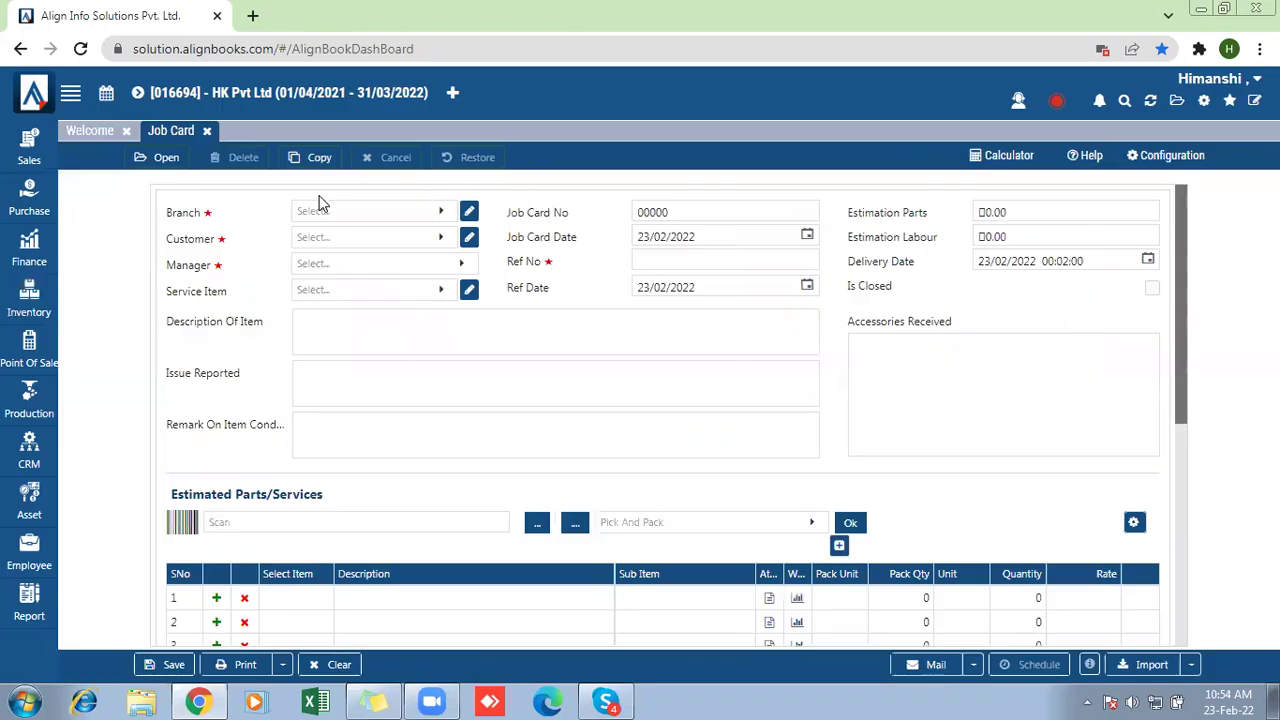
left_click(322, 222)
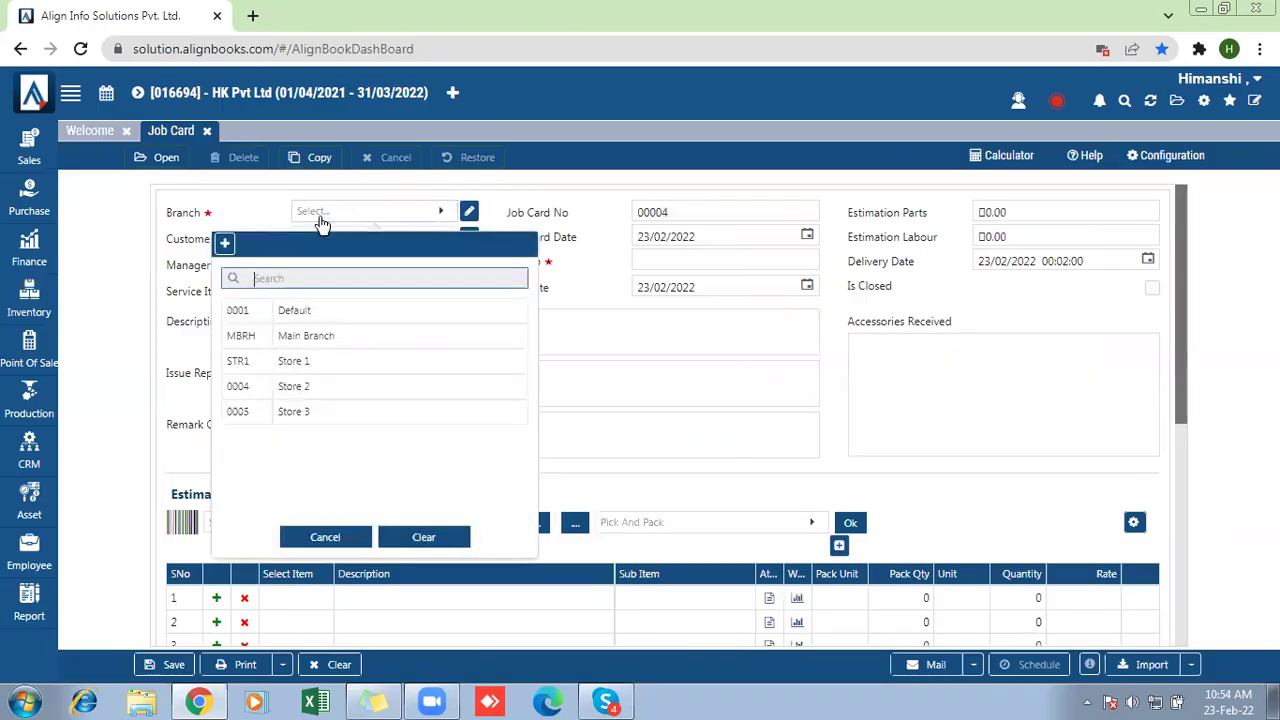
left_click(305, 311)
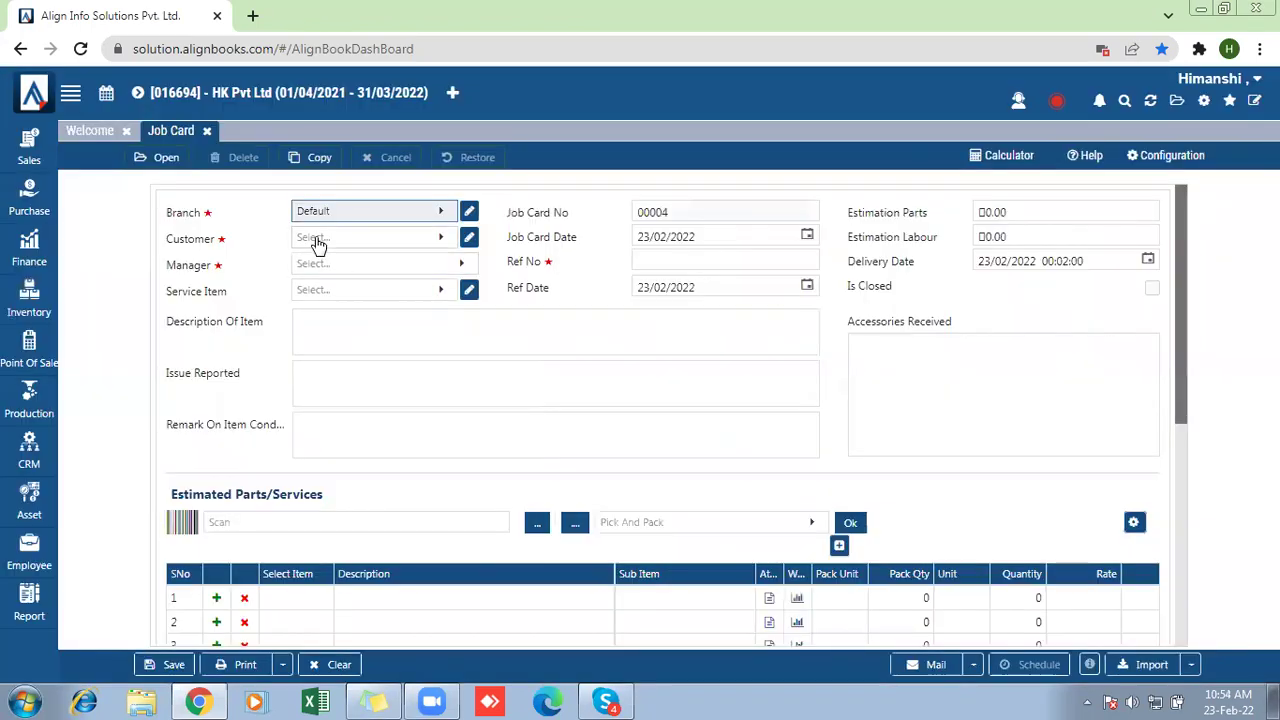
Select the customer and the manager for the job card.
left_click(316, 241)
left_click(316, 243)
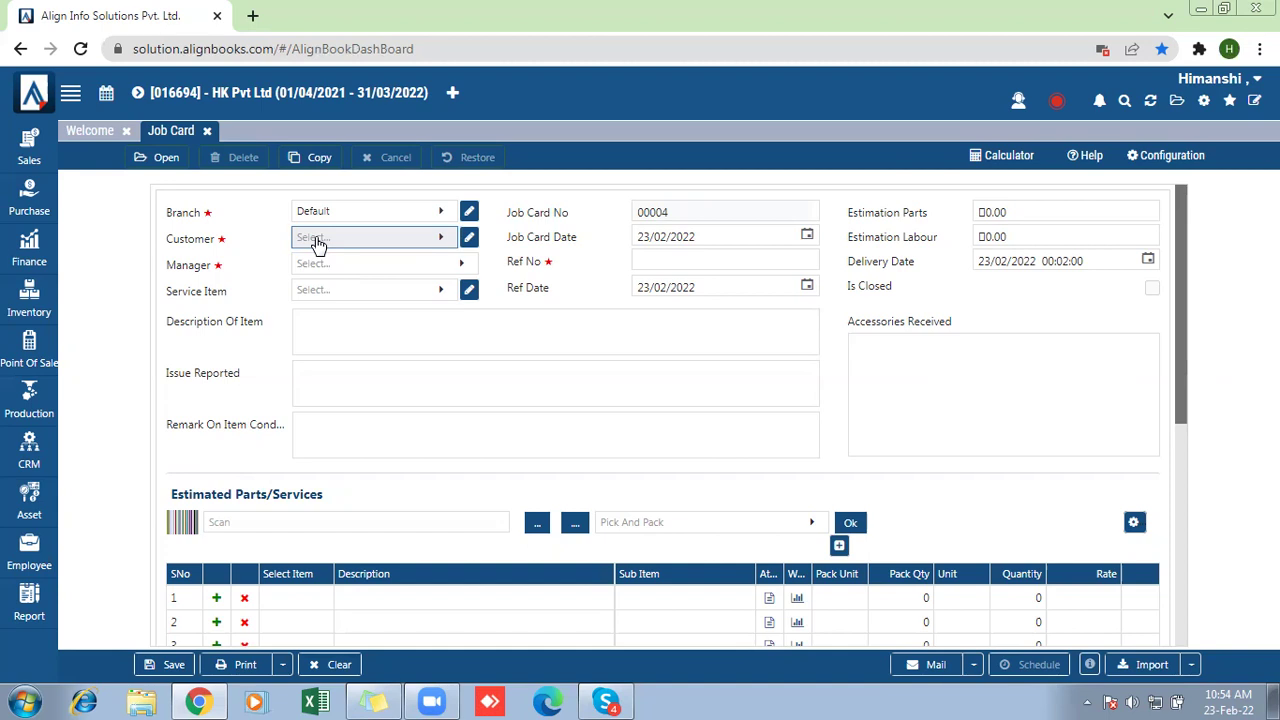
left_click(315, 244)
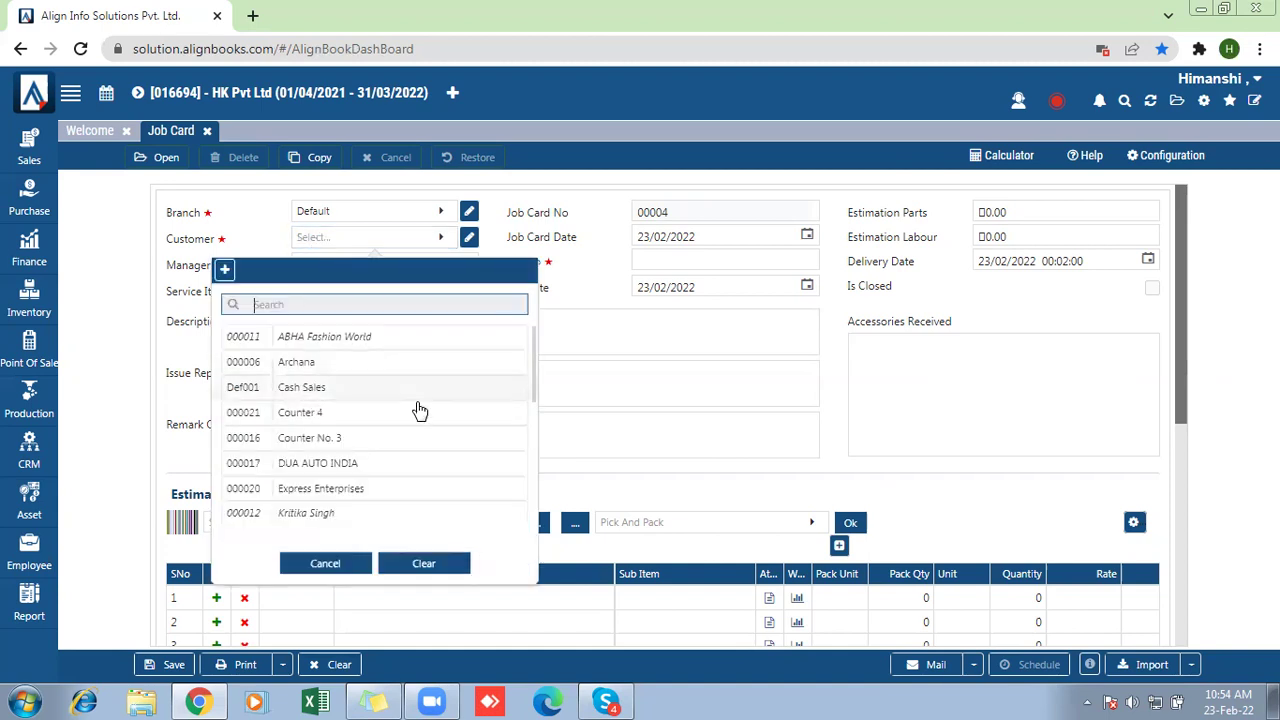
left_click(315, 363)
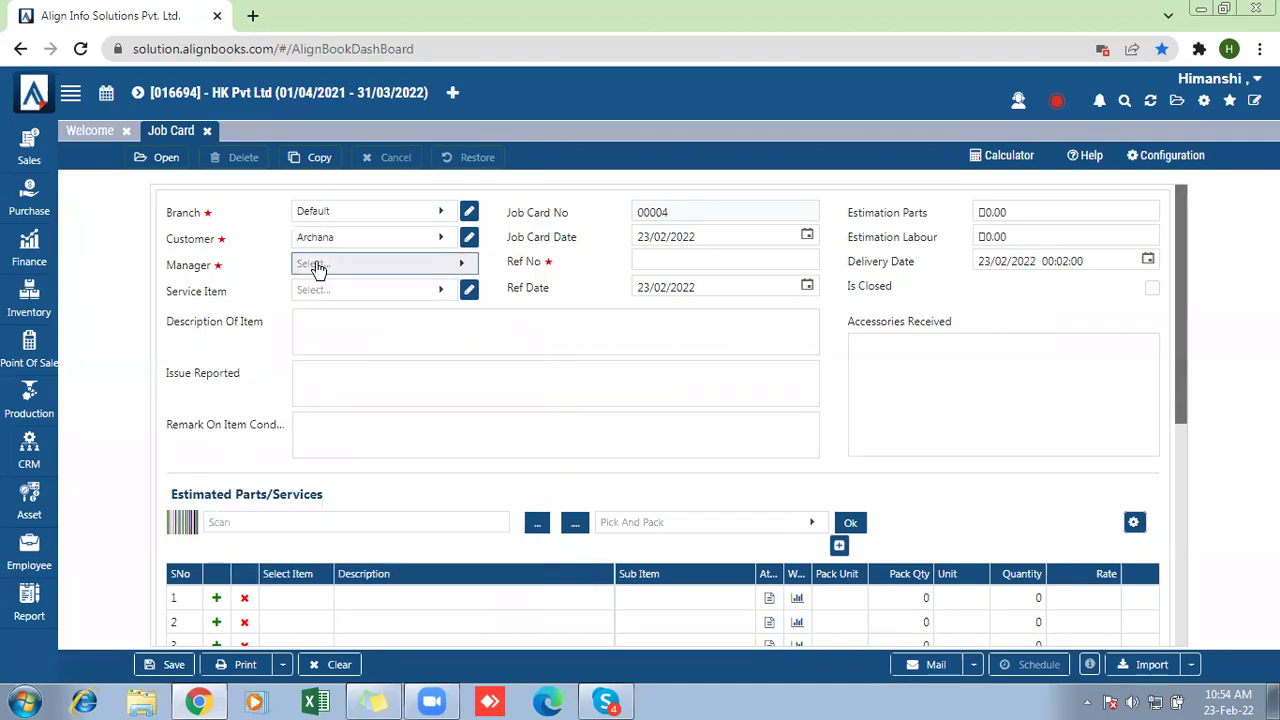
left_click(316, 266)
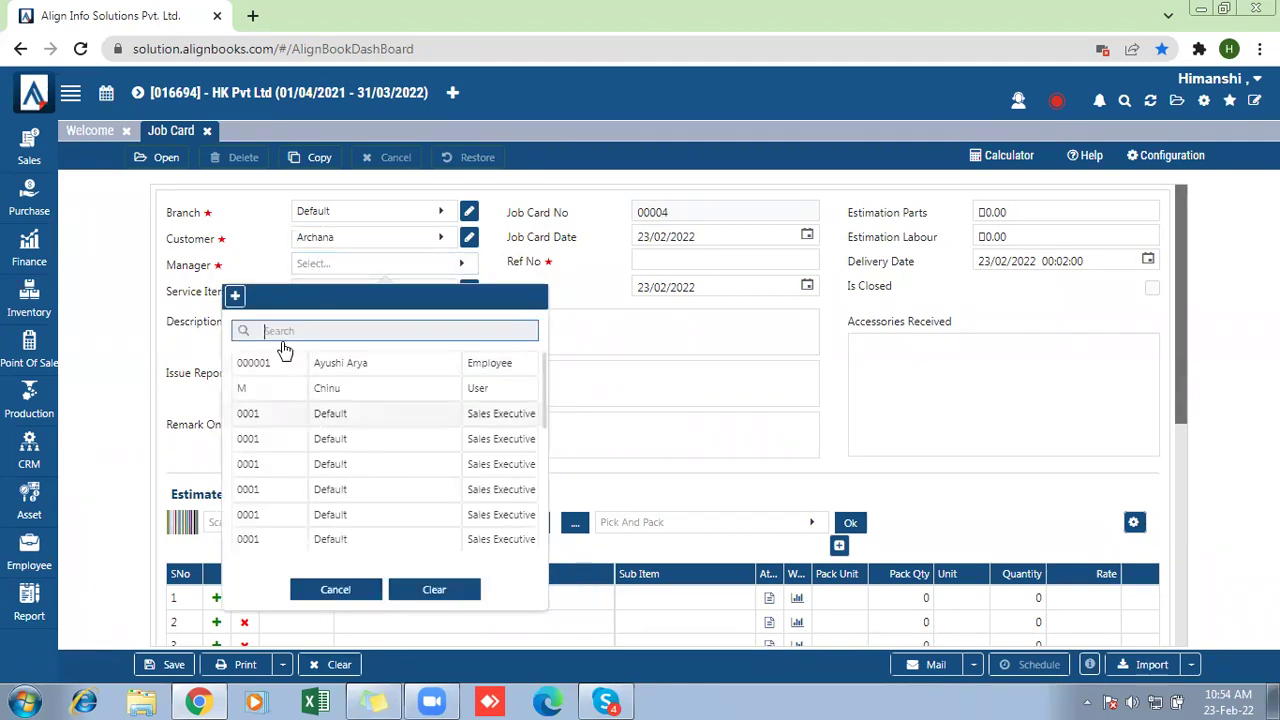
type("Hima")
left_click(331, 390)
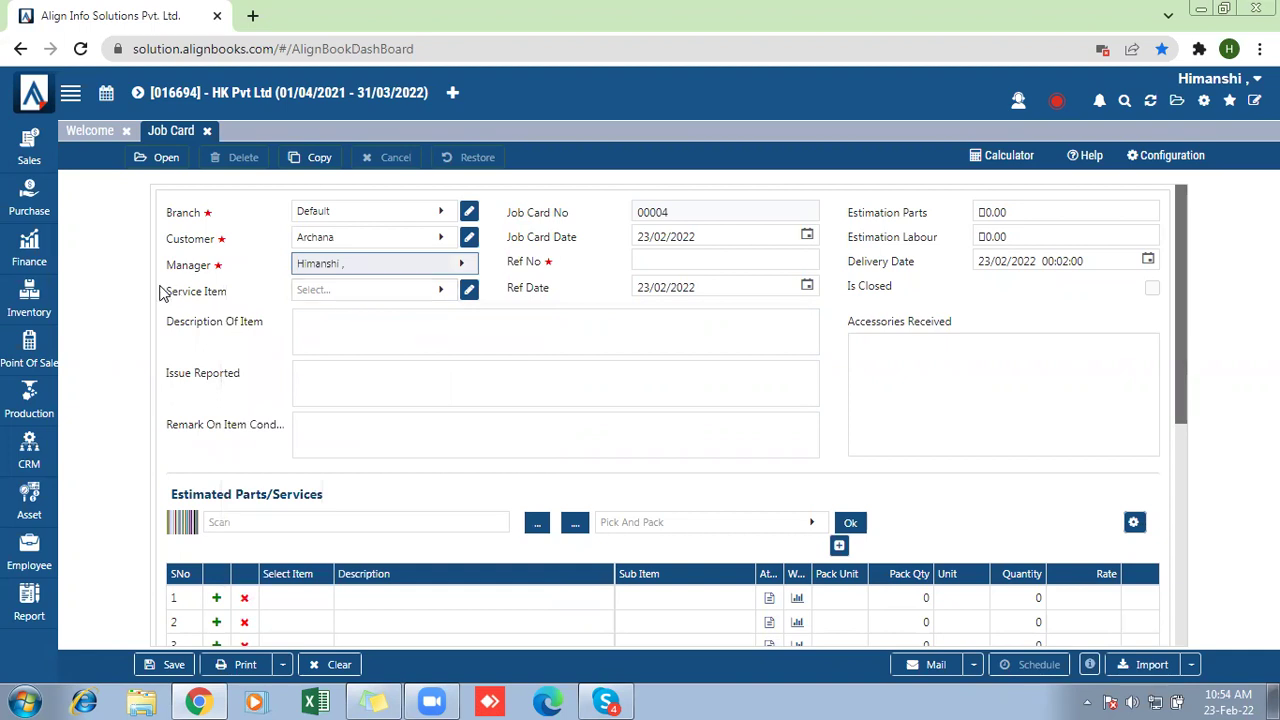
Enter "iPhone 13 black" as the description of the item, accepting the suggested spelling of iPhone.
left_click_drag(160, 292, 247, 295)
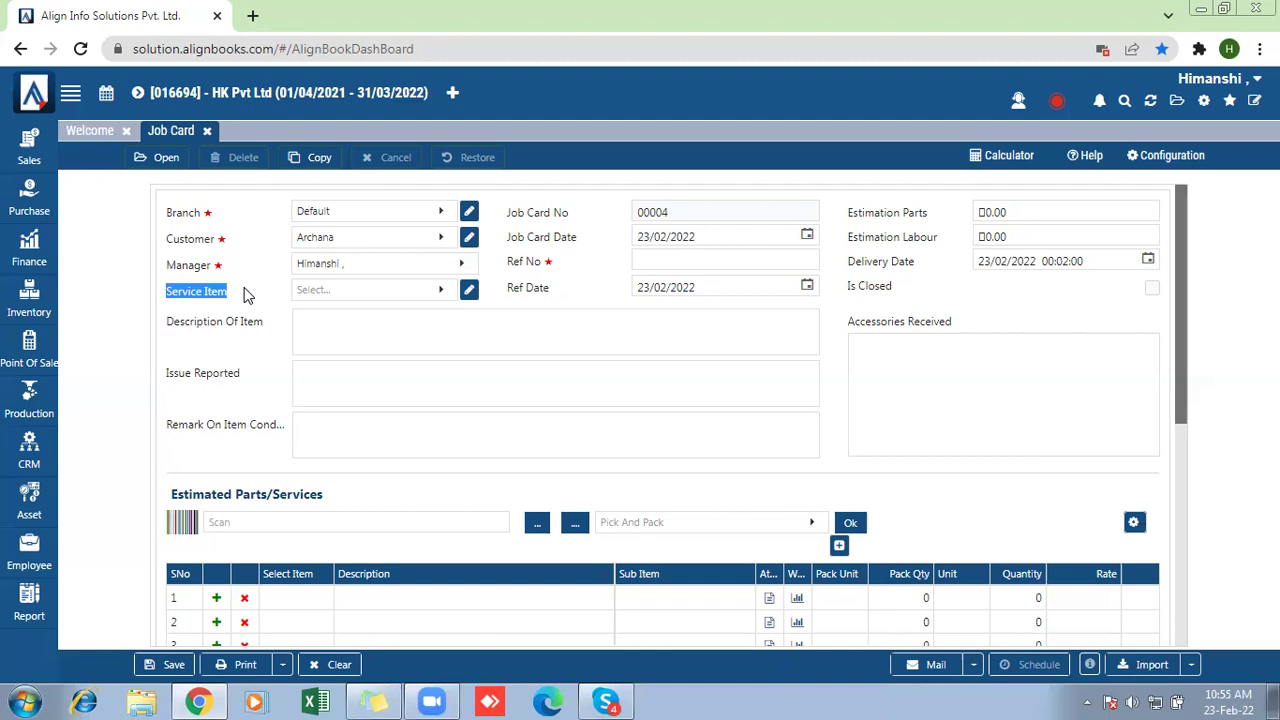
left_click(427, 339)
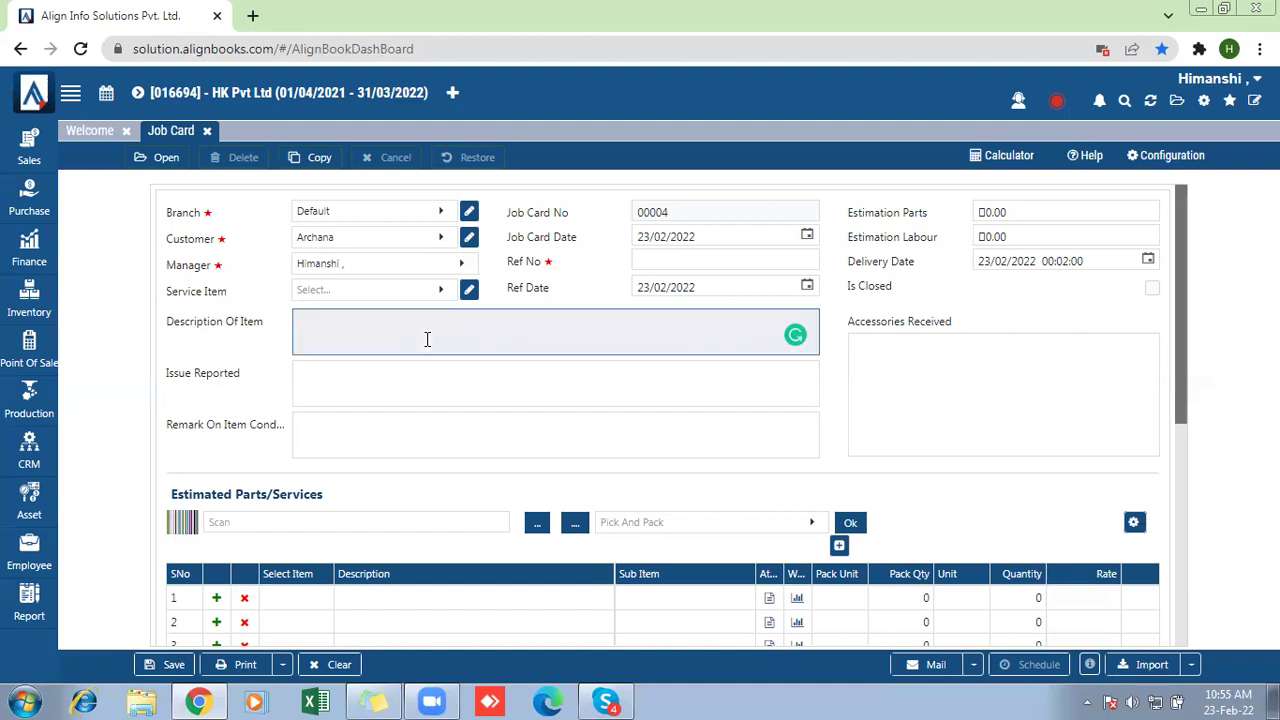
type("Iphone 13")
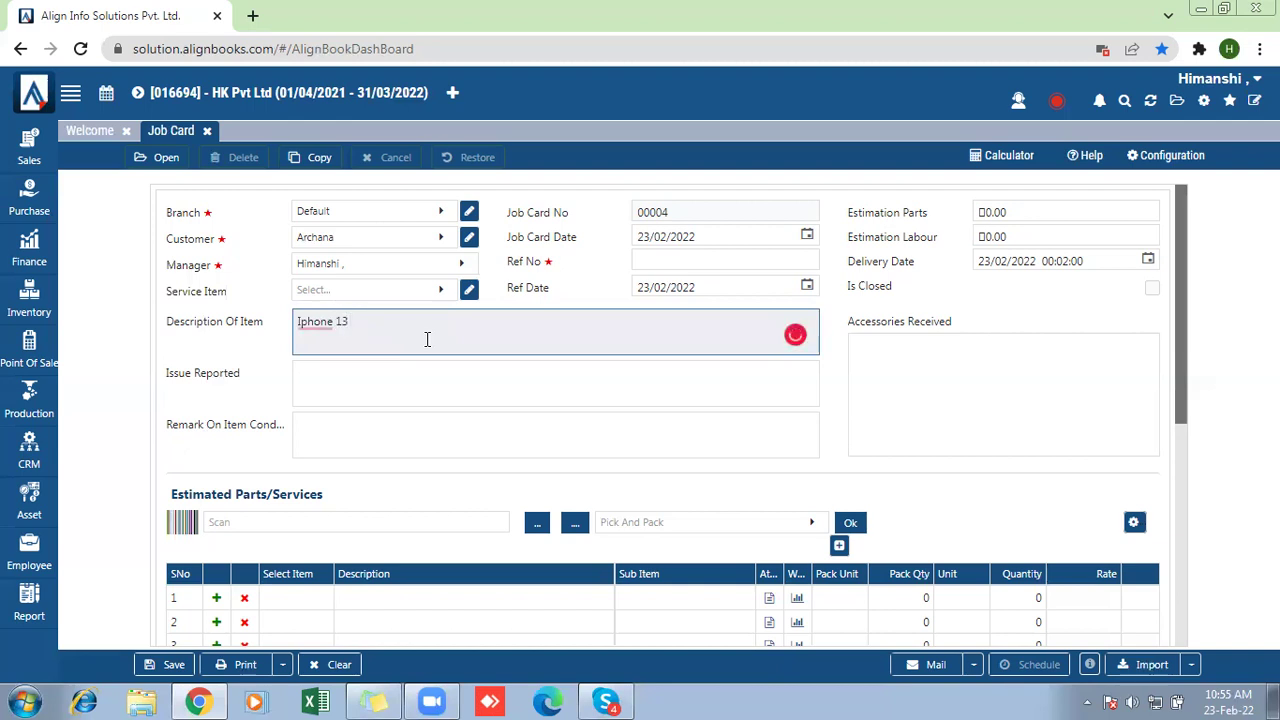
type(" black")
left_click(310, 322)
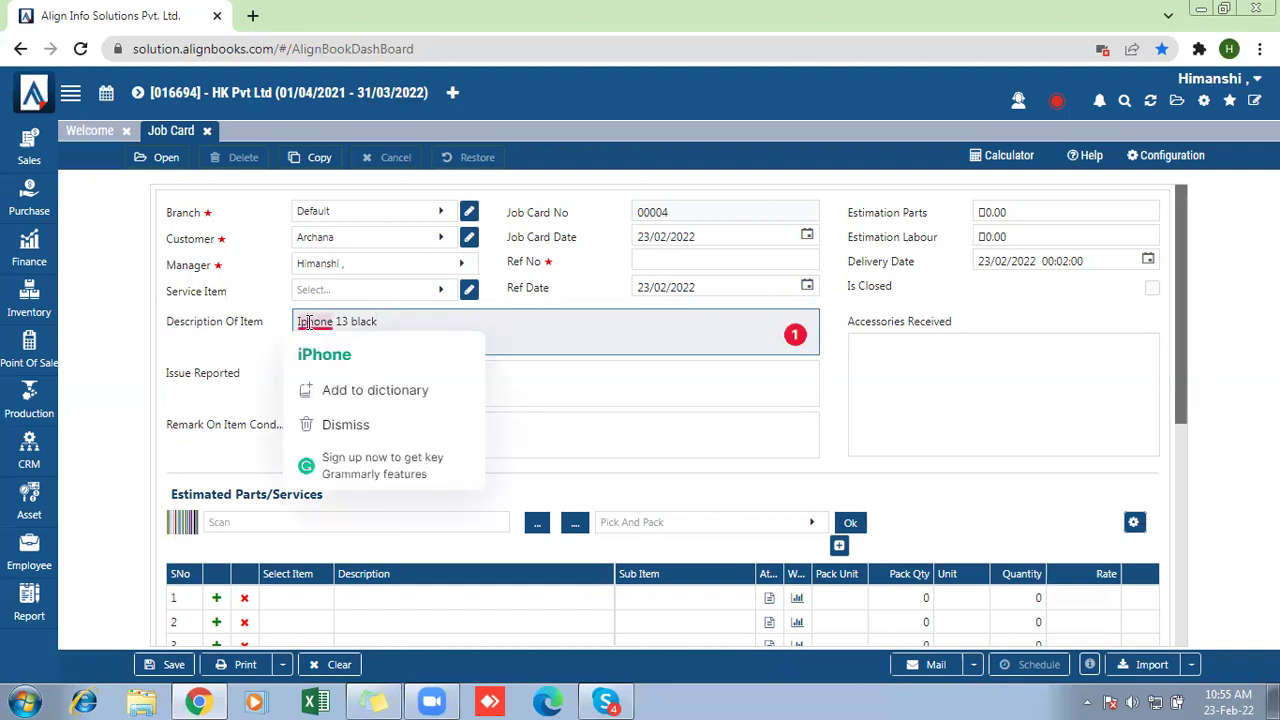
left_click(324, 354)
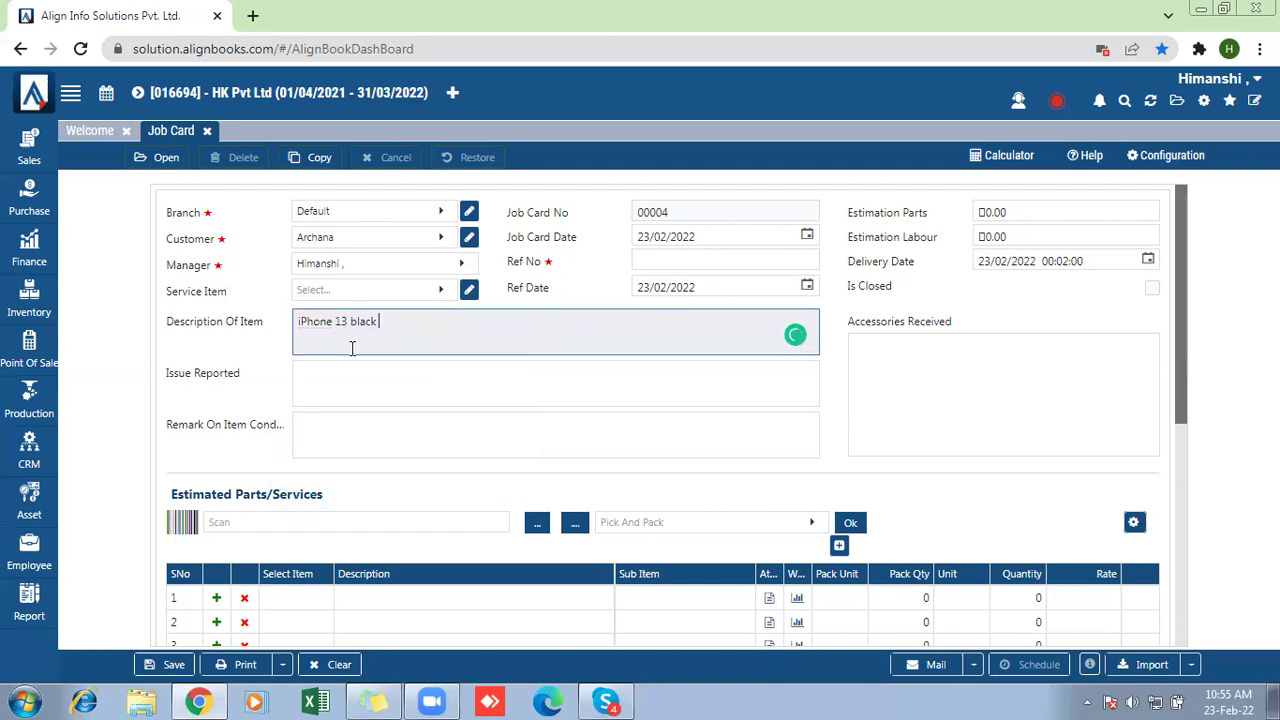
Report the issue as "Screen Damaged" and enter the item condition remark "Scratch on back cover and sides".
left_click(328, 380)
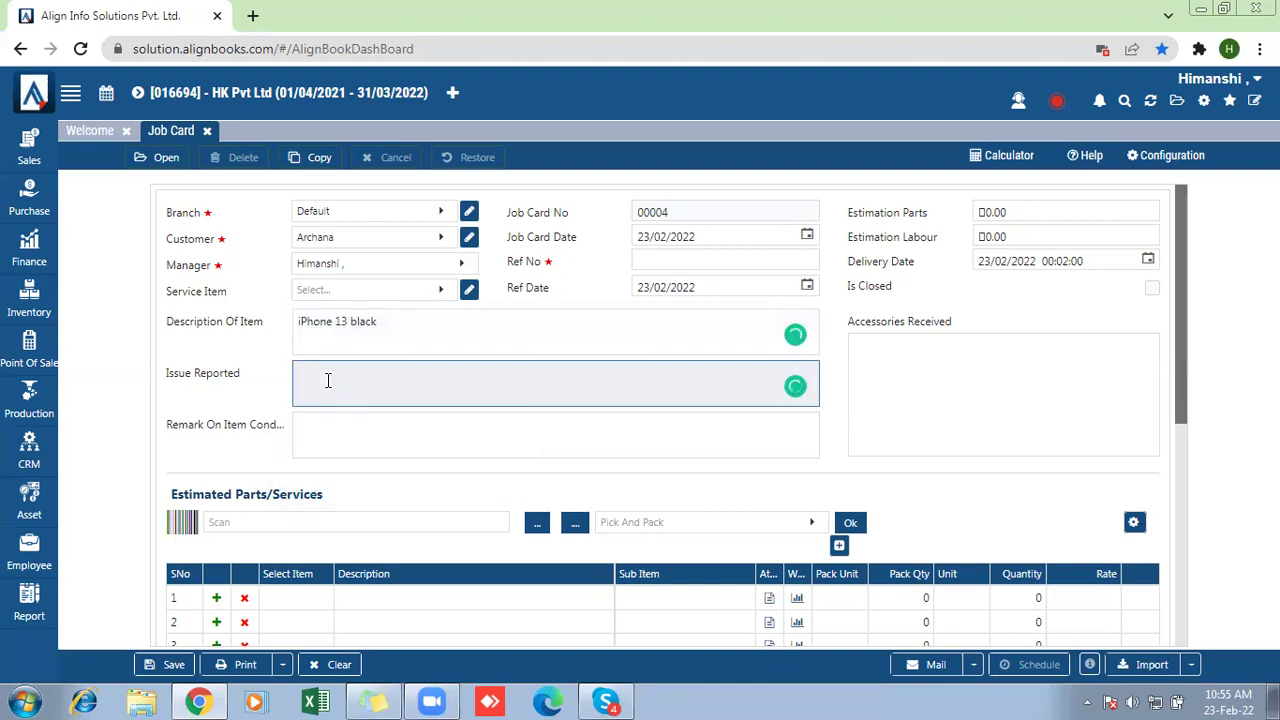
type("Screen Damaged")
left_click(318, 425)
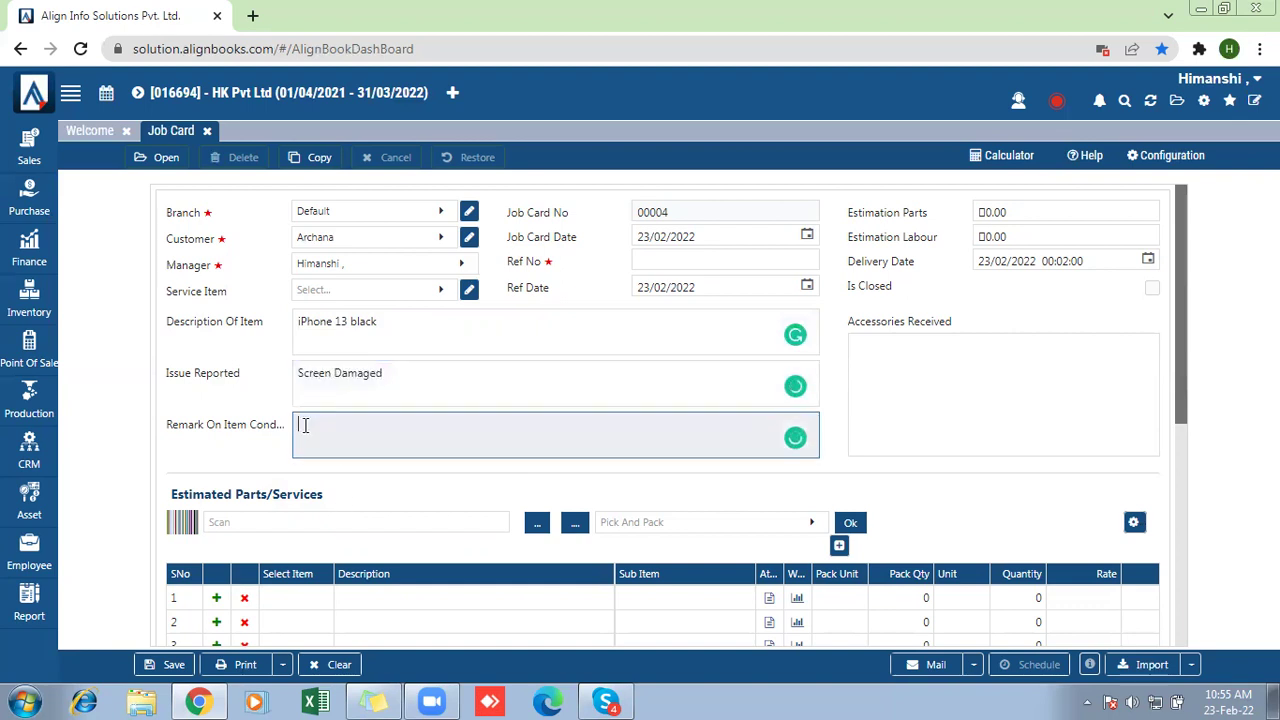
left_click_drag(160, 428, 273, 435)
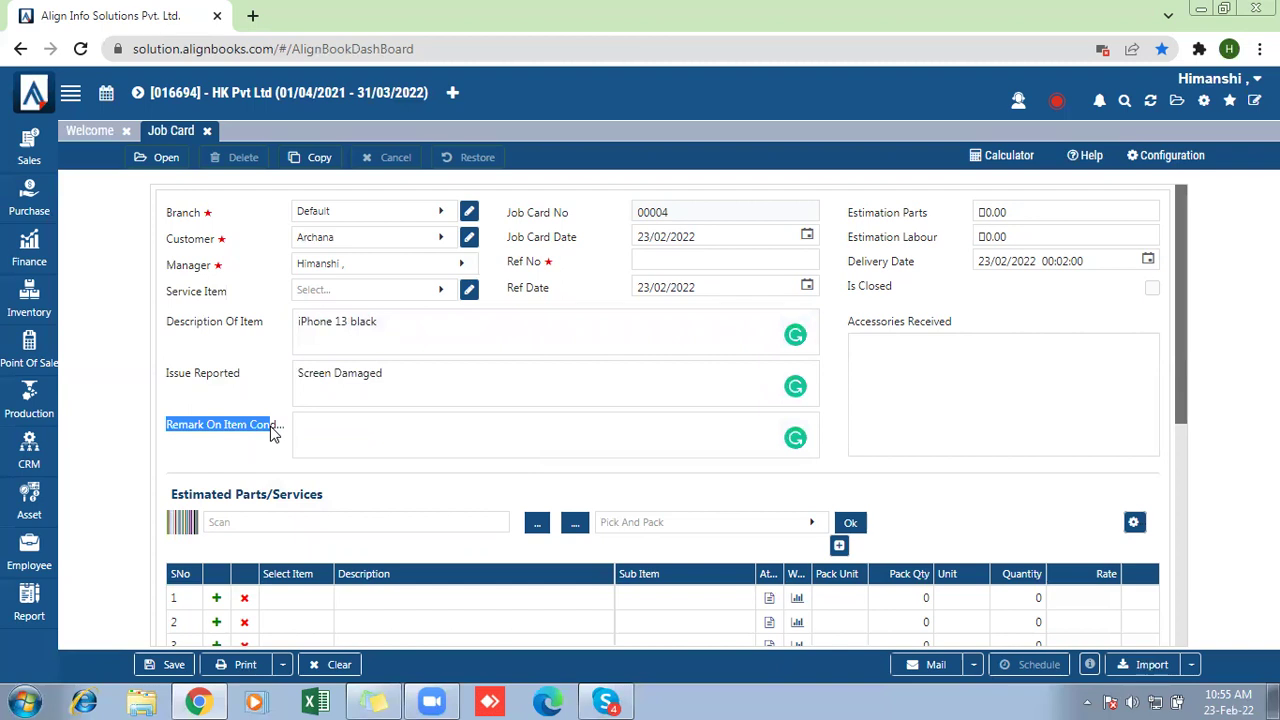
left_click(316, 433)
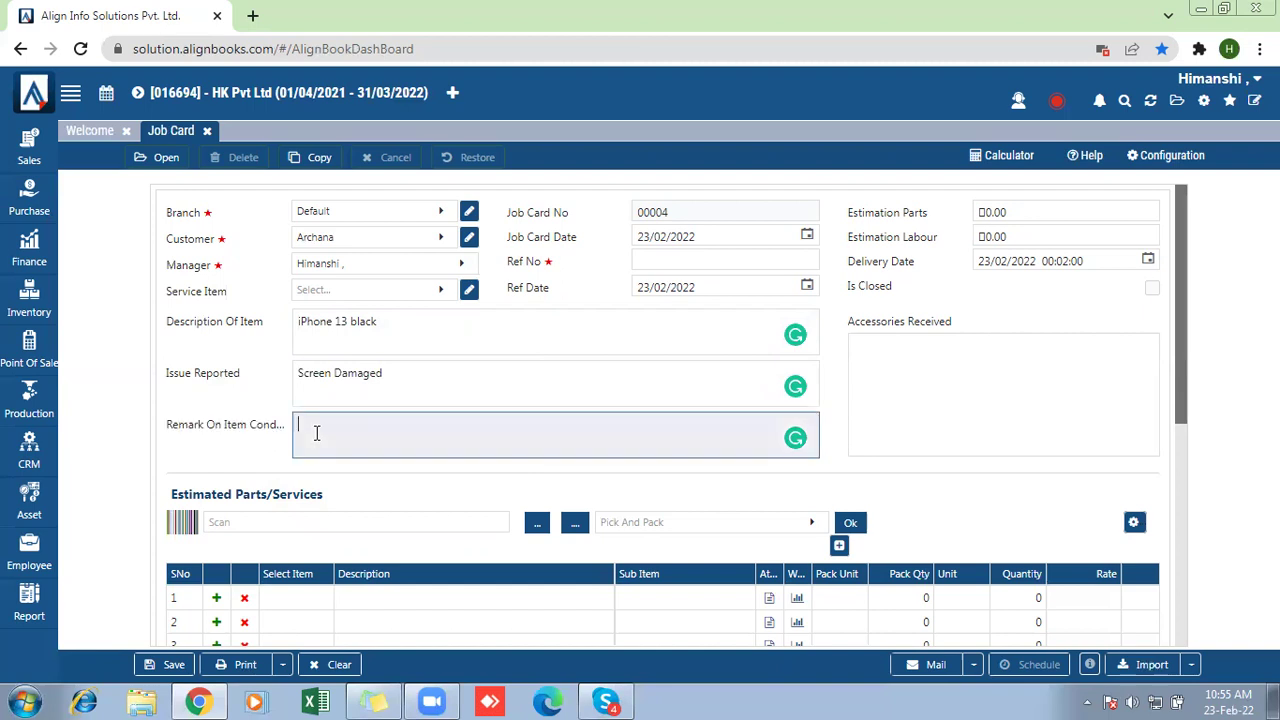
type("Scratch on back cover and sides")
Set the estimated parts cost to 8000 and the estimated labour cost to 200.
left_click(1056, 211)
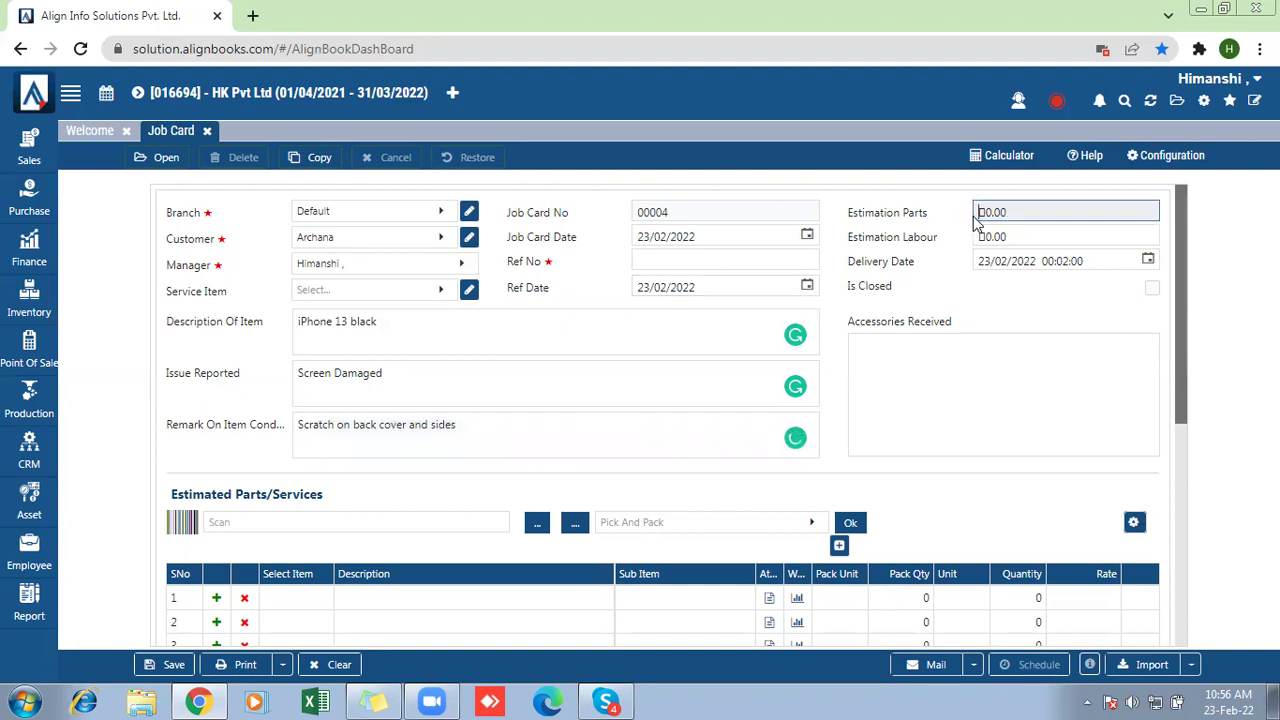
left_click_drag(1010, 212, 972, 216)
type("8000")
key("Tab")
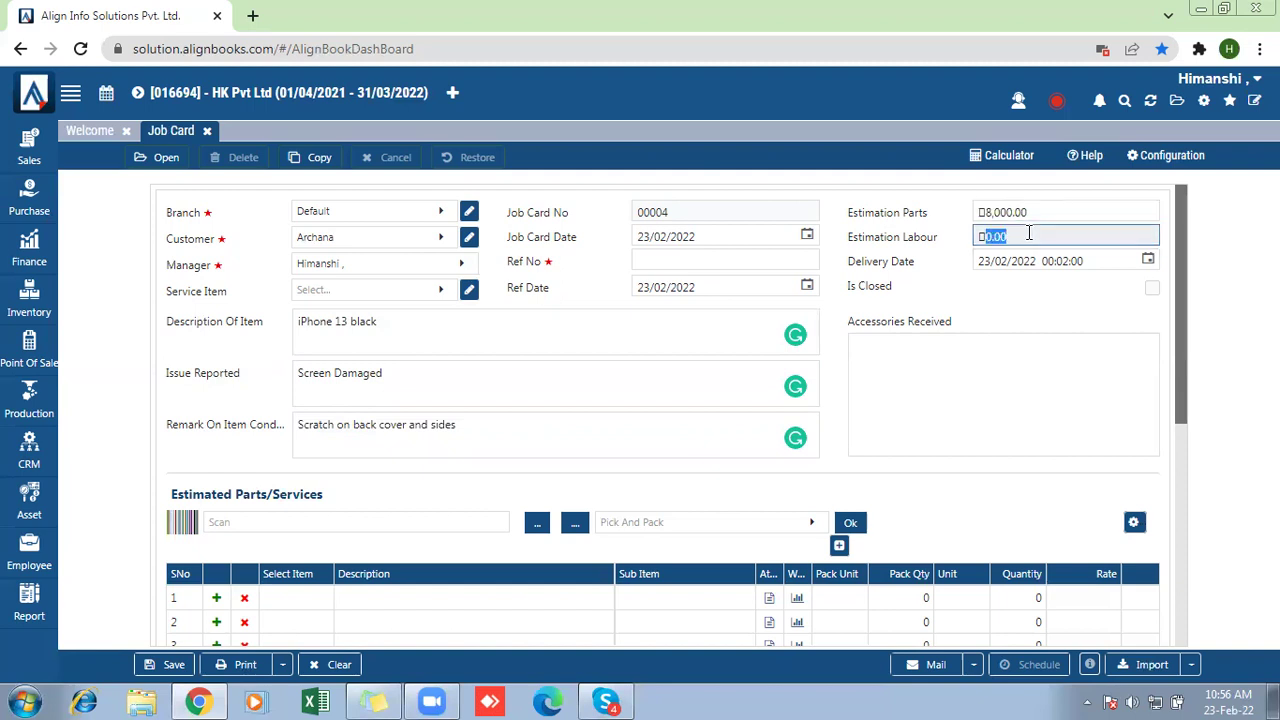
type("200")
left_click(1004, 306)
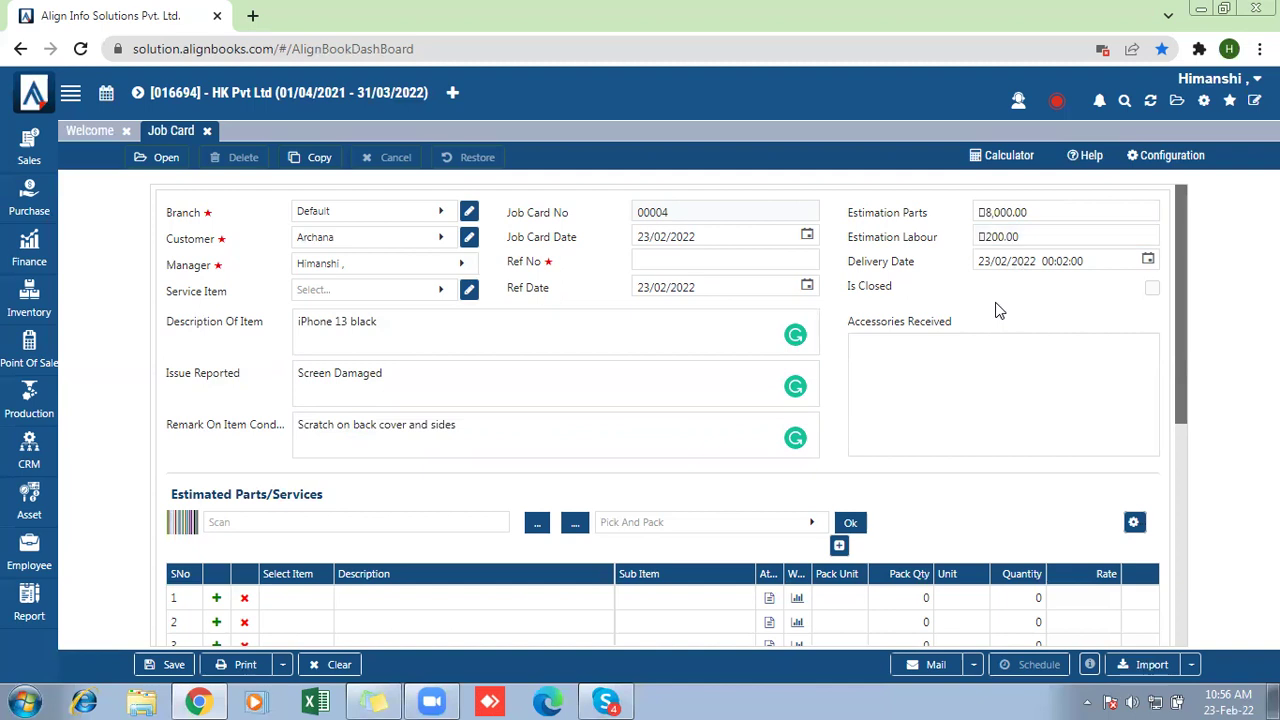
Set the job card's delivery date to 24/02/2022 at 11:02.
left_click_drag(838, 262, 916, 262)
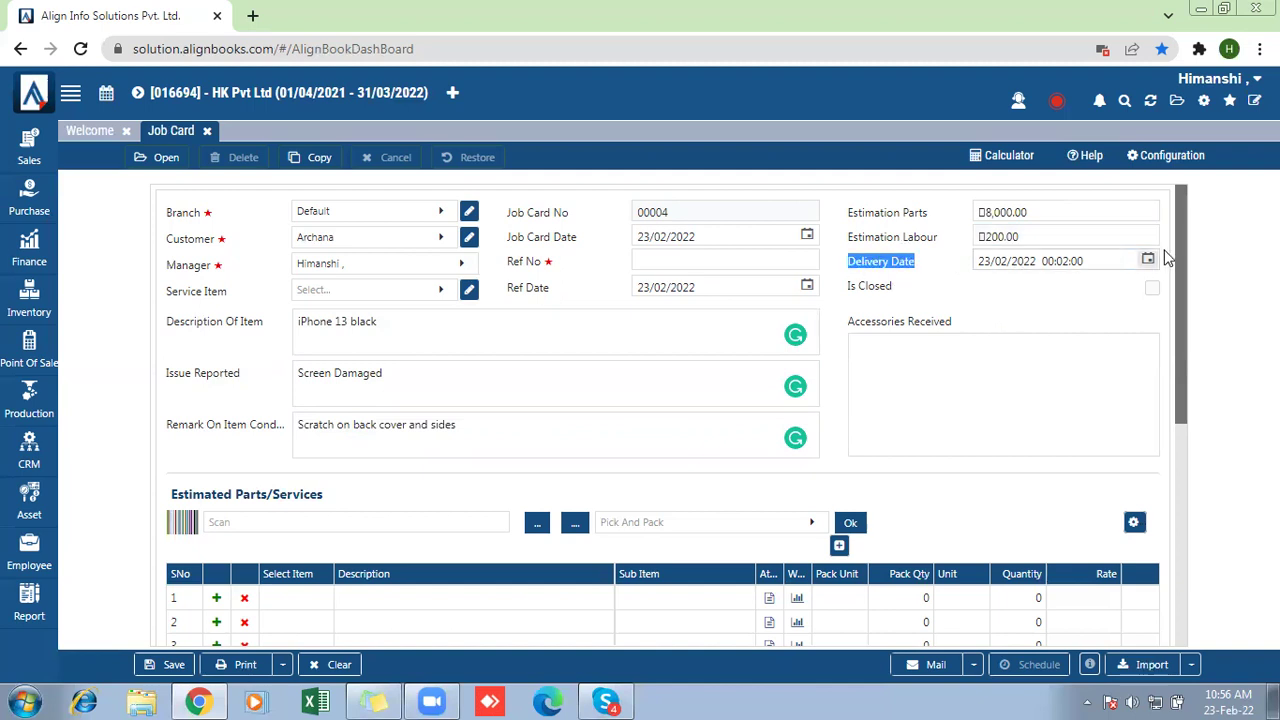
left_click(1149, 261)
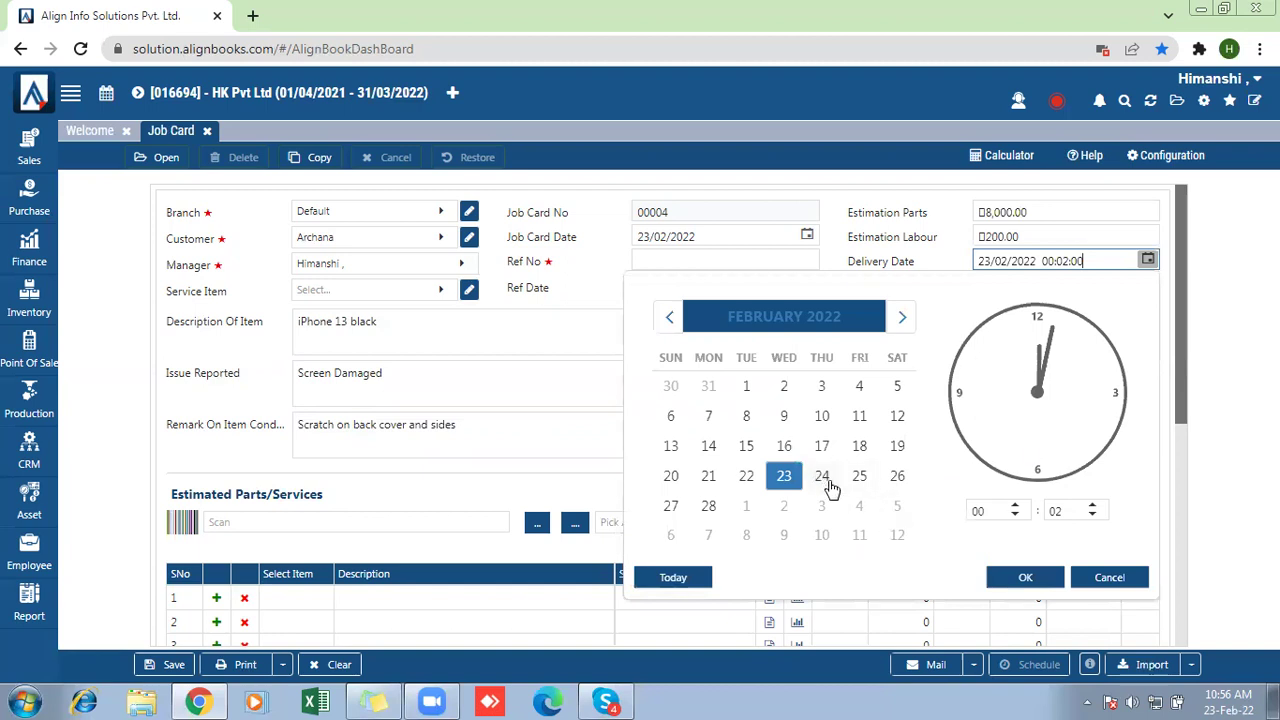
left_click(829, 482)
left_click(980, 512)
double_click(978, 511)
type("11")
left_click(1003, 578)
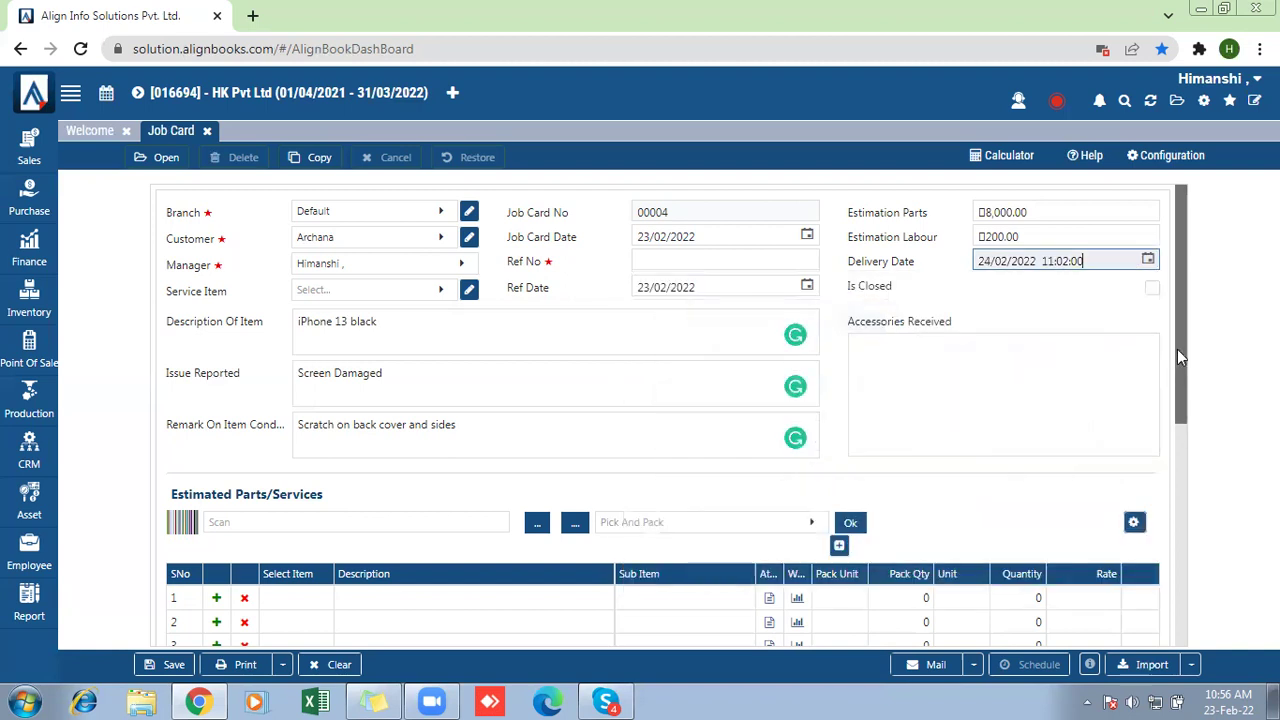
Add Iphone Screen Display as the first estimated part, leaving its item attributes unset.
left_click_drag(1178, 352, 1175, 424)
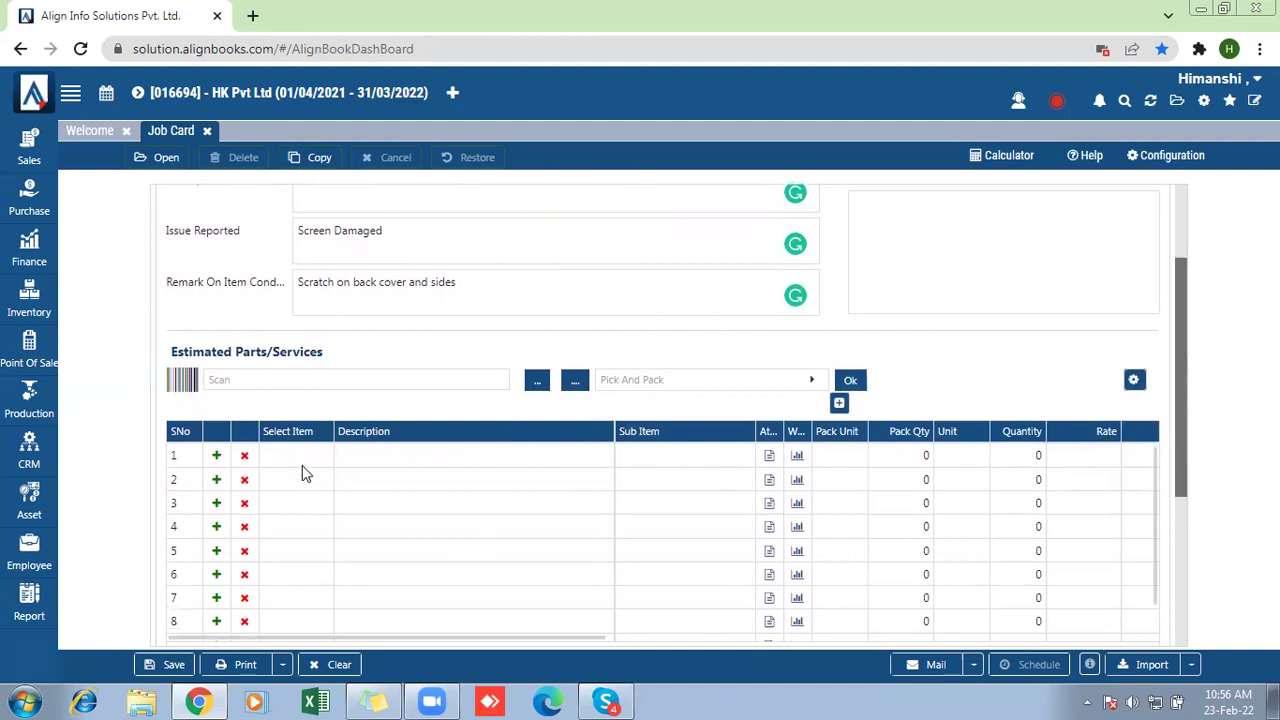
left_click(301, 463)
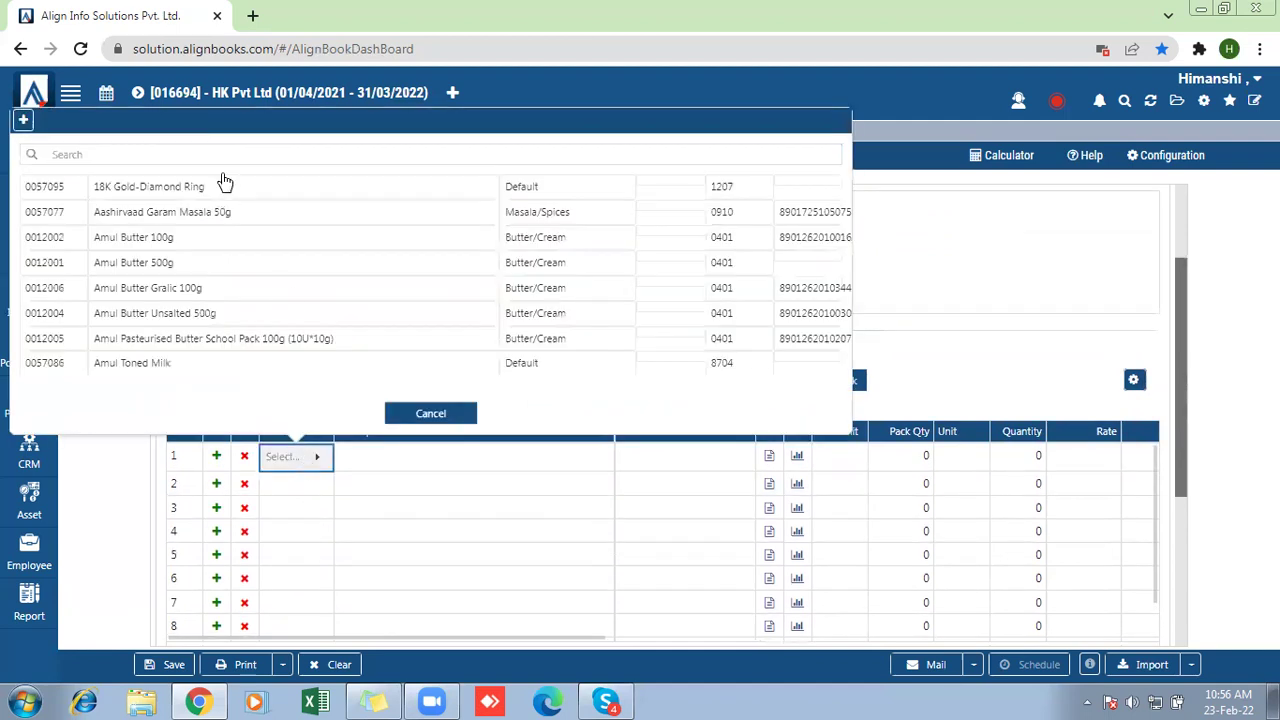
left_click(175, 155)
type("iphone")
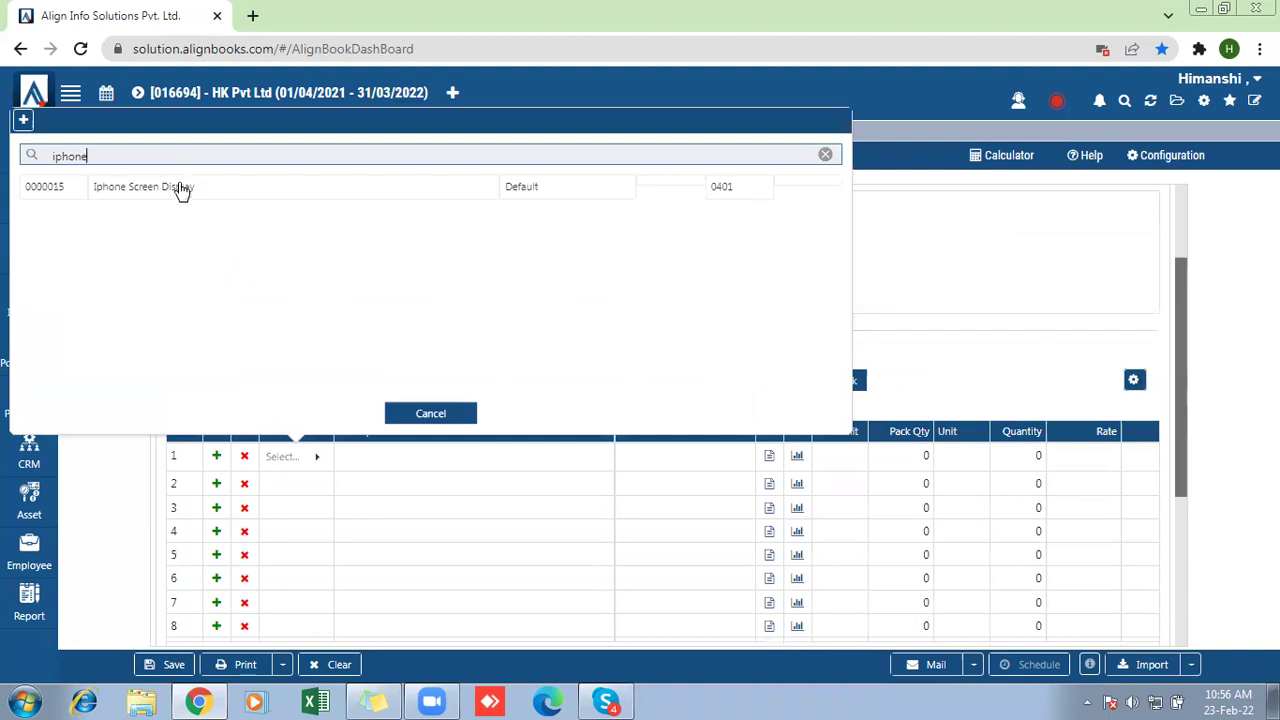
left_click(180, 190)
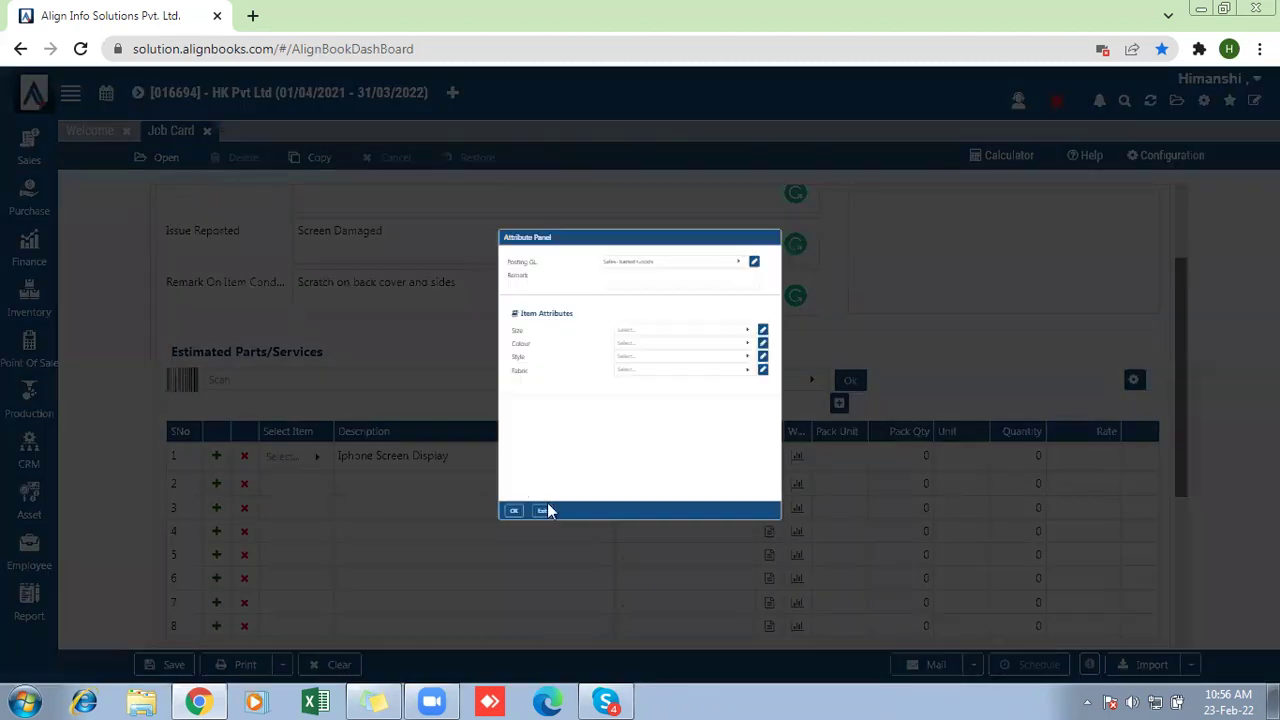
left_click(410, 624)
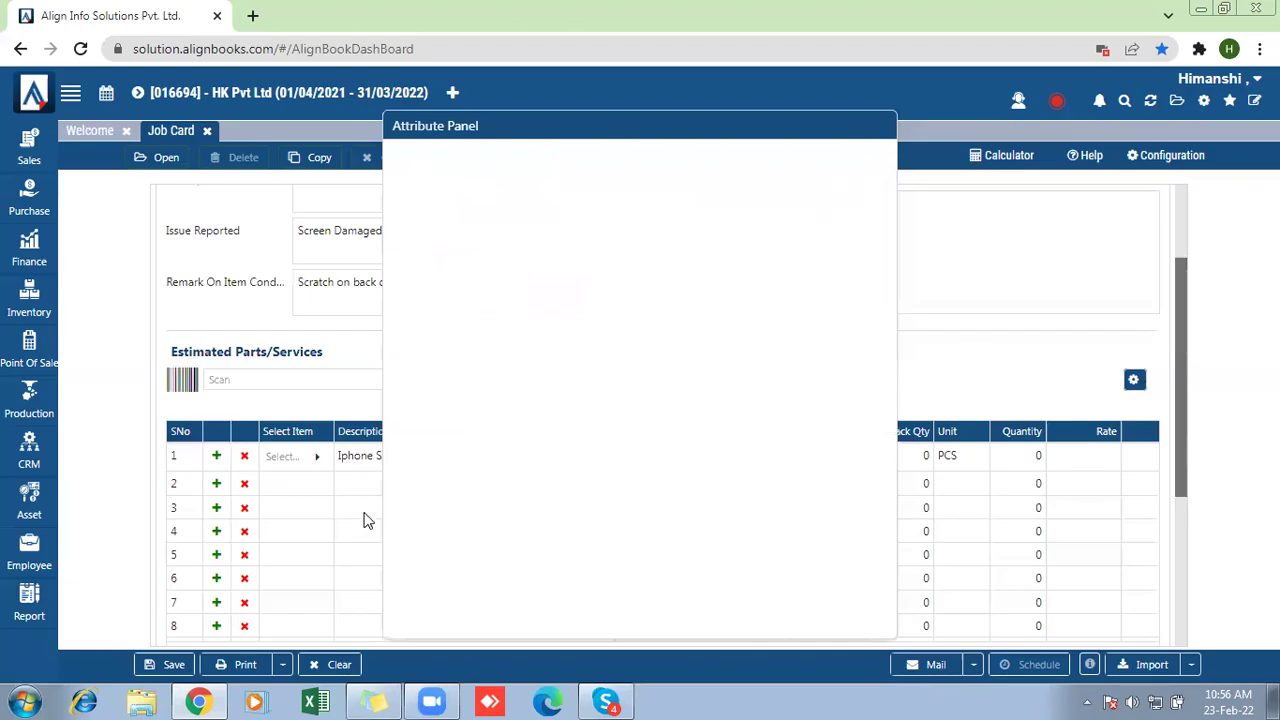
Set the Iphone Screen Display line to quantity 1 and rate 8000.
left_click(1016, 457)
left_click(1026, 457)
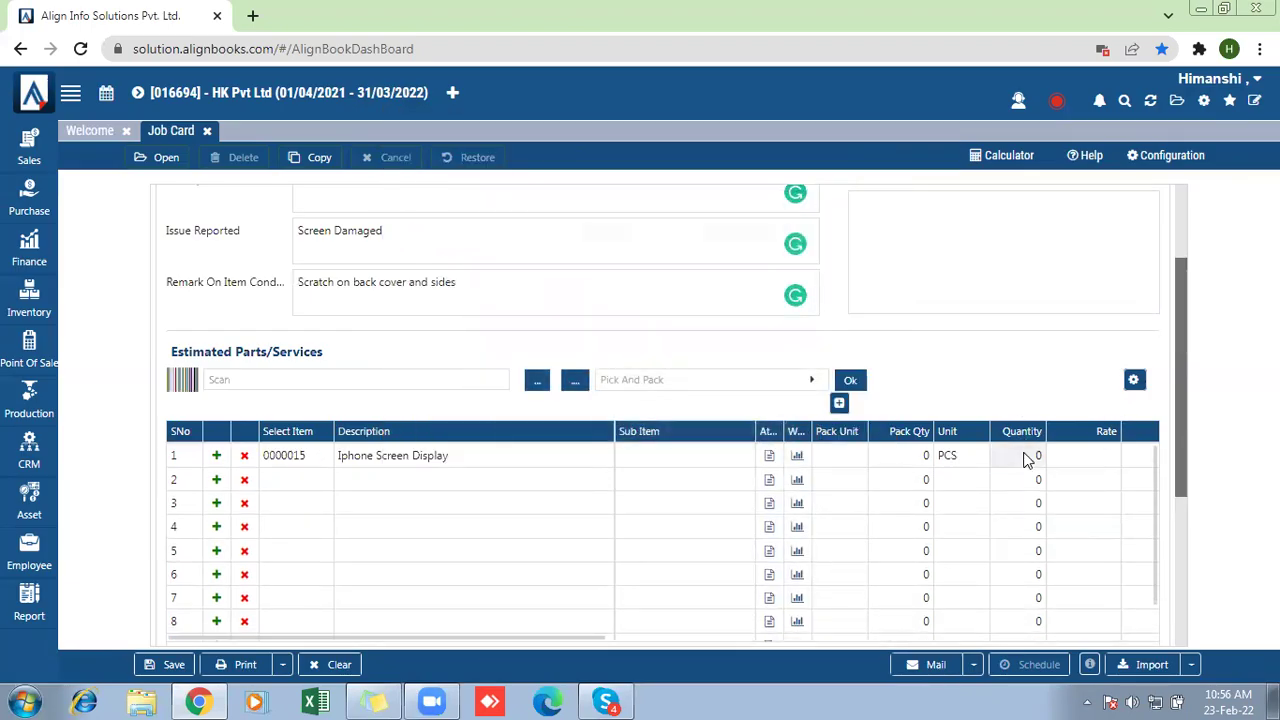
type("1")
left_click(1055, 463)
left_click(1055, 460)
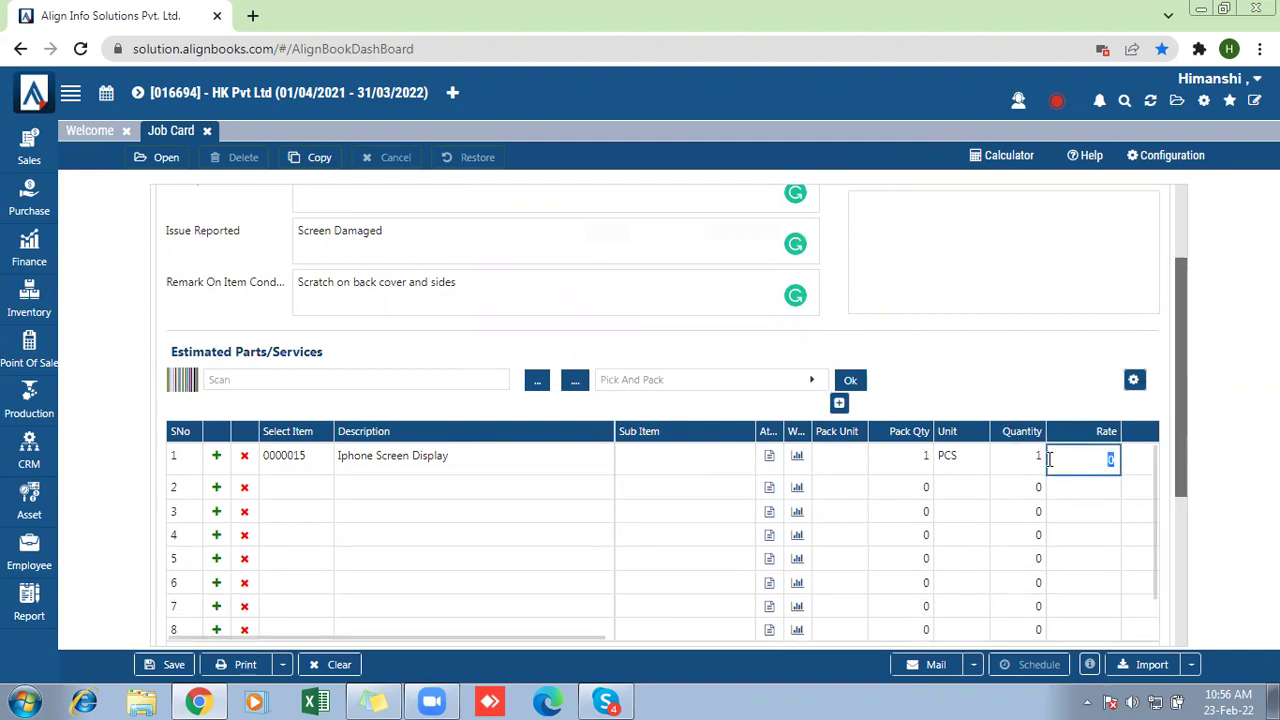
type("8000")
key("Return")
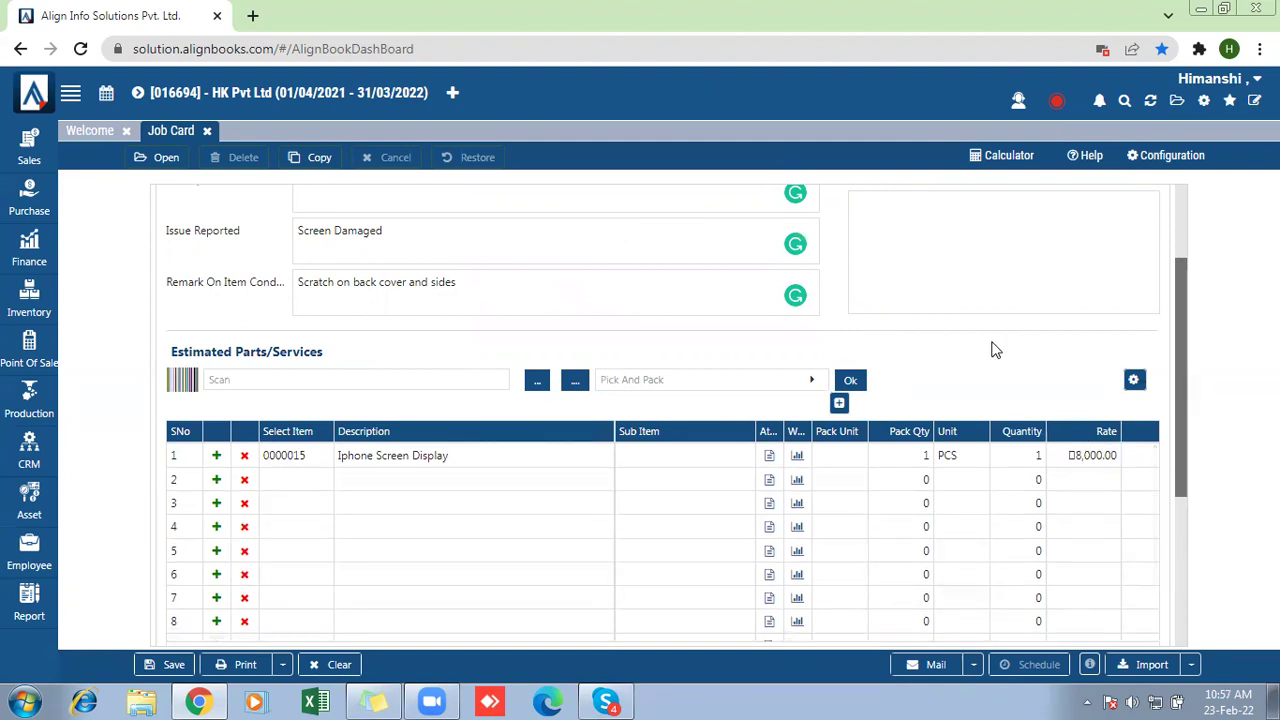